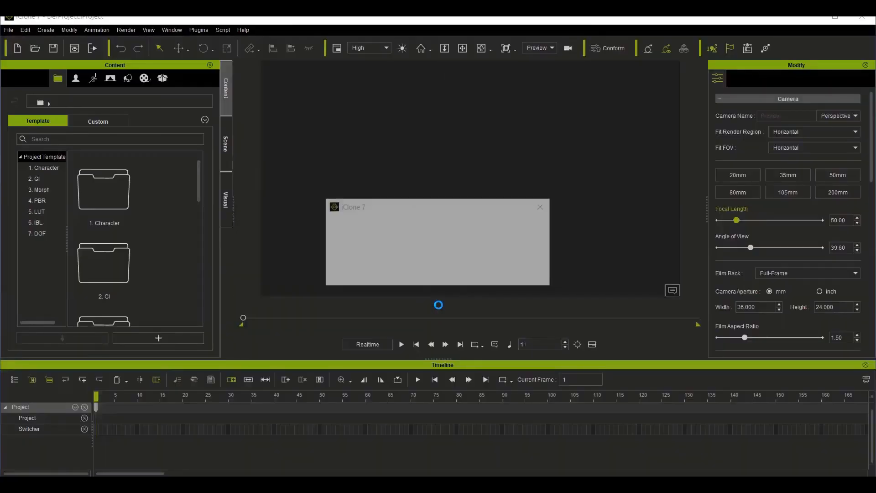
Step: Decline the registration offer, dismiss the startup welcome window and close the render settings
click(488, 275)
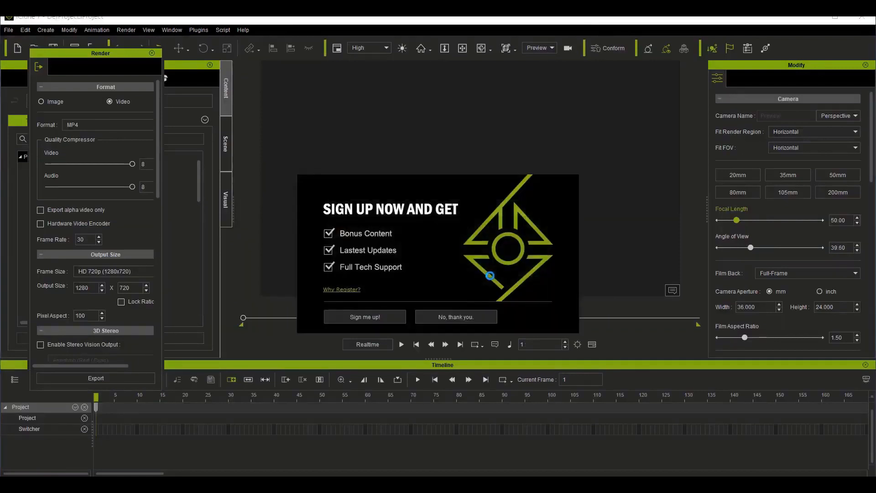
click(446, 315)
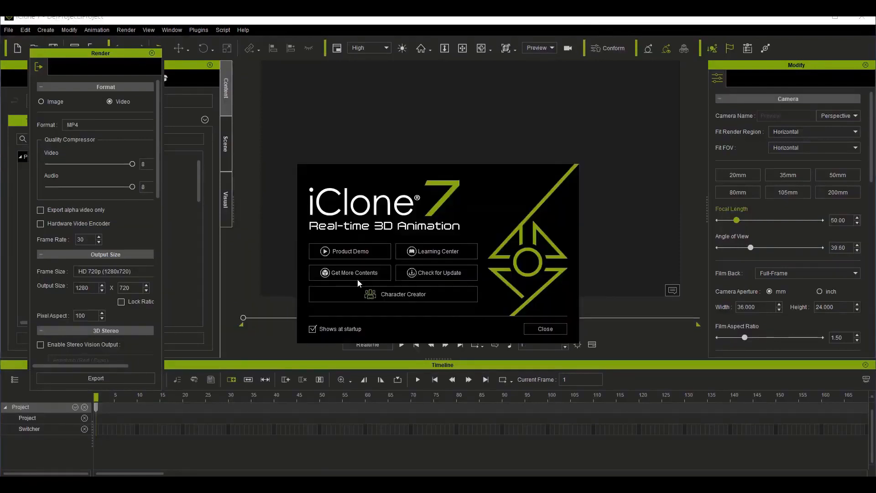
click(544, 330)
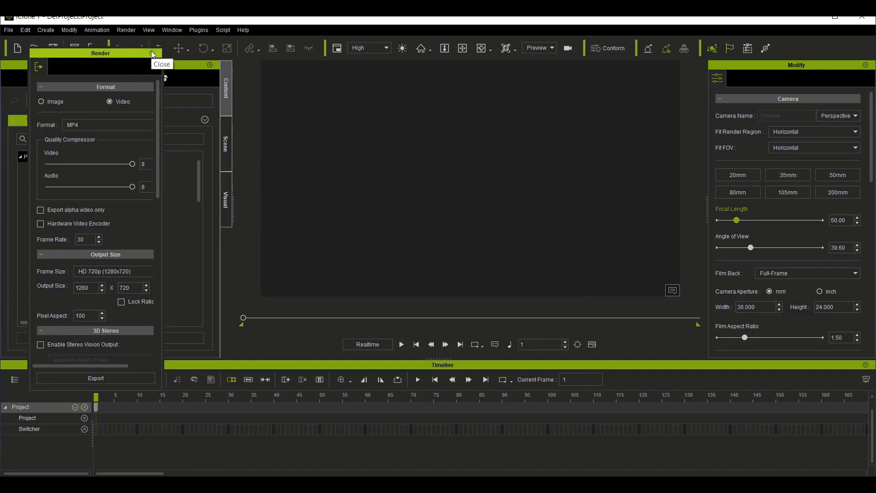
click(152, 54)
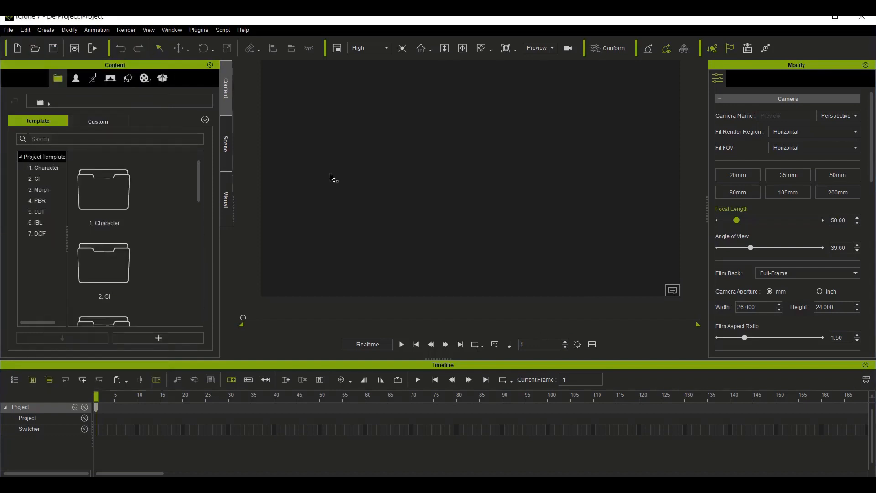
Step: Display the ground grid in the empty scene
key(ctrl+g)
scroll(415, 210, up, 3)
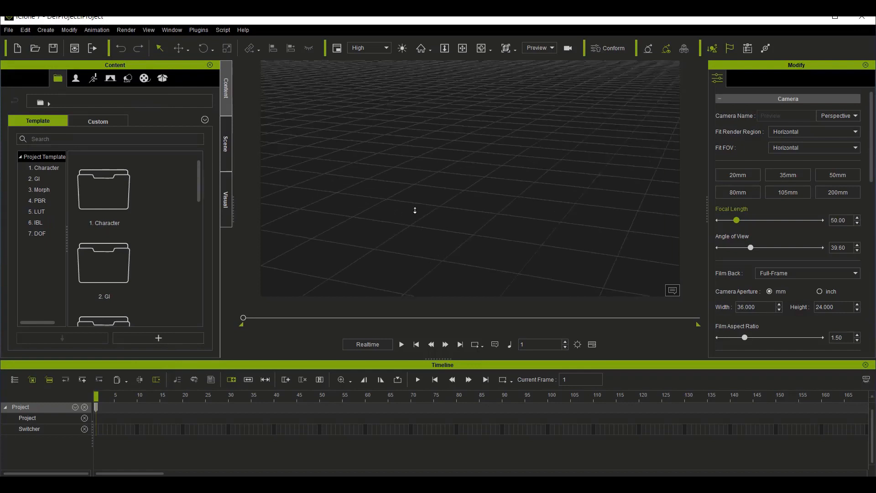
scroll(415, 210, down, 5)
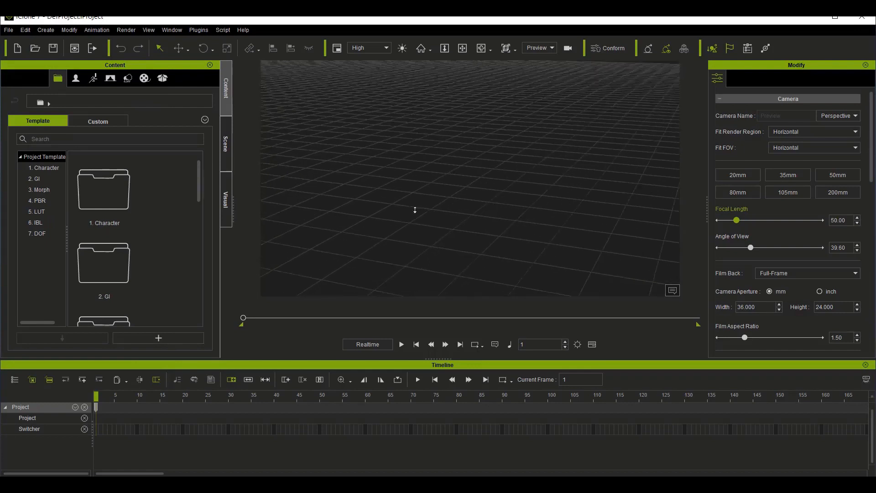
scroll(415, 211, down, 1)
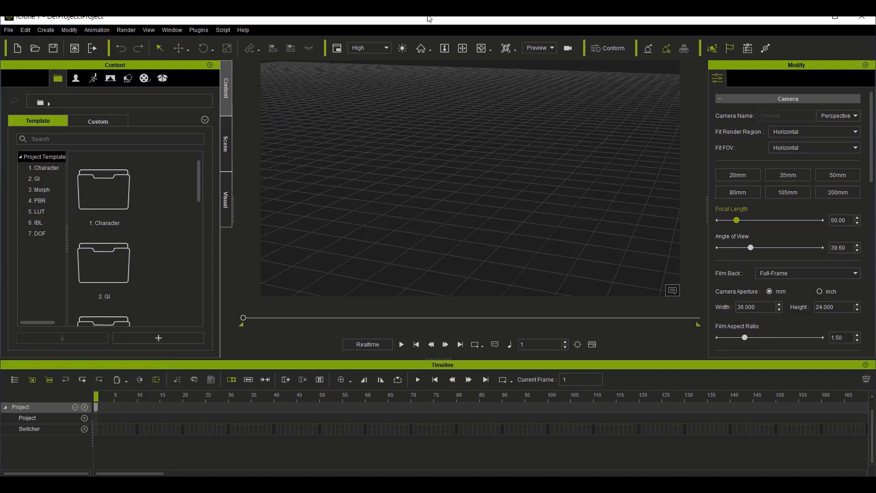
click(481, 48)
drag(387, 200, 452, 146)
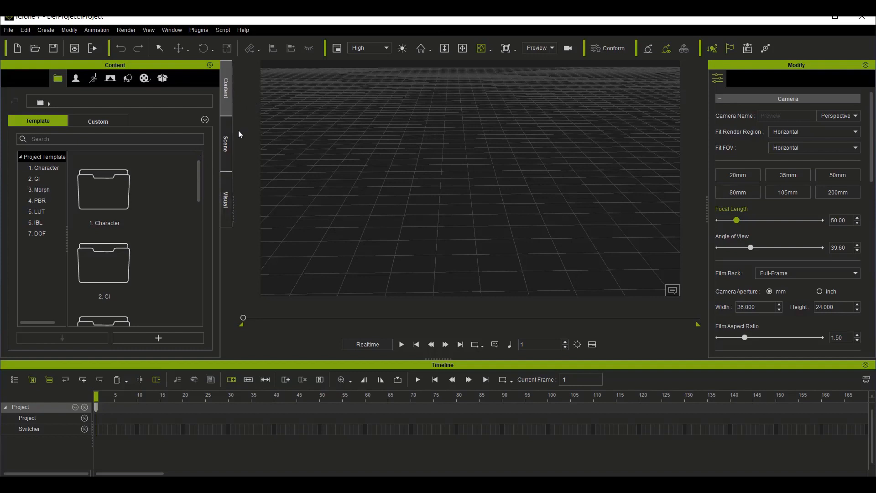
Step: Add the custom terrain "plain" from the set library to the scene
click(128, 78)
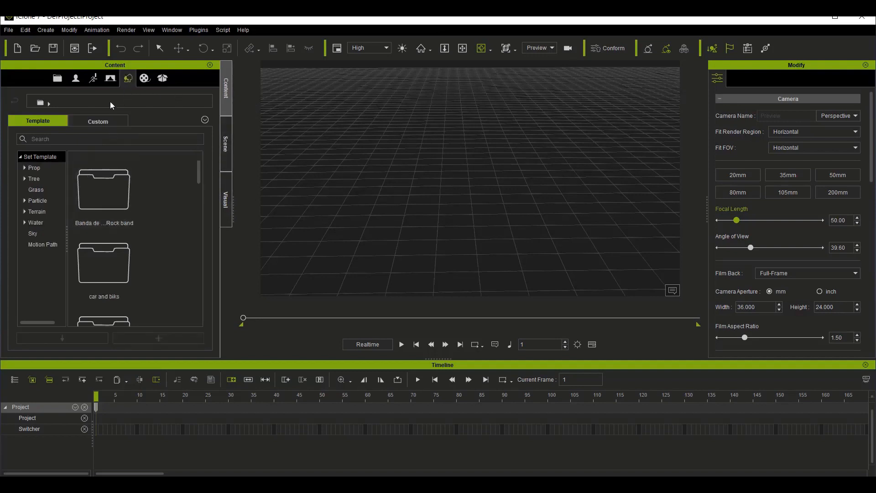
click(144, 81)
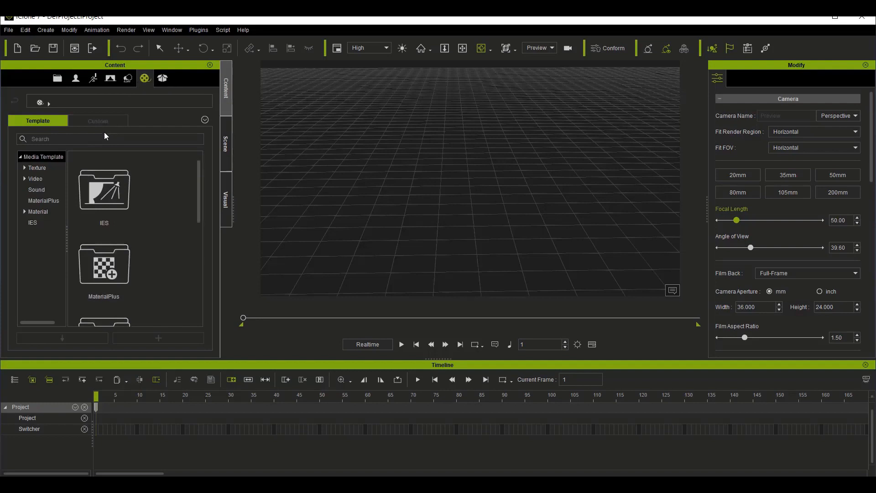
click(100, 121)
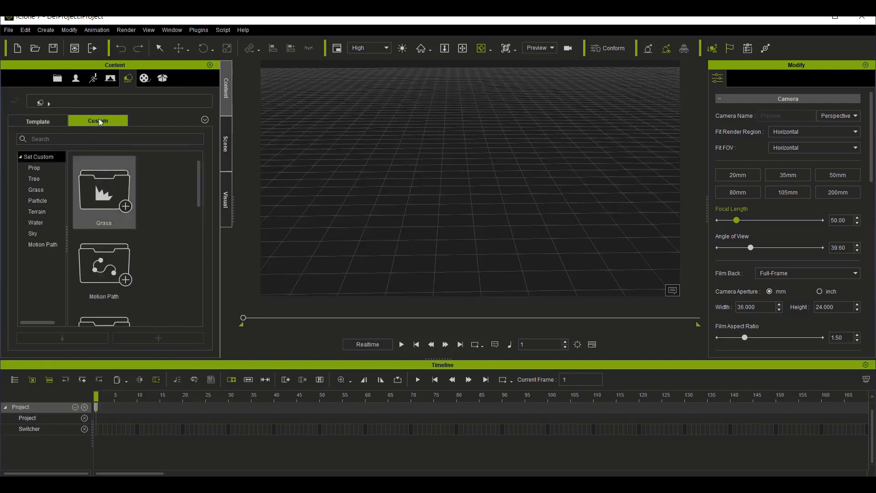
click(47, 223)
click(48, 212)
drag(104, 192, 460, 223)
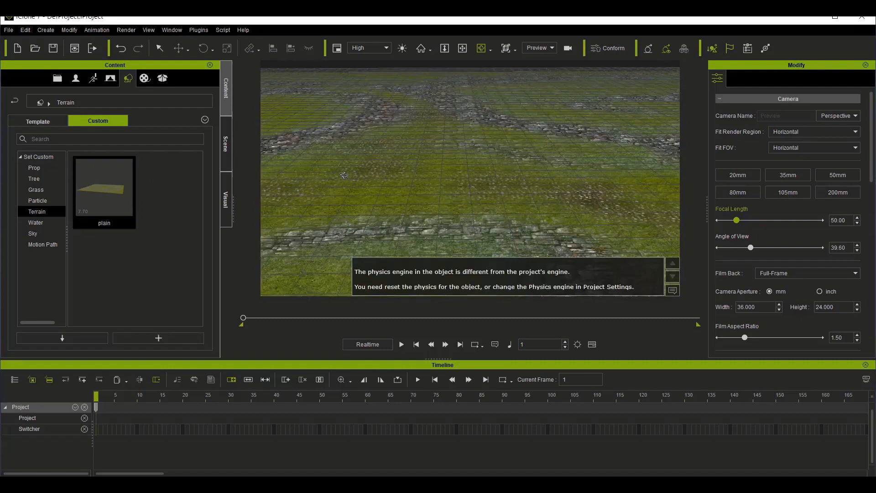
drag(371, 190, 406, 94)
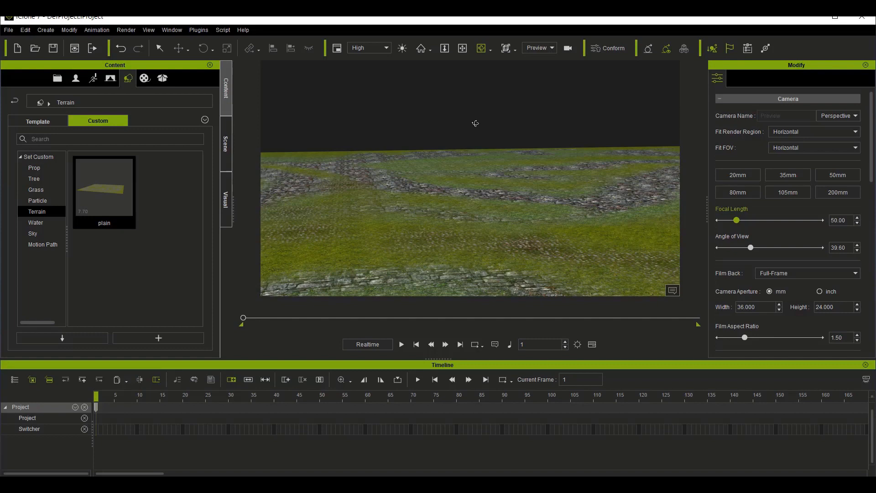
drag(395, 221, 379, 250)
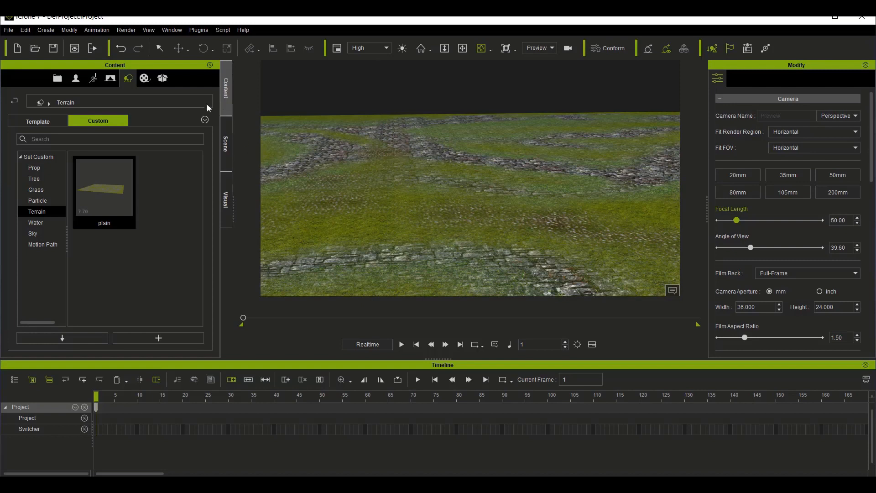
Step: Browse the stage and set libraries, both custom and template content, for a house prop
click(110, 84)
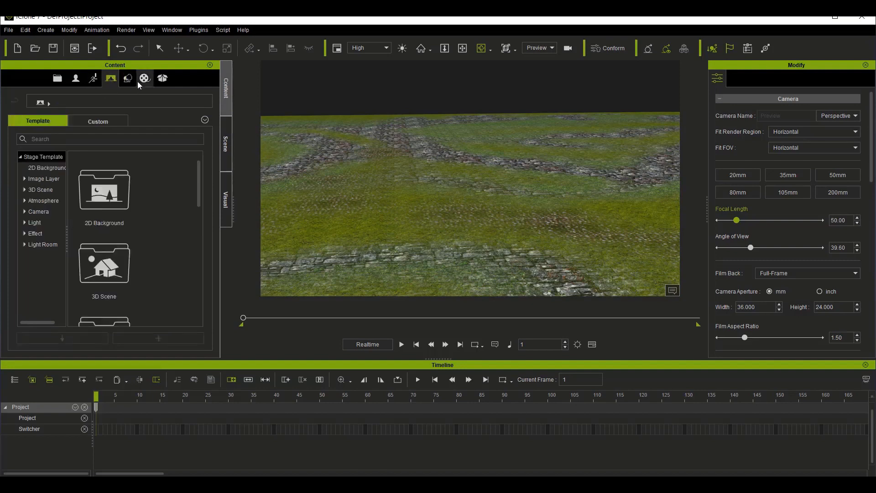
click(98, 120)
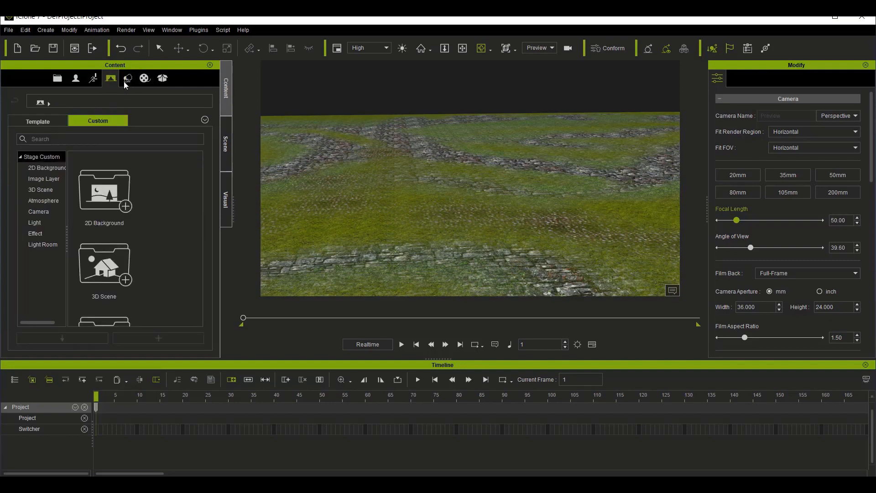
click(128, 79)
click(53, 169)
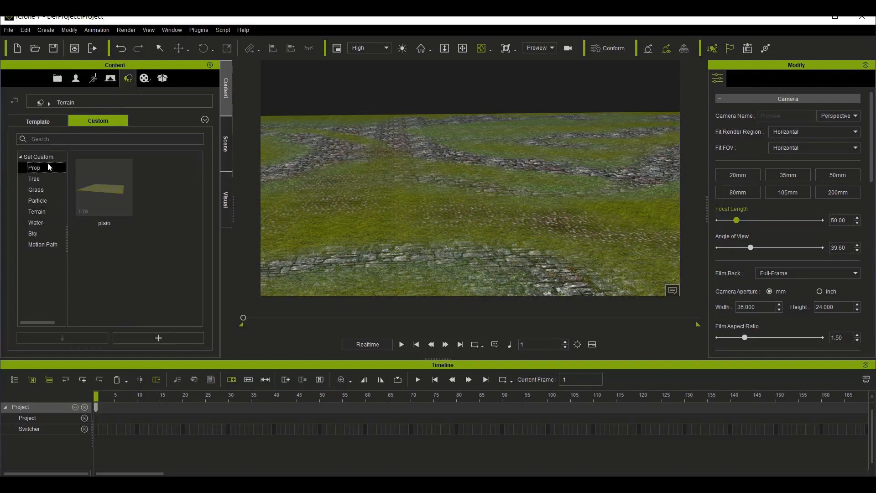
click(43, 122)
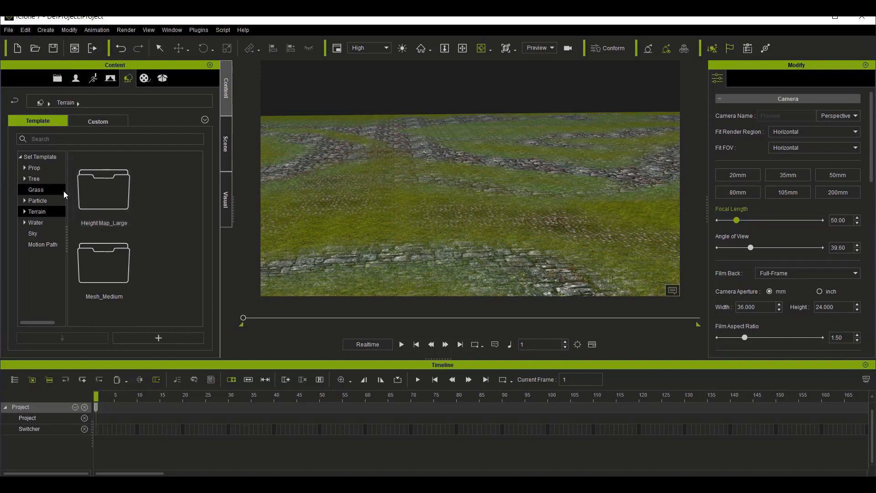
click(43, 166)
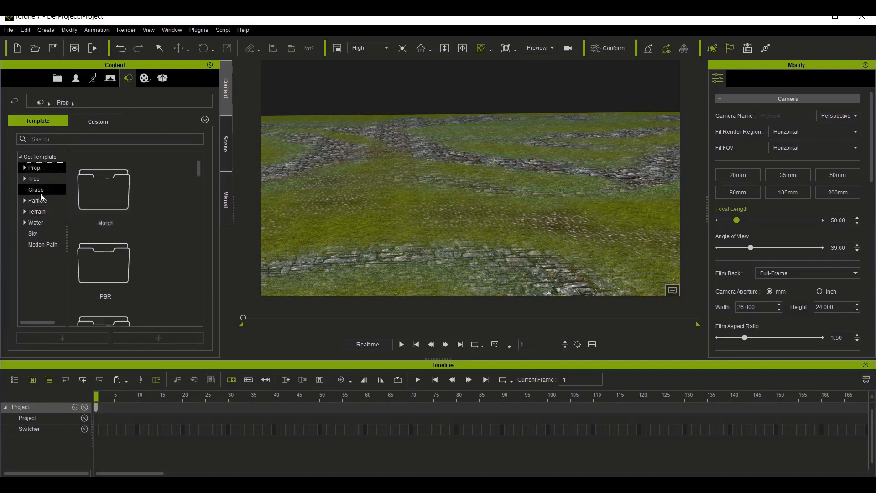
scroll(93, 207, down, 3)
click(62, 156)
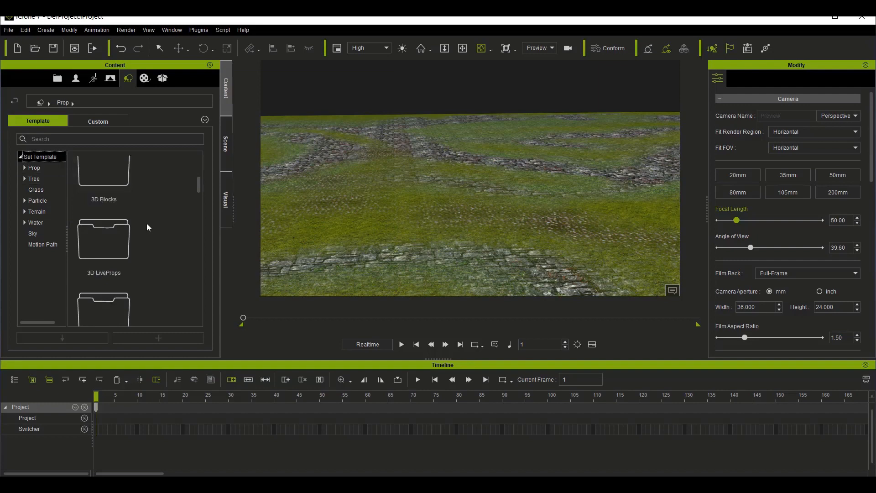
scroll(116, 206, up, 3)
scroll(114, 219, up, 3)
scroll(112, 238, down, 3)
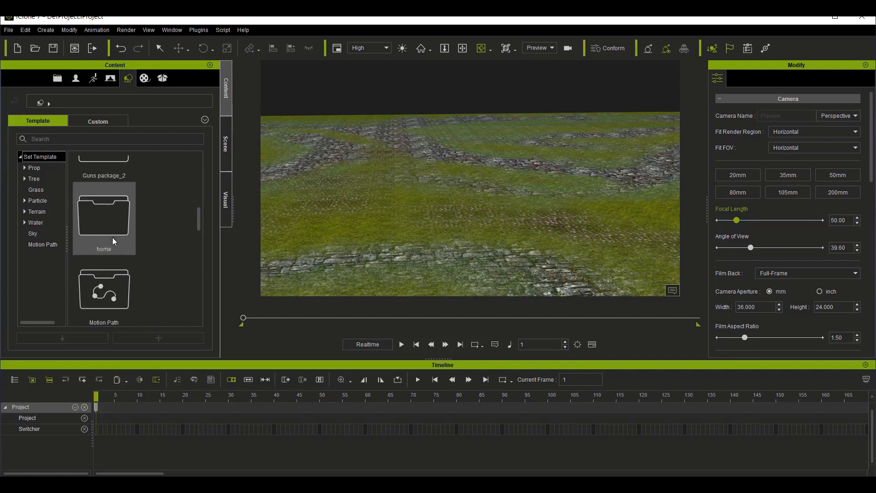
Step: Open the home folder of the set templates and place the CottageHouse prop on the terrain
double_click(108, 232)
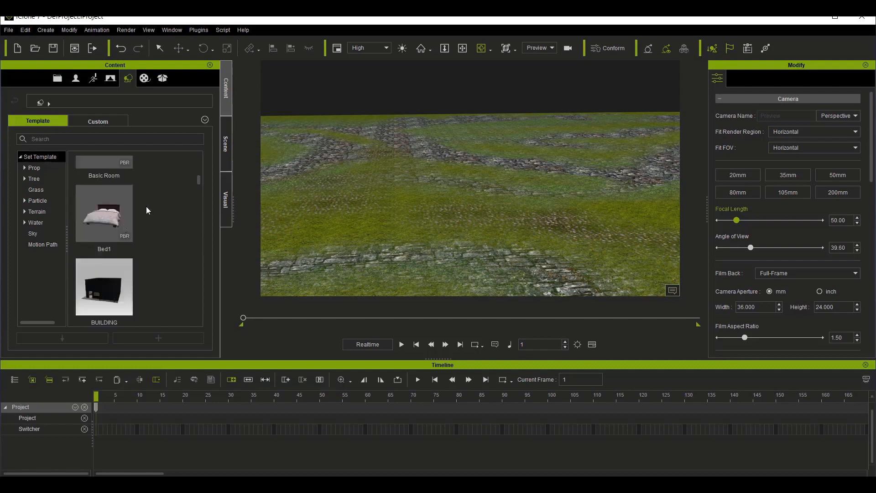
scroll(141, 214, down, 2)
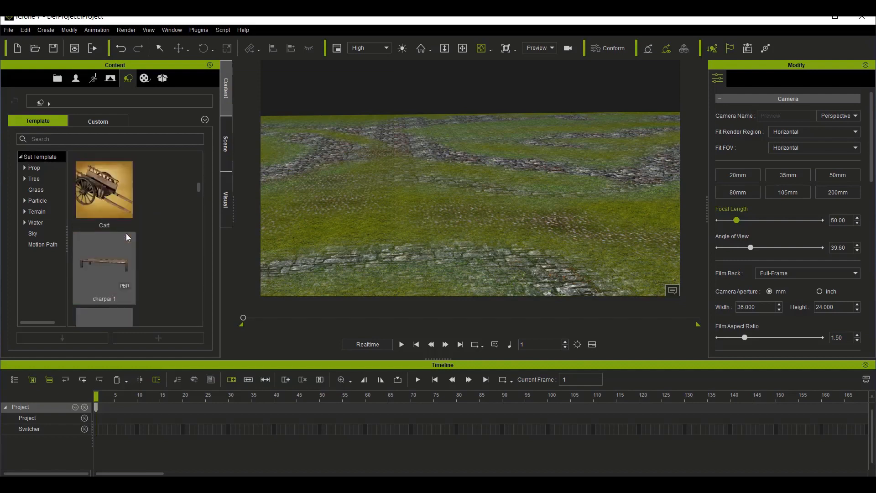
drag(117, 186, 434, 201)
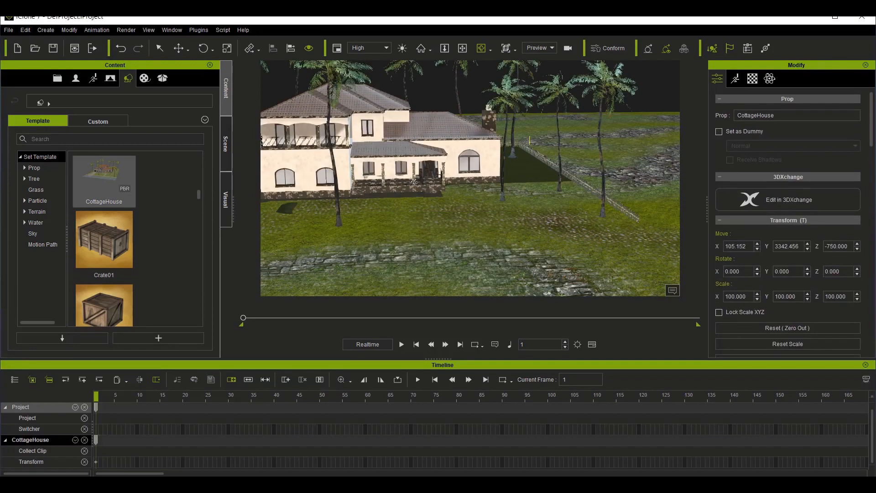
Step: Move the CottageHouse prop up along the Z axis to about -725
click(468, 48)
drag(347, 174, 427, 173)
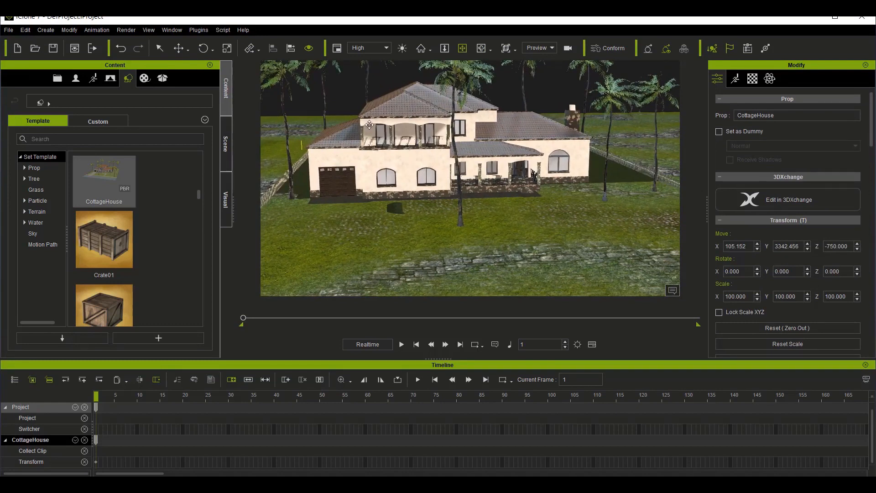
click(185, 50)
drag(538, 151, 536, 152)
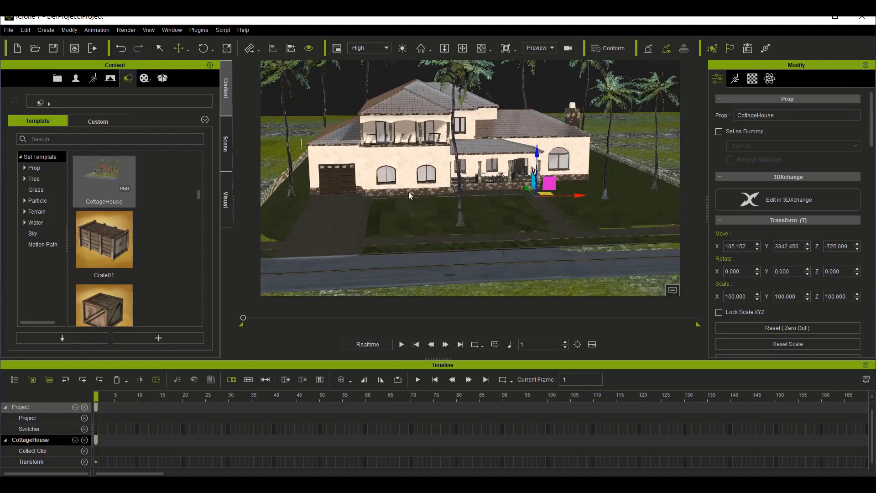
Step: Fine-tune the CottageHouse prop's Z position to -723.009
click(857, 244)
click(858, 244)
click(858, 244)
click(858, 244)
click(858, 244)
click(857, 244)
click(858, 245)
click(858, 245)
click(857, 244)
click(857, 244)
click(858, 244)
click(857, 244)
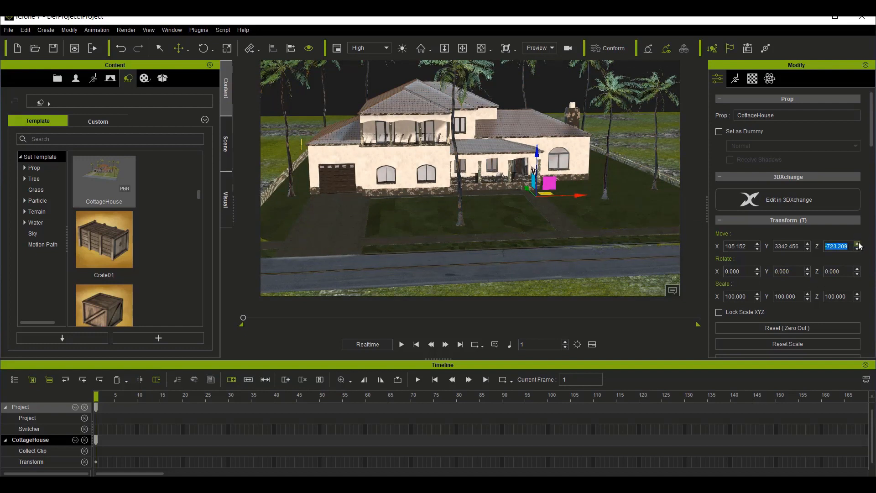
Step: Examine how the house, its lawn and the road sit on the terrain from several angles
click(480, 49)
drag(571, 206, 554, 235)
drag(490, 237, 573, 229)
scroll(463, 218, down, 4)
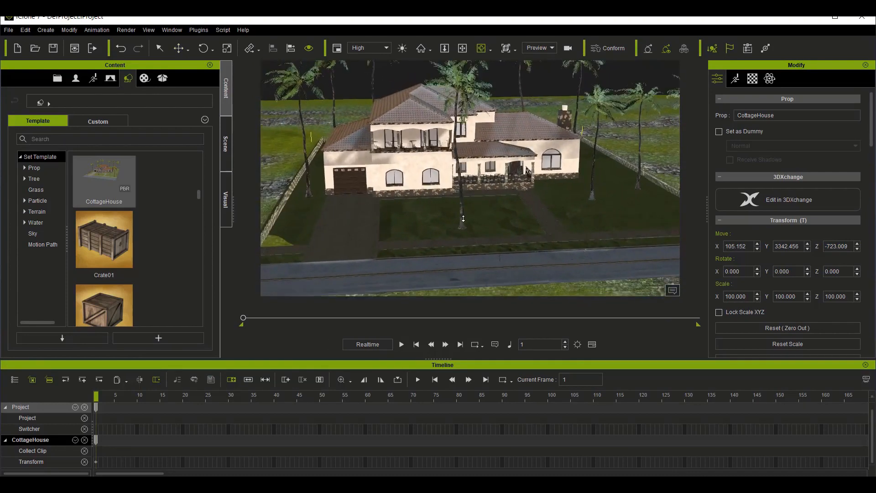
scroll(463, 218, down, 1)
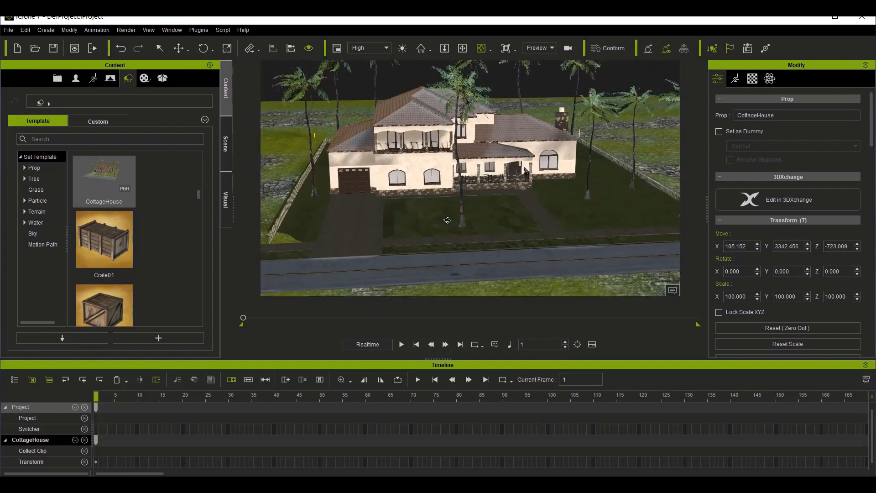
scroll(447, 221, down, 2)
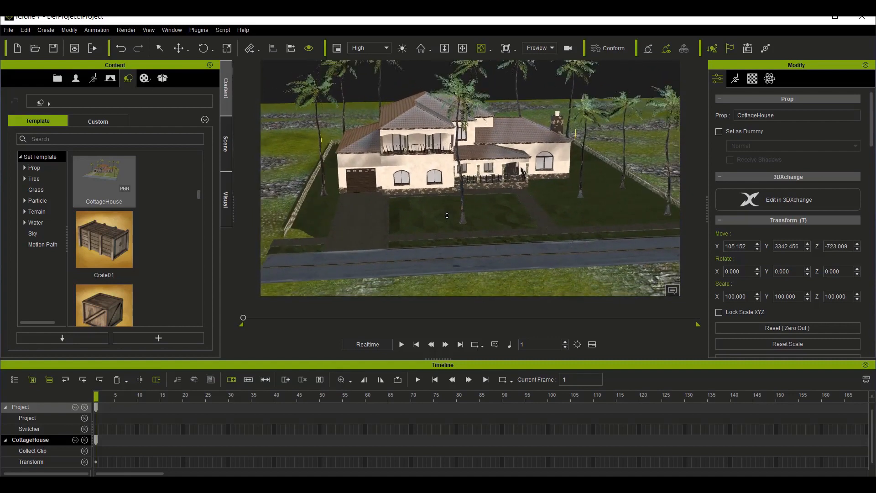
scroll(447, 216, down, 3)
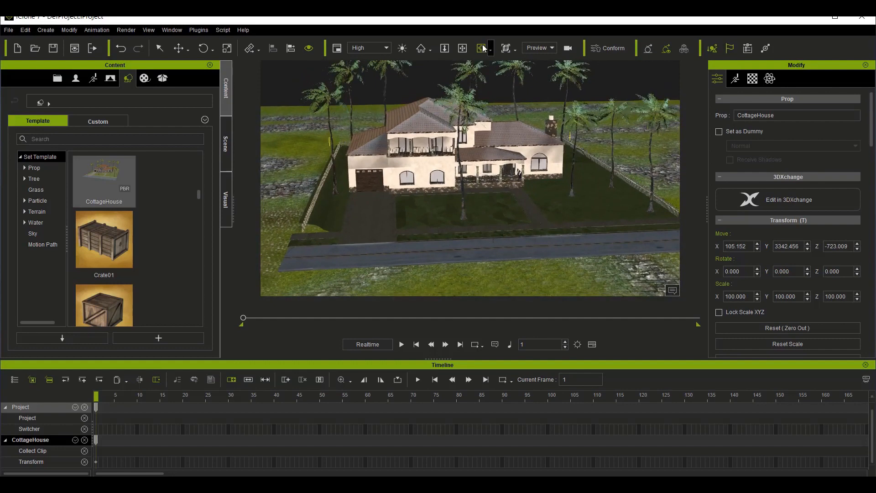
click(484, 48)
drag(507, 230, 538, 231)
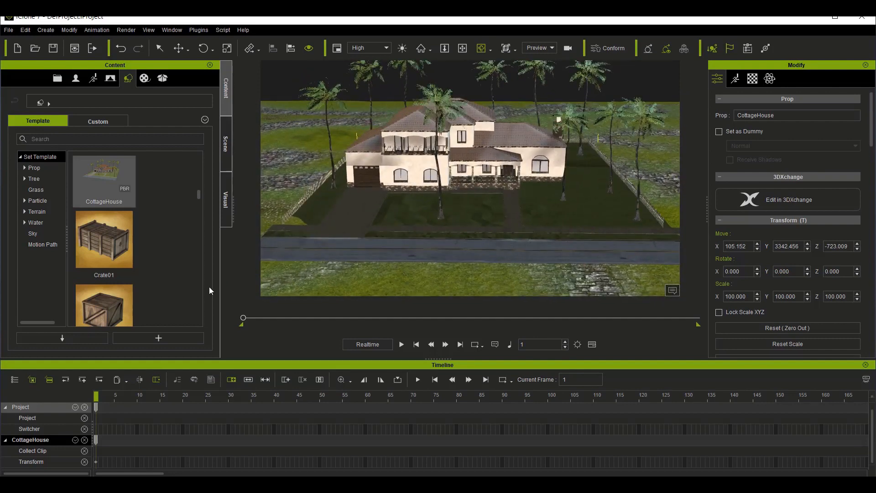
Step: Place the Lamp prop beside the road near the front corner of the fence, at about X -2264, Y 2055
scroll(162, 284, down, 3)
scroll(171, 272, down, 6)
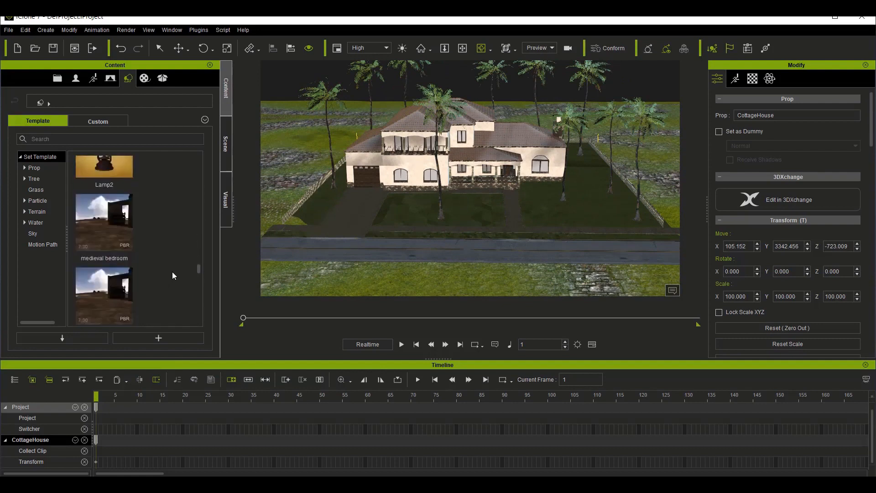
scroll(172, 272, up, 3)
drag(108, 252, 273, 234)
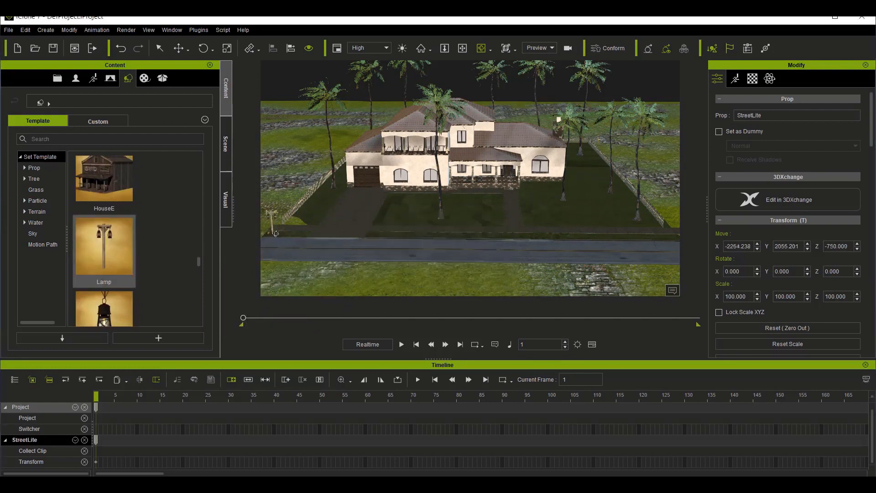
Step: Examine the street lamp up close and its placement relative to the fence and the road
key(z)
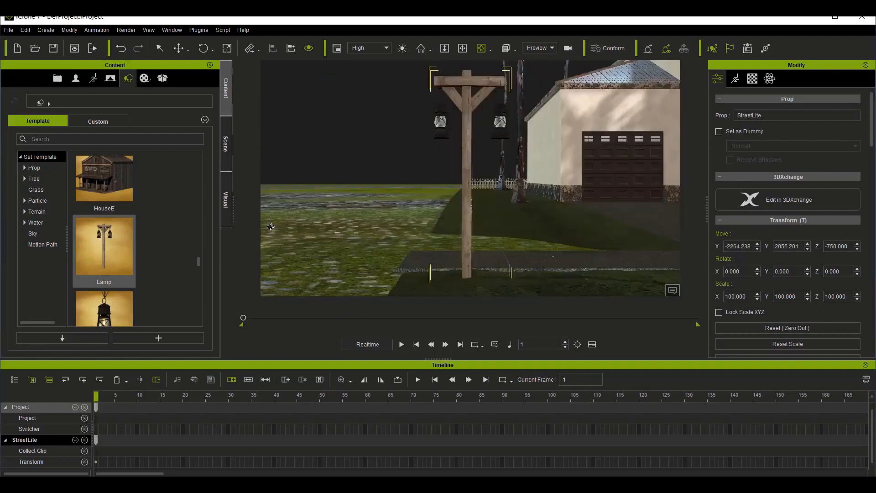
scroll(374, 195, down, 3)
drag(545, 212, 510, 278)
scroll(532, 238, down, 5)
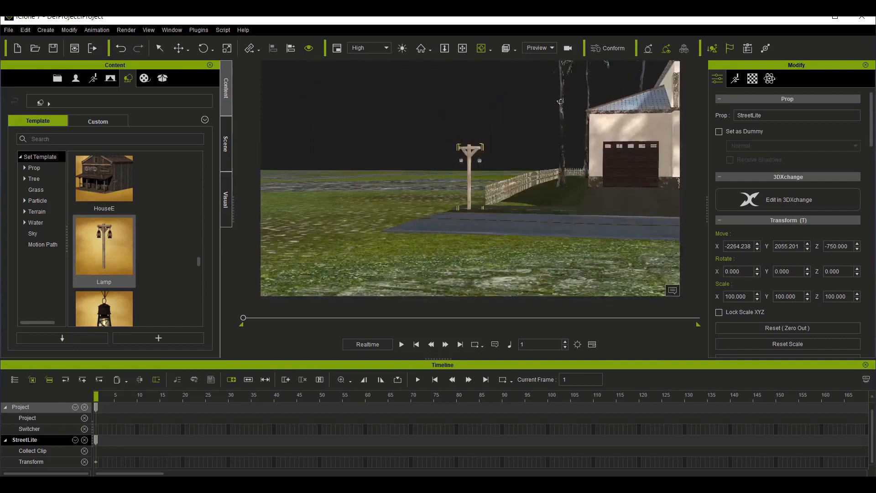
click(463, 52)
drag(567, 242, 438, 286)
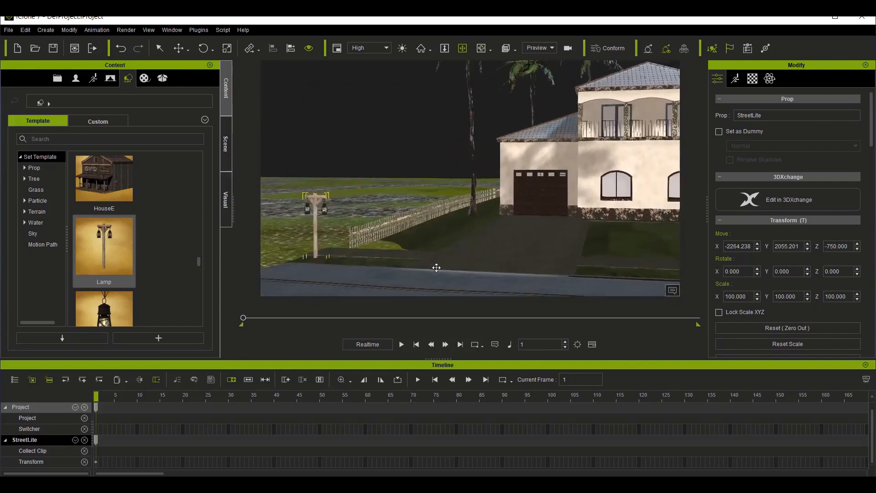
Step: Place the WaterTower prop outside the garage-side fence at about X -2721, Y 3969, and WoodFenceC outside the opposite fence at about X 2177, Y 3458
click(481, 48)
drag(529, 263, 521, 218)
click(462, 48)
drag(539, 246, 518, 284)
click(481, 48)
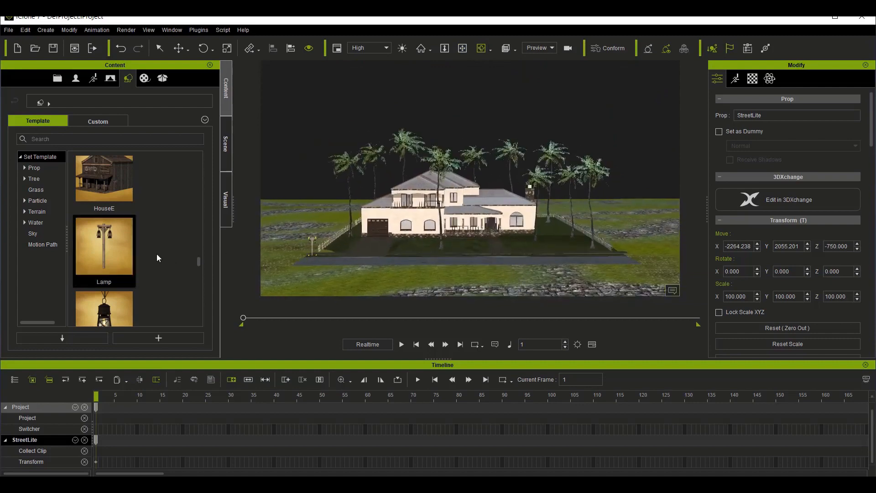
scroll(152, 273, down, 5)
scroll(152, 270, down, 3)
scroll(152, 271, up, 3)
drag(122, 251, 313, 235)
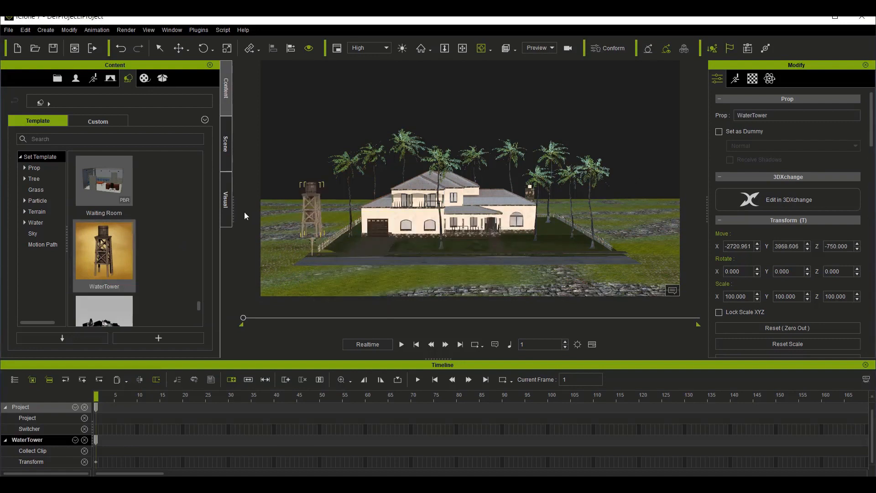
scroll(154, 268, down, 3)
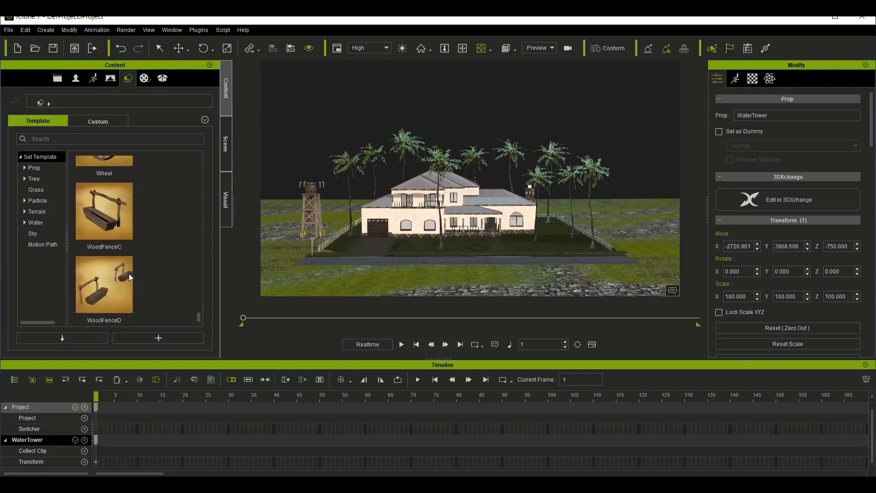
drag(105, 224, 626, 233)
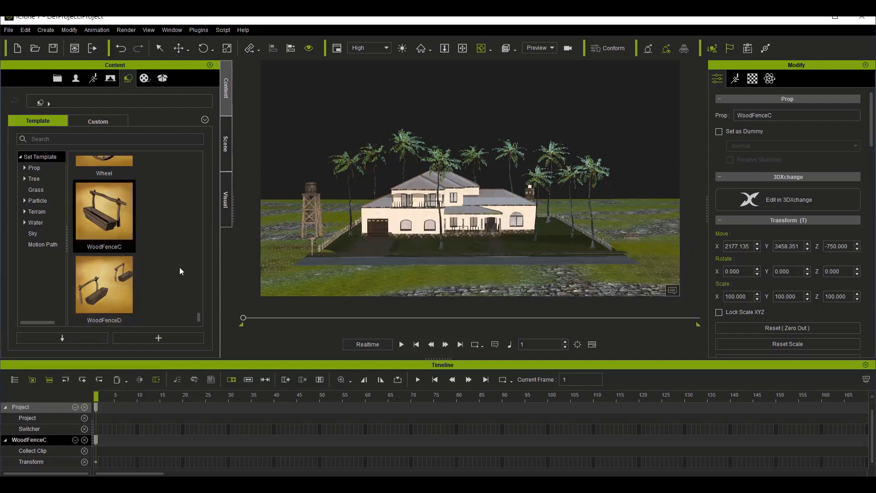
Step: Place the own home prop behind the water tower and own home 2 behind the opposite fence at about X 2882, Y 7759
scroll(179, 267, up, 5)
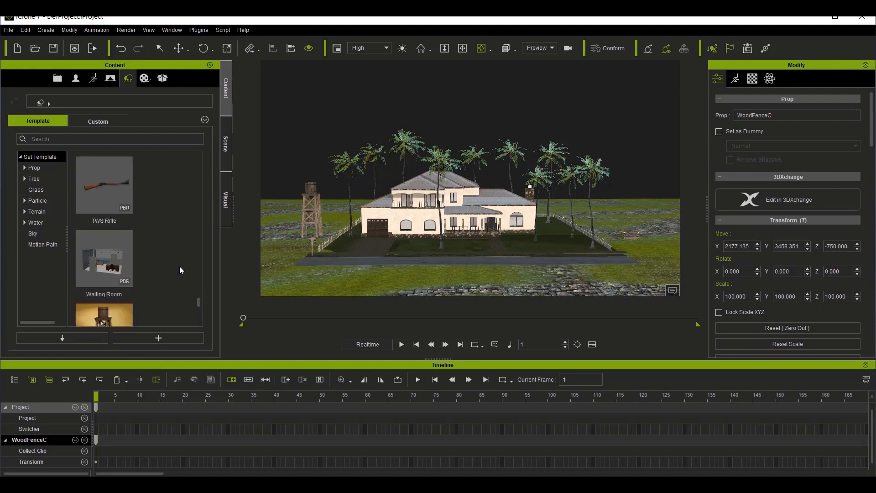
scroll(179, 267, up, 3)
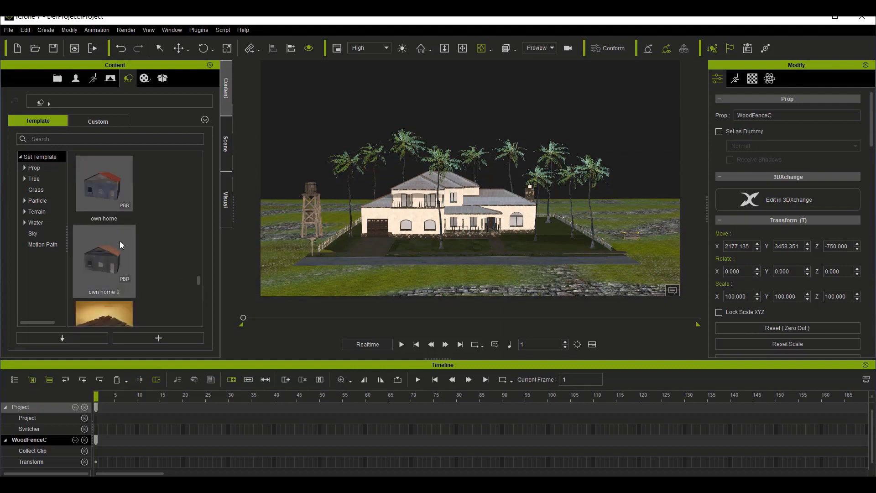
drag(100, 193, 281, 222)
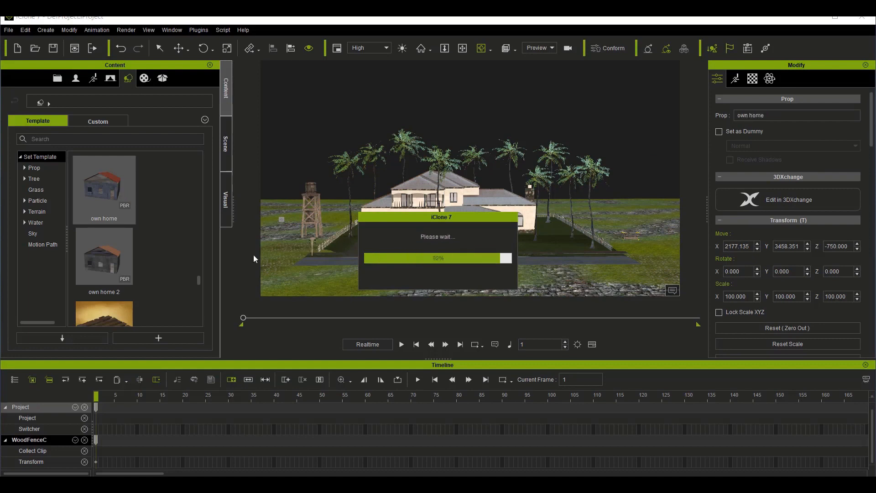
drag(103, 256, 603, 213)
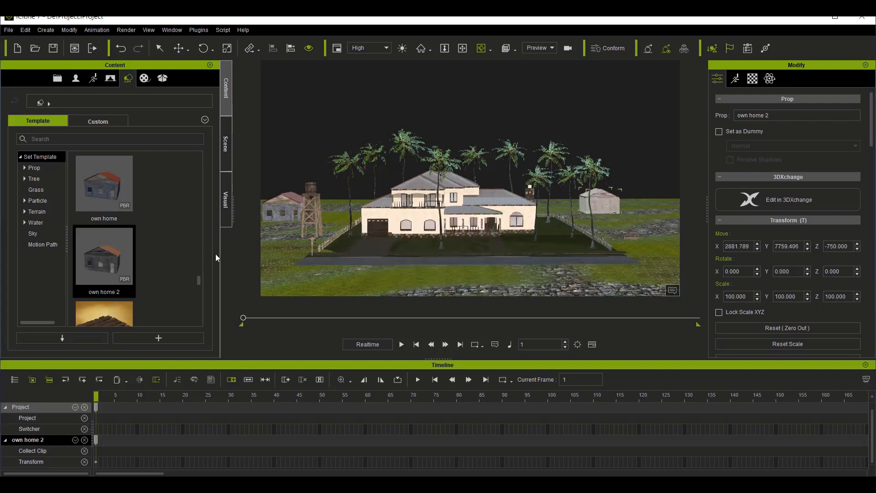
Step: Place a second own home in front of the water tower at about X -2752, Y 2297, and a second own home 2 behind the garage-side fence
drag(107, 207, 280, 254)
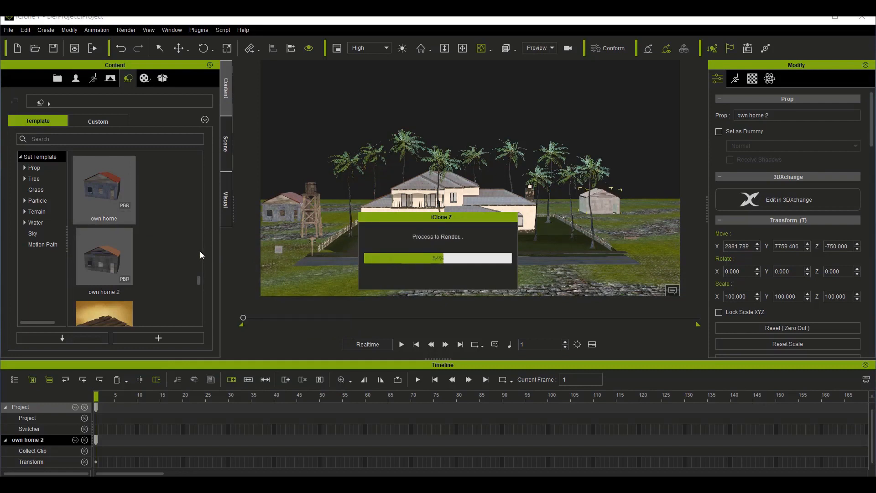
drag(110, 262, 361, 206)
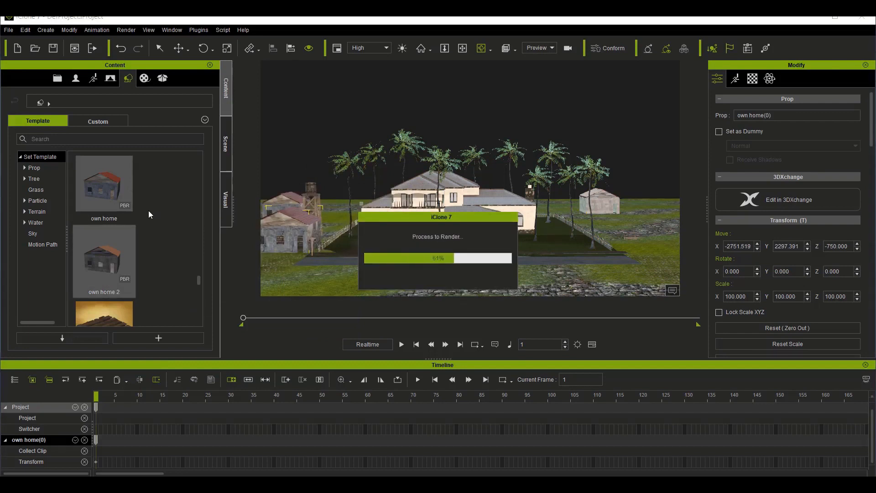
Step: Place the HouseE prop outside the fence opposite the garage side, near the road, at about X 2099, Y 2349
scroll(148, 210, up, 3)
drag(116, 266, 650, 251)
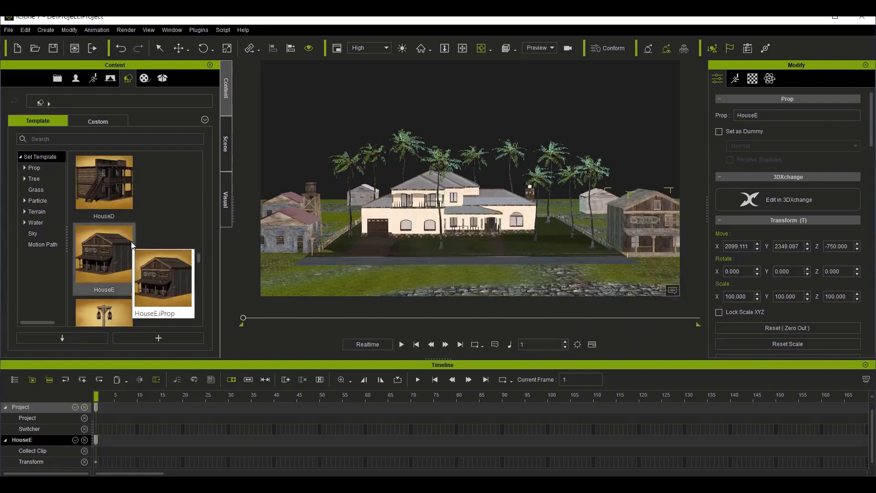
Step: Place the house_rich_fc_b houses behind the cottage at about X 1774, Y 8761, and lower them to about Z -1898
scroll(131, 242, up, 3)
drag(117, 246, 548, 209)
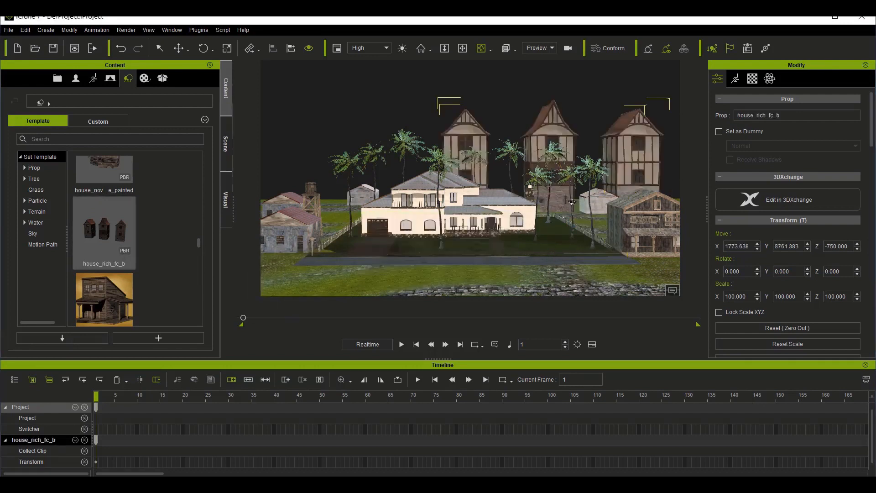
click(179, 50)
drag(548, 168, 547, 212)
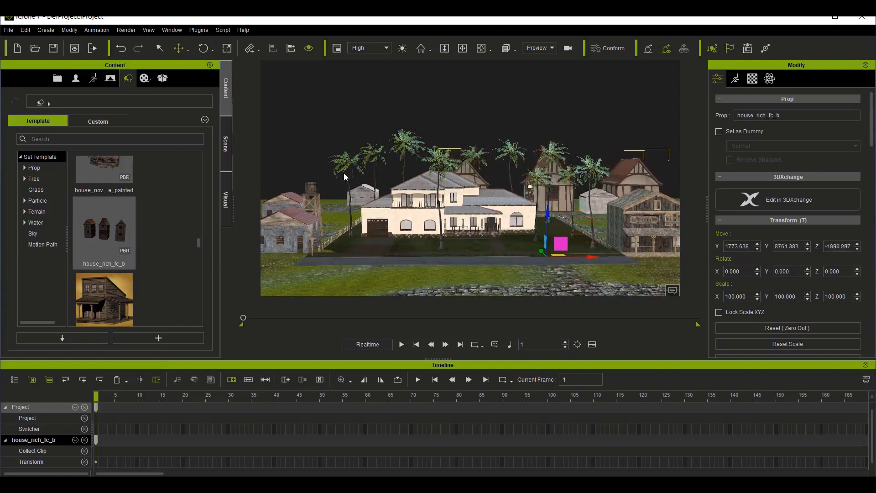
Step: Place the home lo prop behind the cottage on its garage side at about X -3447, Y 9175
scroll(122, 254, up, 3)
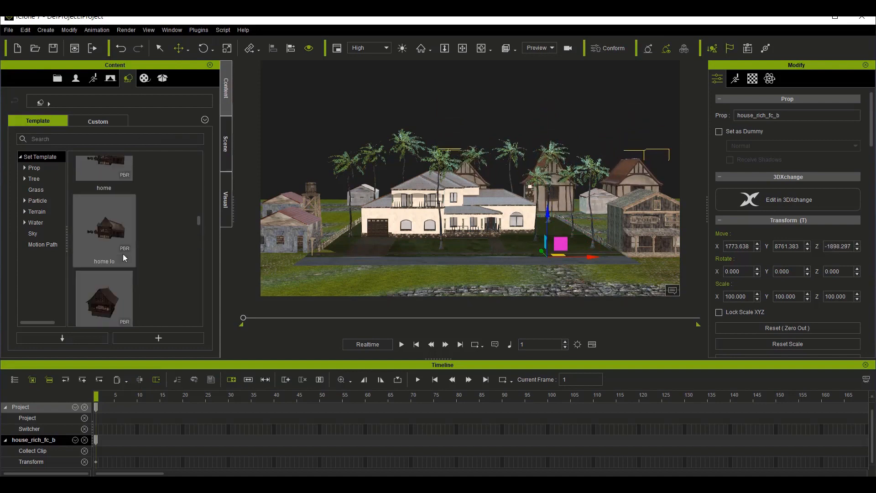
drag(104, 230, 334, 209)
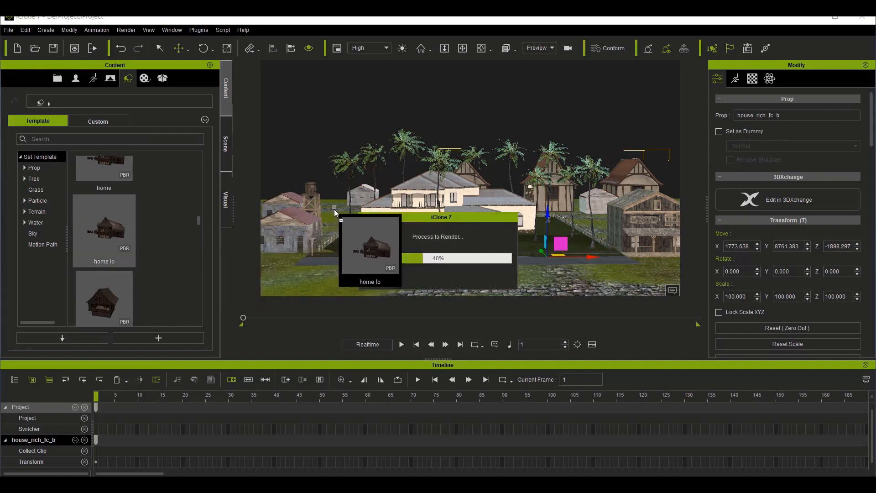
scroll(549, 243, down, 5)
scroll(551, 242, down, 5)
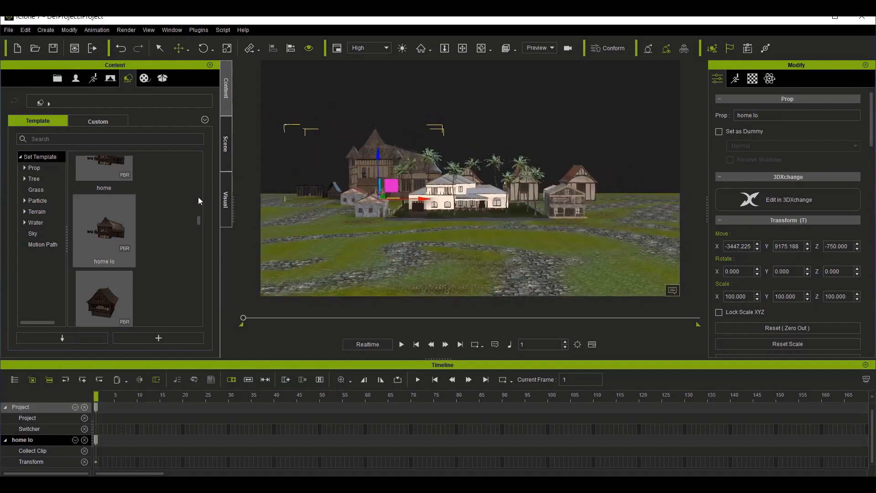
Step: Place baron_castle beyond HouseE at about X 3541, Y 1066, and Apocaliptic car2 far out on the garage side at about X -5181, Y 3516
scroll(159, 289, up, 10)
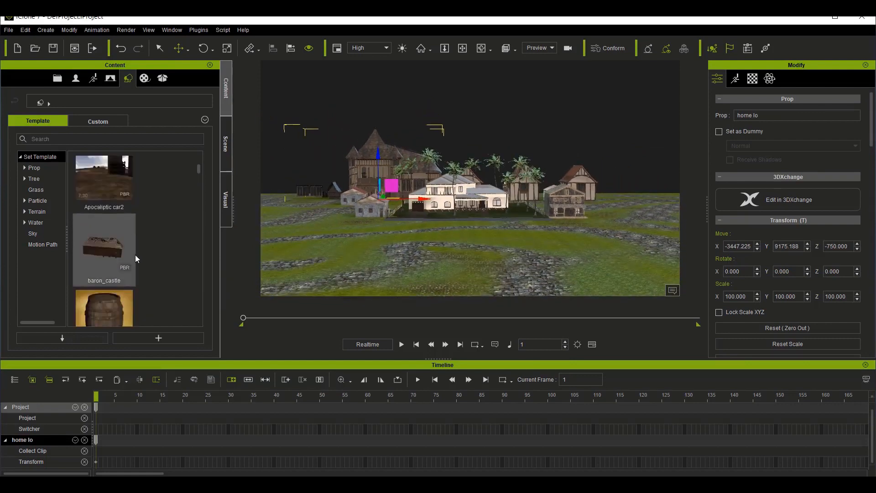
drag(135, 255, 638, 223)
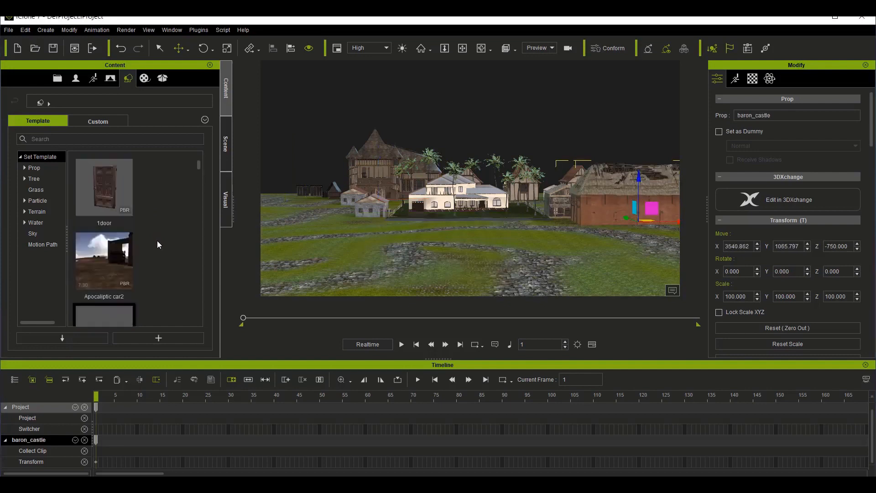
drag(119, 280, 286, 213)
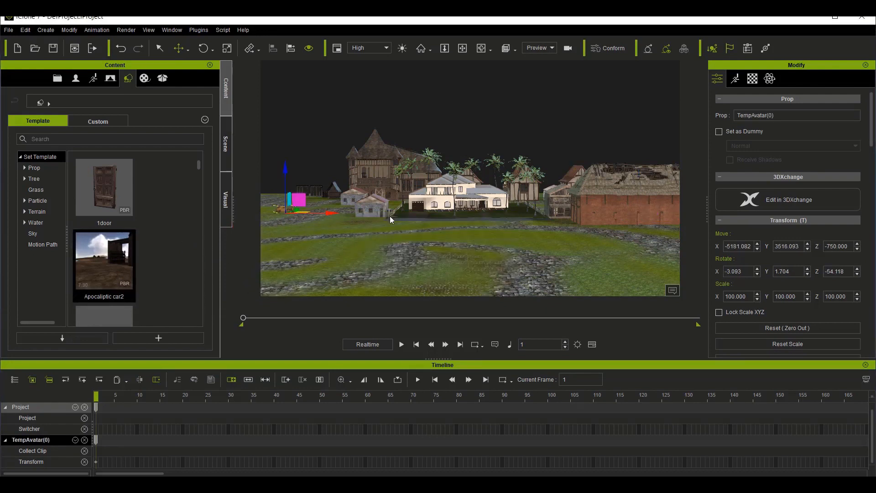
Step: Examine the layout of the houses around the cottage from the front and from above
scroll(501, 221, up, 2)
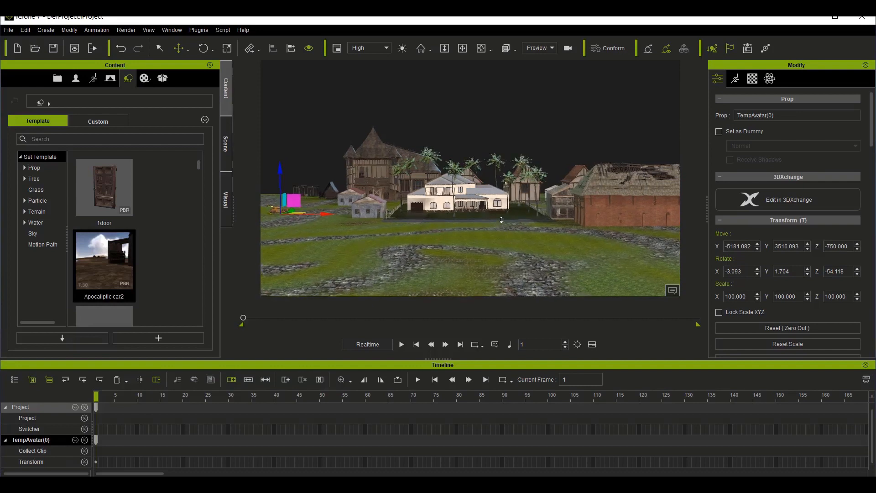
scroll(501, 220, up, 6)
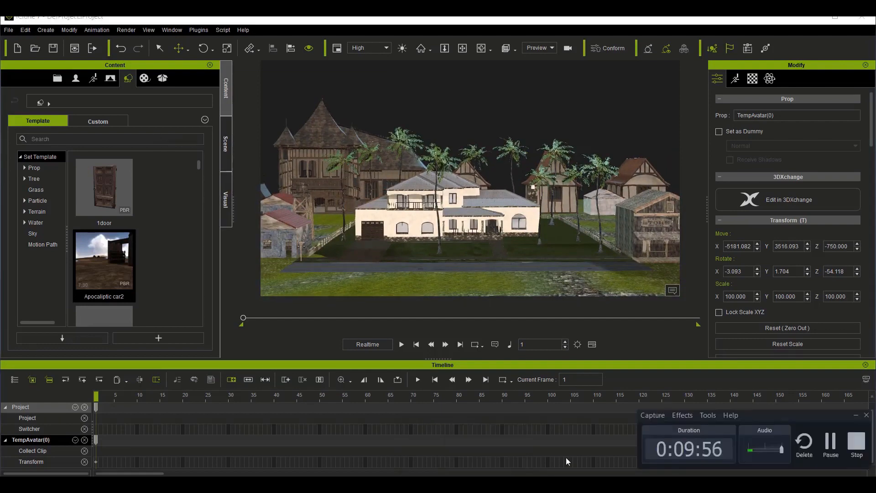
click(857, 418)
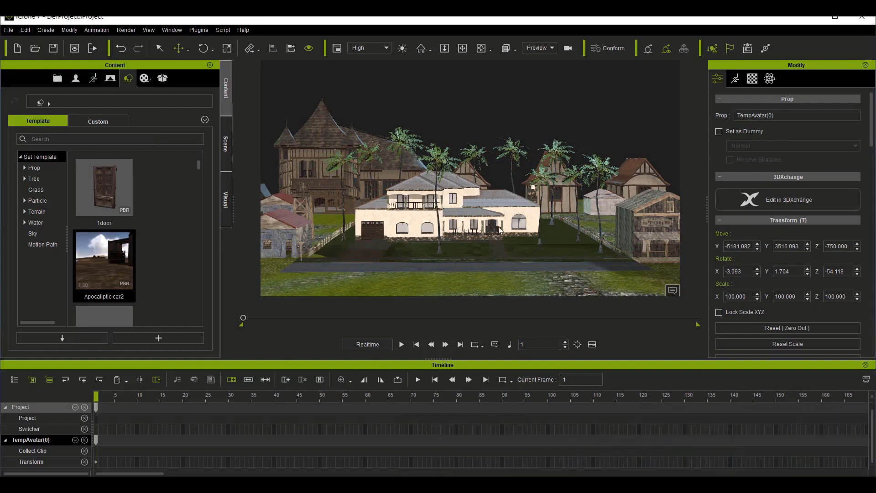
click(480, 49)
drag(550, 203, 500, 192)
drag(482, 141, 495, 279)
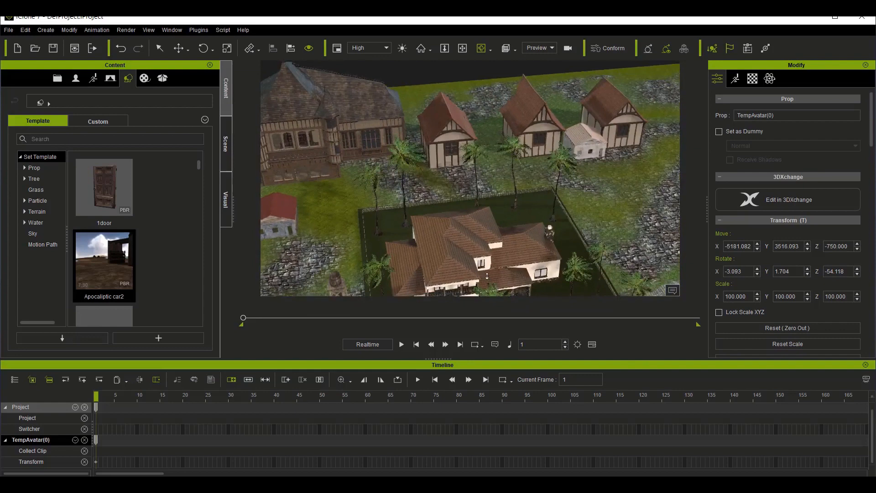
scroll(487, 276, down, 12)
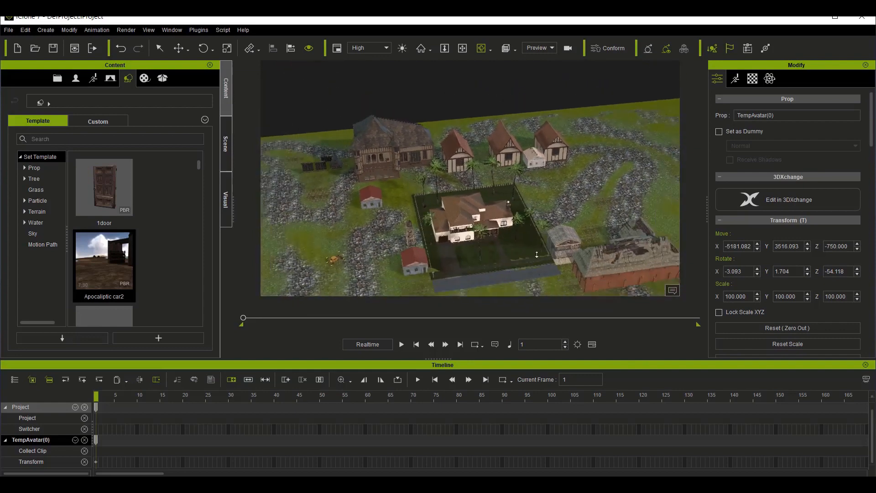
scroll(537, 255, down, 2)
drag(533, 246, 493, 246)
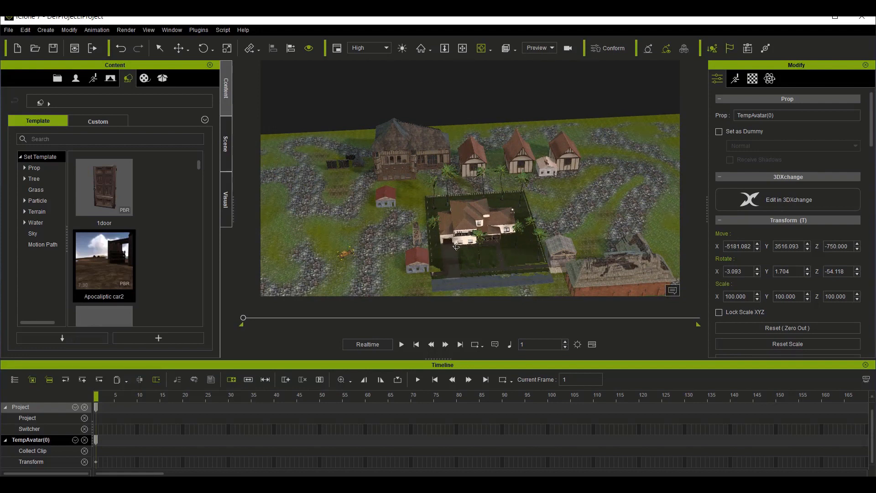
Step: Add the custom avatar Avatar5 to the scene beside the cottage's garage-side fence, at about X -1649, Y 3632
click(93, 79)
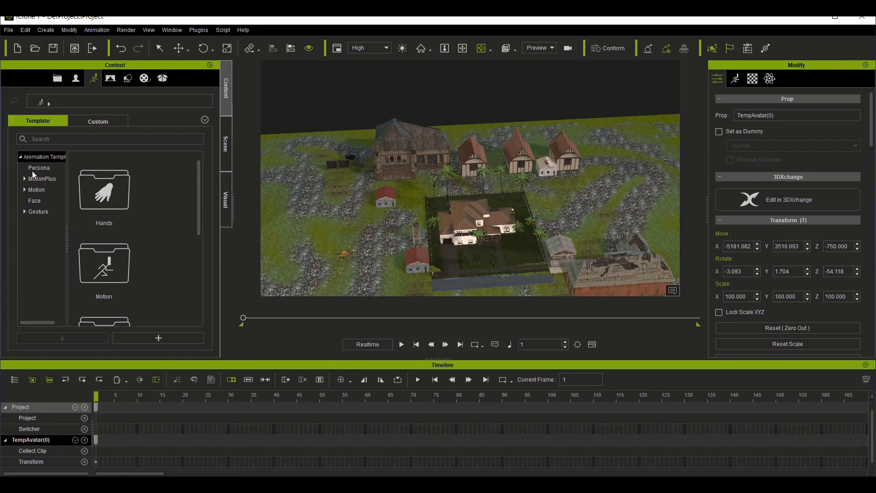
click(76, 80)
click(33, 169)
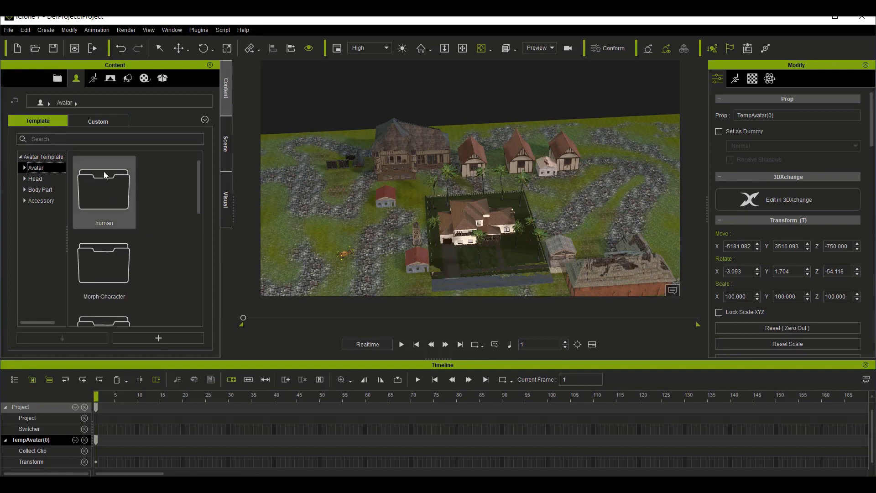
click(89, 122)
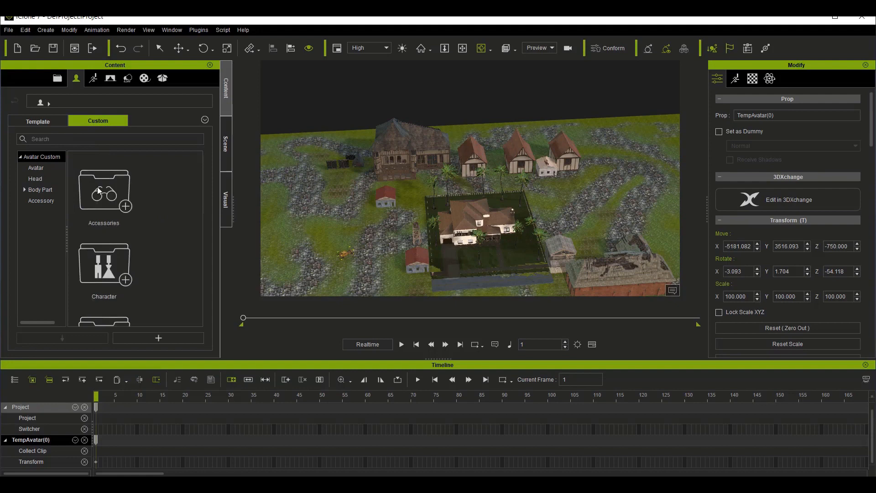
click(37, 168)
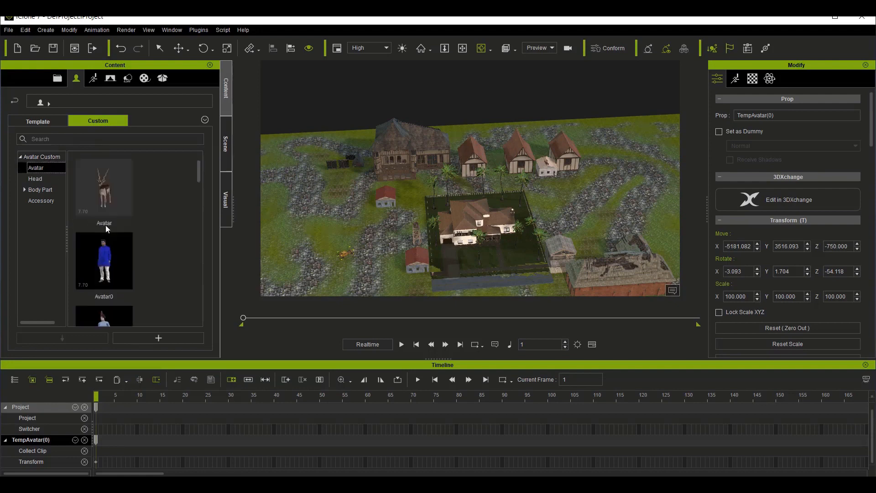
scroll(116, 262, down, 3)
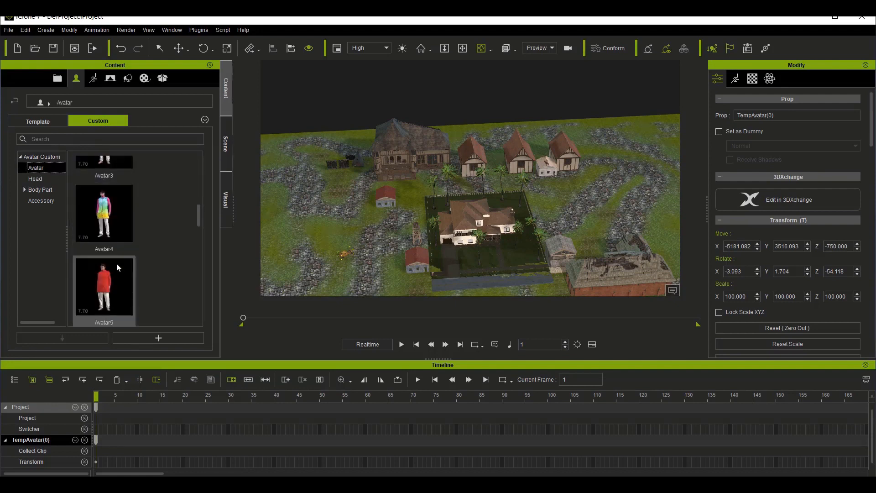
scroll(117, 263, down, 2)
scroll(116, 264, down, 4)
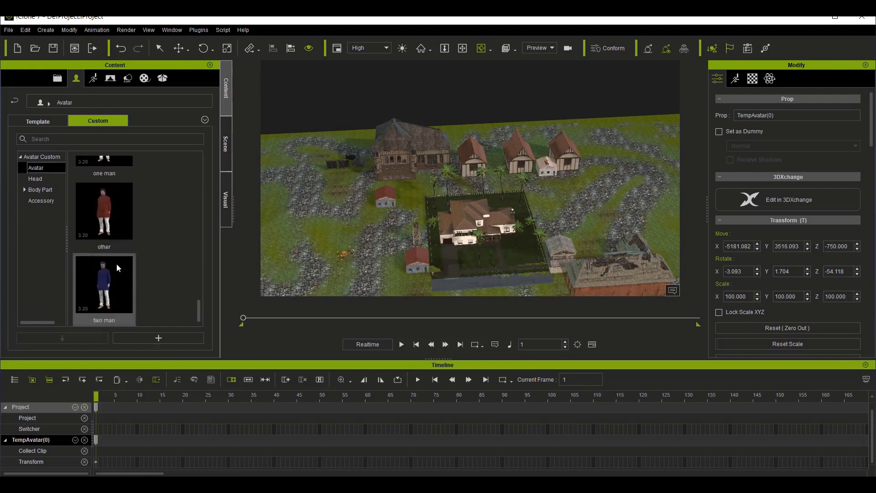
scroll(116, 264, up, 5)
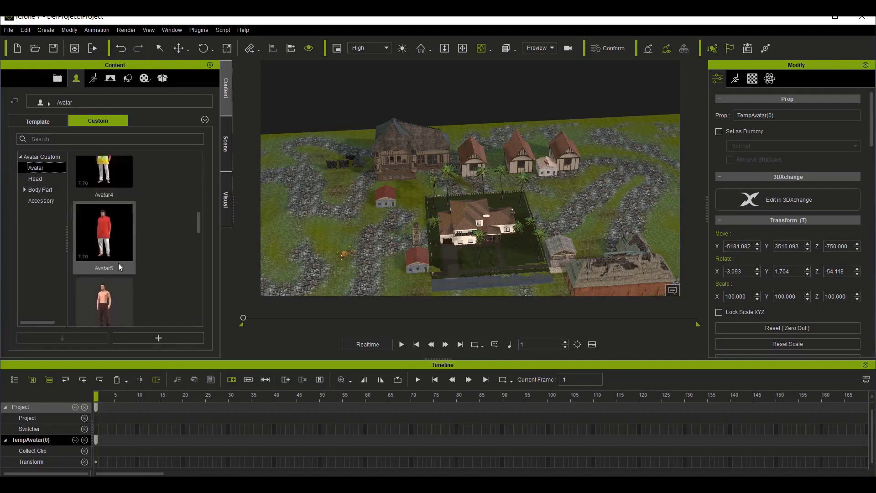
scroll(119, 262, up, 3)
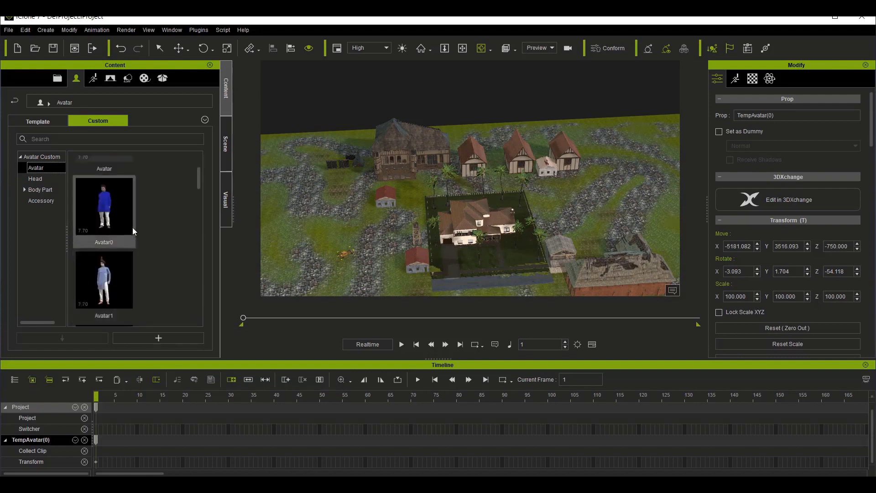
scroll(117, 269, down, 4)
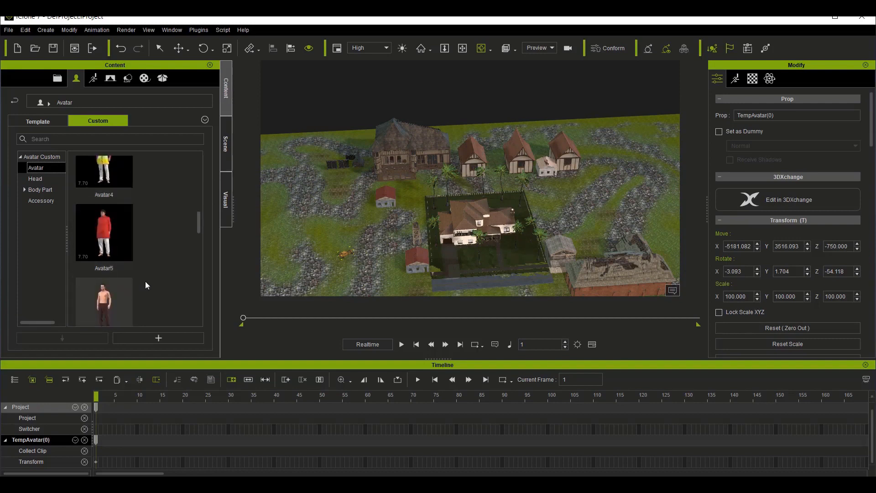
drag(114, 216, 448, 246)
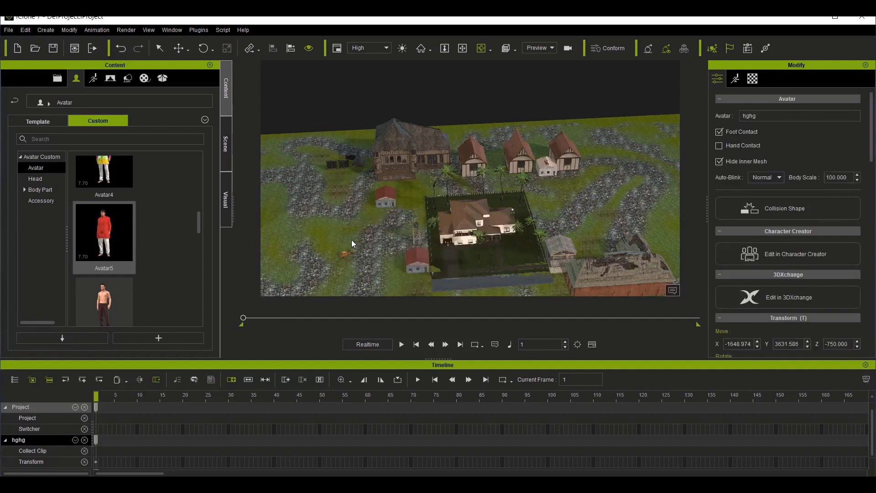
Step: Raise the red-shirted avatar in front of the garage to about Z -723 so its feet rest on the driveway
key(Home)
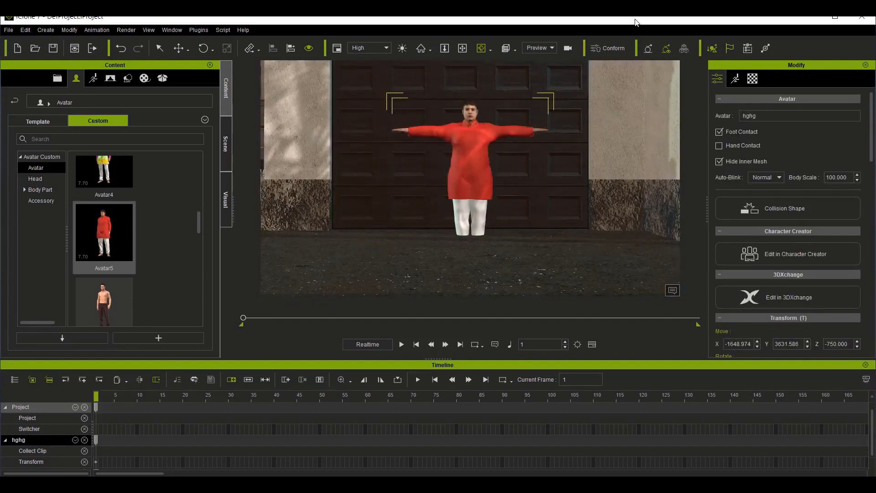
drag(458, 144, 439, 202)
click(159, 49)
click(175, 49)
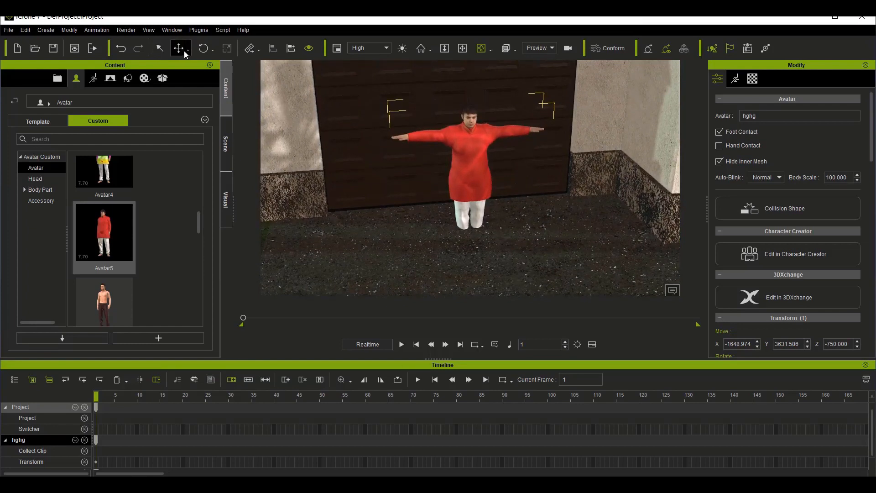
mouse_move(474, 210)
mouse_down()
mouse_move(469, 185)
mouse_move(473, 203)
mouse_up()
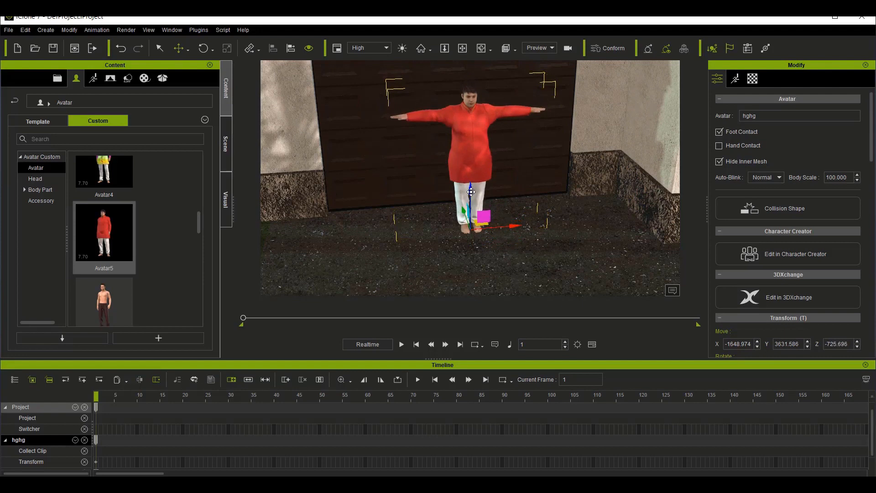
drag(471, 191, 471, 190)
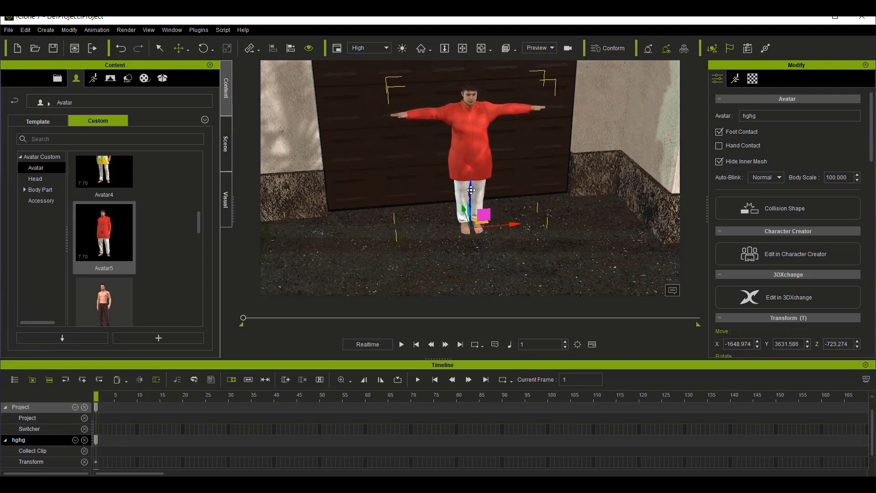
key(f)
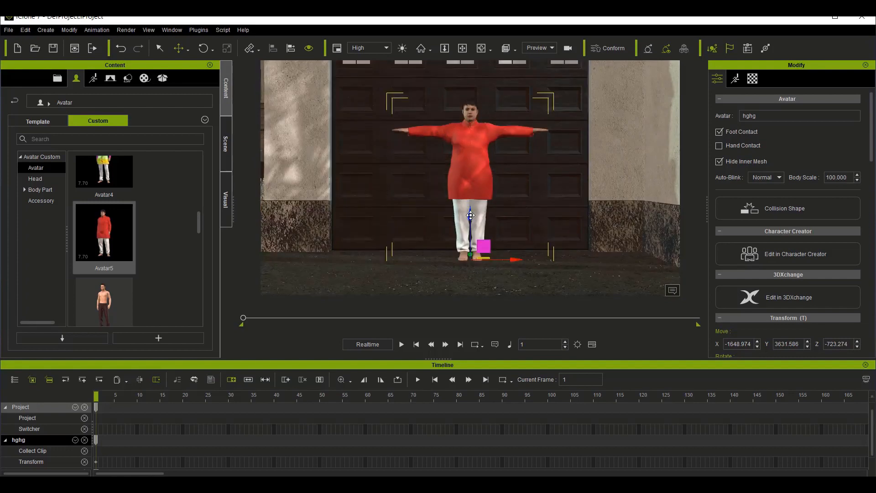
drag(471, 215, 470, 215)
Step: Examine the red-shirted avatar's placement by the garage and the surrounding front yard from above and farther away
scroll(368, 194, down, 5)
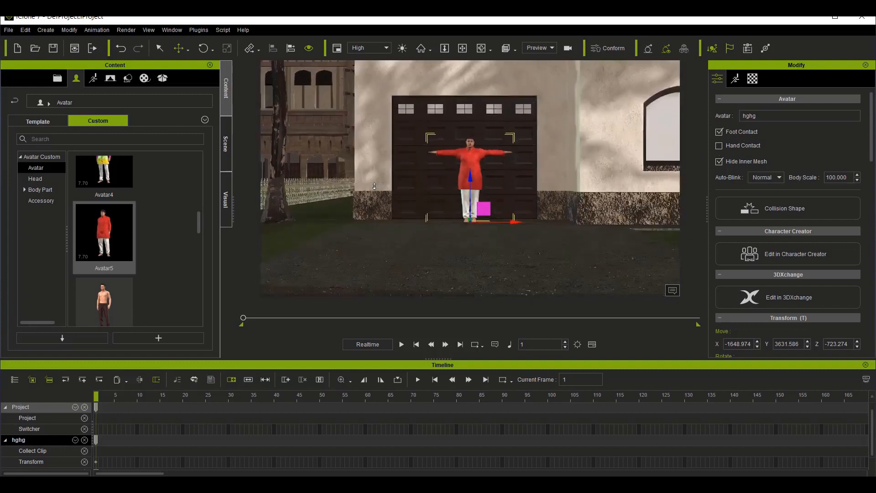
scroll(375, 186, down, 5)
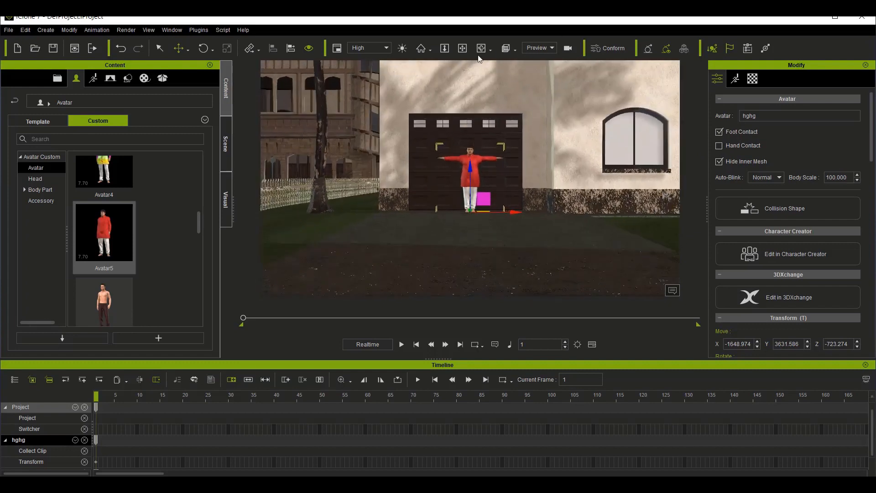
click(480, 51)
drag(508, 156, 512, 246)
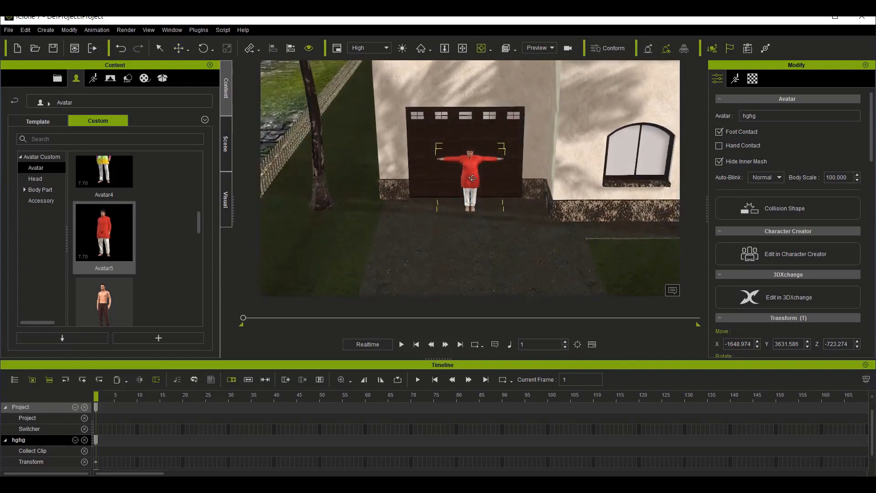
scroll(472, 178, down, 3)
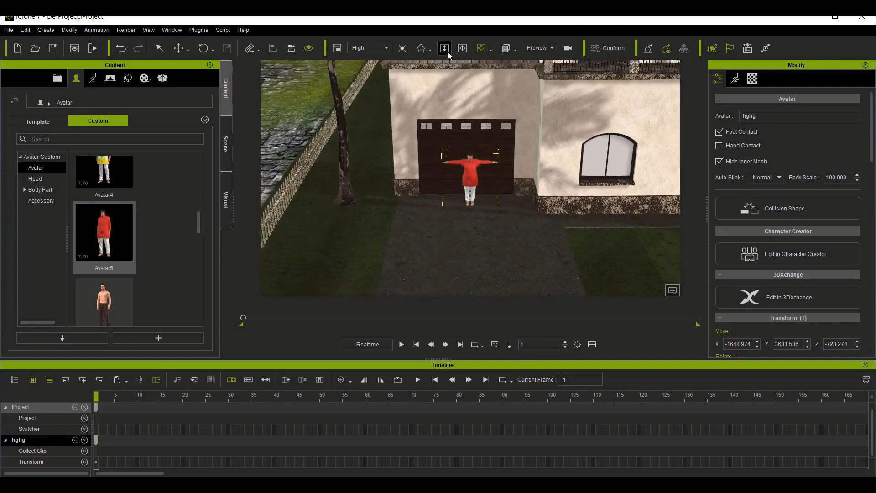
click(462, 48)
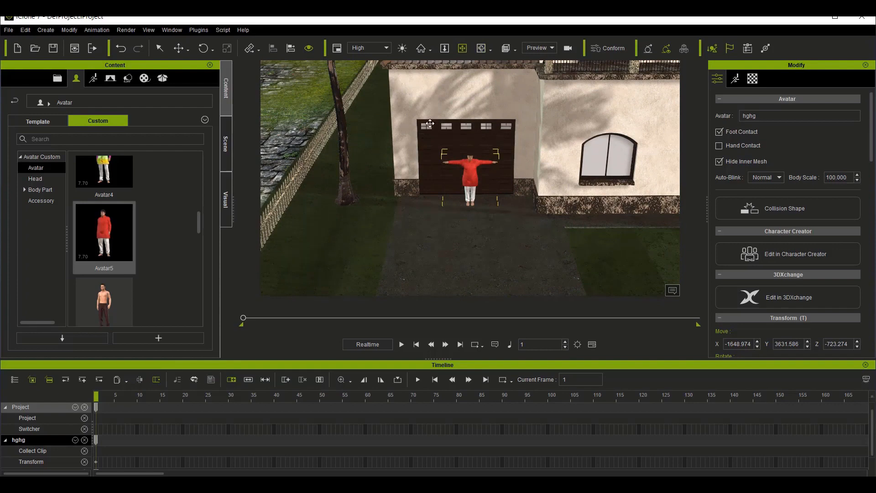
drag(390, 142, 380, 117)
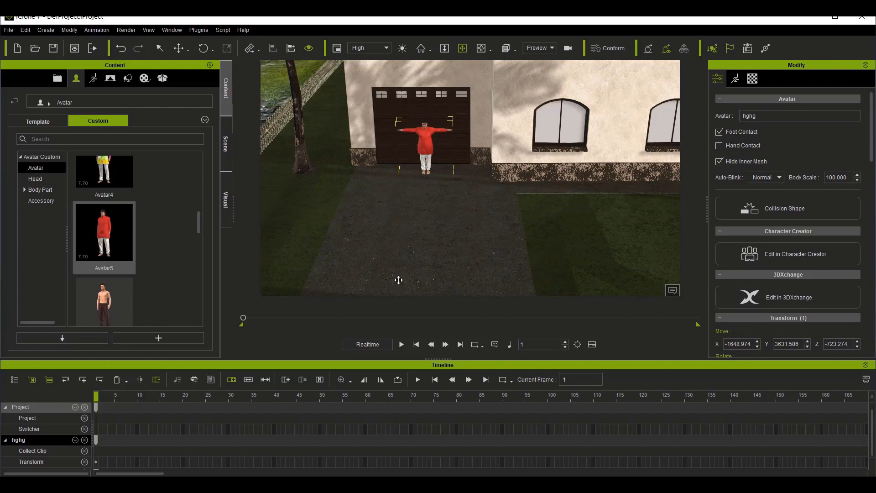
scroll(483, 288, down, 4)
scroll(484, 289, down, 4)
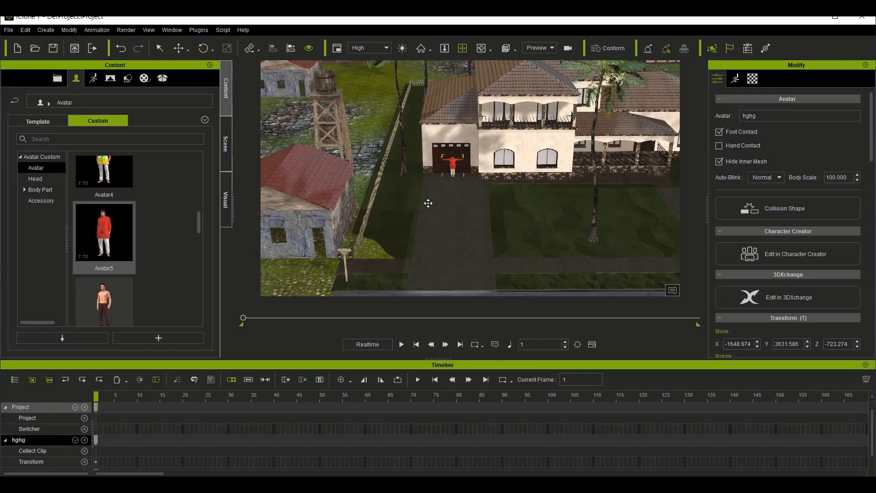
Step: Add the custom avatar two man on the front lawn beside the palm tree, at about X -537, Y 2562
scroll(620, 220, down, 2)
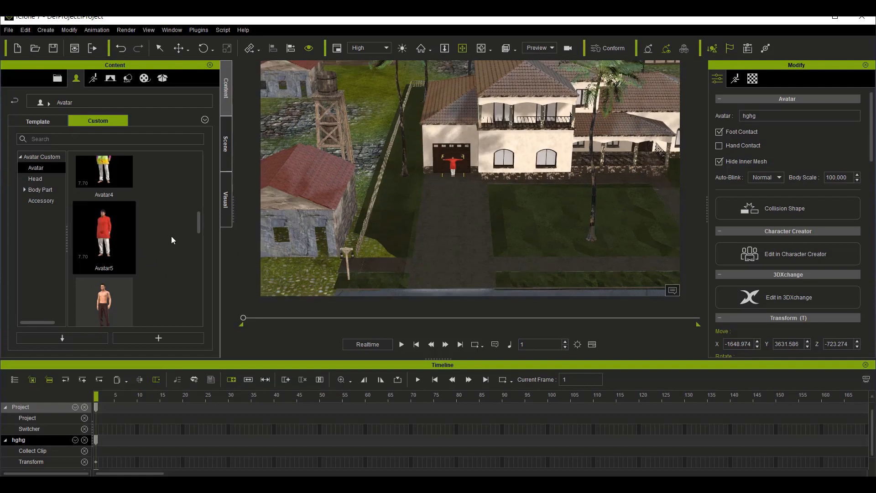
scroll(171, 236, down, 3)
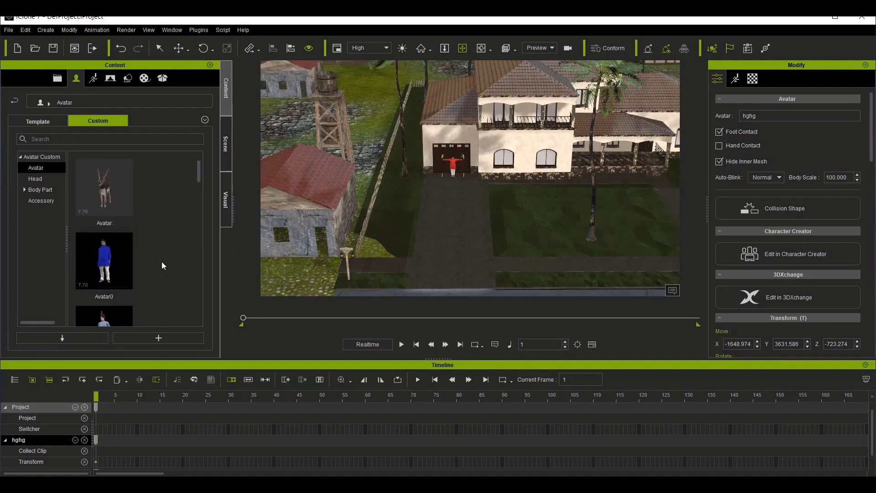
scroll(124, 282, down, 3)
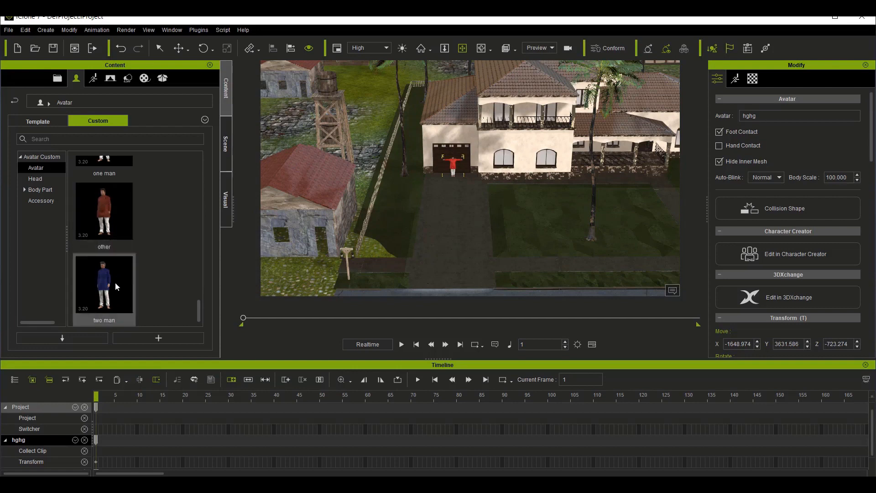
drag(113, 295, 609, 239)
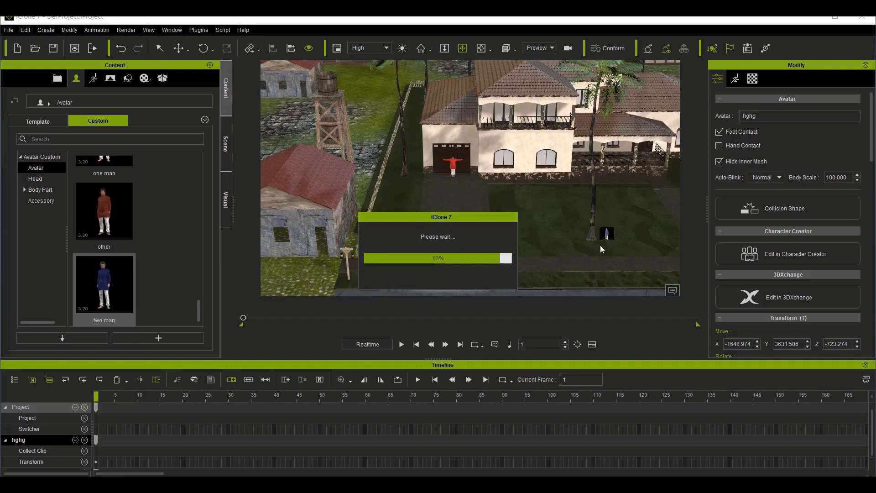
Step: Raise the two man avatar to about Z -739 so its feet rest on the grass
key(z)
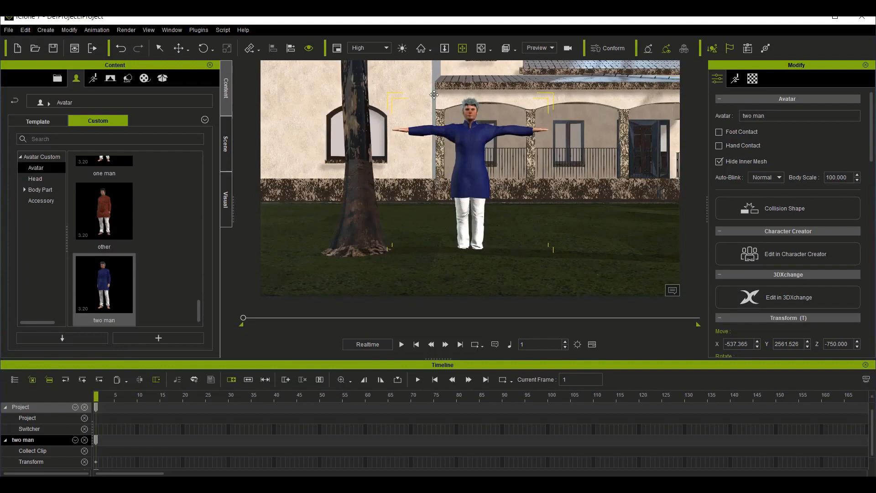
click(481, 48)
drag(420, 243, 429, 296)
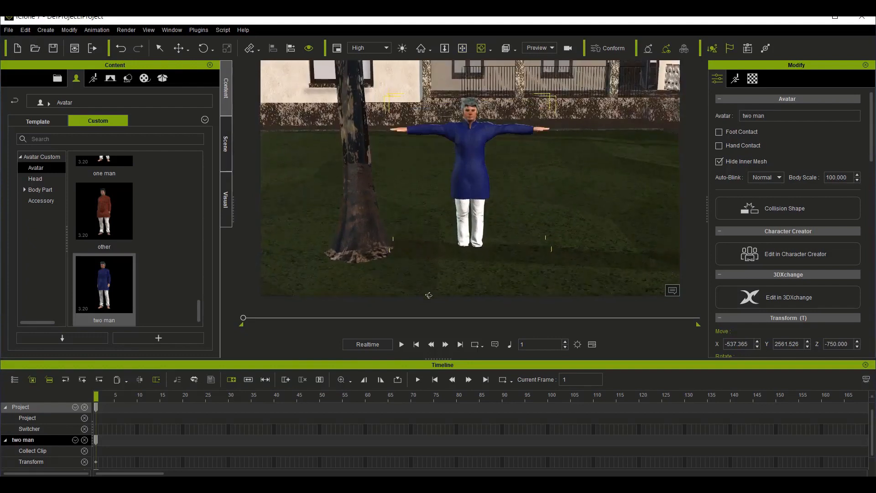
click(179, 48)
drag(472, 216, 471, 205)
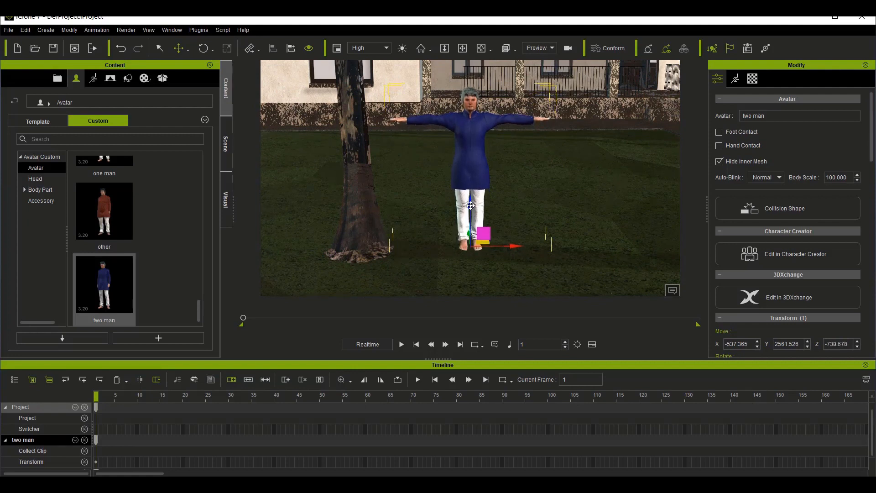
key(f)
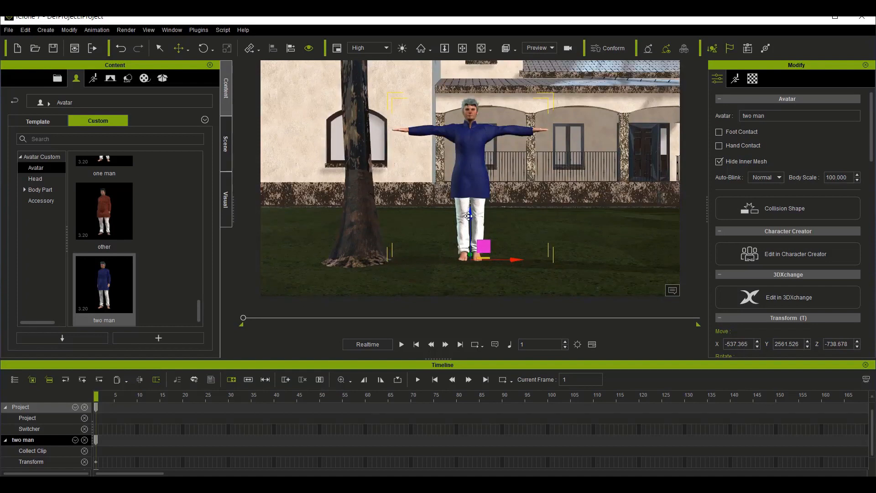
drag(468, 216, 469, 217)
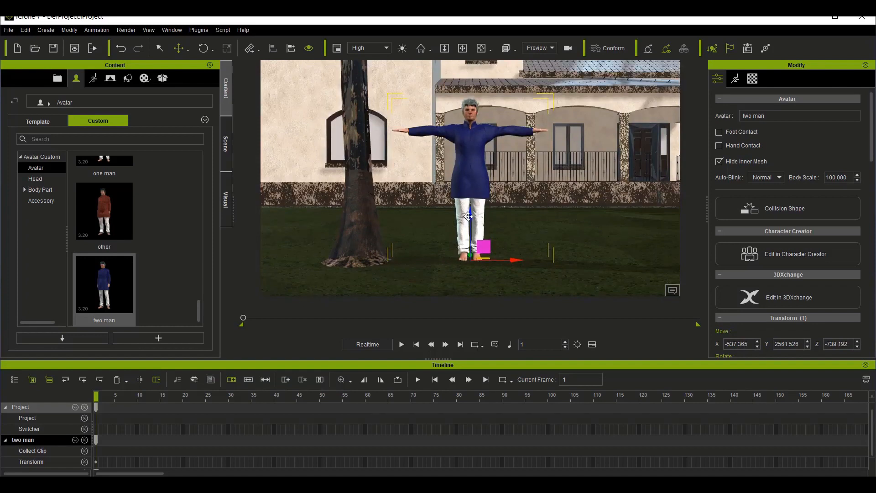
Step: View both avatars together in front of the cottage and look through the custom avatar library
scroll(435, 259, down, 3)
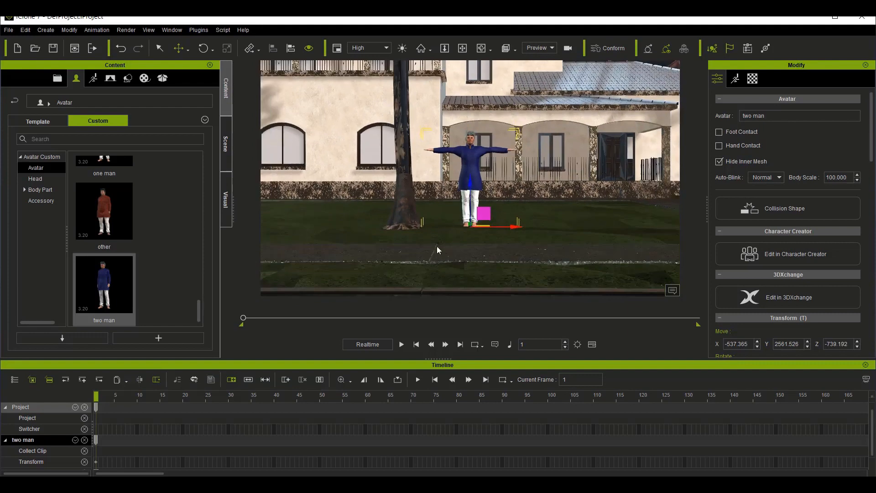
click(462, 48)
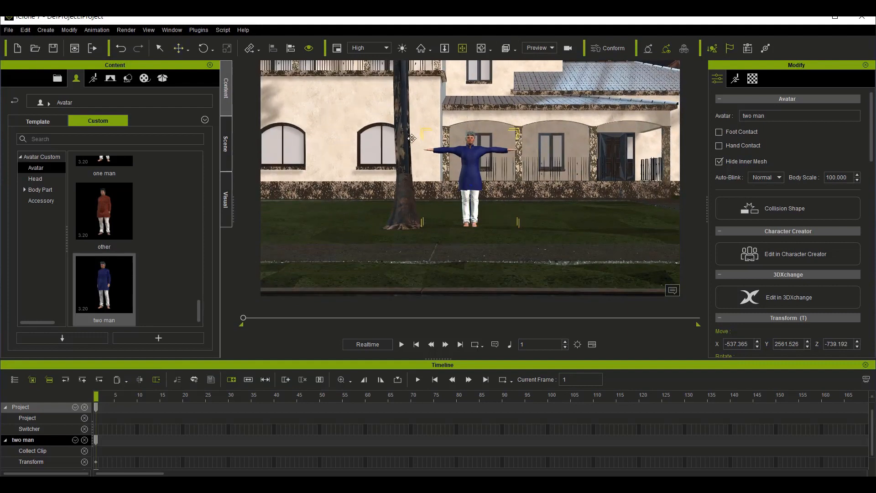
drag(395, 213, 504, 205)
drag(407, 205, 392, 249)
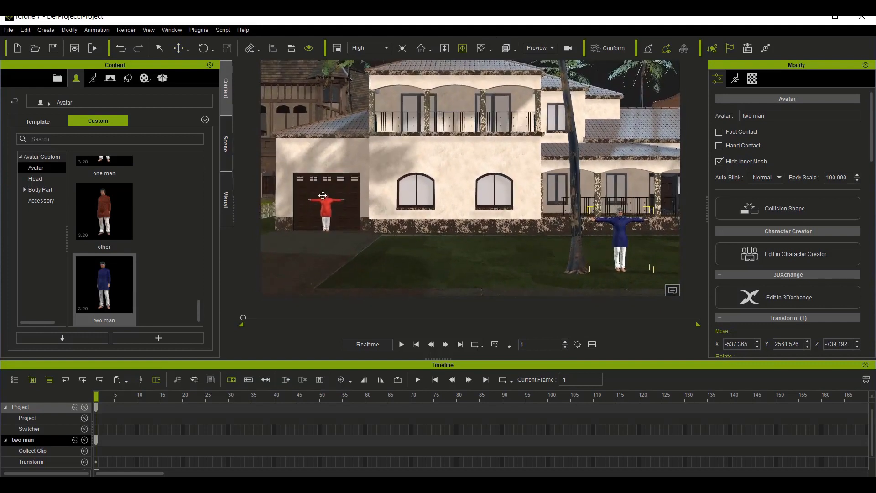
scroll(114, 188, up, 5)
scroll(114, 185, up, 2)
scroll(160, 241, up, 5)
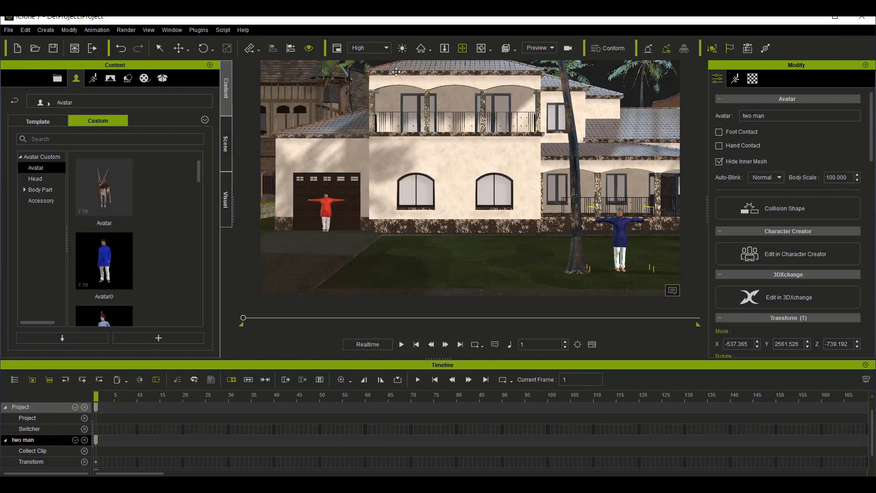
Step: Show the motion tools for the two man avatar and open the 00_Pose folder of the Motion animation templates
click(735, 78)
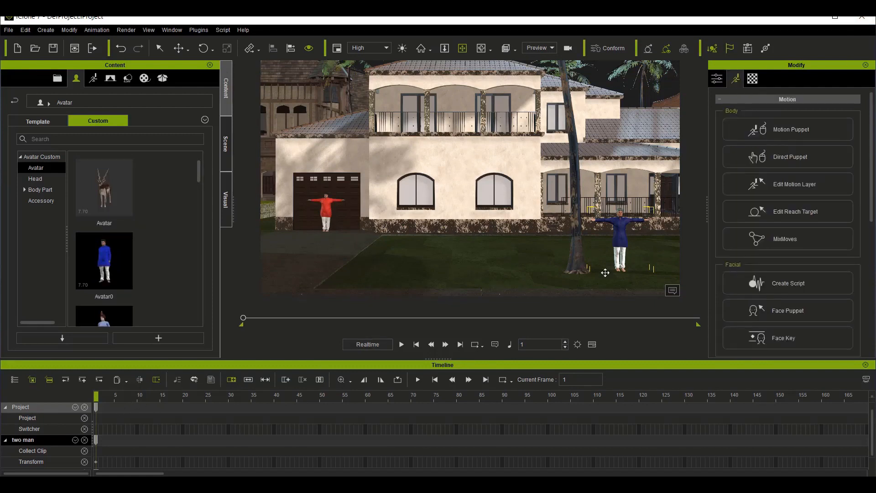
click(785, 156)
click(93, 78)
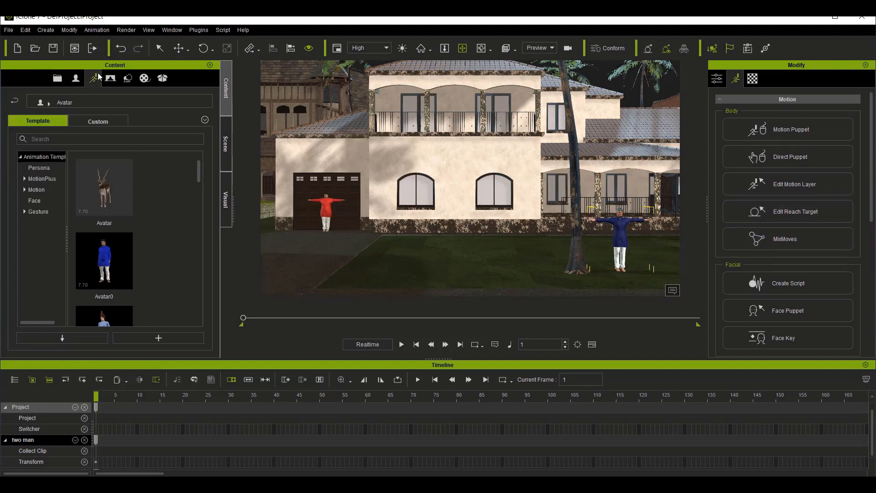
click(48, 179)
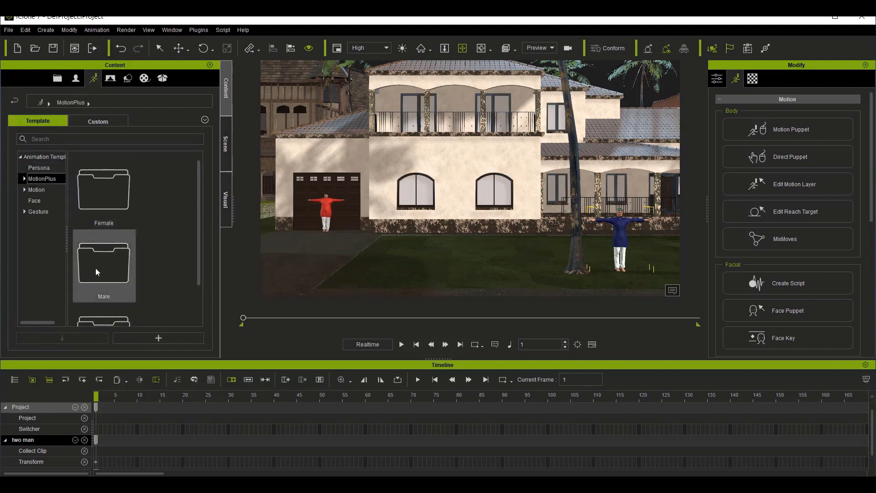
click(53, 160)
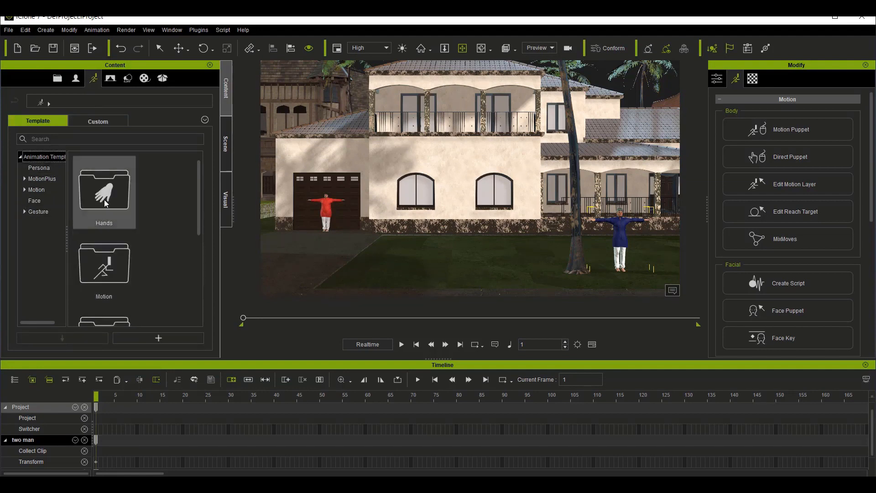
double_click(109, 272)
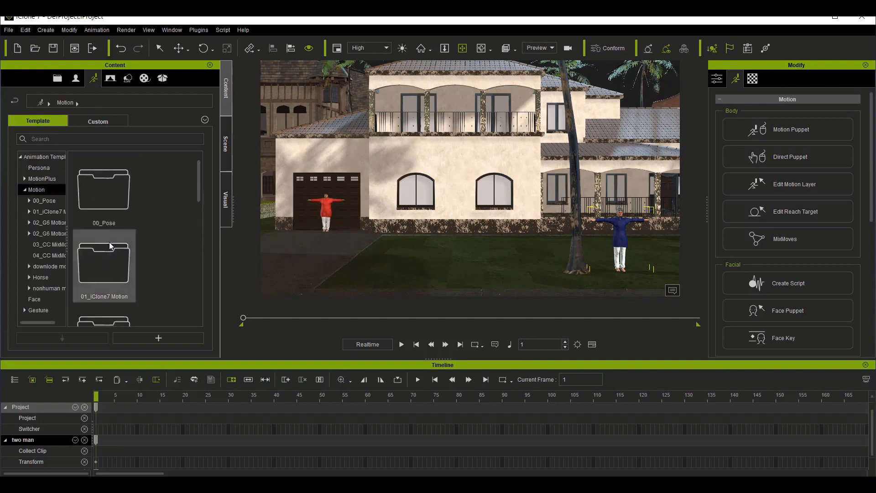
click(116, 212)
double_click(116, 211)
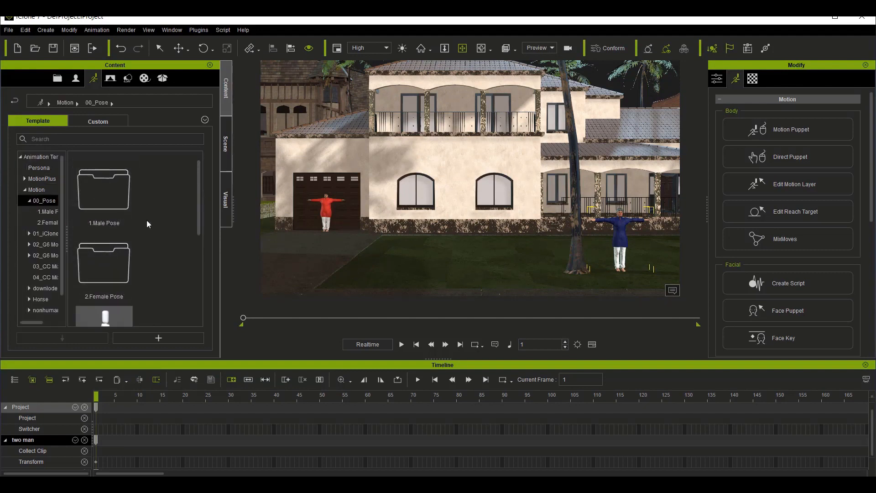
Step: Try the 0_Y-Pose template on the two man avatar and undo it
scroll(156, 284, down, 5)
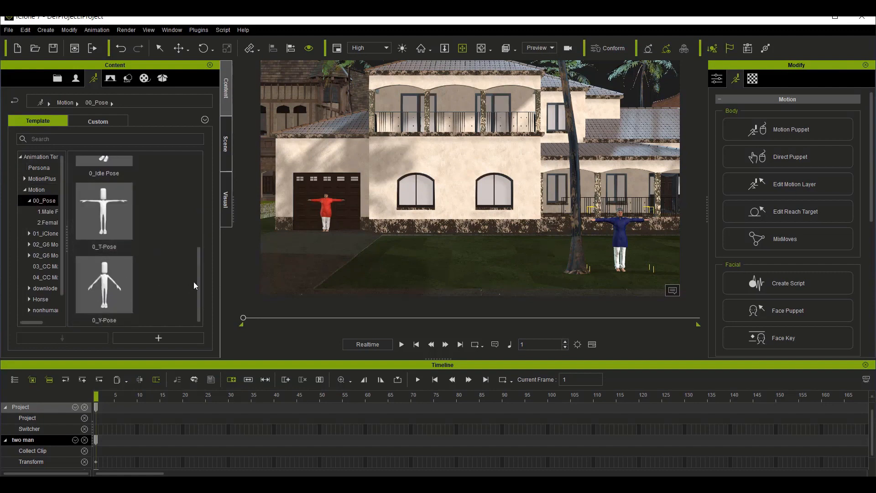
drag(123, 288, 636, 241)
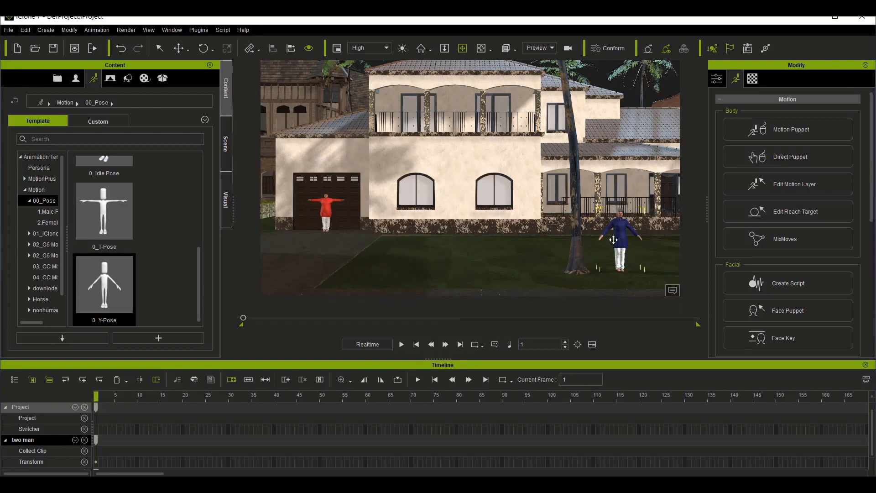
key(ctrl+z)
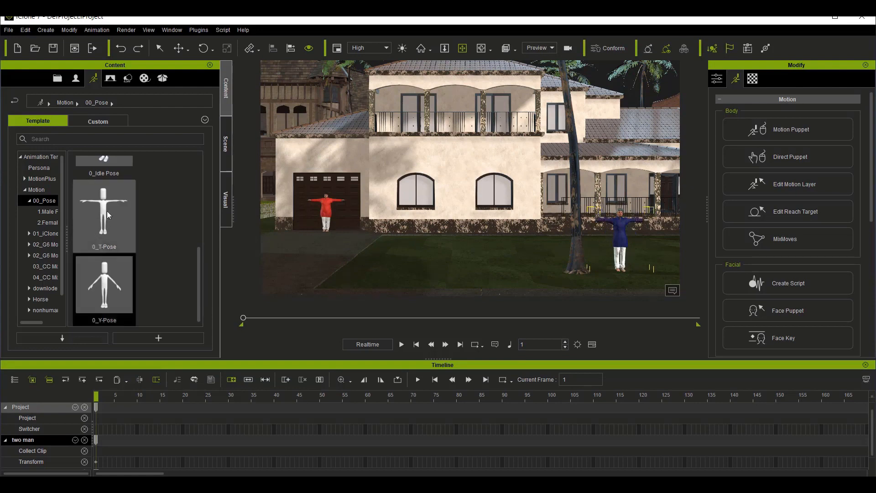
Step: Apply the 0_Idle Pose template to the two man avatar standing beside the tree
scroll(119, 163, up, 3)
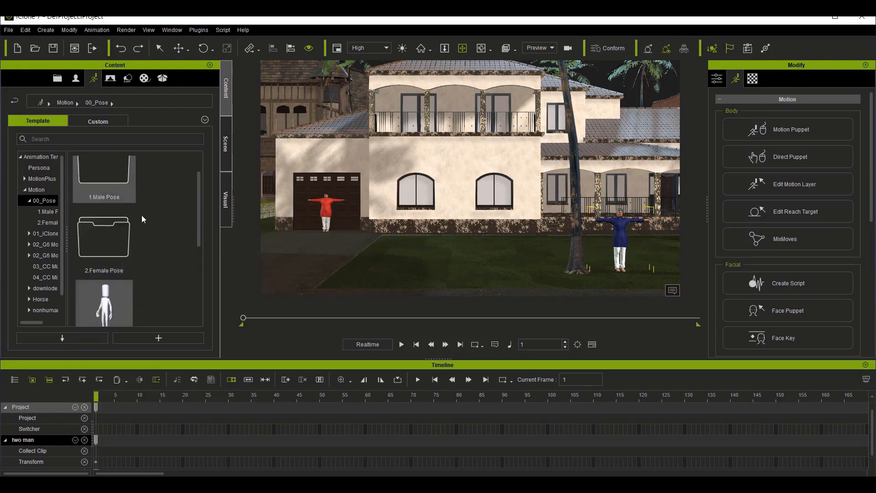
drag(119, 301, 633, 250)
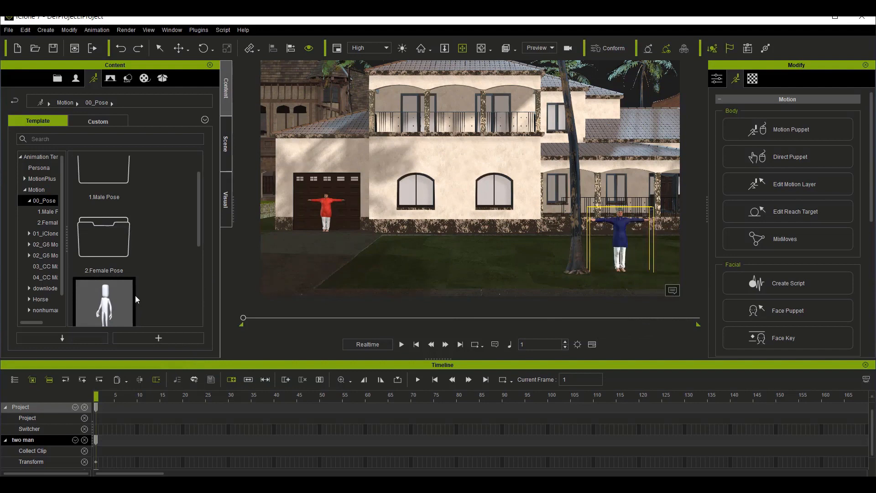
drag(120, 298, 618, 245)
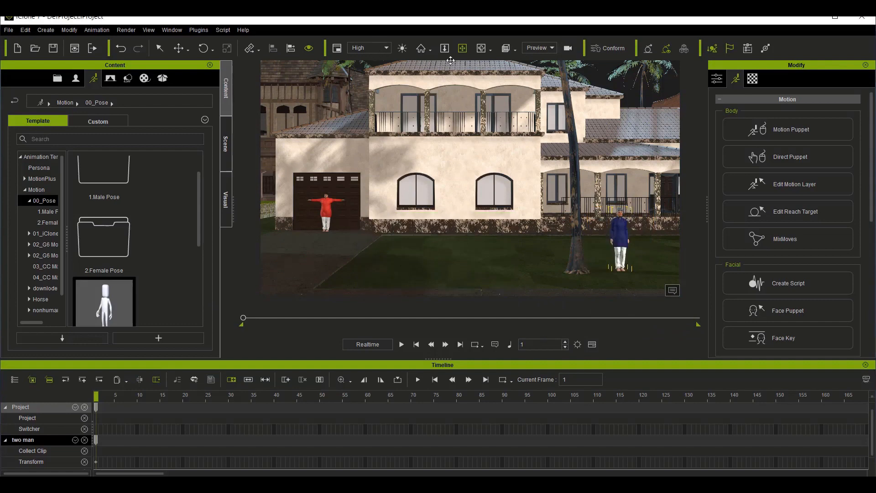
Step: Apply the 0_Idle Pose template to the hghg avatar in front of the garage door
click(484, 53)
drag(619, 279, 576, 248)
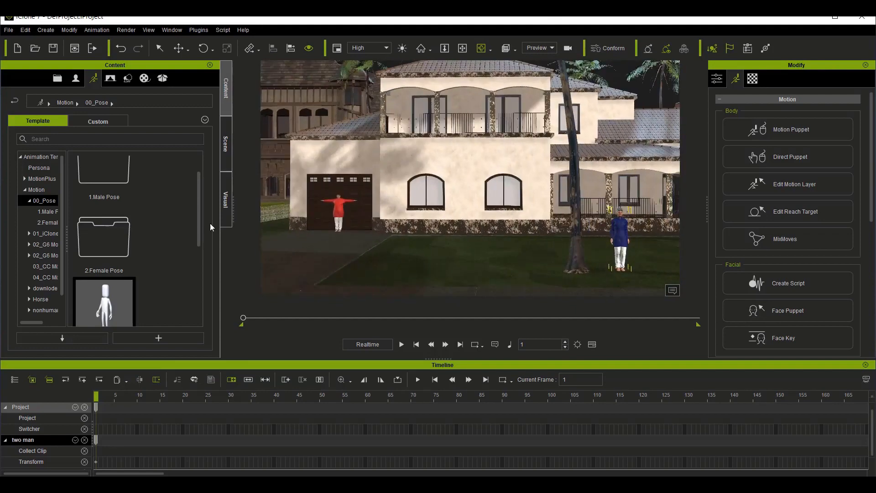
drag(90, 311, 336, 211)
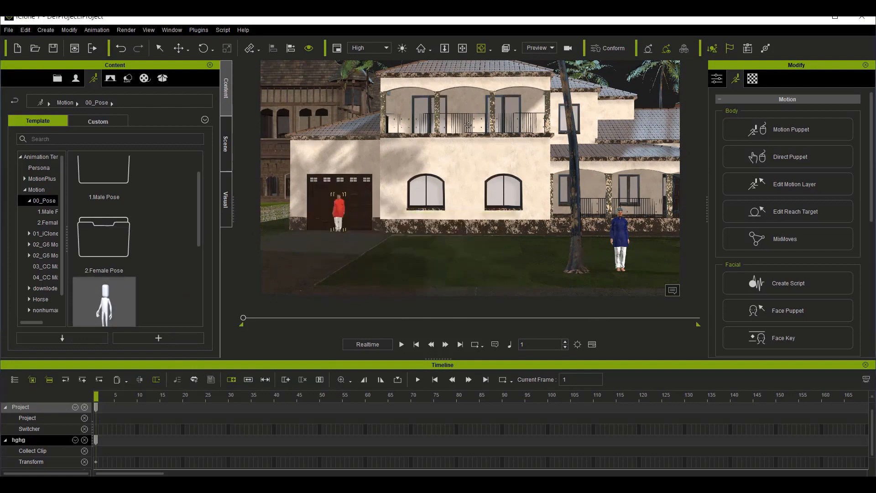
Step: View the driveway and lawn with both avatars from above and zoom the timeline out to its full length
click(462, 48)
drag(351, 232, 407, 215)
drag(482, 48, 484, 41)
click(462, 49)
drag(462, 227, 434, 160)
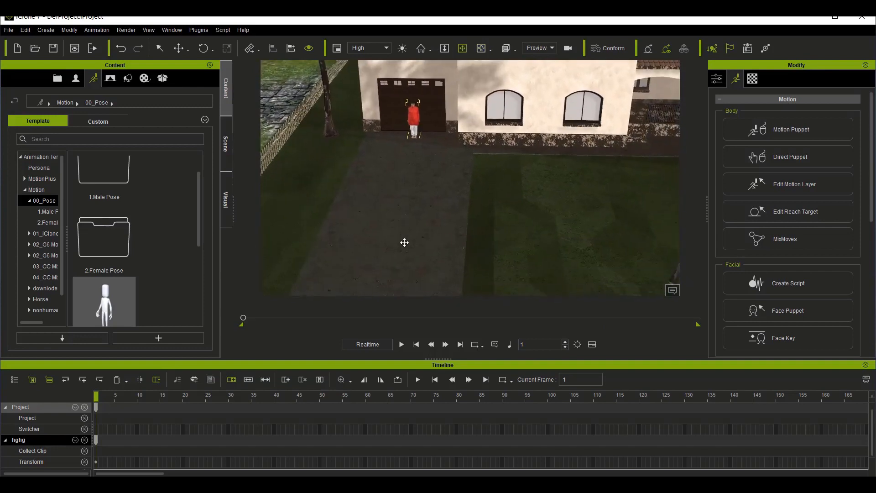
drag(404, 242, 405, 205)
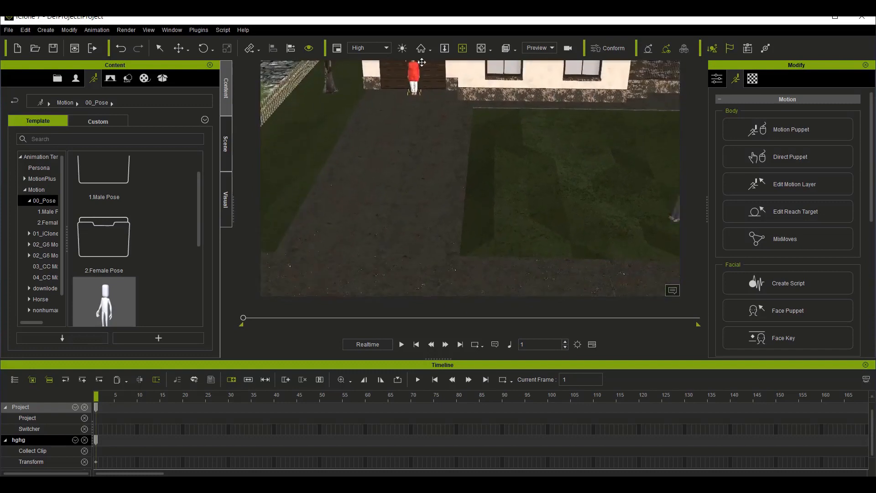
drag(530, 284, 508, 284)
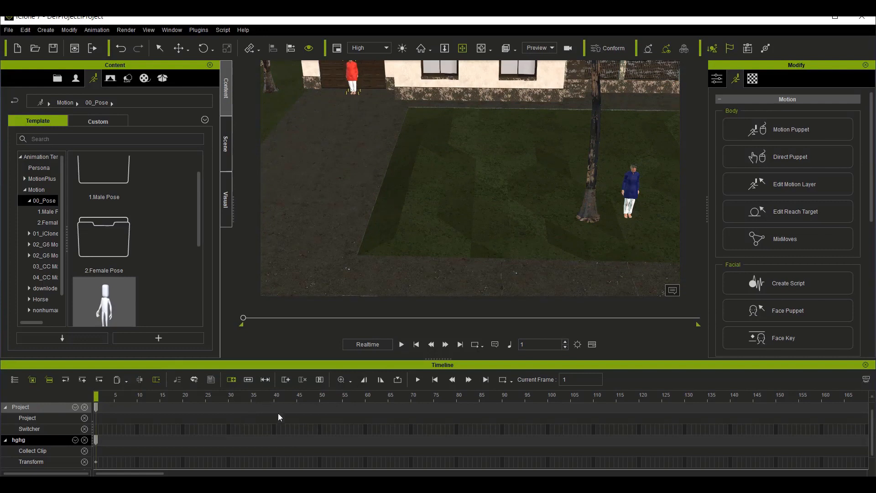
scroll(278, 412, down, 5)
scroll(281, 408, down, 1)
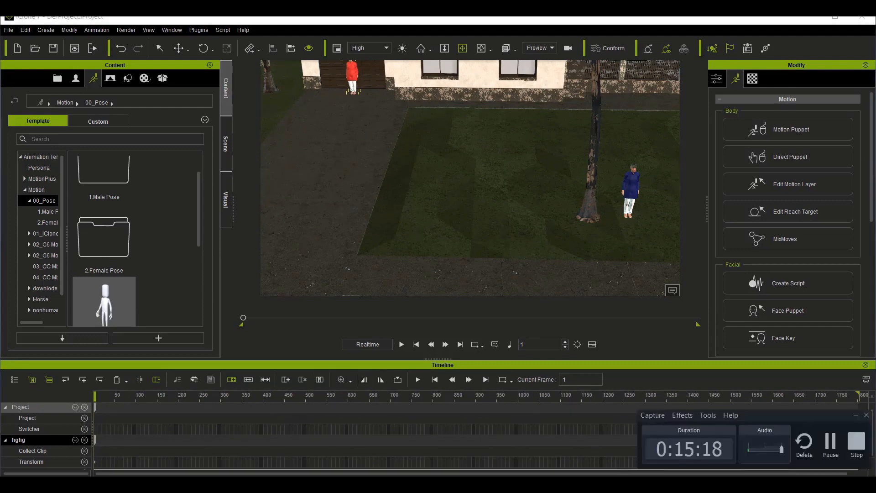
click(856, 416)
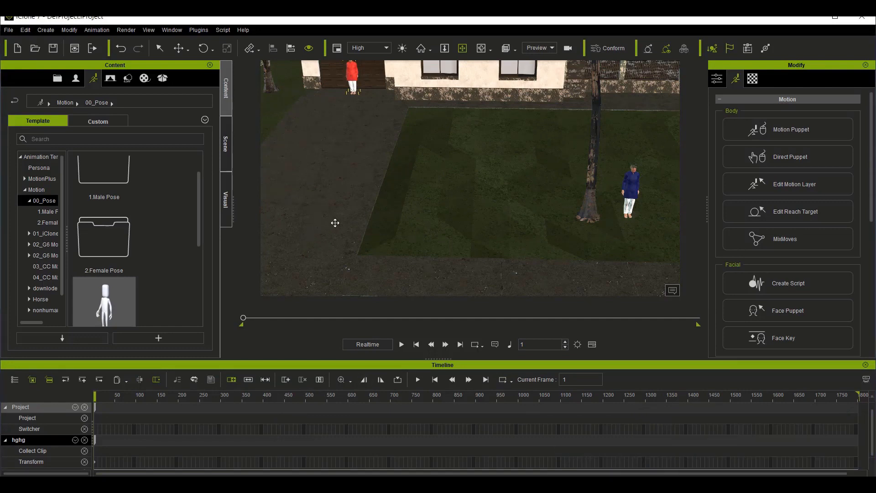
Step: Open Motion Puppet for the hghg avatar, frame the avatar closely and preview the 01_Bored idle motion
click(782, 134)
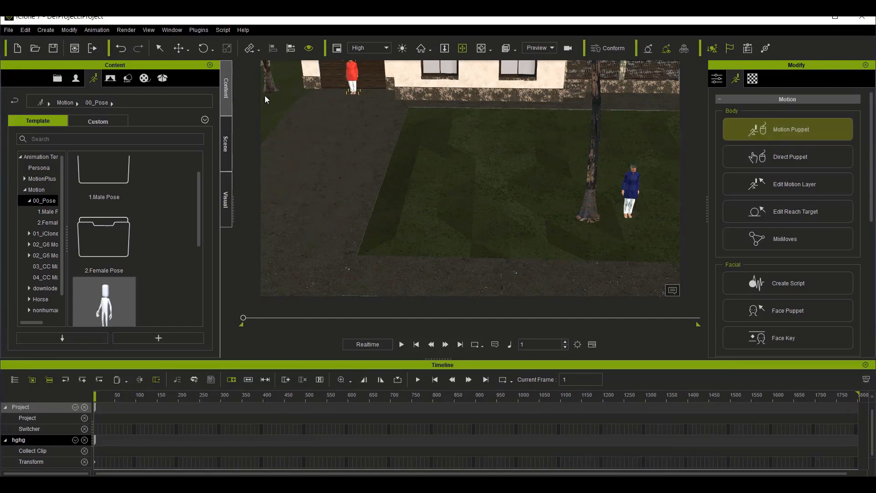
click(800, 130)
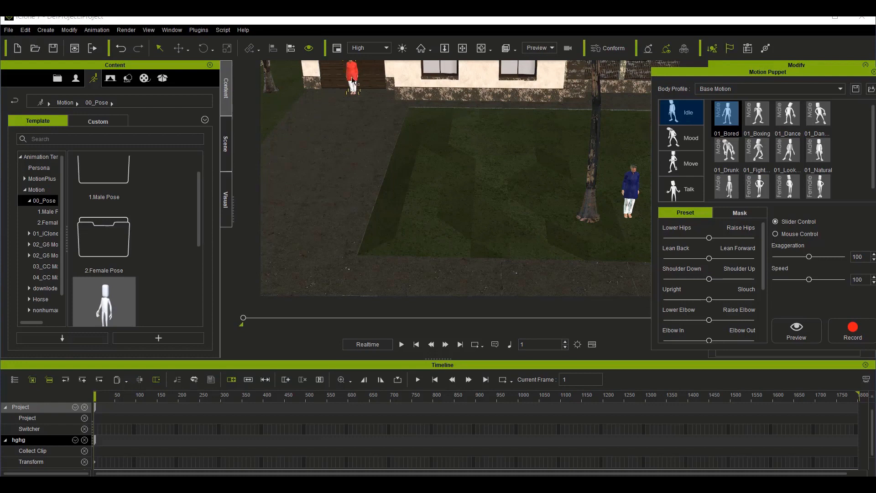
click(761, 113)
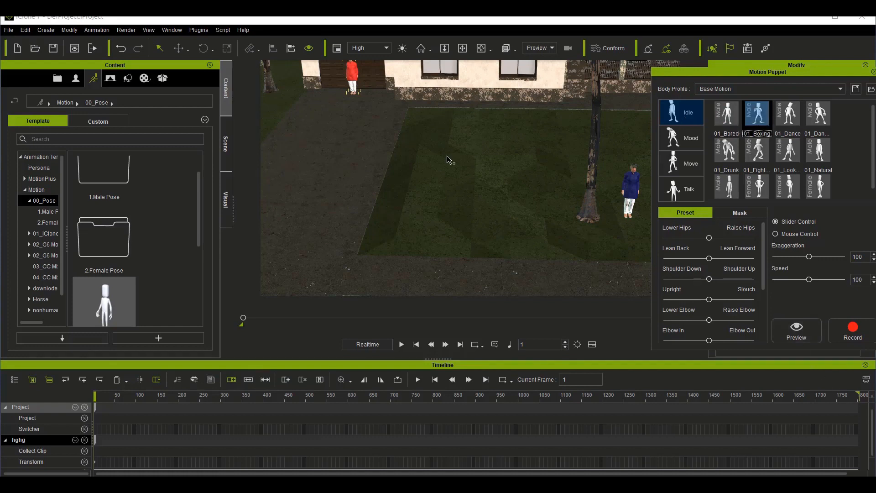
key(Home)
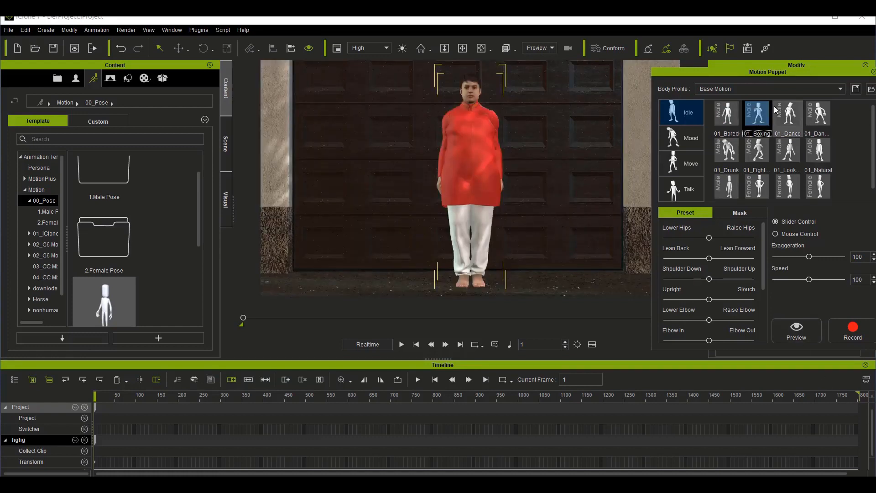
click(730, 118)
click(796, 329)
key(space)
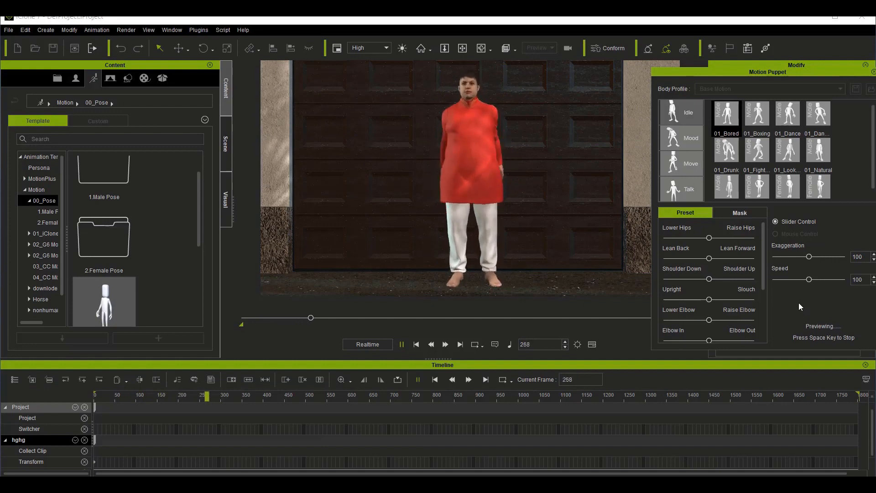
key(space)
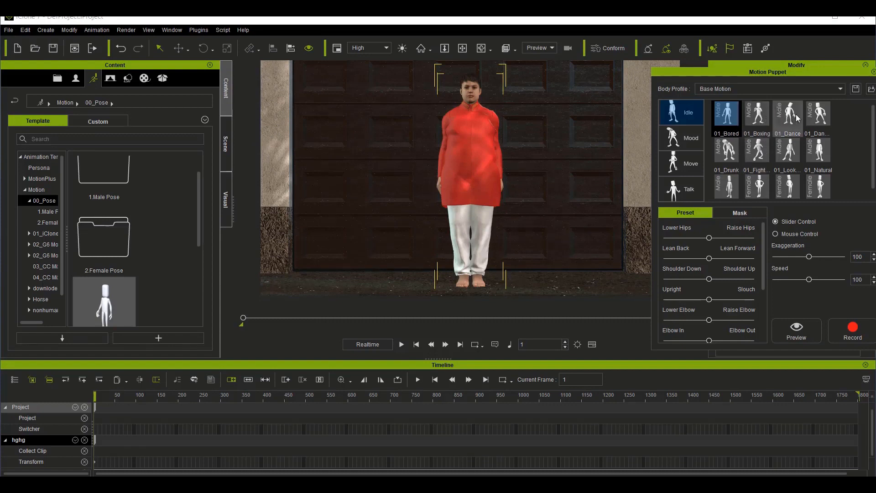
Step: Preview the idle motion listed directly after 01_Dance on the hghg avatar
click(820, 115)
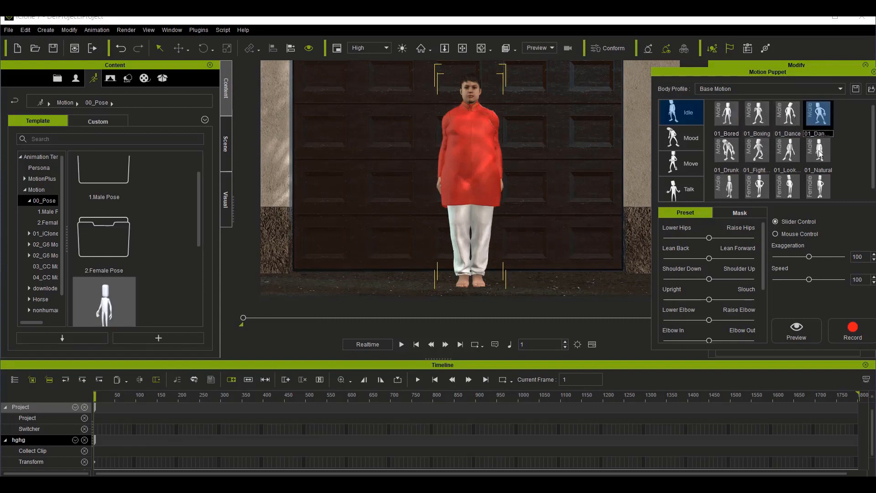
click(806, 340)
key(space)
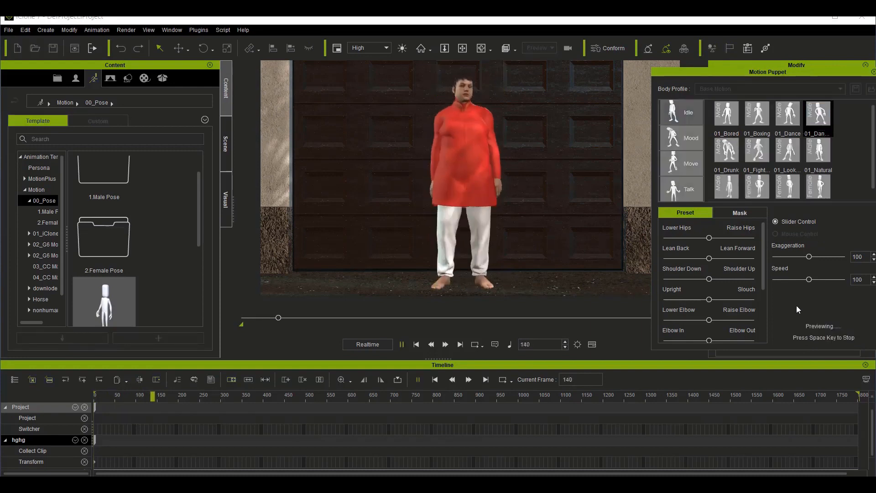
key(space)
Step: Look through the Mood and Talk motions and preview the first Move motion on the hghg avatar
click(693, 151)
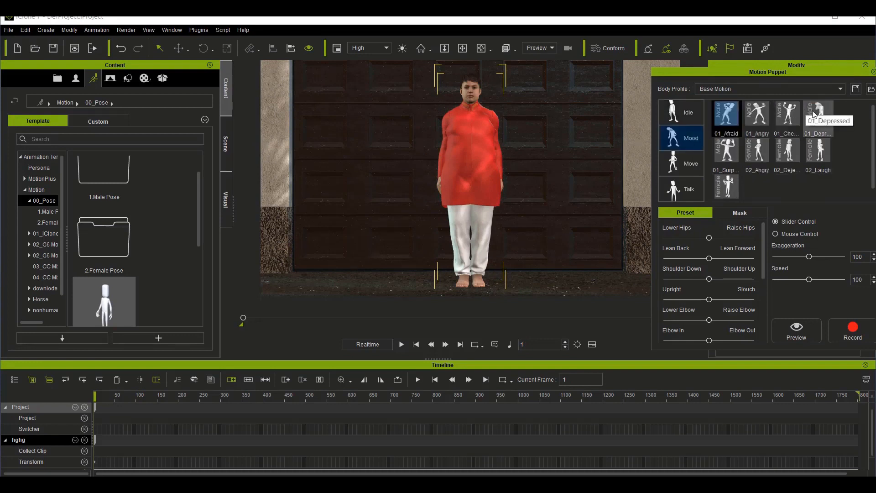
click(680, 185)
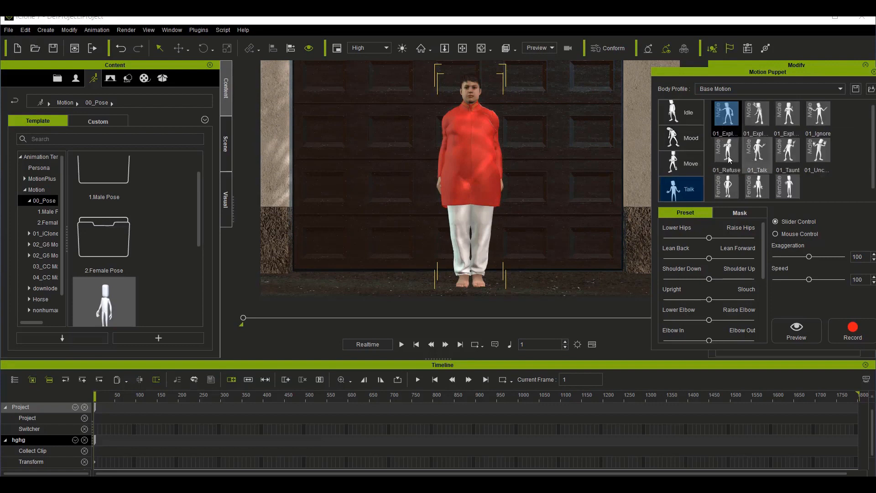
click(686, 158)
click(685, 165)
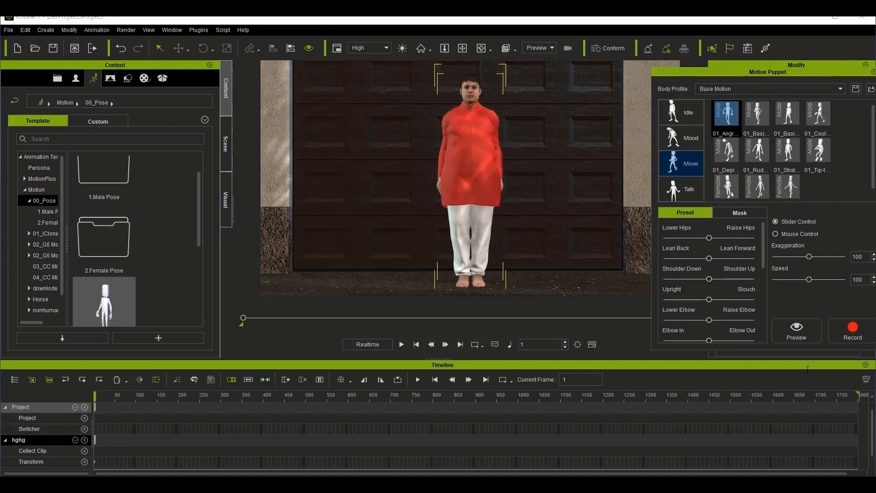
click(797, 326)
key(space)
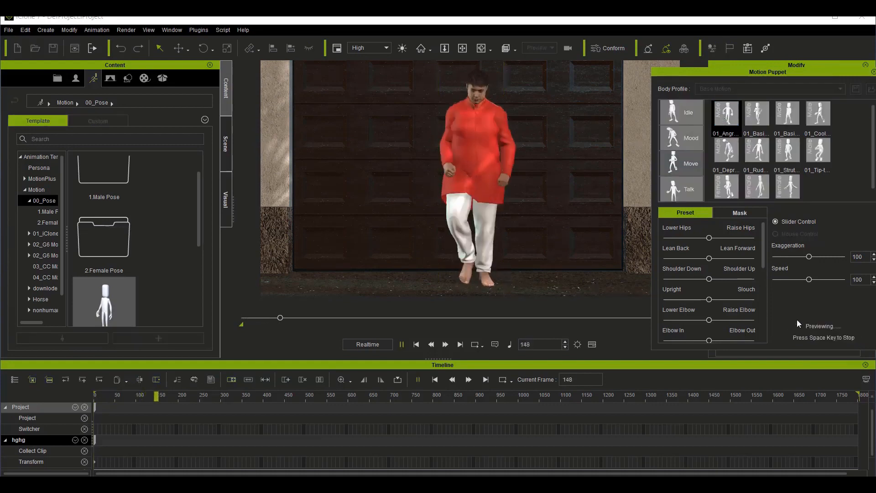
key(space)
Step: Preview the first of the two male basic motions in the Move category on the hghg avatar
click(756, 117)
click(795, 335)
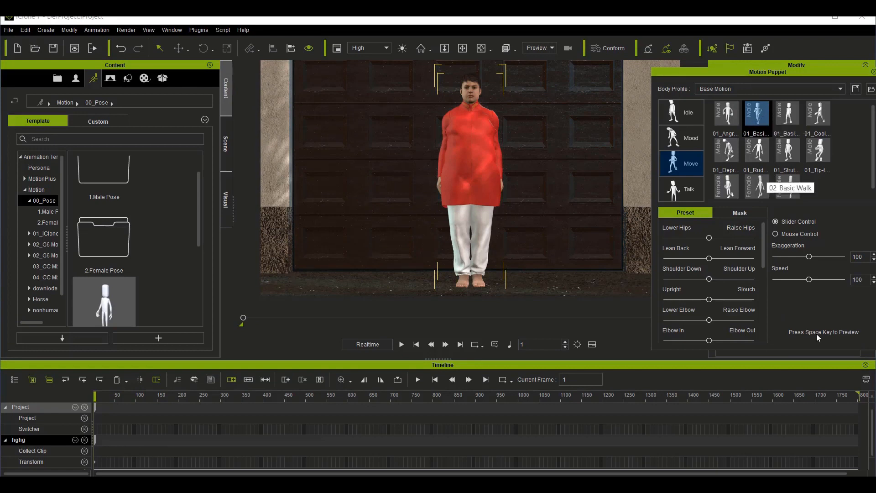
key(space)
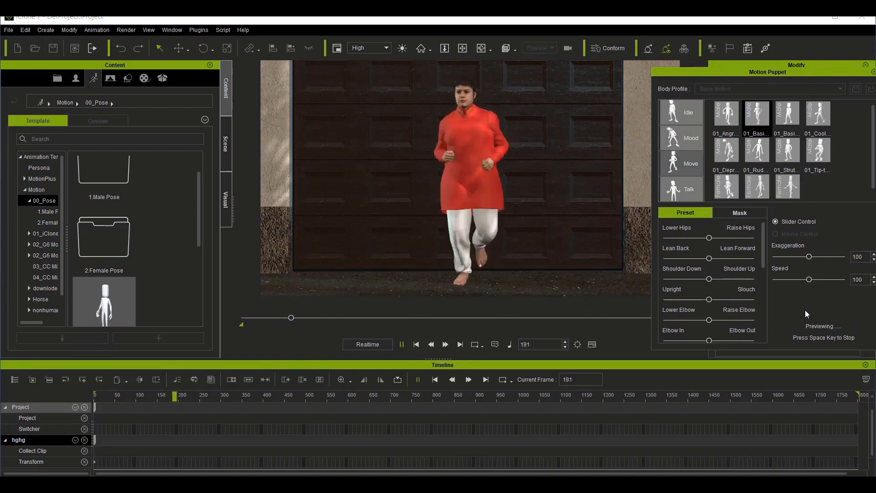
key(space)
Step: Choose the second male basic motion in the Move category and preview it on the hghg avatar
click(783, 117)
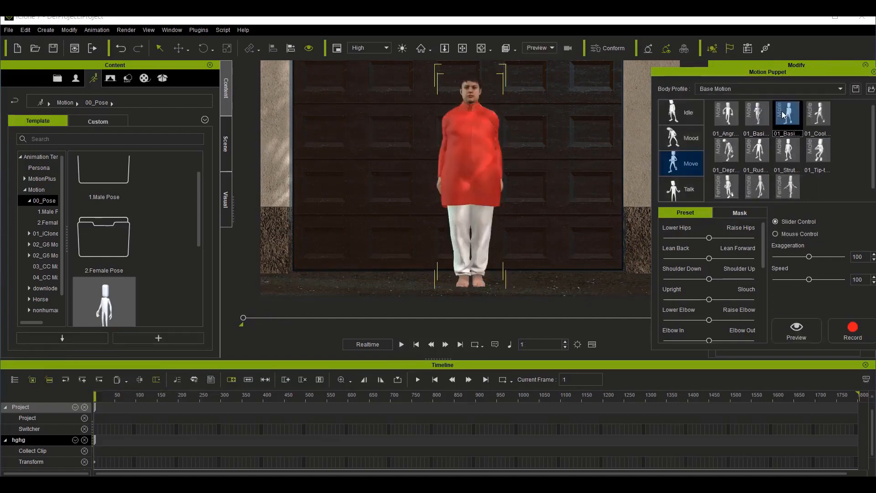
click(803, 328)
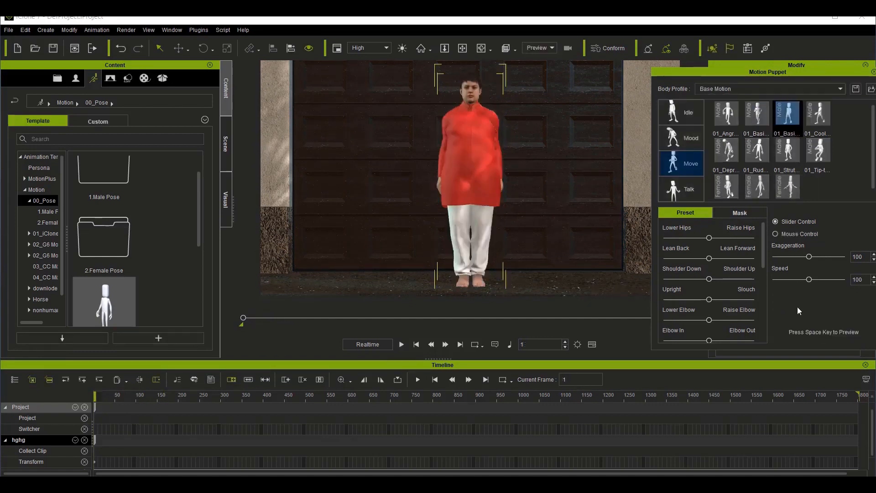
key(space)
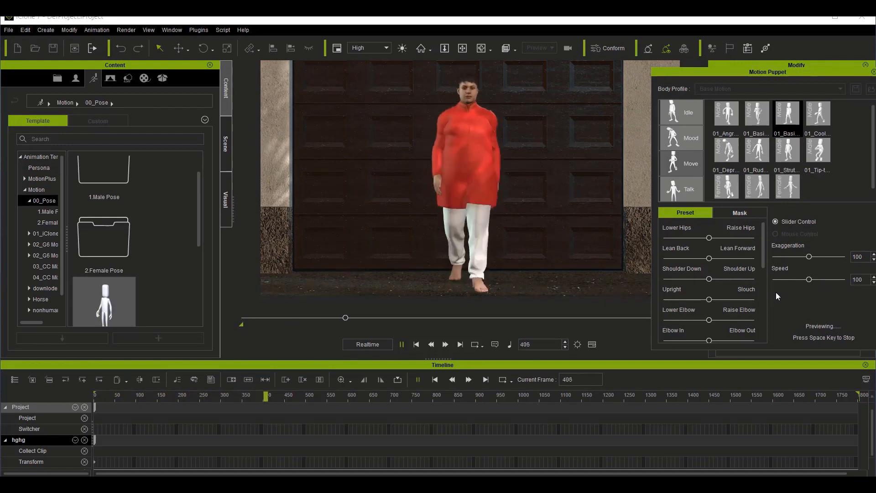
key(space)
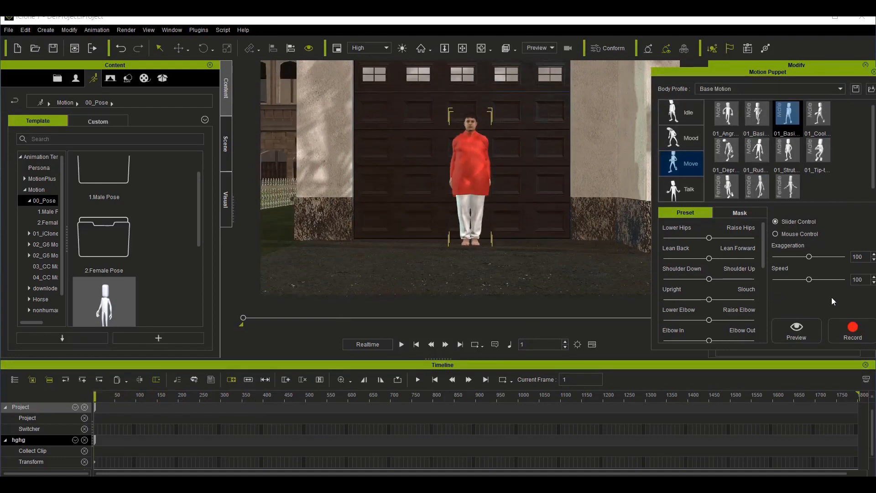
Step: Record the chosen Move motion on the hghg avatar up to about frame 551 and close Motion Puppet
click(852, 329)
key(space)
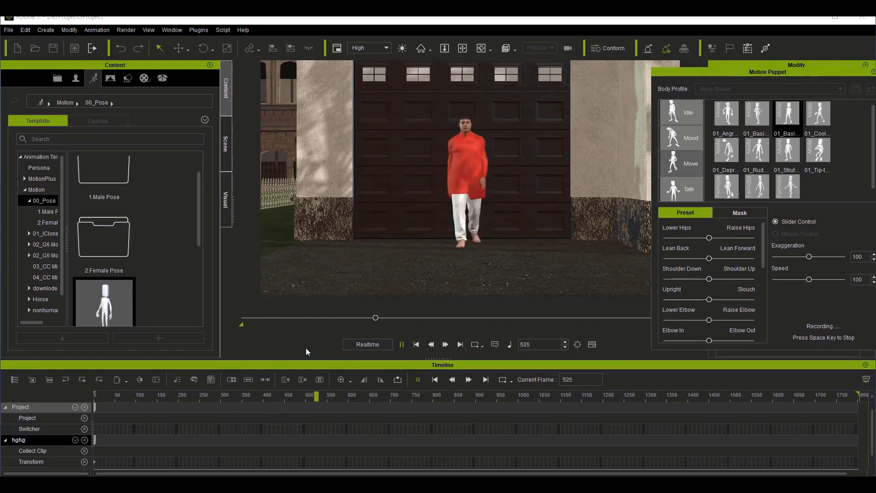
key(space)
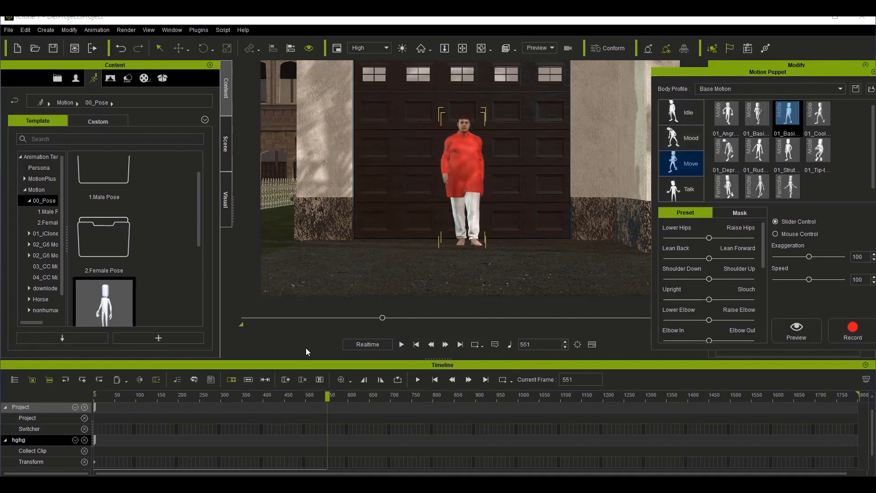
click(874, 73)
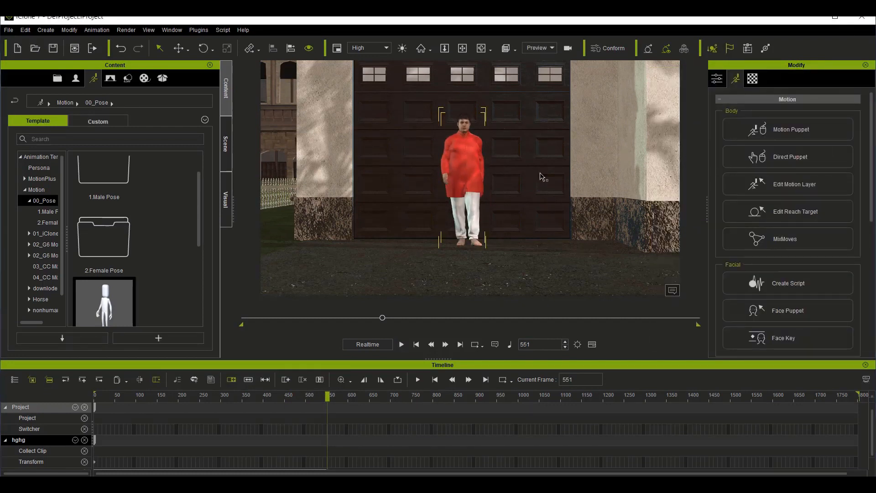
Step: View the hghg avatar from farther away with the driveway, lawn and street in front of the garage
scroll(481, 221, down, 10)
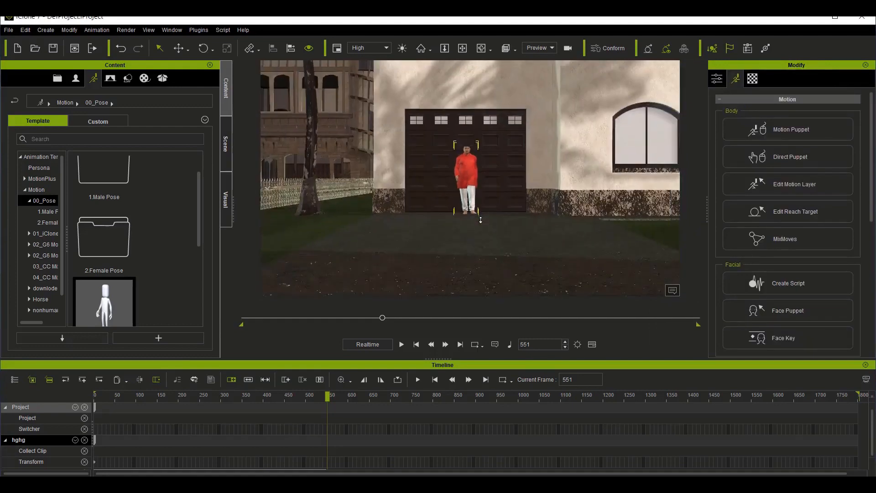
click(480, 48)
mouse_move(479, 201)
mouse_down()
mouse_move(487, 252)
mouse_move(487, 206)
mouse_up()
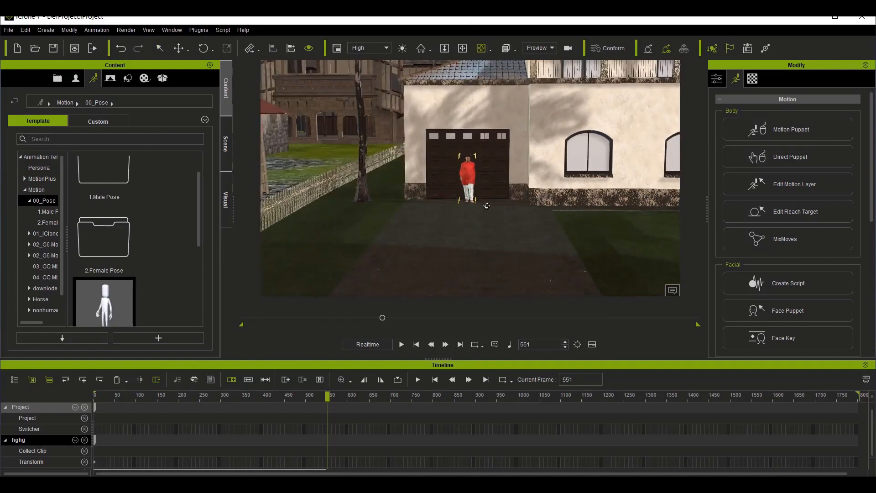
scroll(487, 205, down, 4)
click(462, 48)
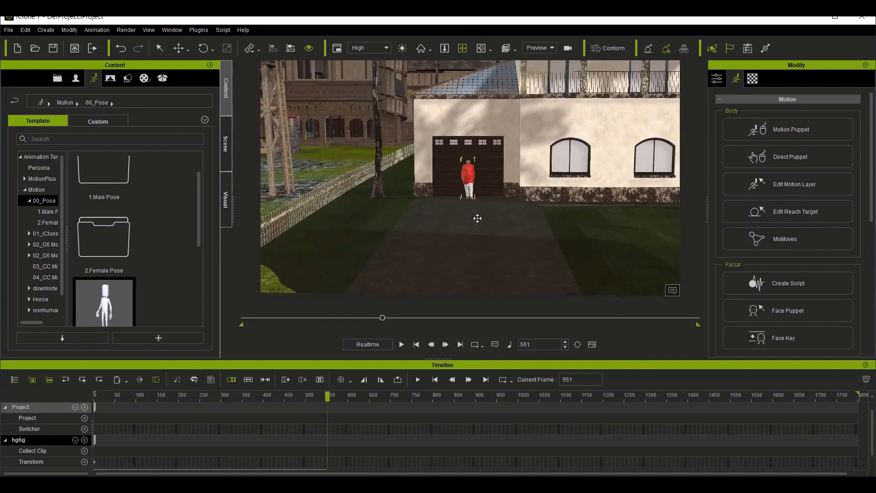
drag(457, 196, 419, 227)
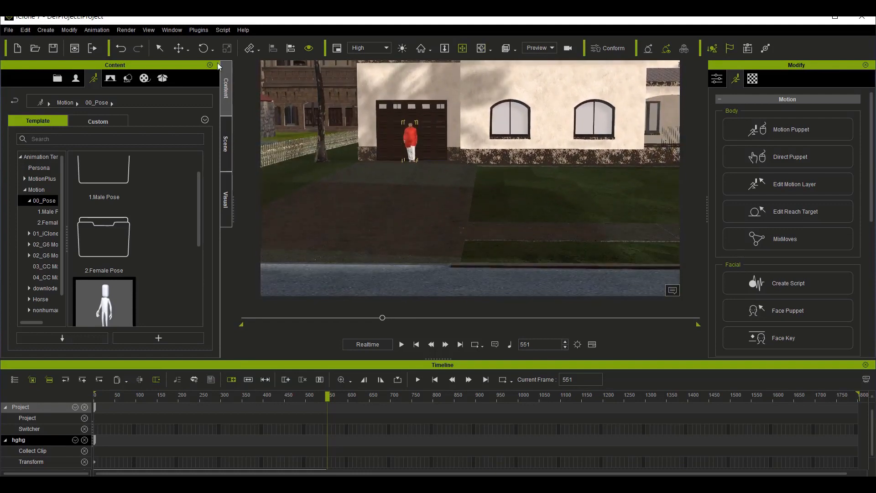
Step: Place the hghg avatar at the street end of the driveway at frame 403 and play the walk from the start
click(265, 401)
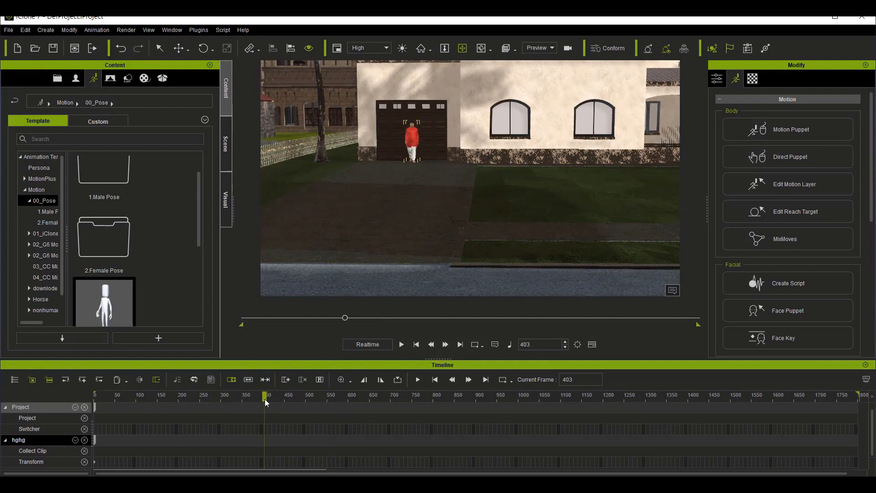
click(176, 52)
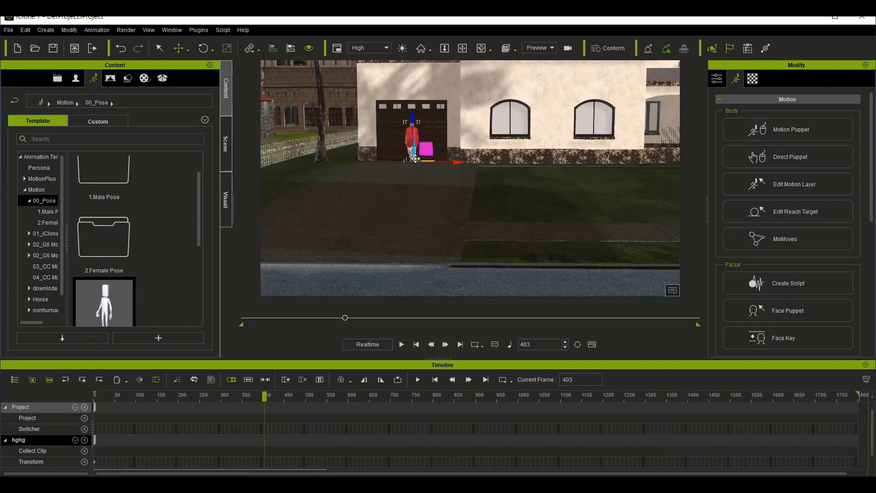
drag(409, 172, 385, 206)
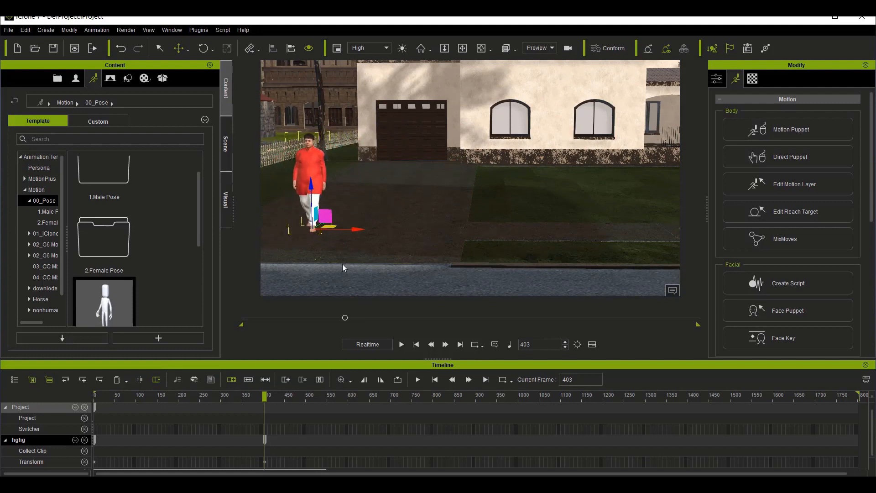
drag(199, 393, 52, 403)
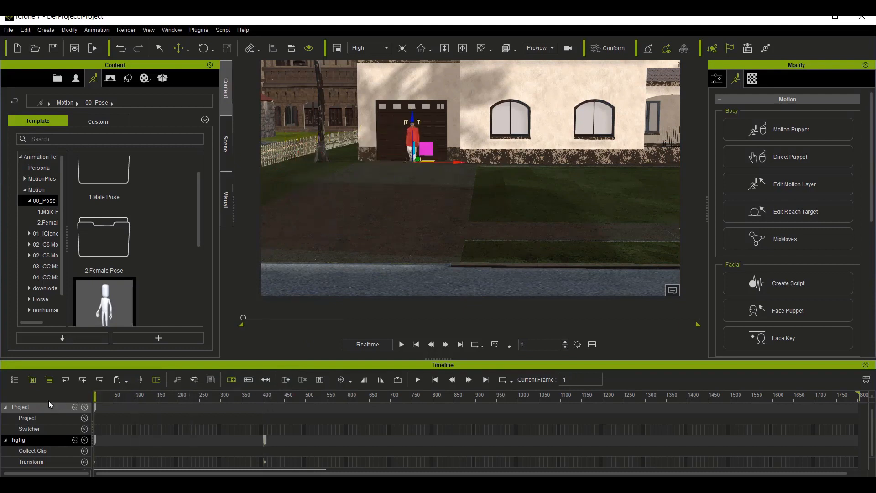
key(space)
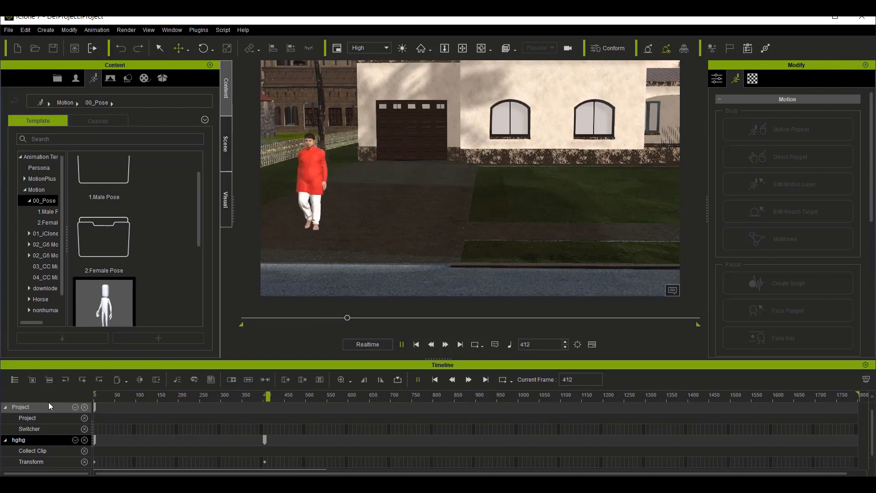
key(space)
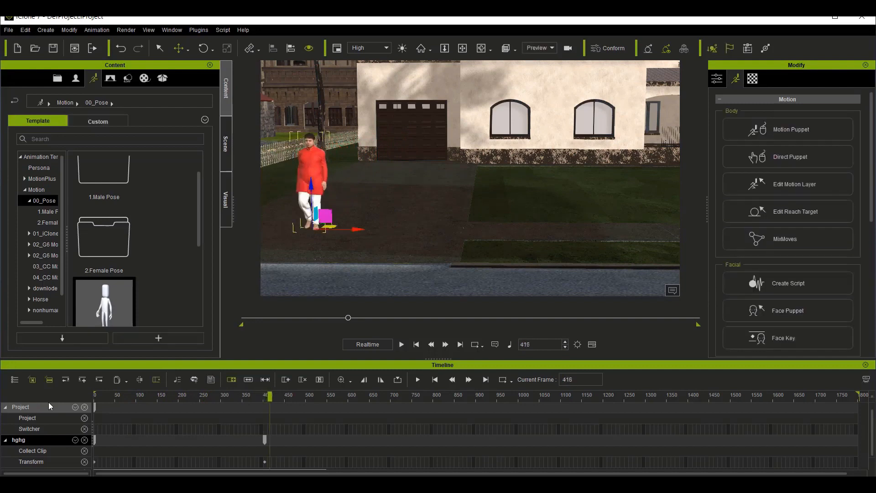
Step: Shift the hghg avatar's second Transform key to frame 415 and replay the walk from the start
click(264, 462)
drag(268, 461, 270, 462)
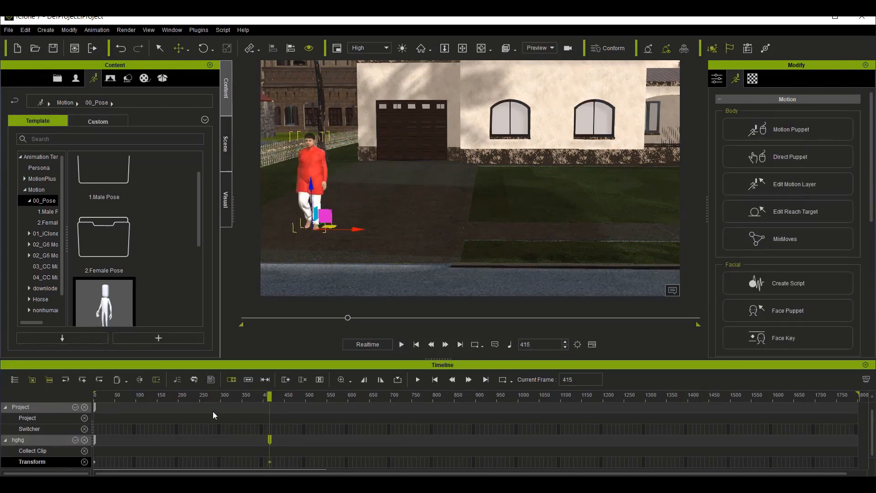
drag(111, 393, 94, 402)
key(space)
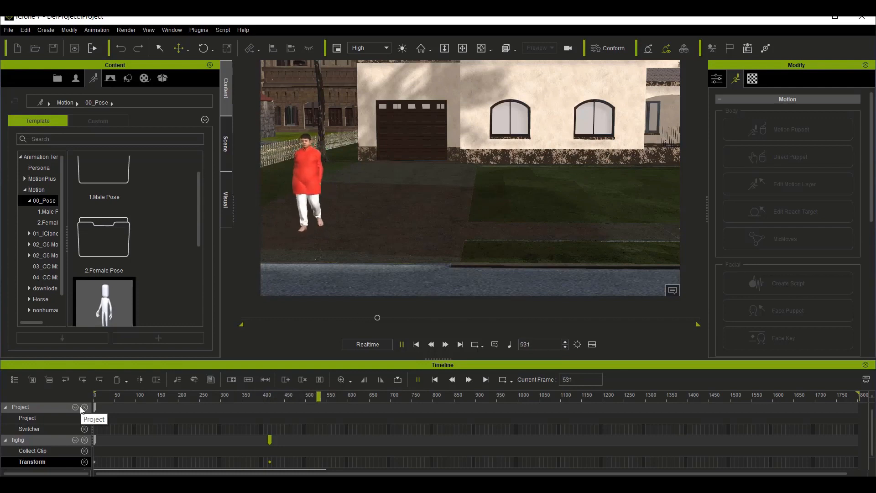
key(space)
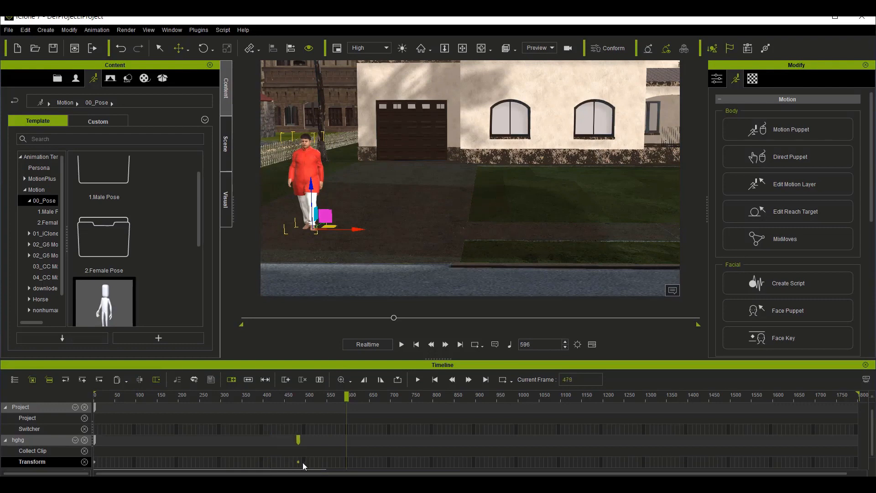
Step: Shift the hghg avatar's second Transform key to frame 539 and replay the walk to check its pace
drag(325, 466, 321, 467)
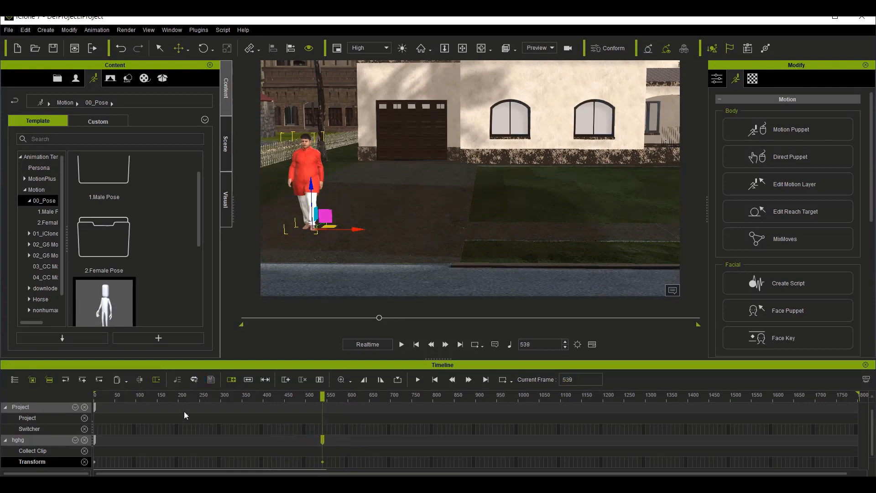
click(100, 401)
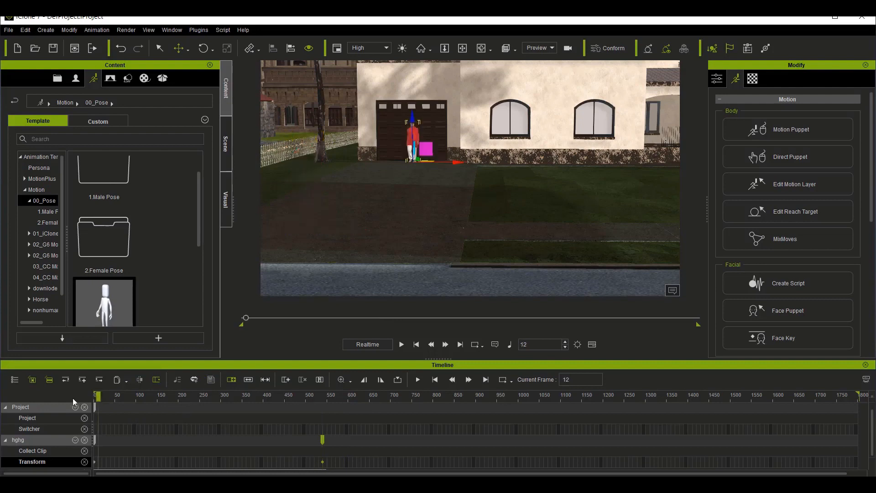
key(space)
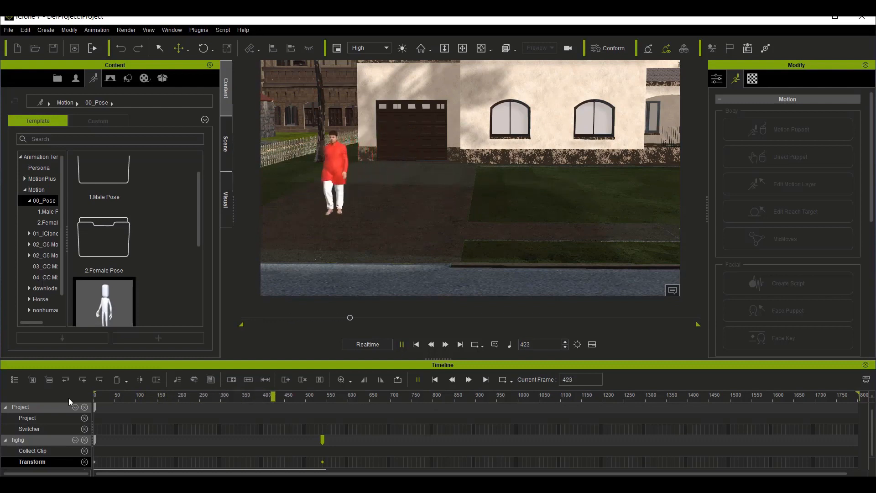
key(space)
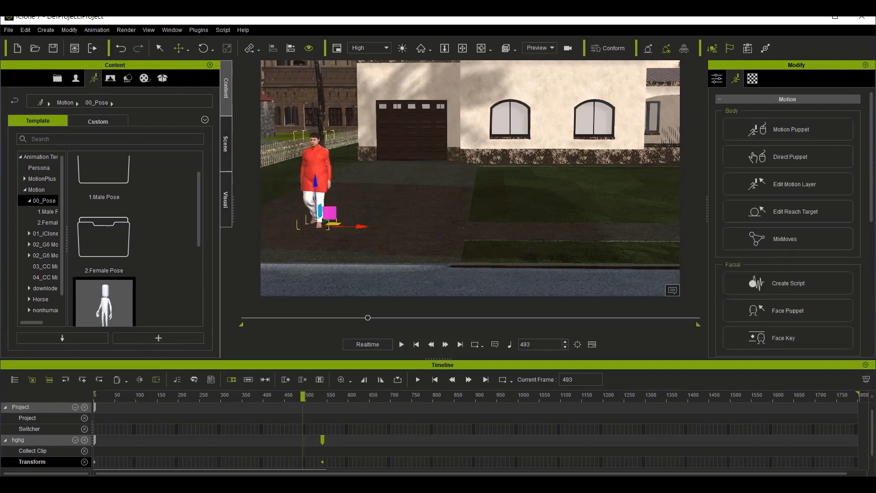
Step: Shift the hghg avatar's second Transform key back to frame 397 and replay the walk down the driveway
drag(324, 462, 263, 472)
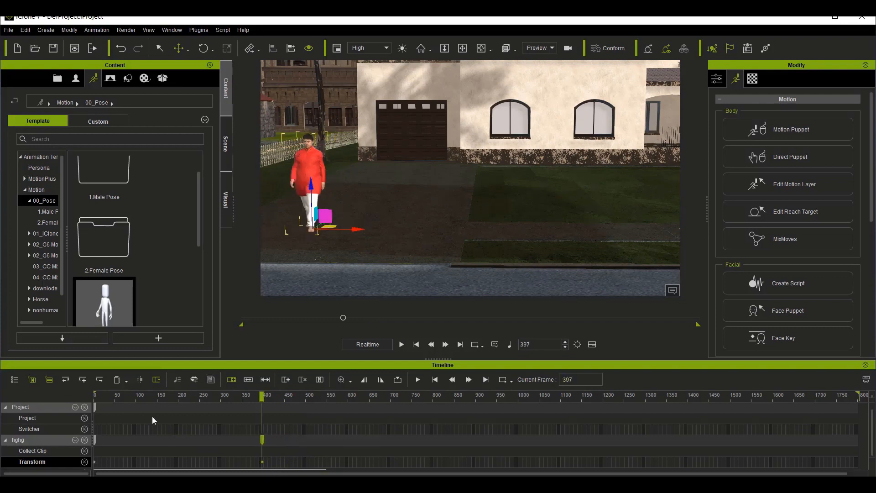
click(97, 396)
drag(80, 395, 77, 393)
key(space)
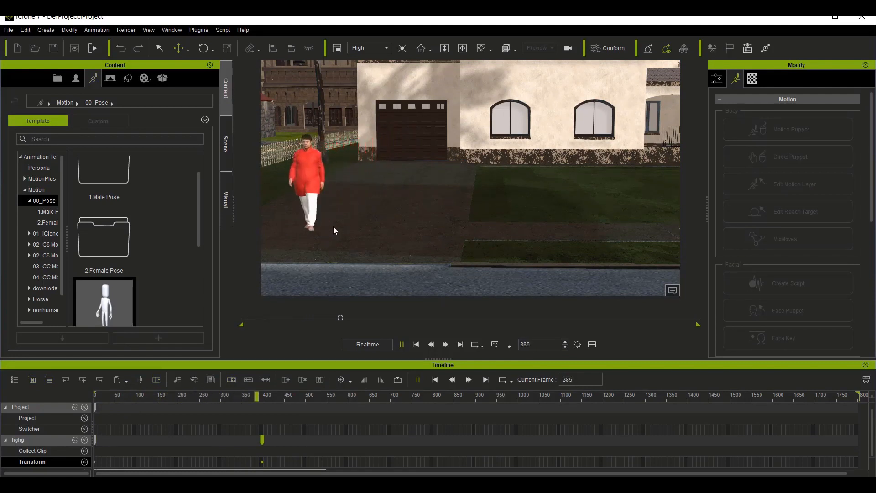
key(space)
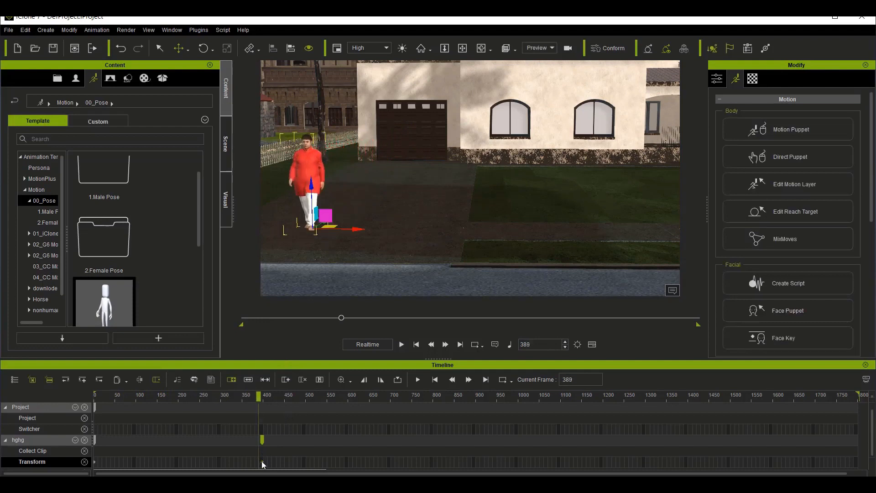
Step: Move the hghg avatar's second Transform key to frame 478 and extend its Motion puppet clip to about frame 1090
click(296, 461)
scroll(314, 431, down, 1)
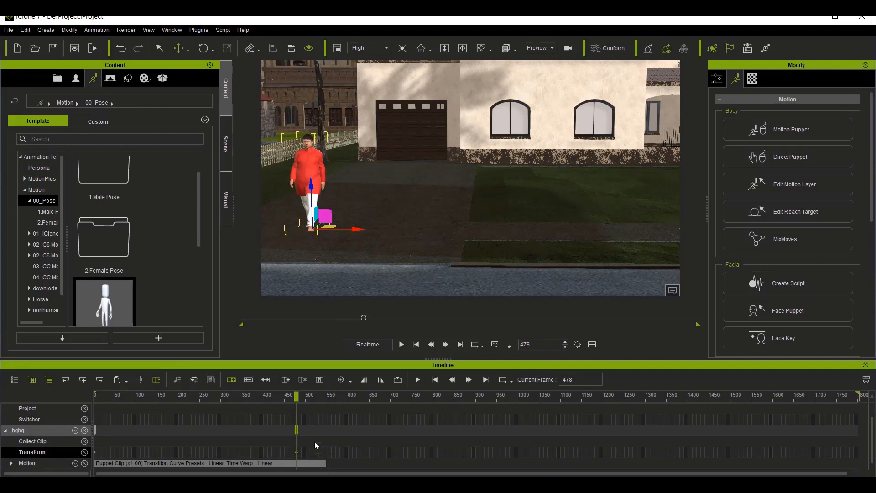
click(462, 47)
drag(577, 250, 492, 249)
scroll(492, 250, down, 4)
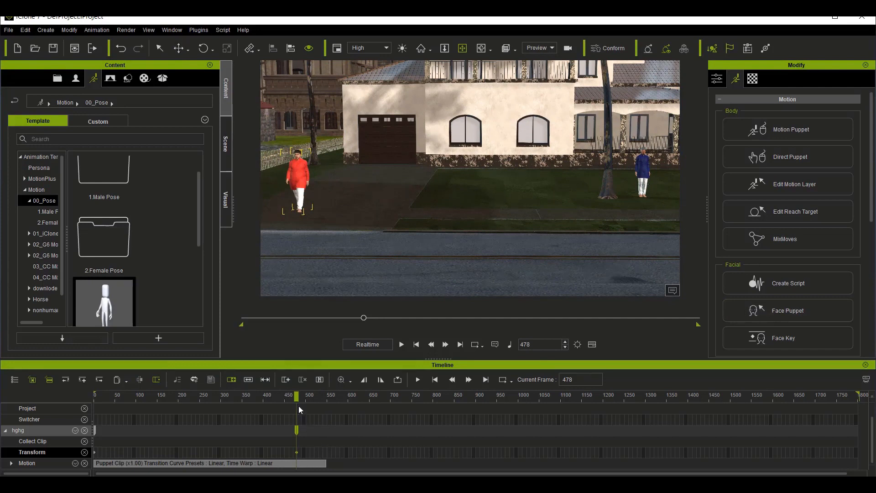
click(324, 463)
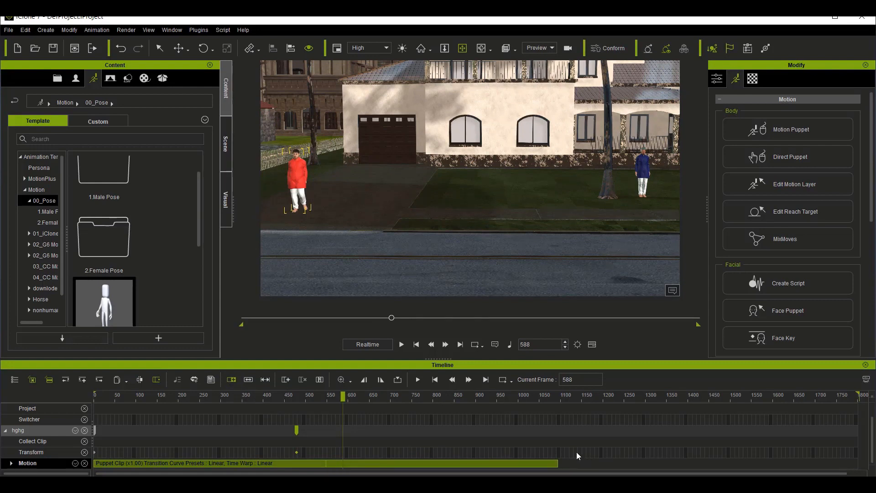
click(456, 396)
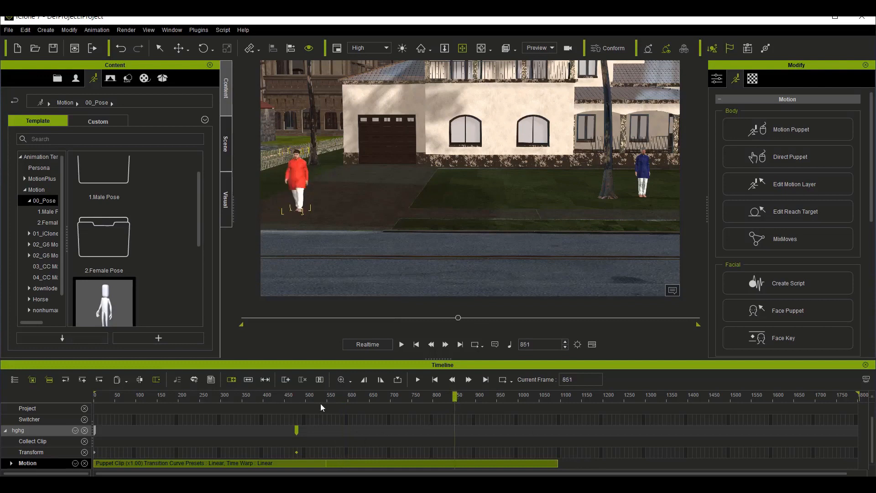
click(477, 396)
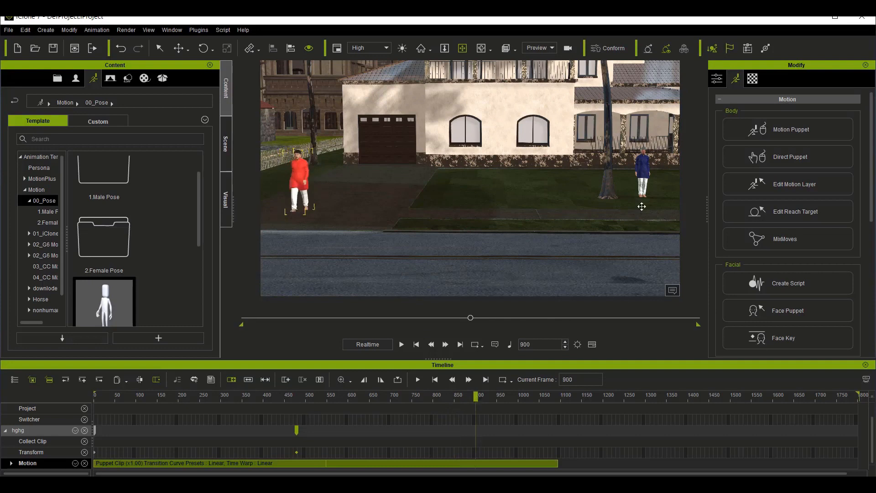
click(178, 47)
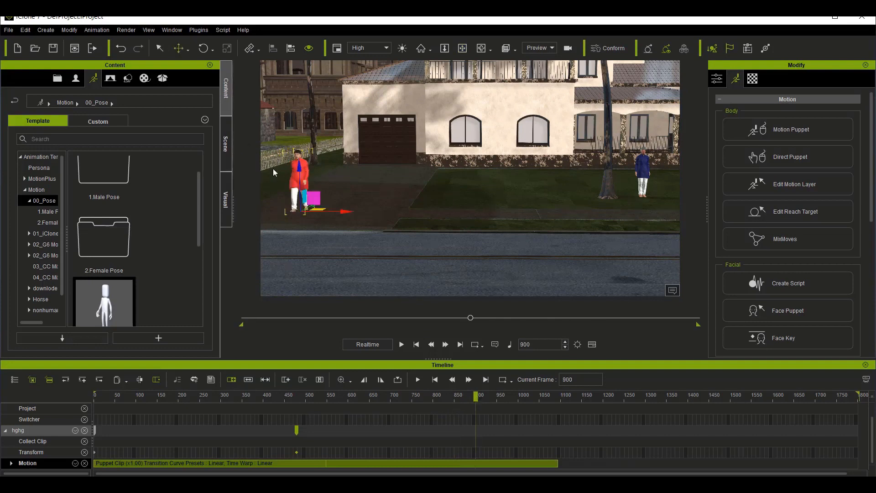
Step: Try to turn the hghg avatar freehand toward the lawn at frame 510, and undo the rotation
click(311, 397)
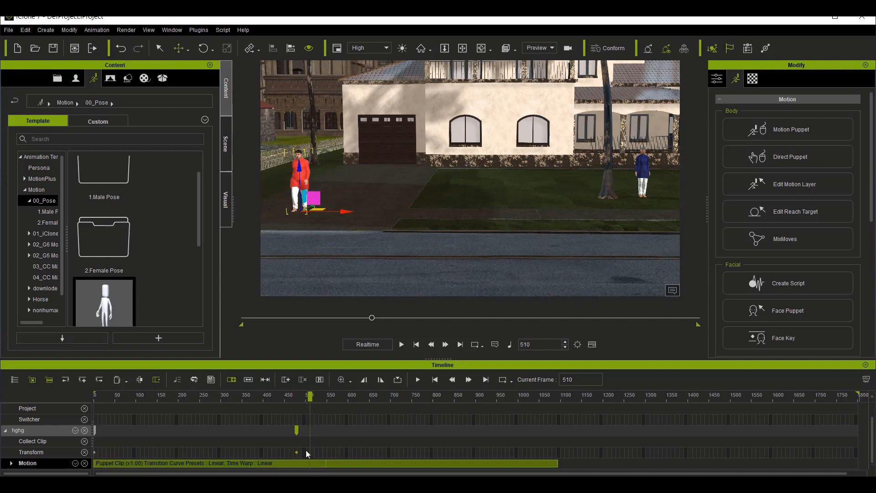
click(199, 48)
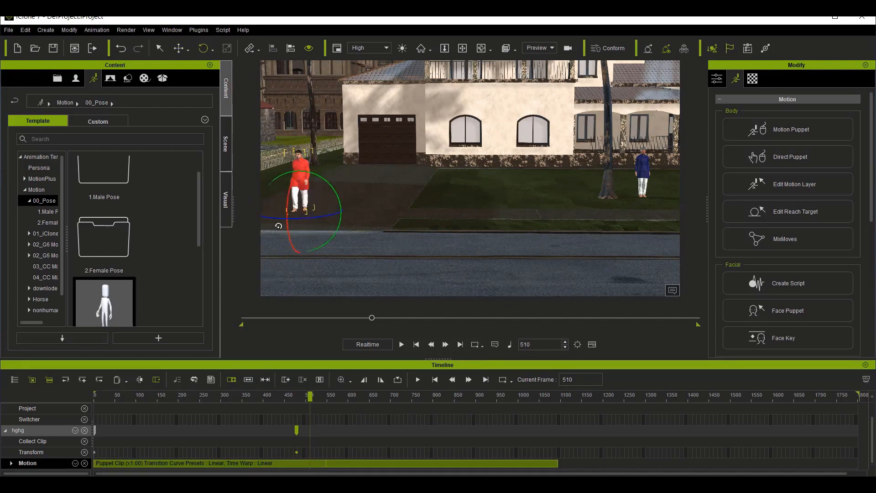
drag(272, 217, 316, 228)
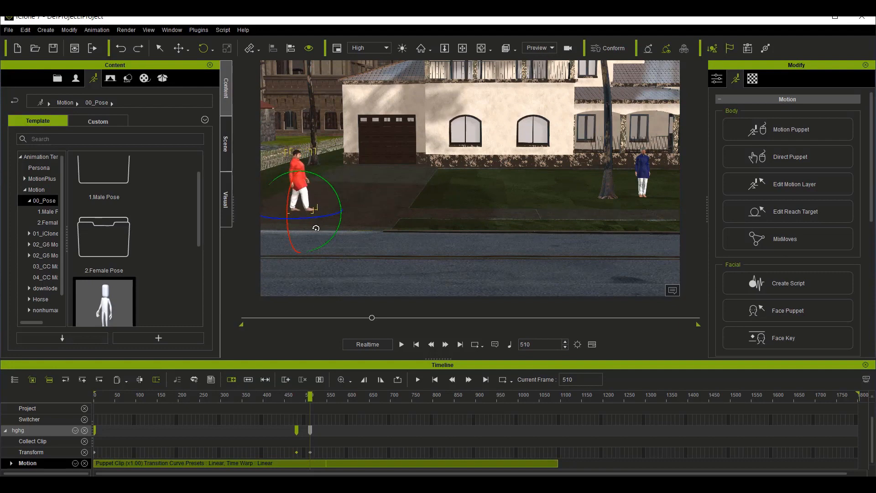
key(ctrl+z)
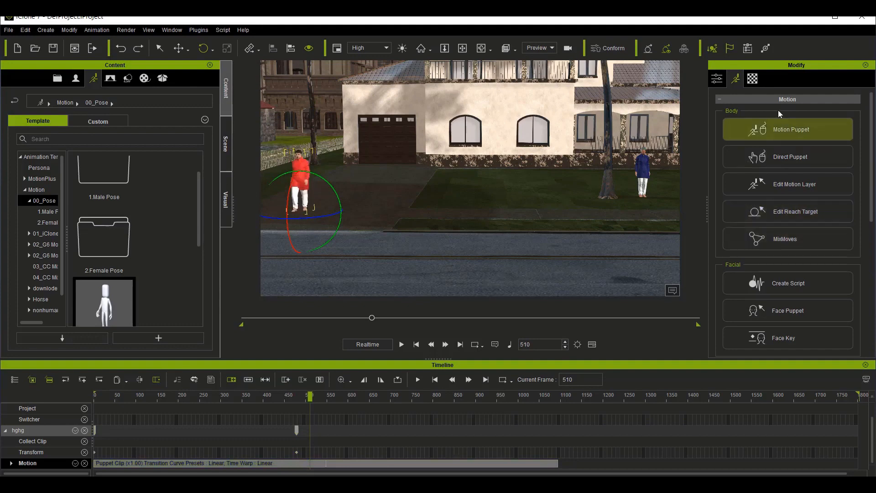
Step: Set the hghg avatar's Z rotation to 90 at frame 510
click(717, 79)
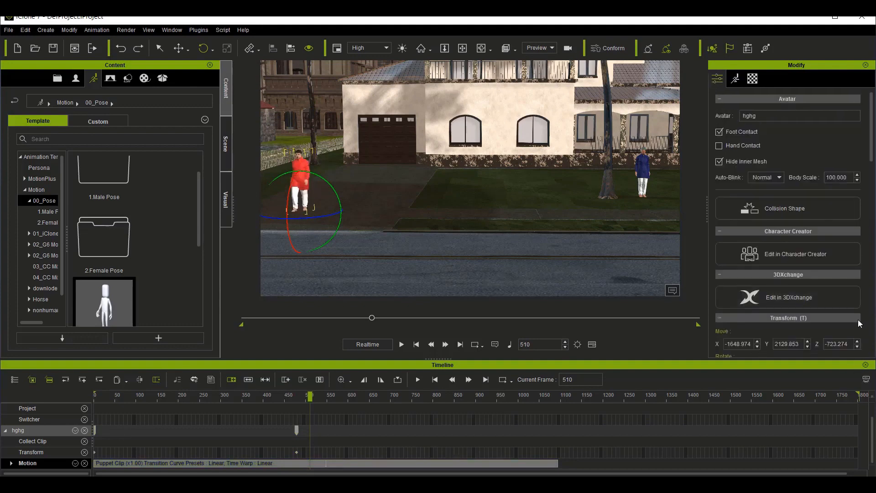
scroll(844, 269, down, 5)
double_click(825, 122)
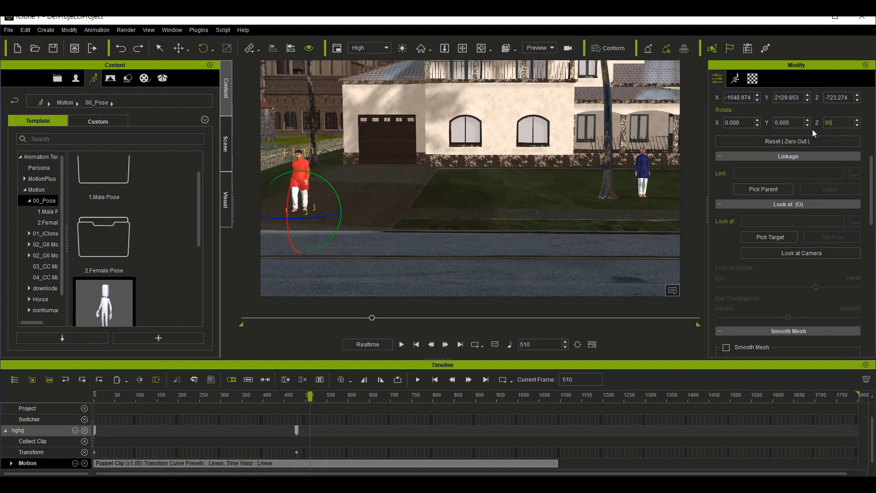
key(Return)
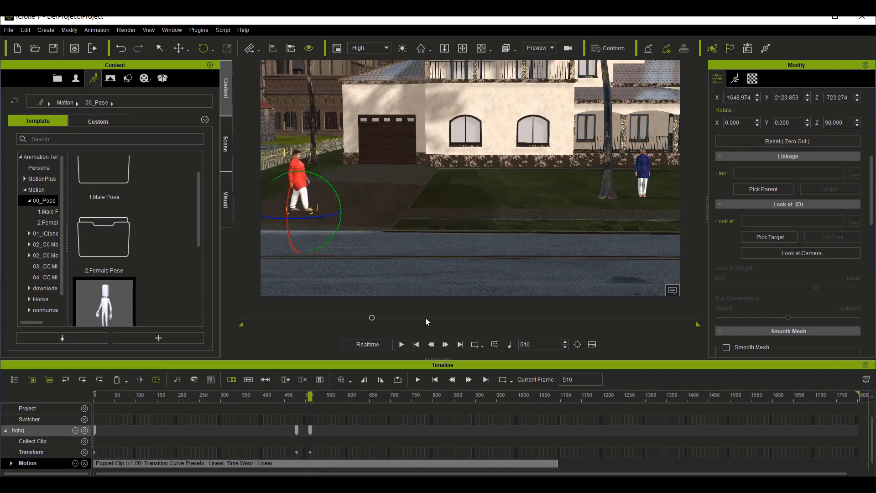
Step: At frame 902, move the hghg avatar along the X axis to about -648, in front of the avatar in blue
click(476, 400)
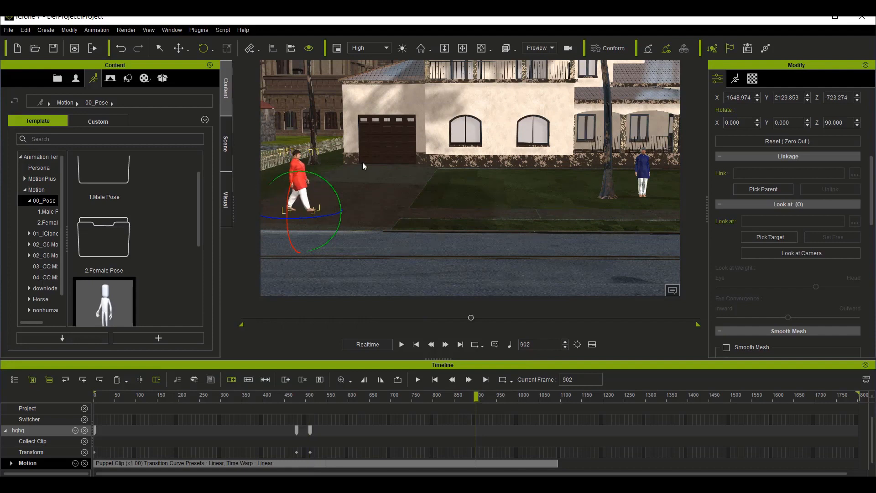
click(179, 48)
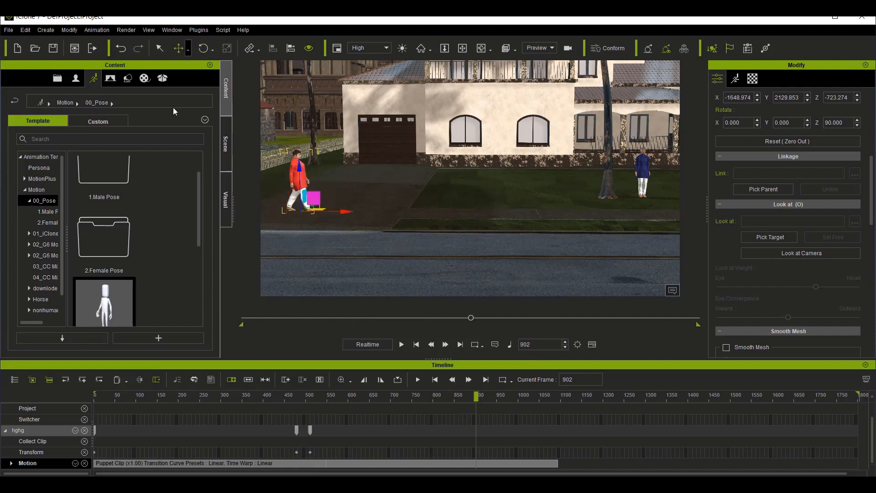
drag(343, 210, 686, 231)
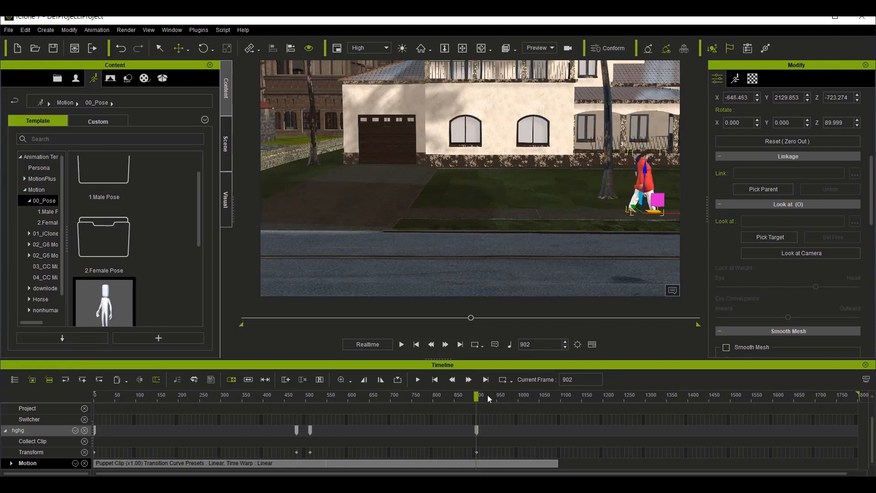
Step: Play the hghg avatar's whole walk from frame 1, down the driveway and across the front of the house
drag(476, 395, 41, 406)
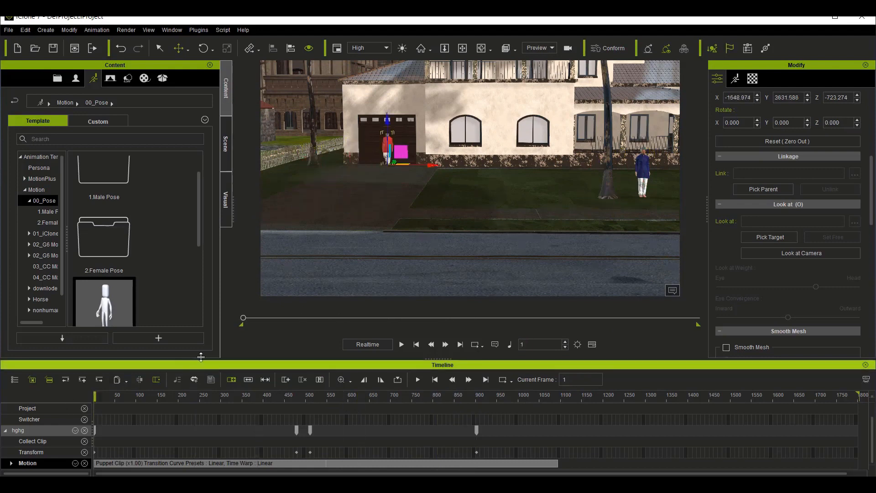
key(space)
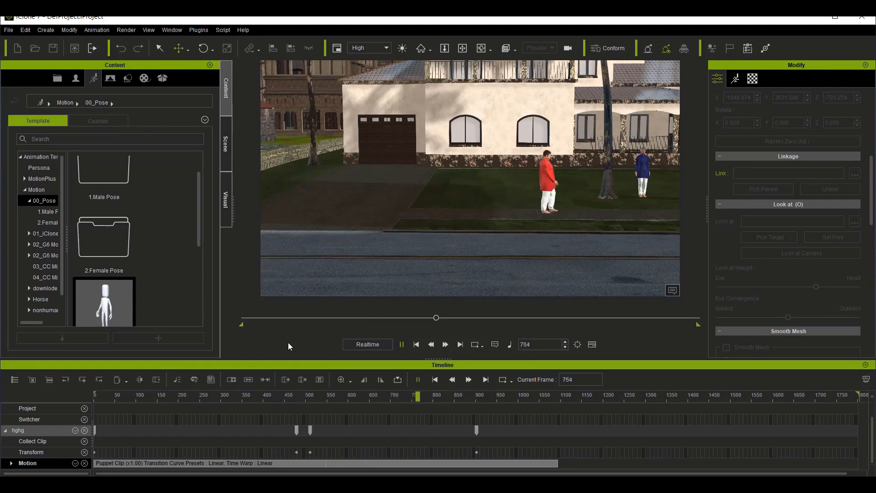
key(space)
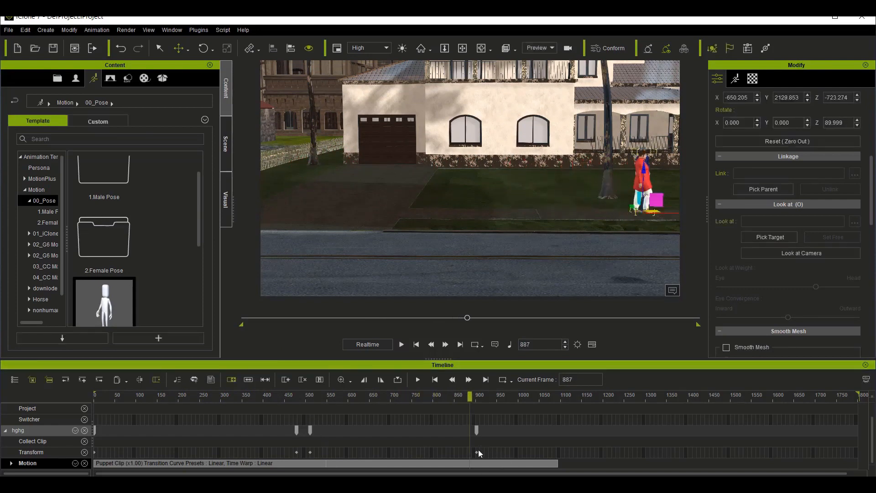
Step: Move the hghg avatar's last transform key to about frame 941
drag(476, 453, 492, 456)
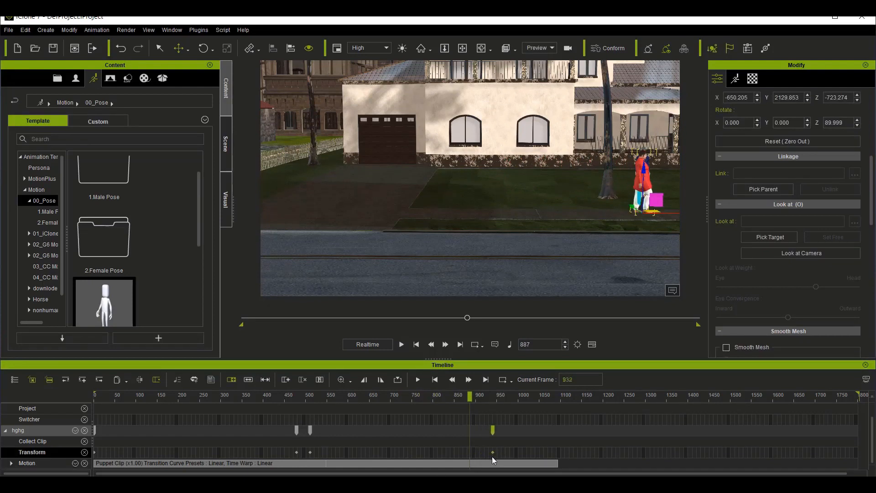
click(493, 429)
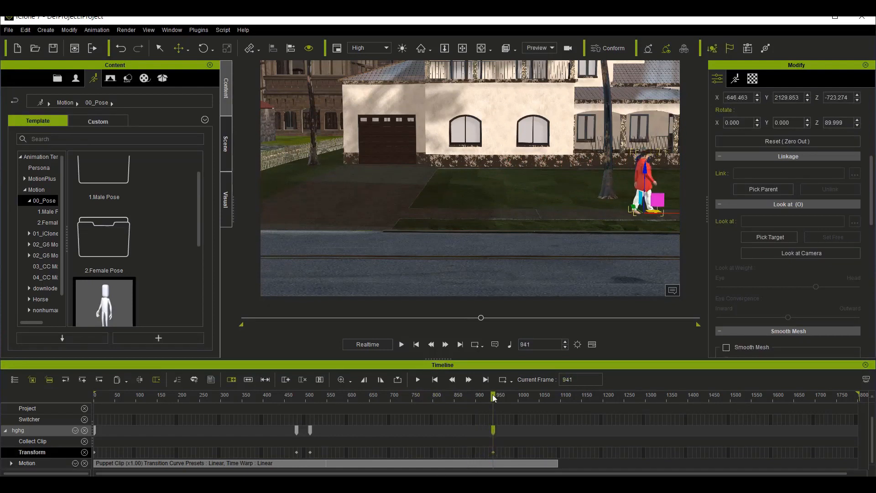
drag(493, 393, 492, 394)
click(493, 462)
right_click(493, 462)
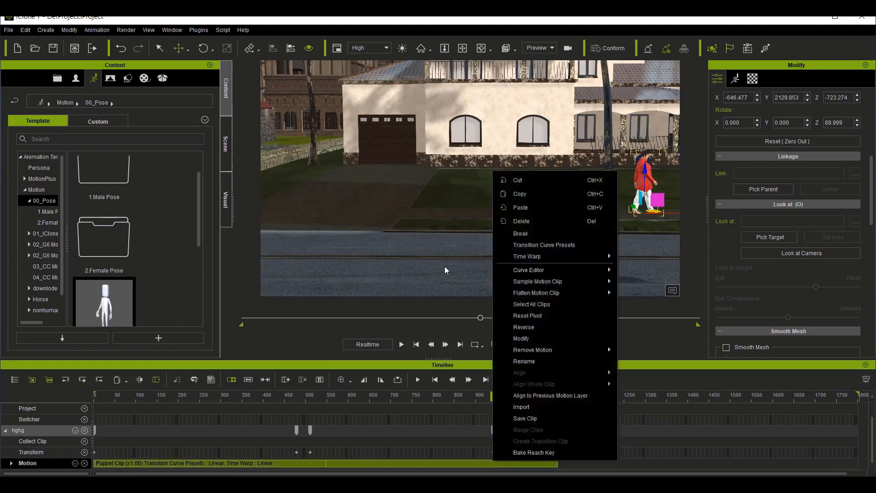
click(466, 234)
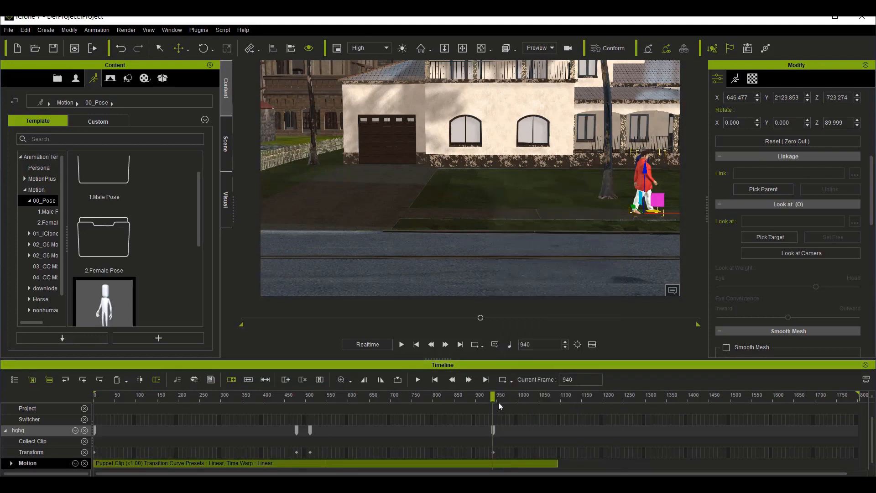
Step: At frame 972, lower the hghg avatar along the Z axis to about -748 so the feet meet the ground
drag(494, 398, 506, 398)
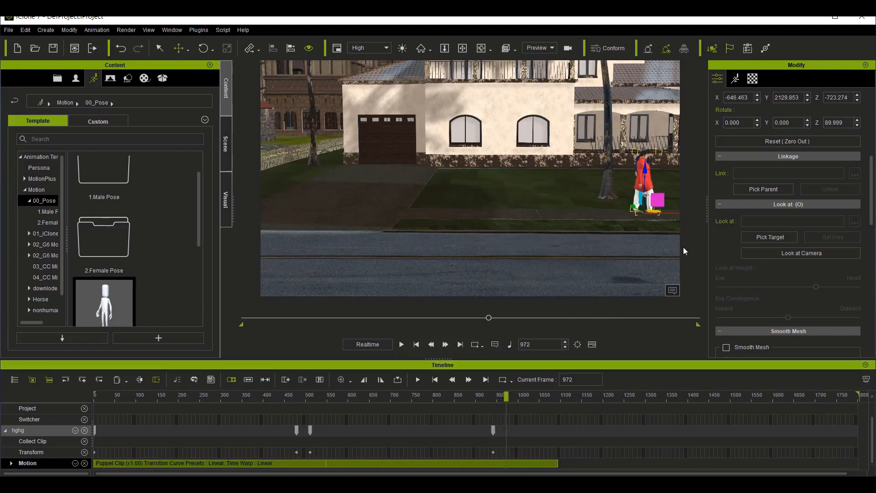
key(Home)
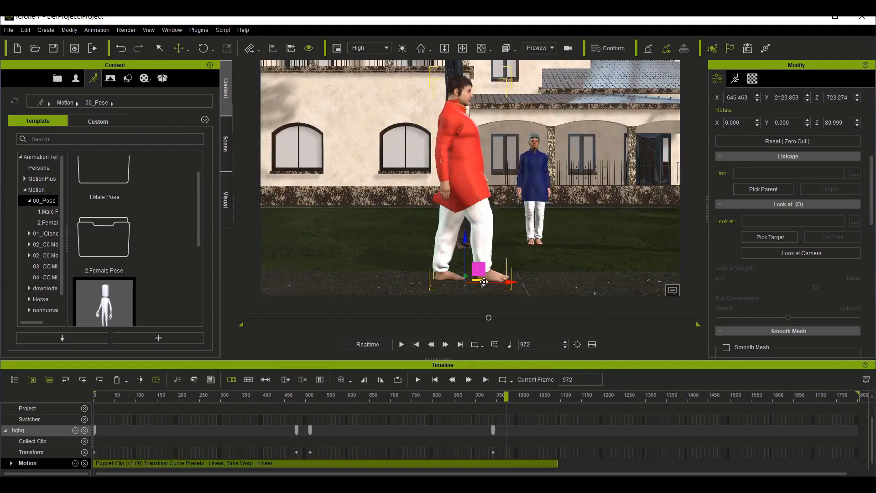
drag(466, 237, 463, 254)
mouse_move(506, 396)
mouse_down()
mouse_move(338, 396)
mouse_move(506, 397)
mouse_up()
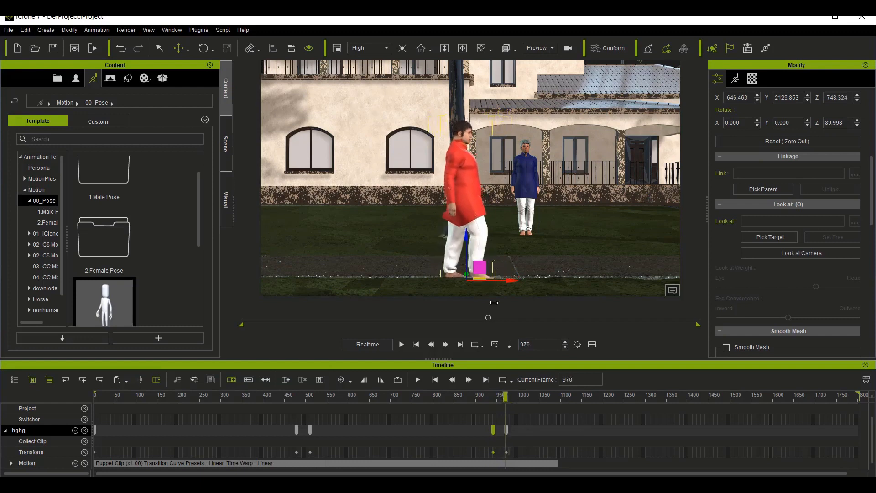
Step: Set the hghg avatar's Z rotation to 180 at frame 970
click(203, 48)
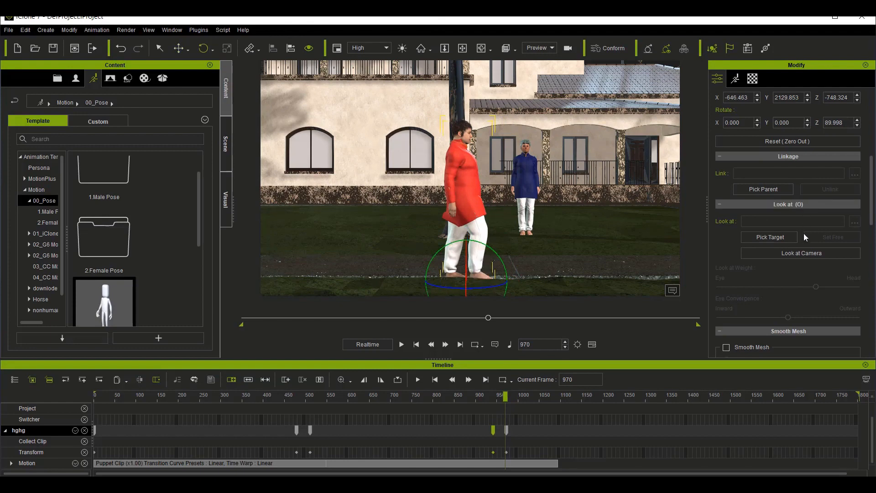
scroll(802, 235, up, 3)
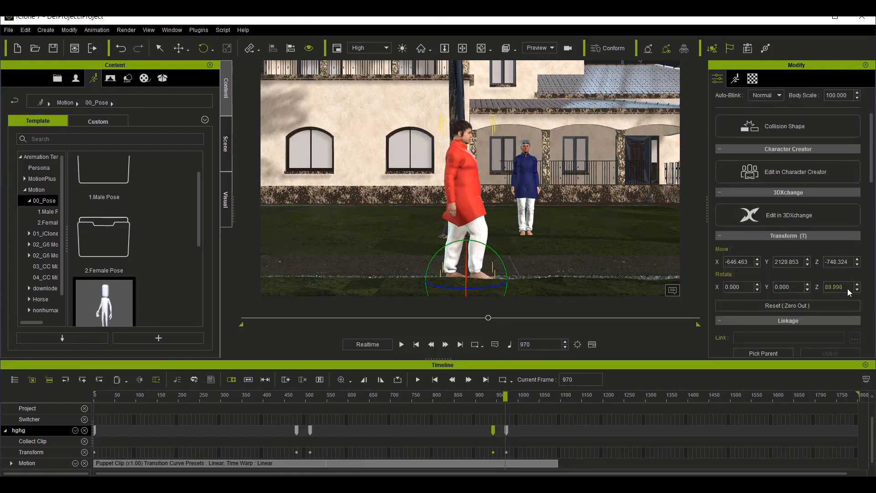
double_click(844, 289)
text(180)
key(Return)
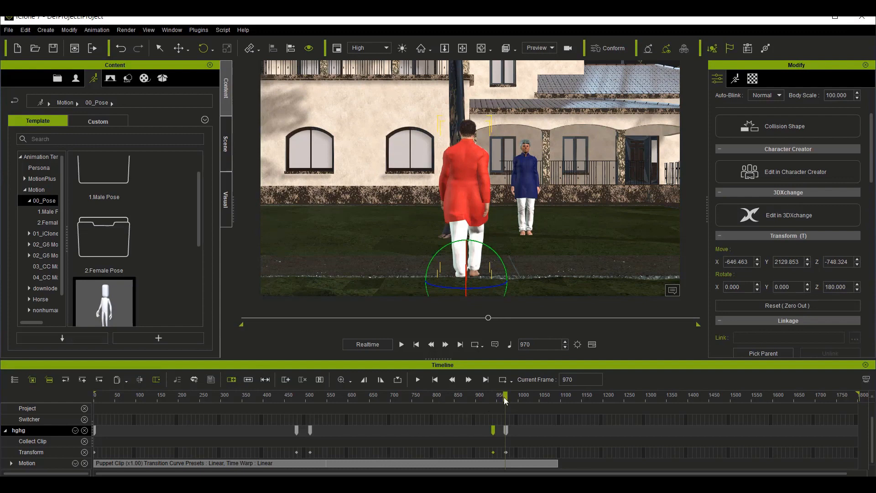
Step: Shift the hghg avatar's last two closely spaced transform keys together to about frame 980
mouse_move(503, 398)
mouse_down()
mouse_move(490, 398)
mouse_move(508, 399)
mouse_up()
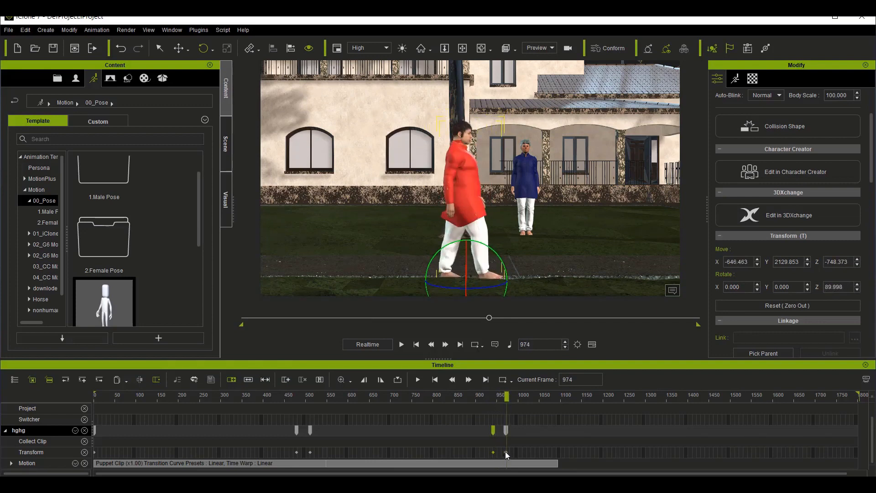
click(506, 452)
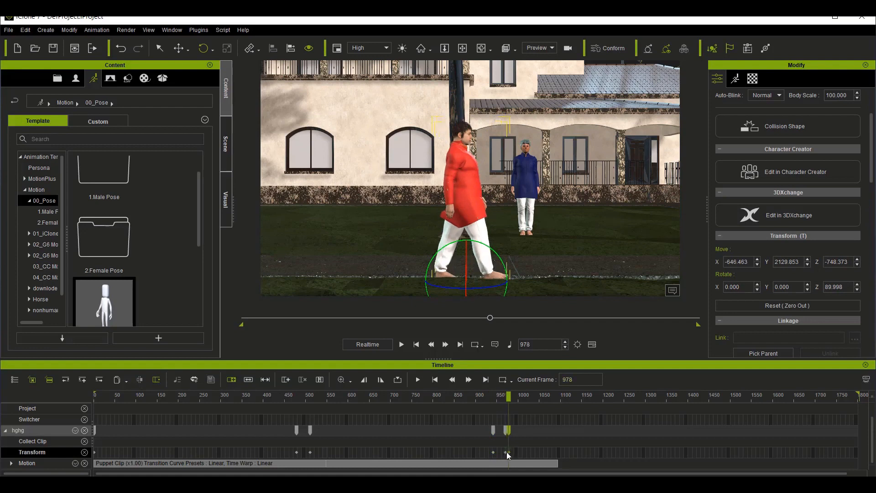
drag(508, 452, 510, 453)
click(506, 452)
click(513, 432)
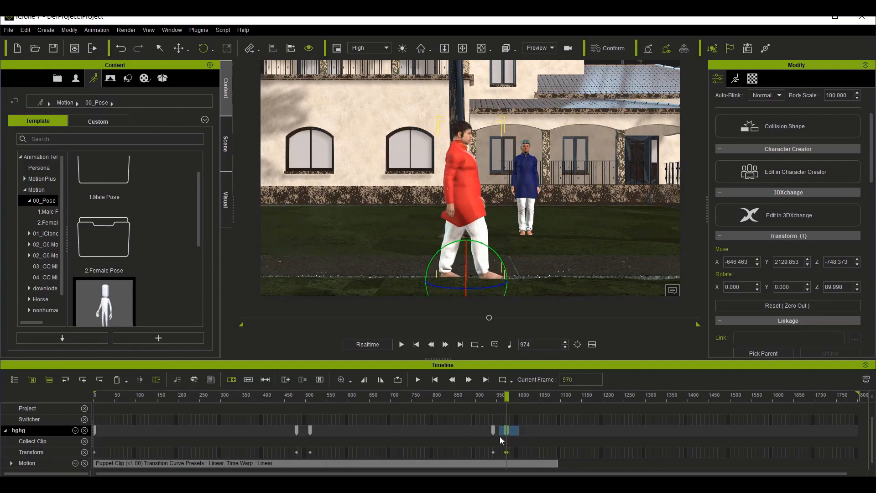
click(500, 437)
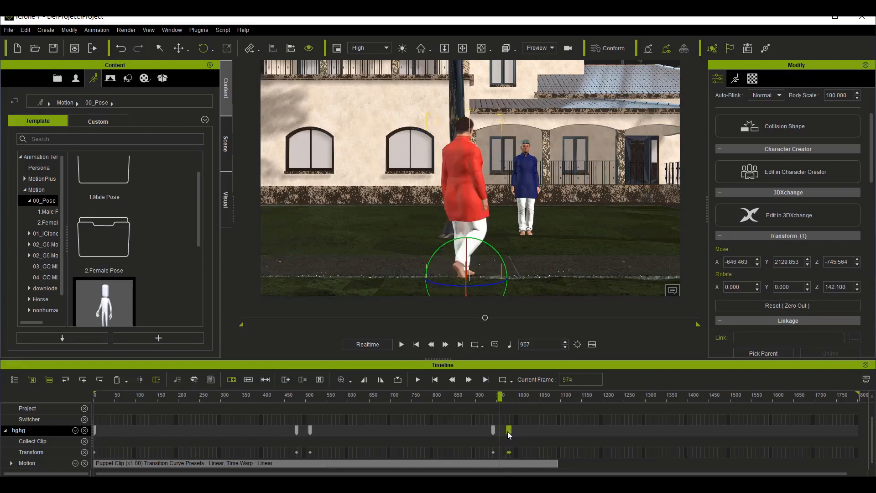
drag(508, 434, 509, 434)
Step: Play the hghg avatar's turn toward the avatar in blue from frame 944
drag(509, 397, 494, 396)
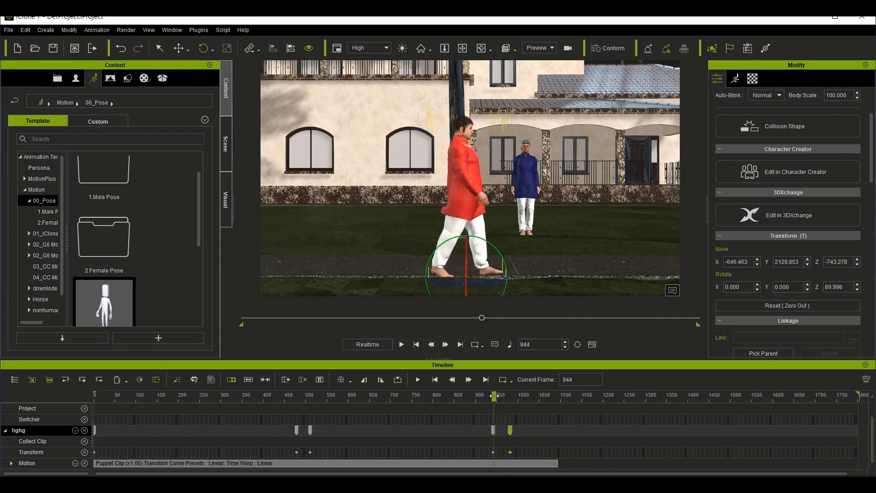
key(space)
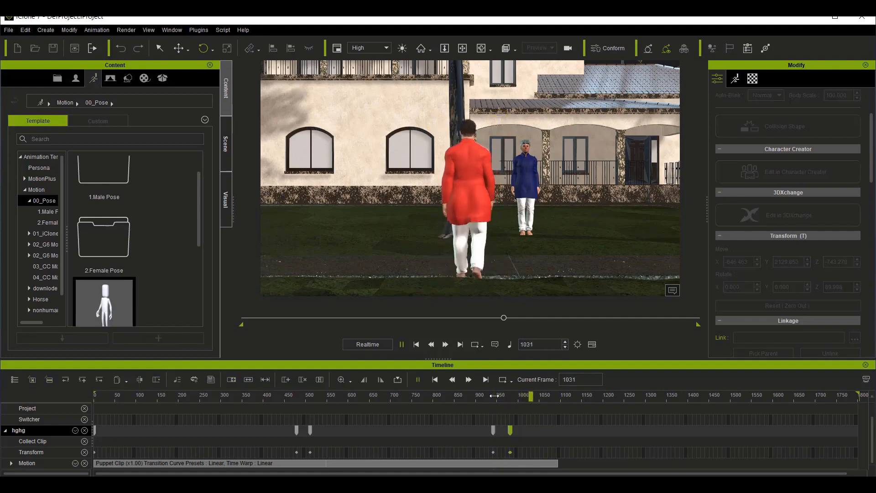
key(space)
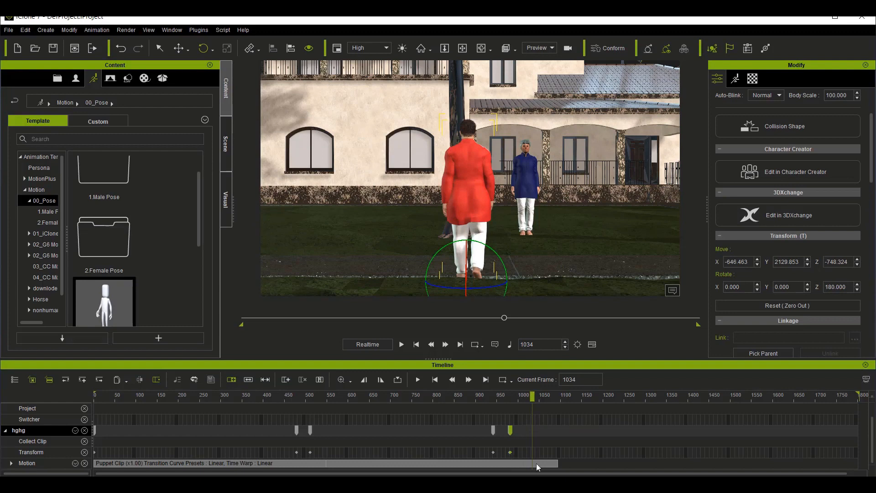
Step: Break the hghg avatar's walking motion clip at frame 985 and delete the part after the break
drag(532, 397, 510, 402)
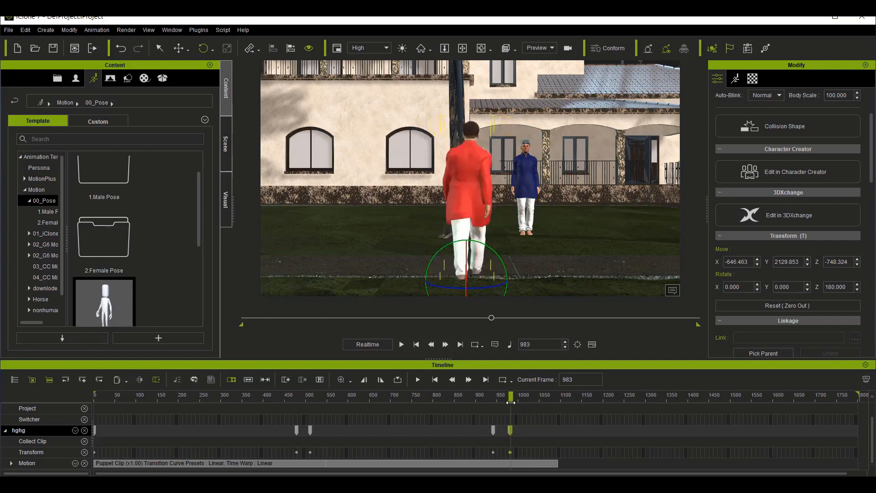
click(512, 460)
right_click(512, 460)
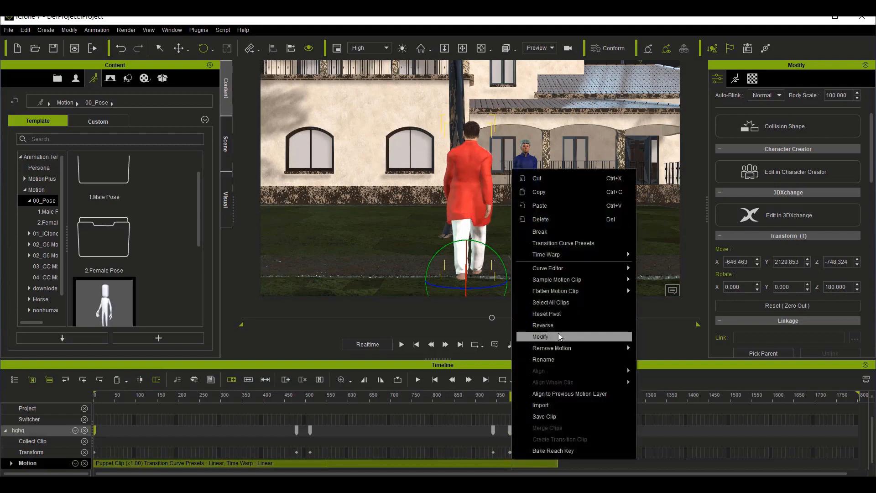
click(540, 233)
click(525, 465)
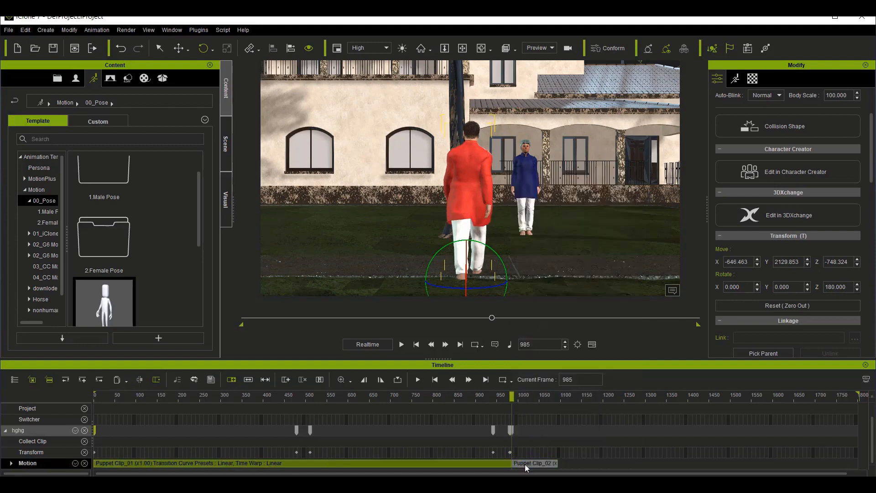
click(525, 464)
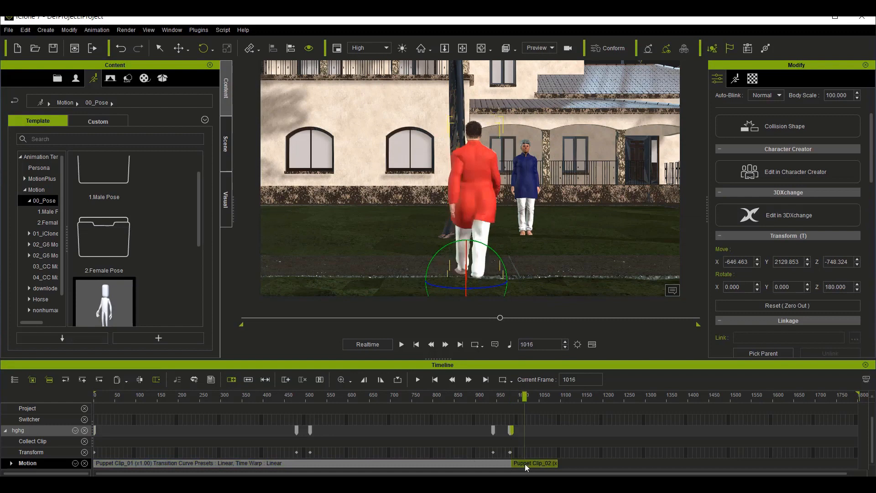
key(Delete)
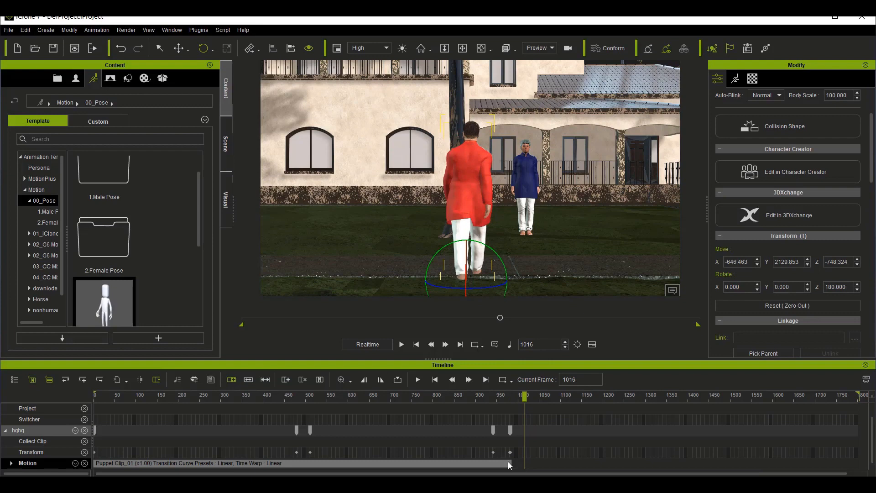
Step: Select the two man avatar in blue and frame both avatars from the side, with its motion track in view
click(524, 183)
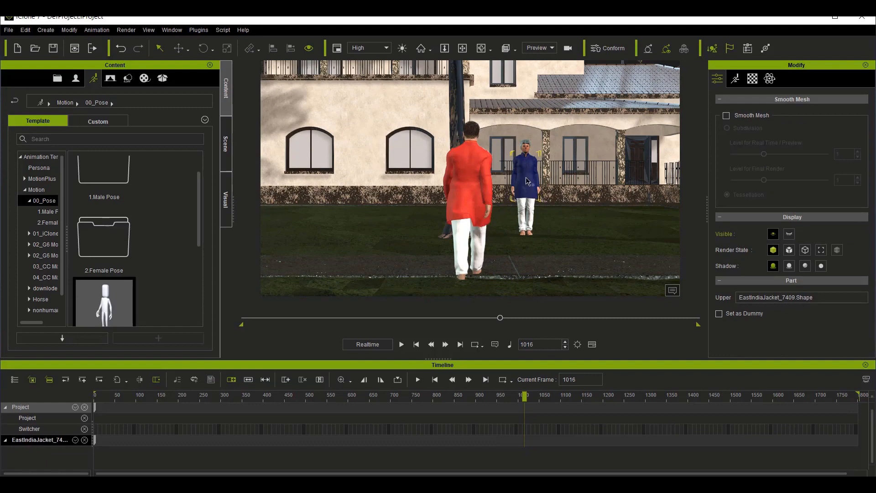
click(526, 181)
key(Home)
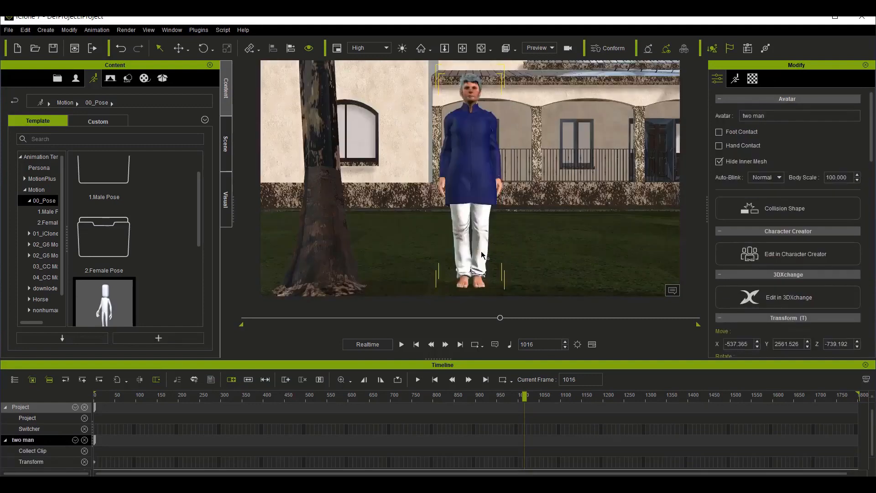
click(482, 47)
drag(499, 247, 303, 250)
drag(446, 258, 313, 238)
scroll(313, 239, down, 2)
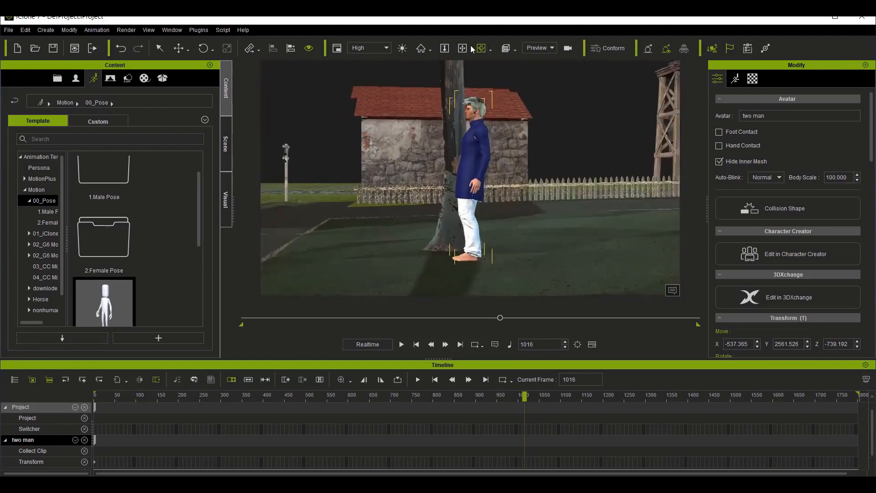
click(462, 48)
drag(440, 228, 538, 199)
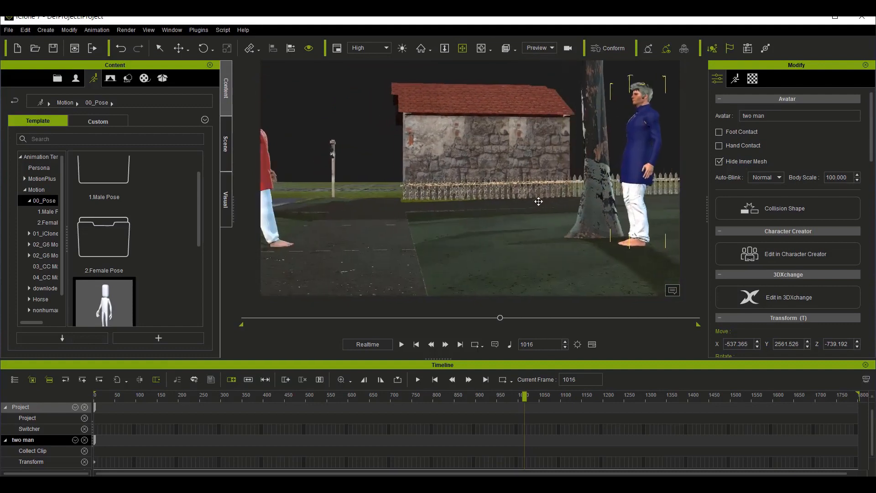
scroll(409, 219, down, 3)
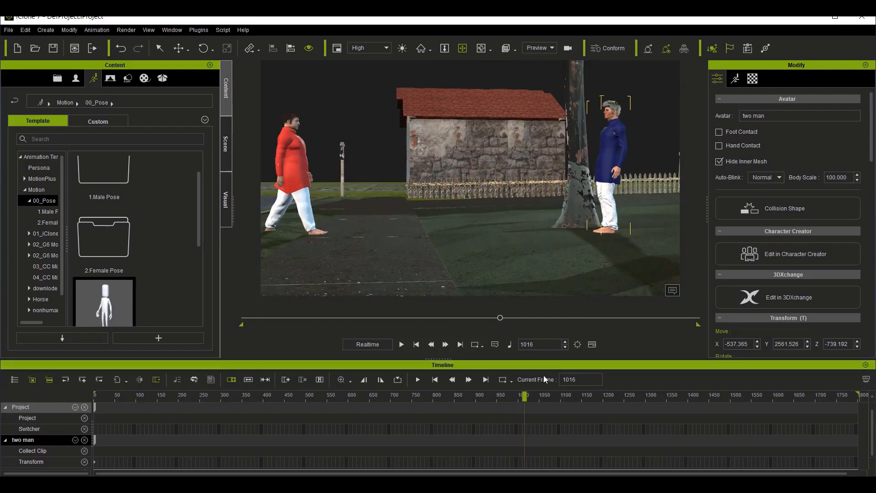
scroll(544, 432, down, 1)
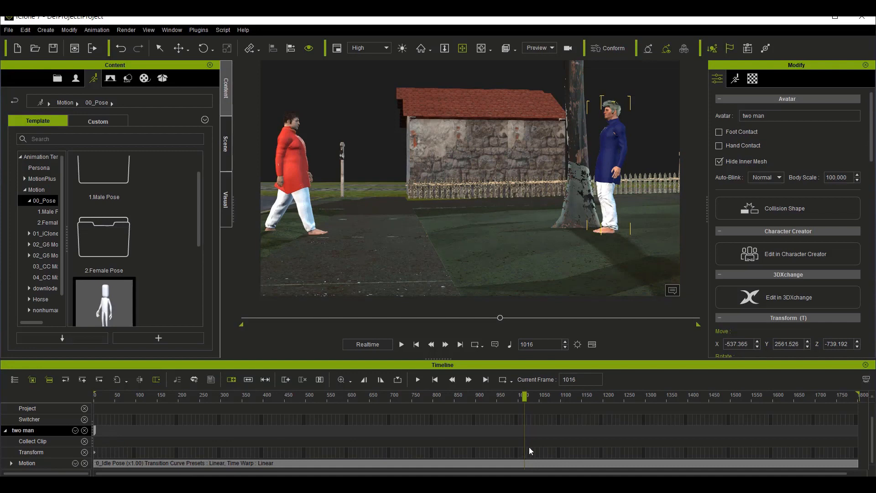
Step: Move the two man avatar's transform key from frame 1 to frame 1012
click(735, 79)
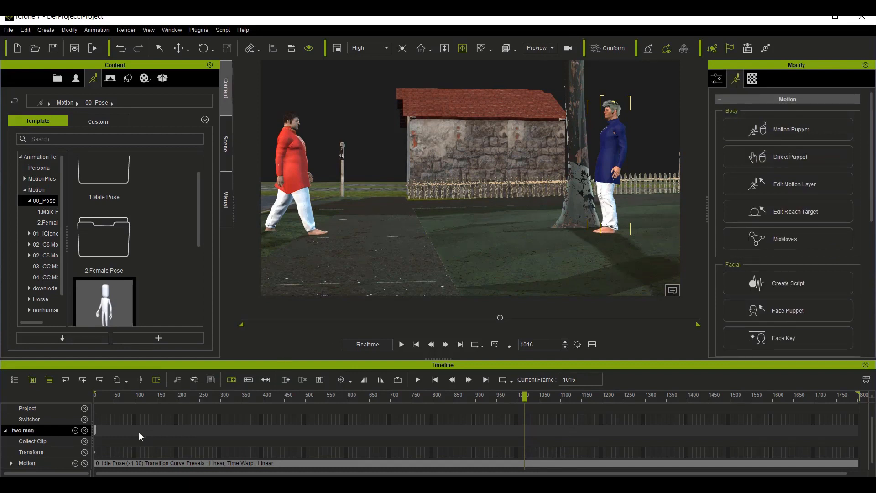
click(97, 452)
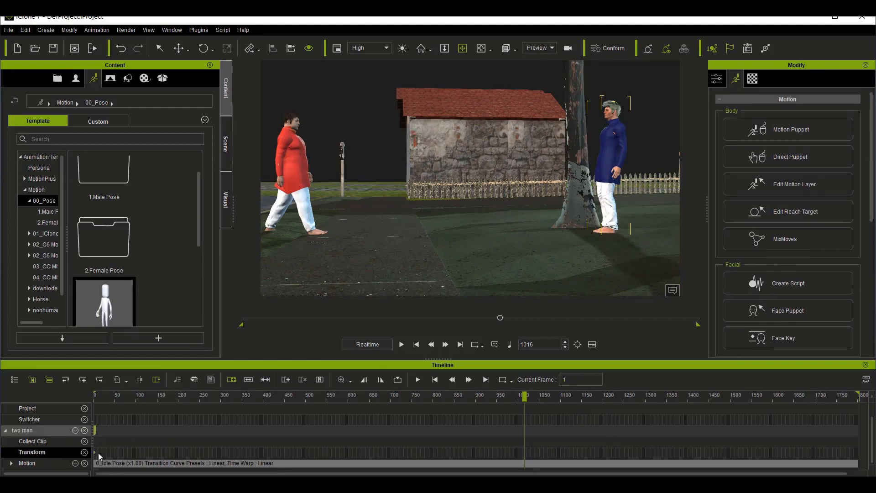
drag(170, 454, 473, 456)
drag(532, 457, 523, 457)
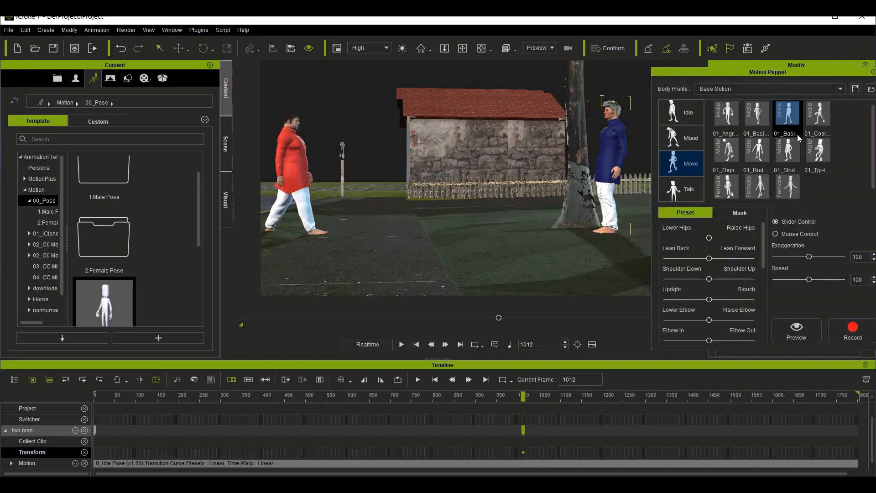
Step: Record the selected basic male Move motion on the two man avatar with Motion Puppet, from frame 1012 to about frame 1290
click(848, 336)
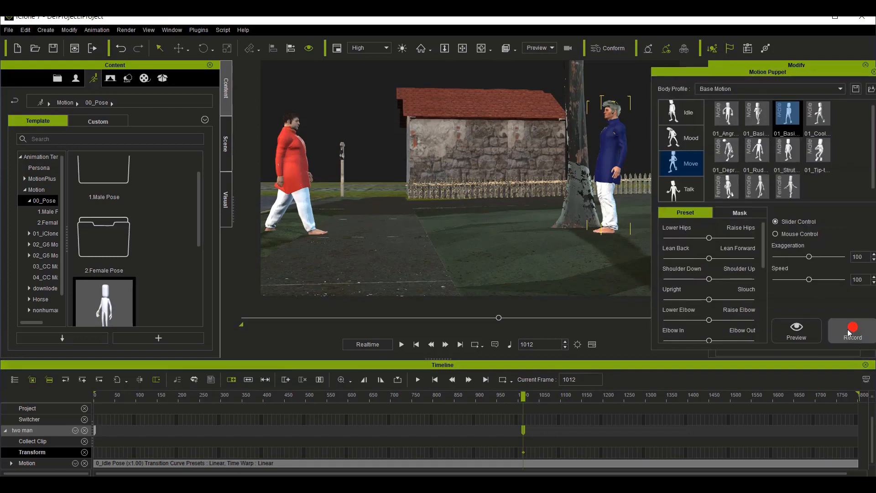
click(849, 332)
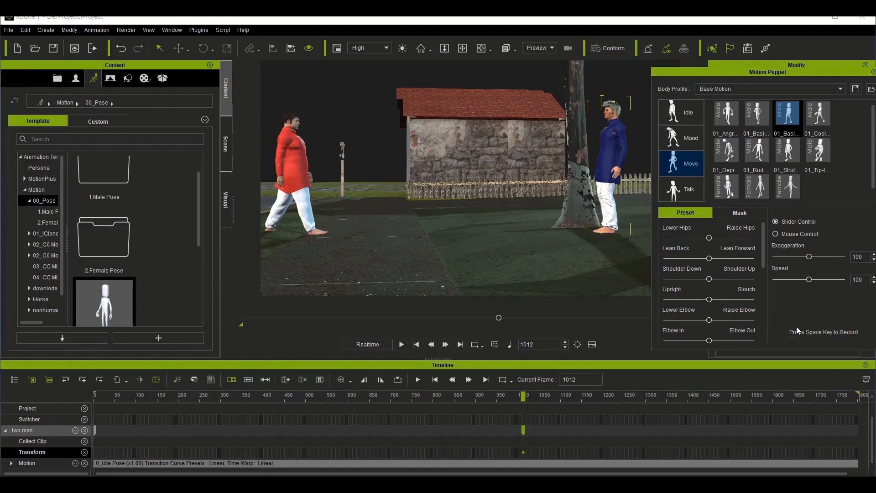
key(space)
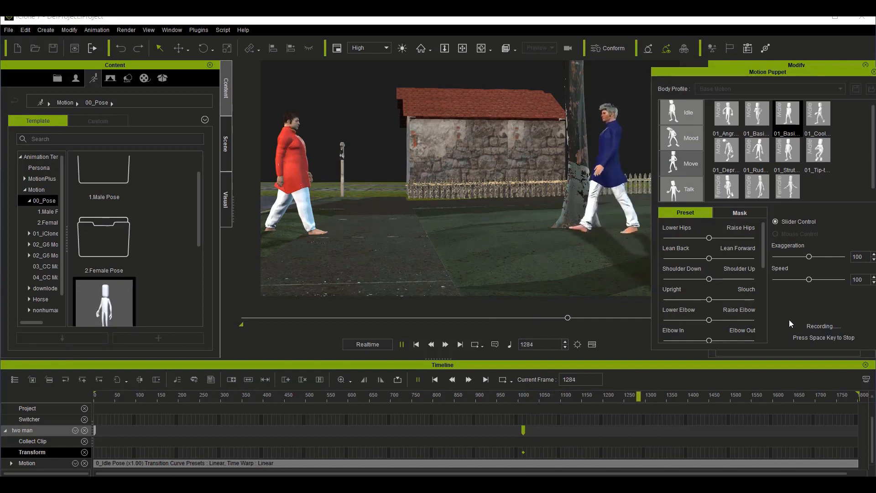
key(space)
click(641, 396)
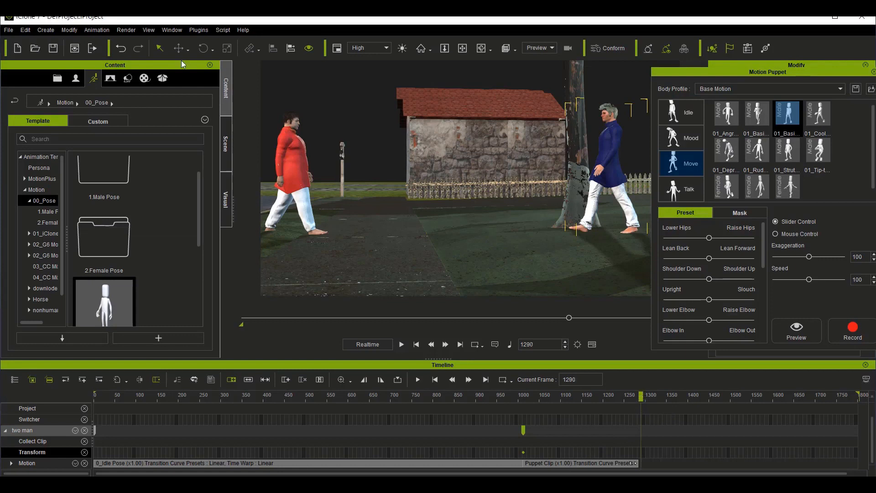
Step: Move the two man avatar close to the hghg avatar at frame 1290 and play back the walk from about frame 1012
click(874, 72)
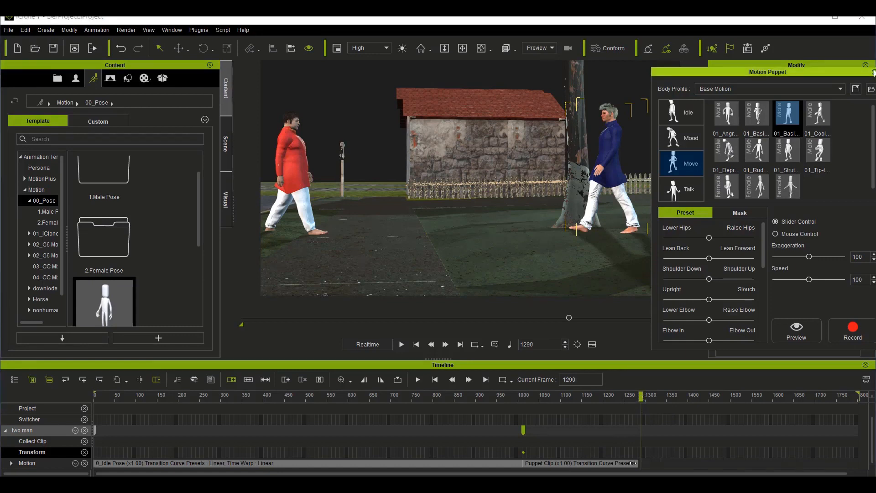
click(177, 48)
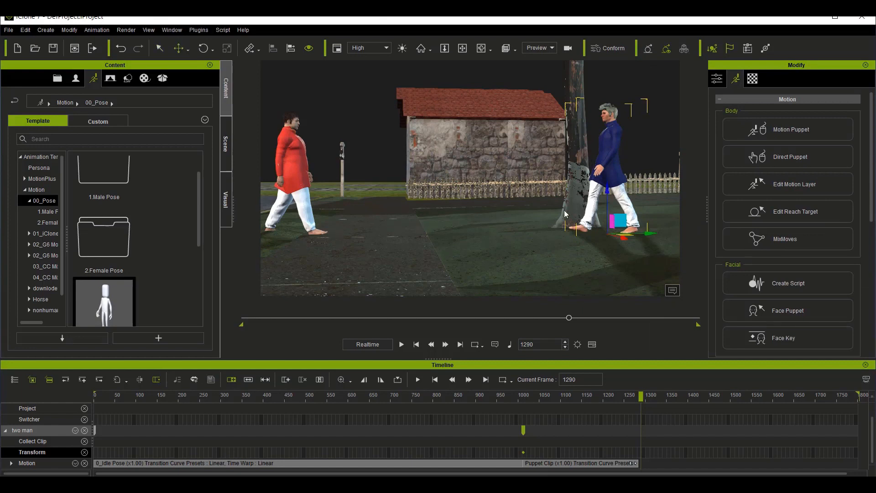
drag(626, 234, 433, 238)
drag(382, 193, 380, 199)
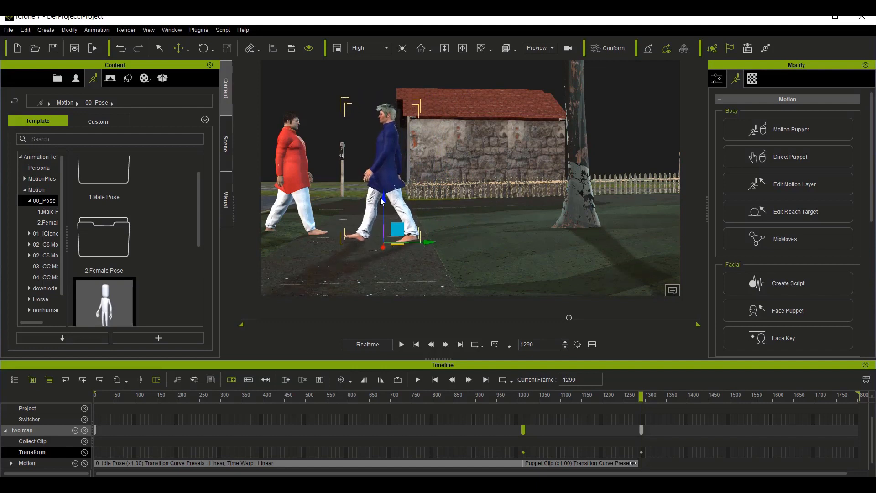
click(527, 396)
drag(526, 399, 523, 398)
key(space)
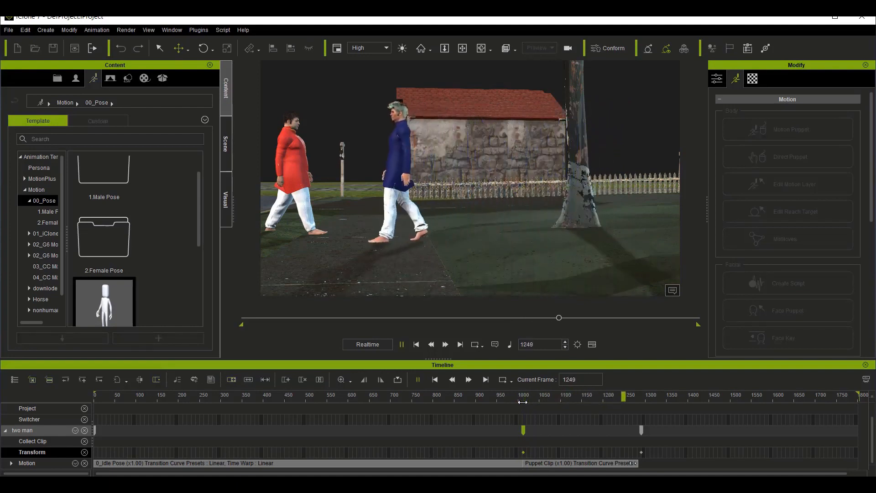
key(space)
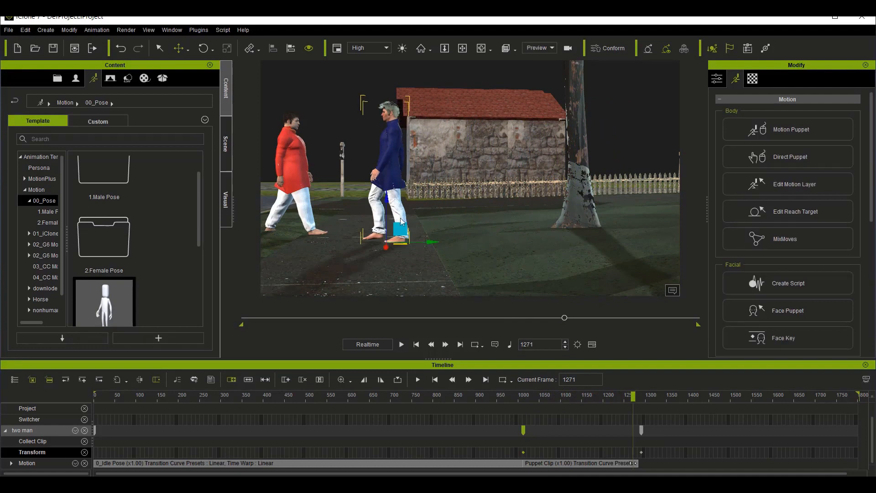
Step: Make the two man avatar look at the hghg avatar's head from frame 1012
drag(626, 397, 535, 406)
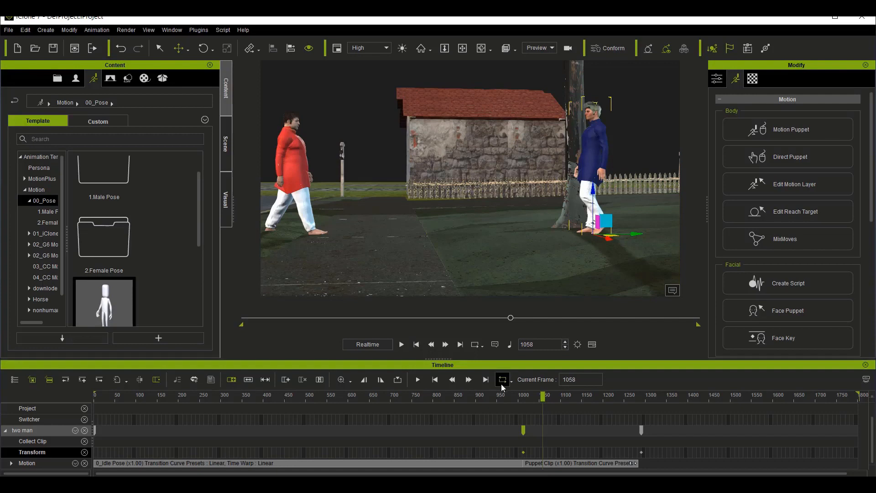
click(524, 430)
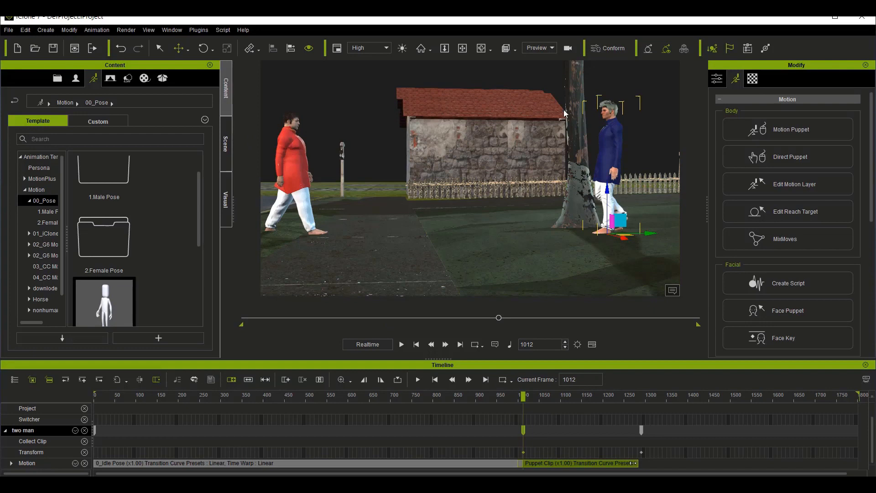
right_click(608, 122)
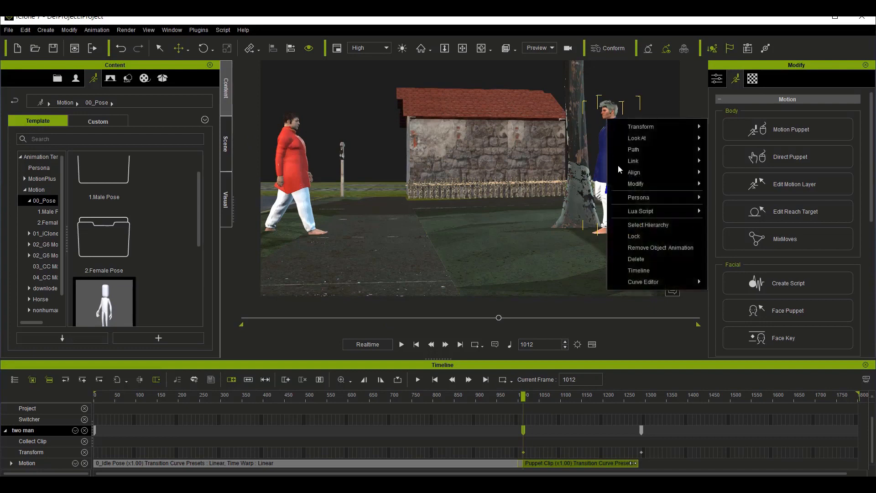
mouse_move(695, 142)
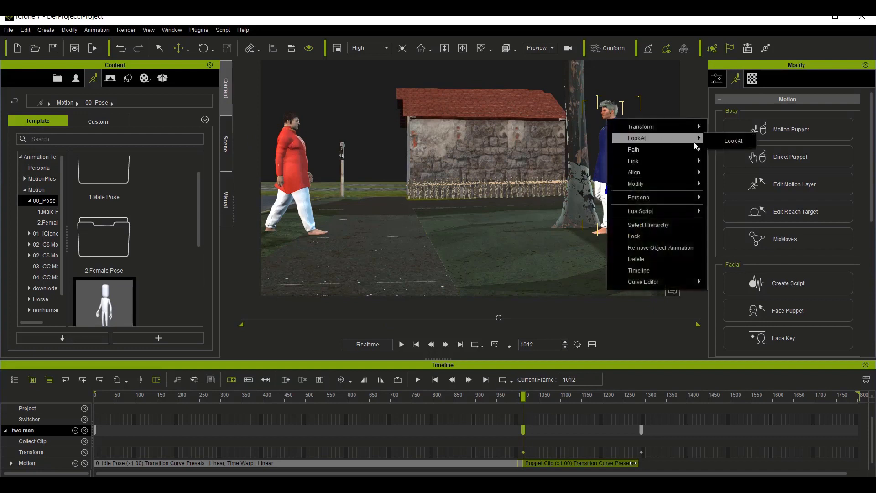
click(729, 141)
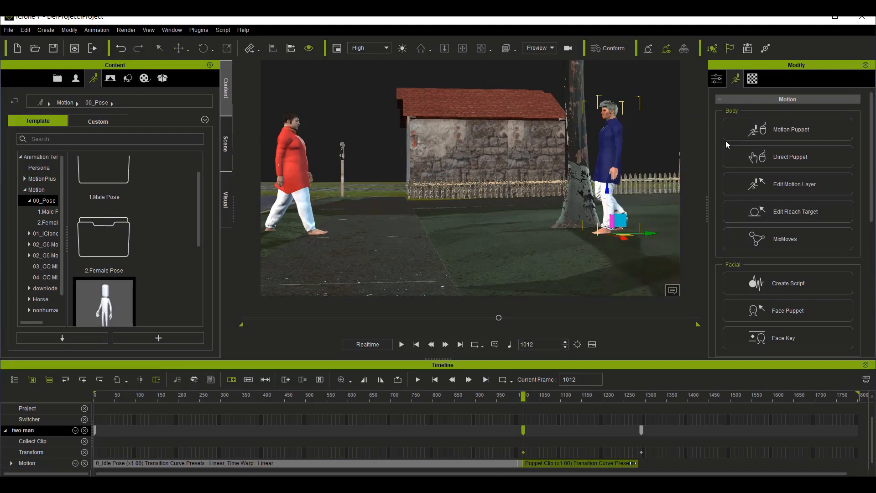
click(292, 123)
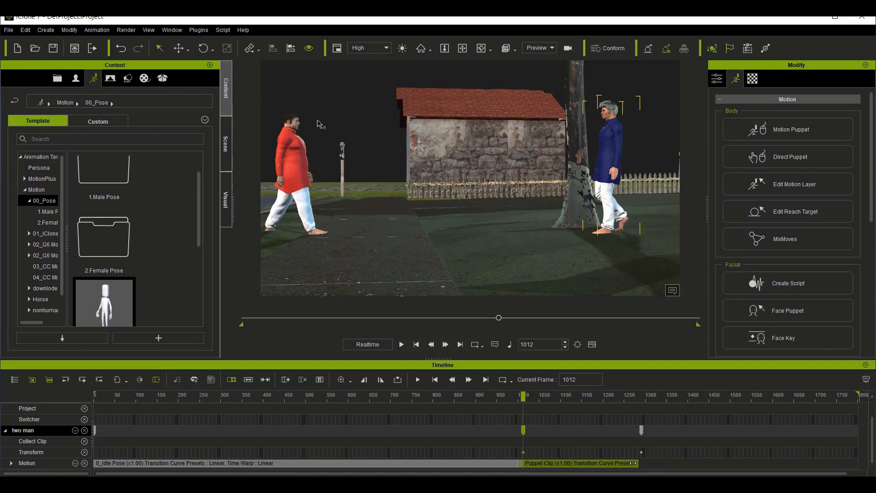
Step: Make the hghg avatar look at the two man avatar's head from frame 1012
right_click(291, 124)
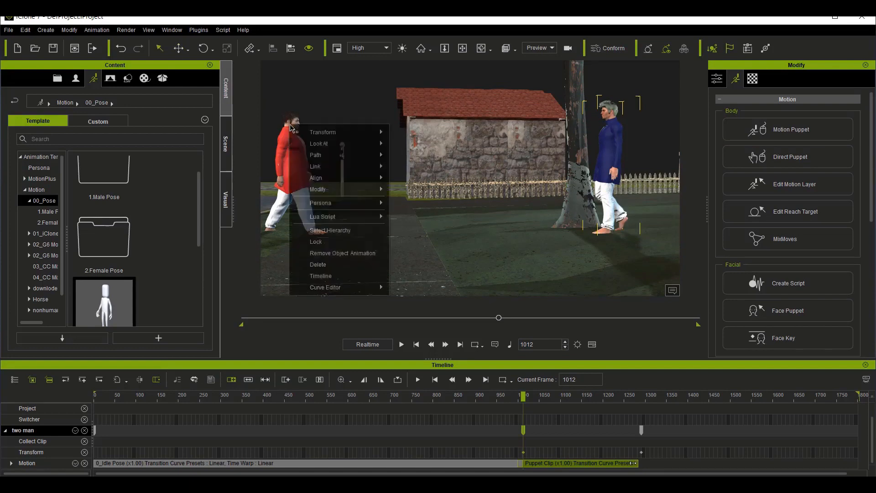
click(289, 147)
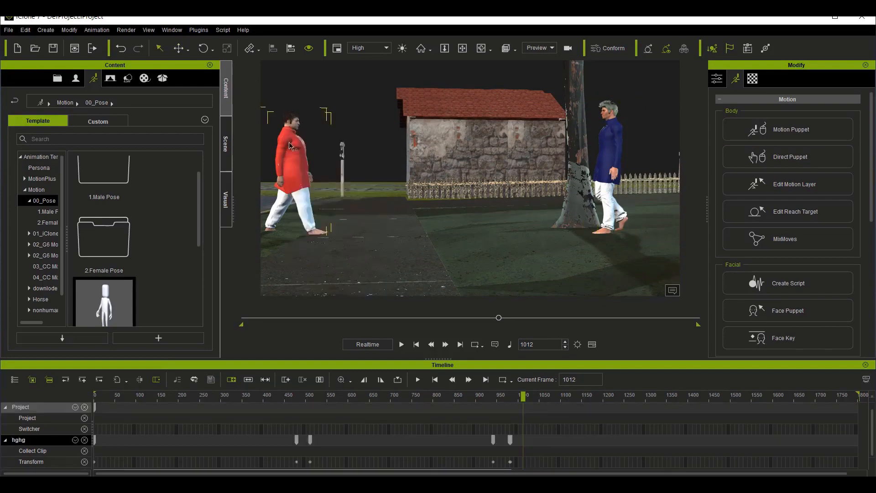
right_click(289, 144)
mouse_move(347, 159)
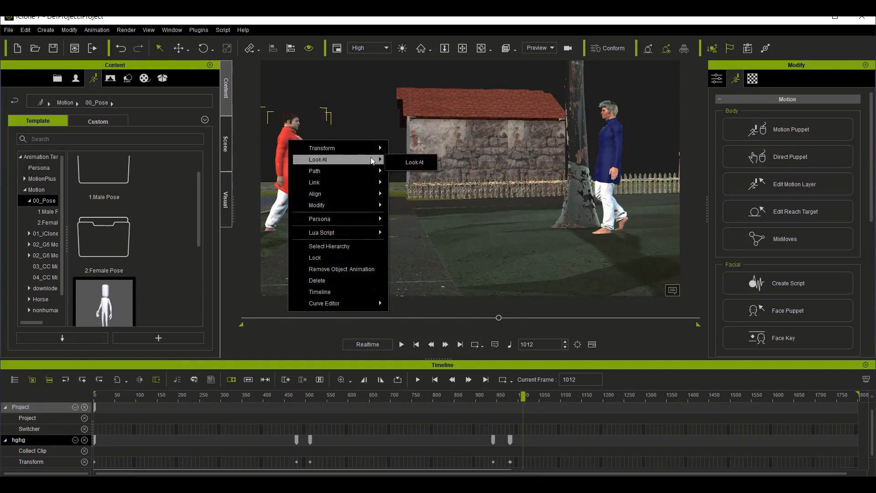
click(409, 162)
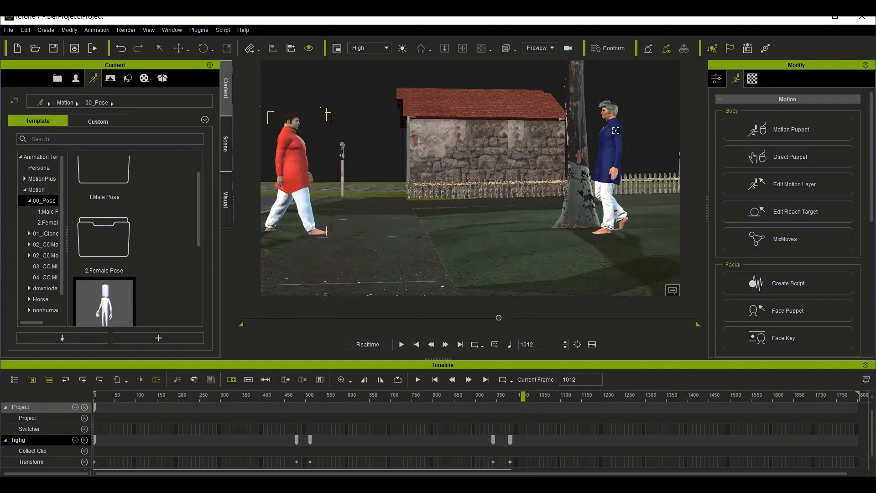
click(609, 113)
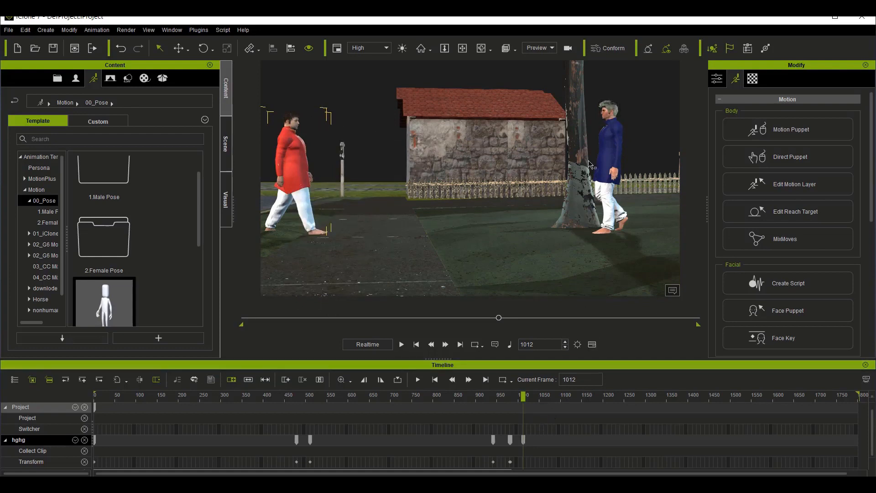
Step: Examine the spacing and facing of both avatars at frame 1291 from the side and from behind the hghg avatar
click(614, 146)
scroll(560, 417, down, 3)
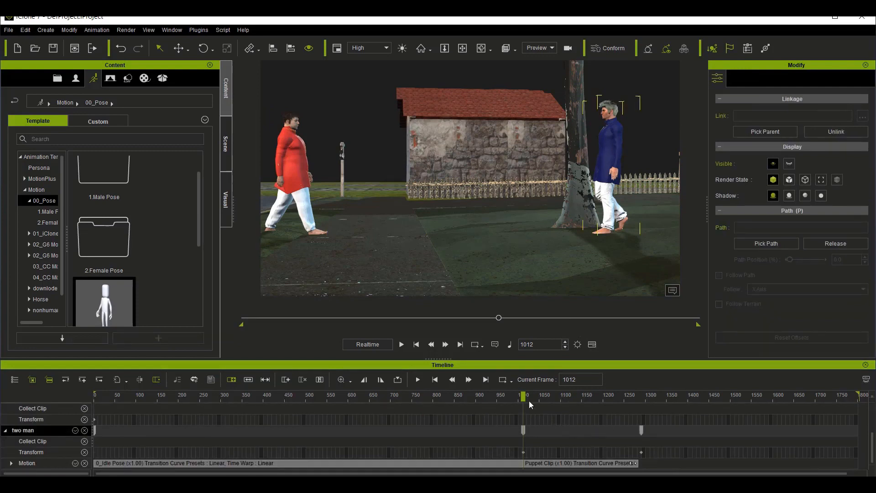
drag(521, 397, 642, 398)
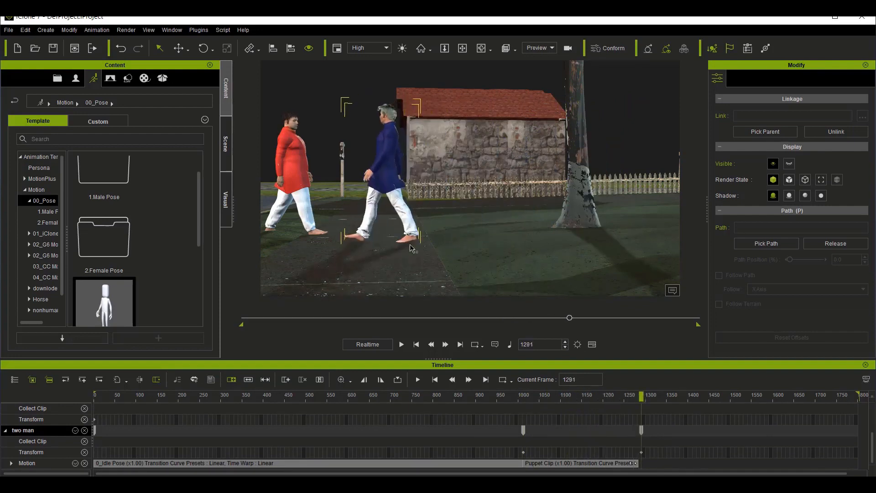
click(461, 49)
click(482, 49)
drag(397, 251, 501, 247)
scroll(500, 246, down, 5)
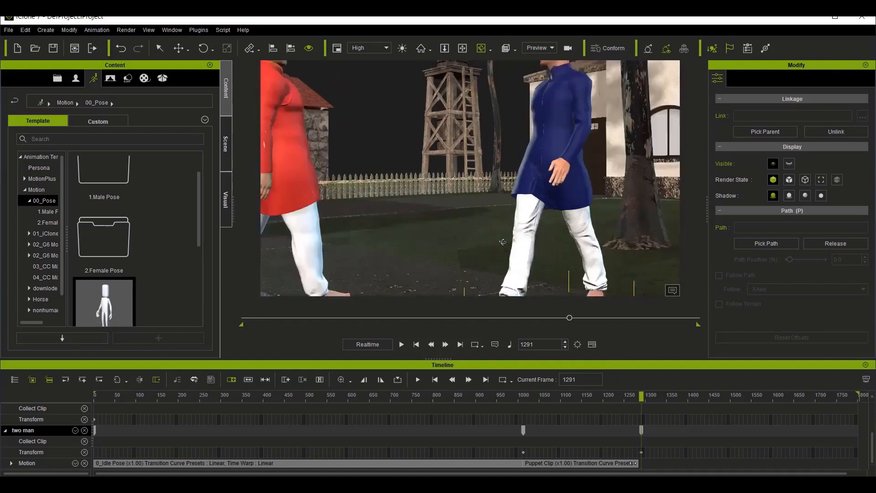
click(461, 49)
drag(388, 196, 456, 228)
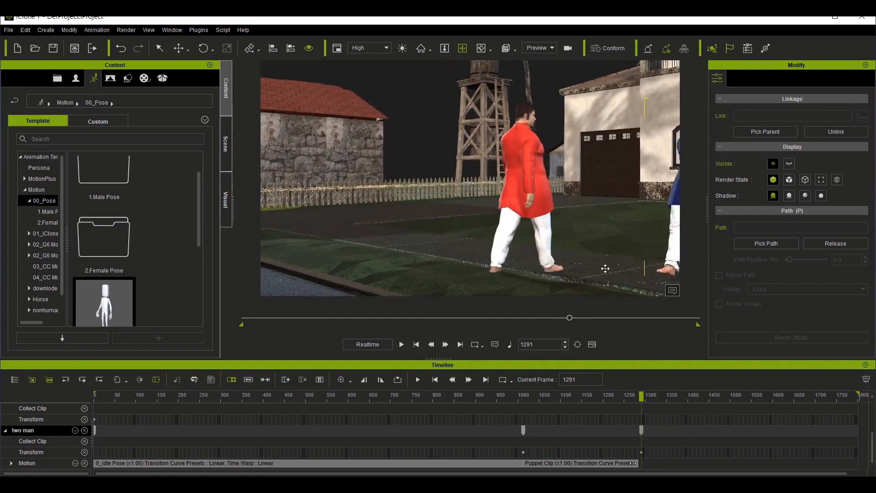
click(521, 171)
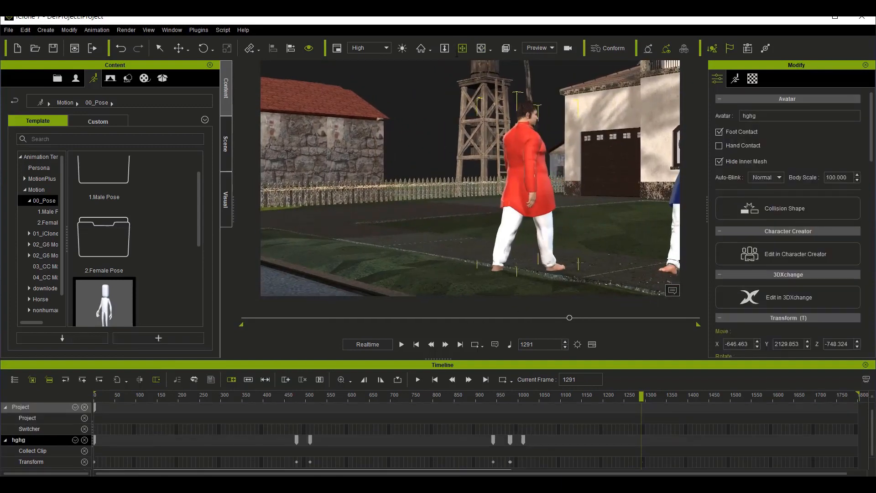
click(481, 49)
drag(520, 257, 649, 263)
drag(632, 228, 540, 240)
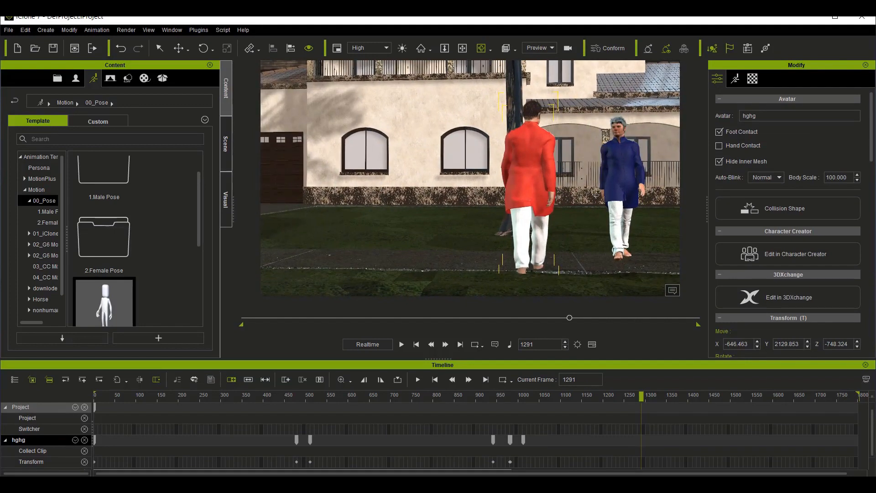
click(614, 184)
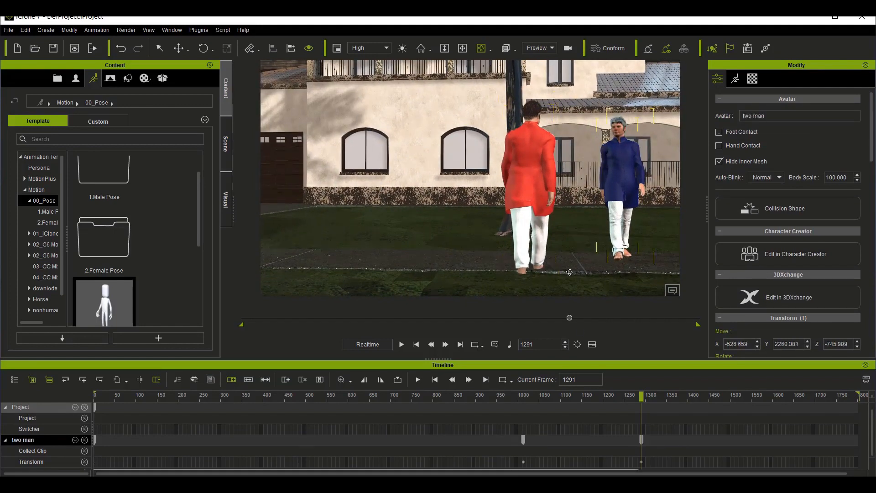
Step: Extend the two man avatar's Puppet Clip to about frame 1550
scroll(666, 440, down, 1)
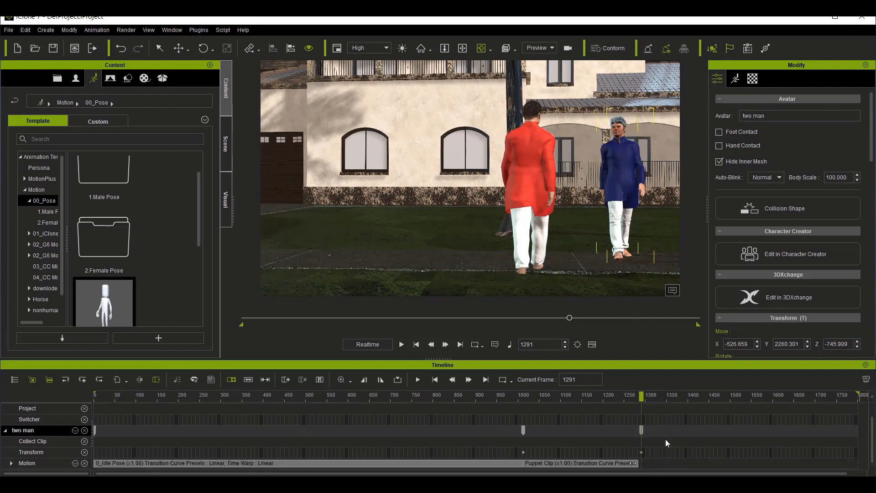
click(642, 464)
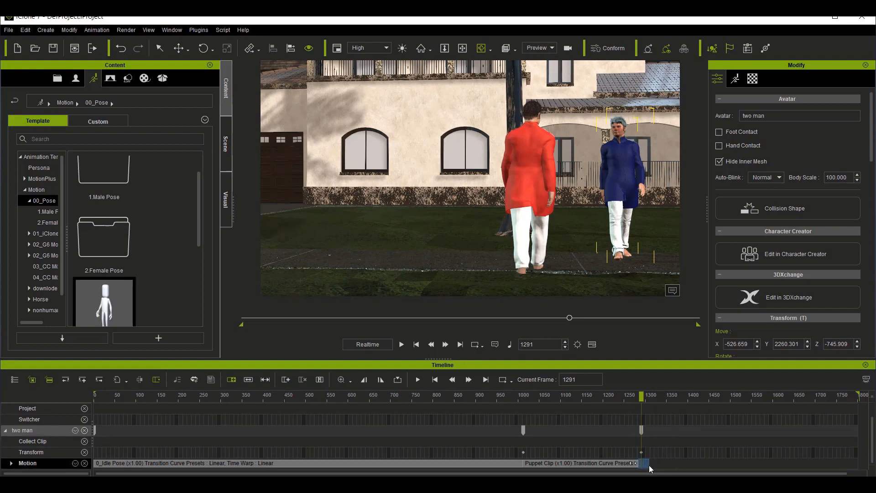
click(626, 462)
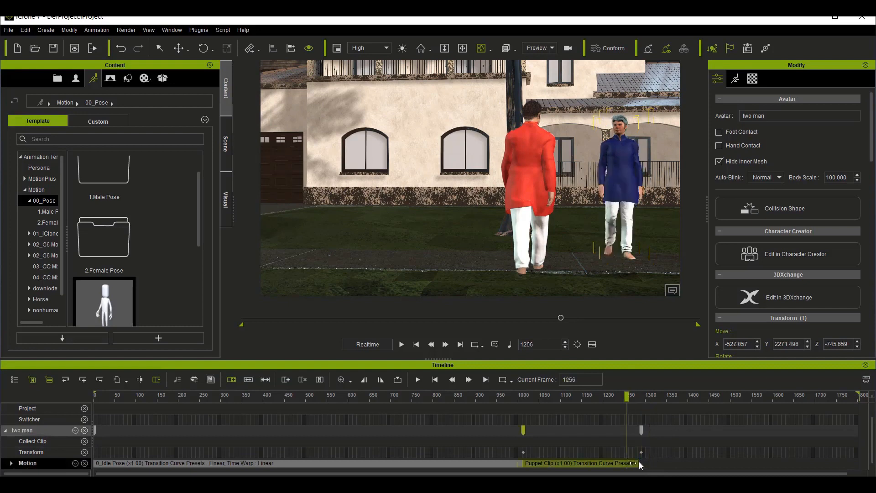
drag(639, 463, 749, 463)
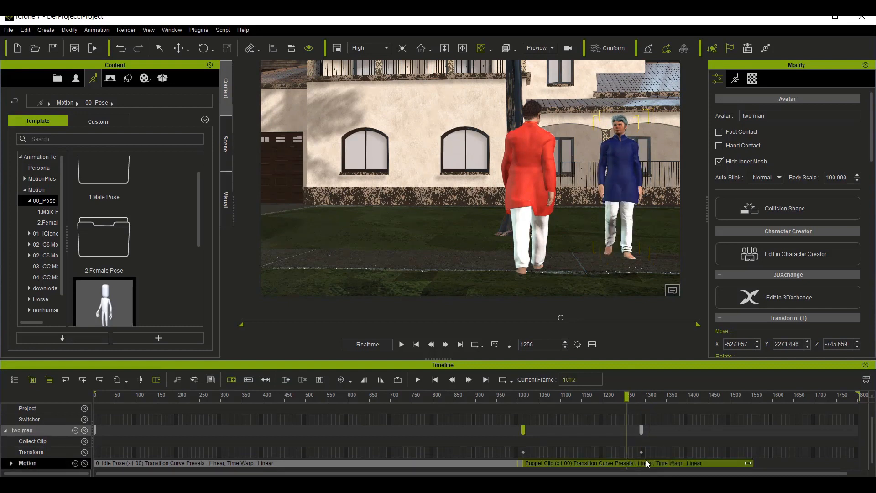
Step: Rotate the two man avatar slightly about its vertical axis toward the hghg avatar at frame 1327, and return to about frame 998
click(646, 462)
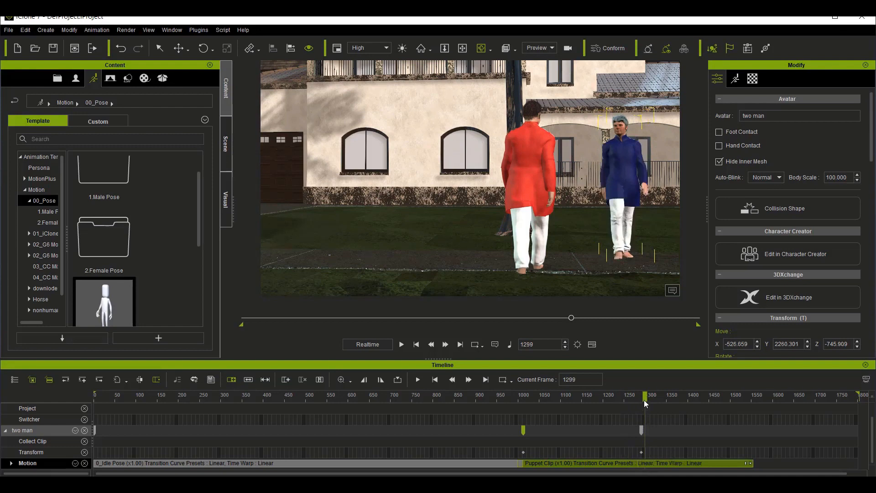
drag(648, 395, 654, 396)
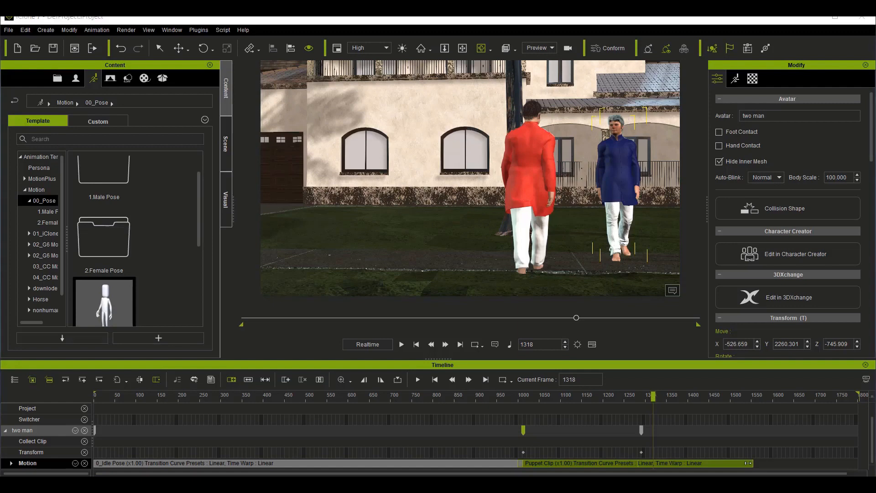
click(686, 482)
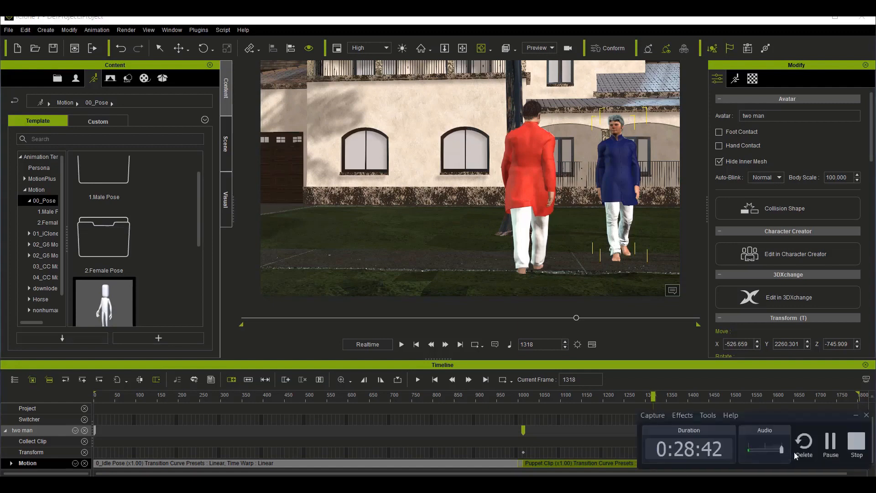
click(858, 415)
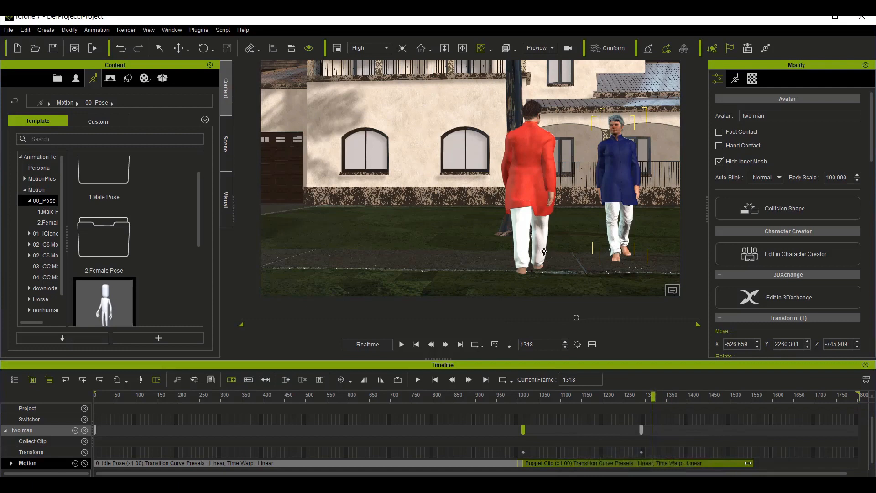
click(203, 48)
click(203, 48)
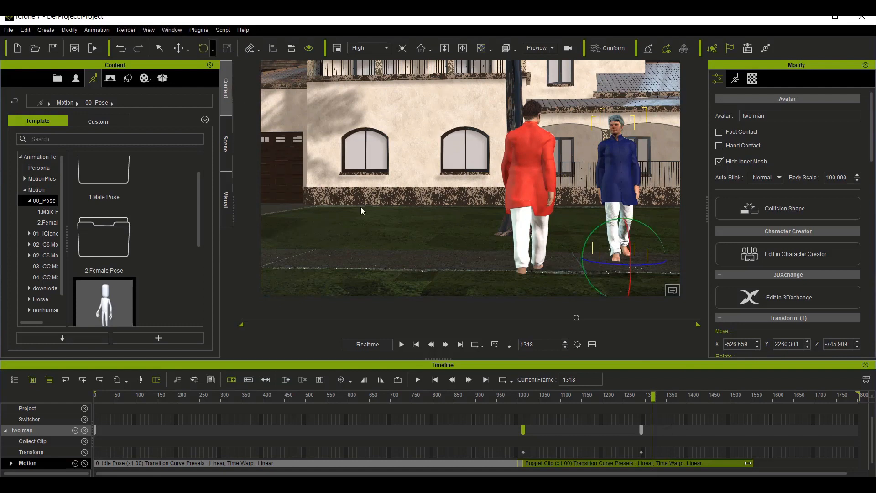
click(653, 393)
drag(653, 394, 657, 395)
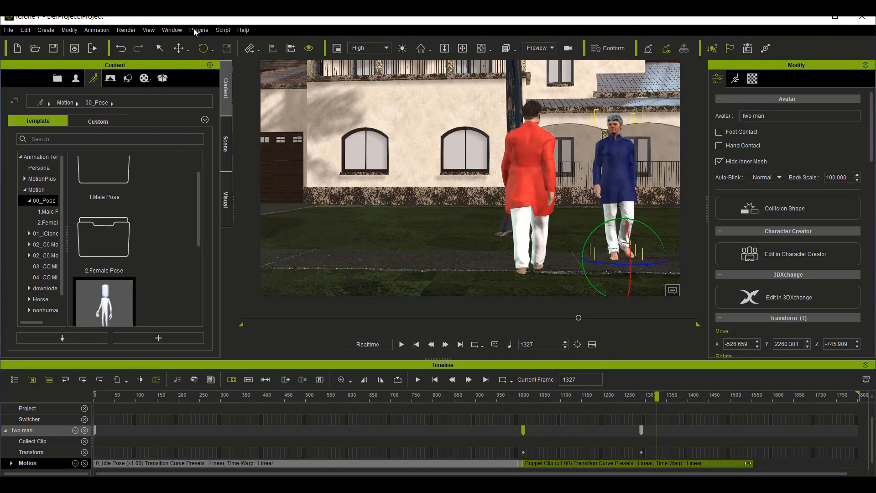
click(629, 264)
drag(629, 264, 620, 264)
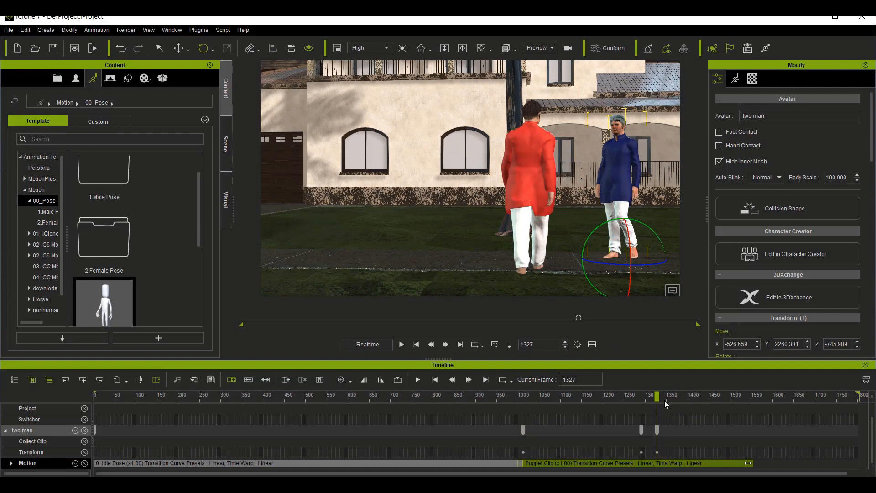
drag(656, 399, 517, 403)
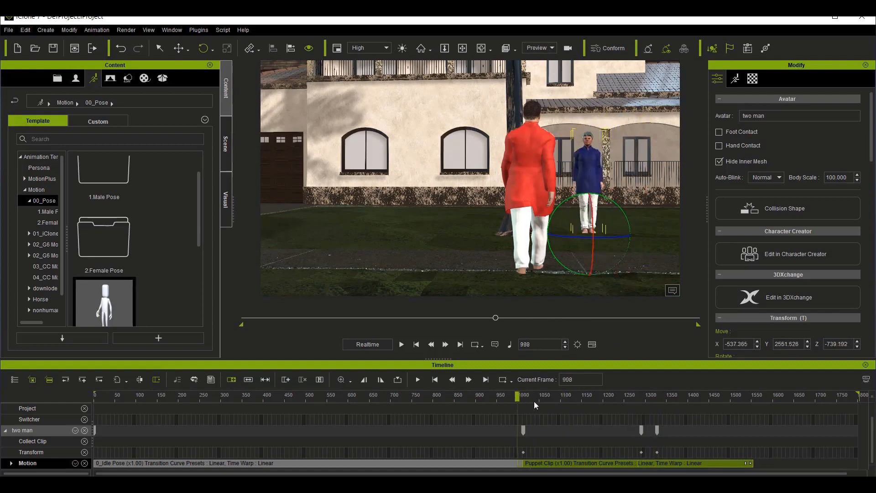
Step: Break the two man avatar's Puppet Clip at frame 1327 and delete the part after that frame
key(space)
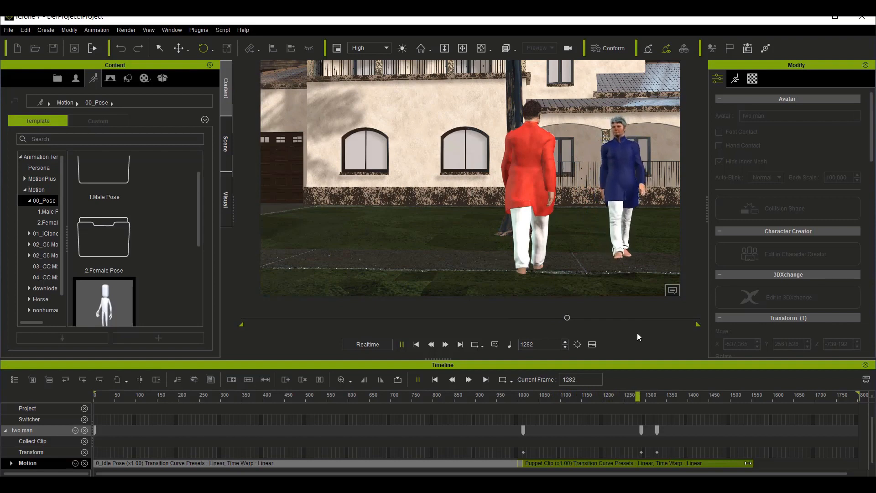
key(space)
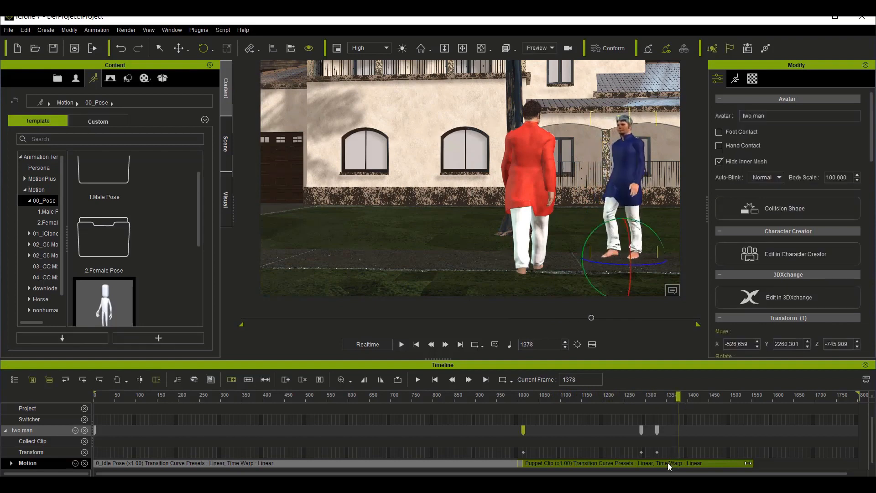
click(657, 432)
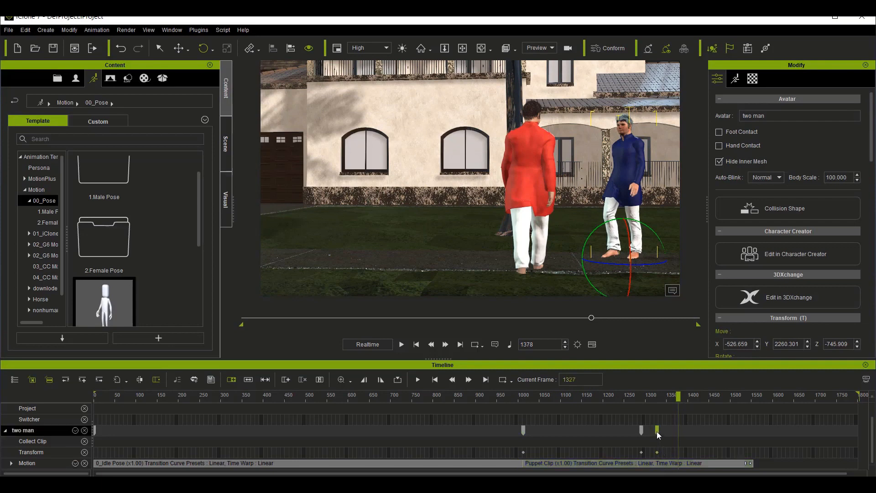
right_click(656, 460)
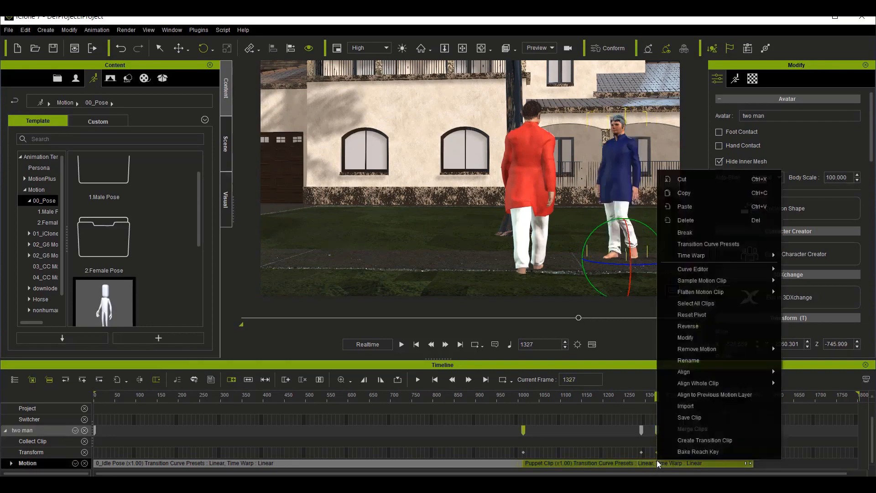
click(692, 232)
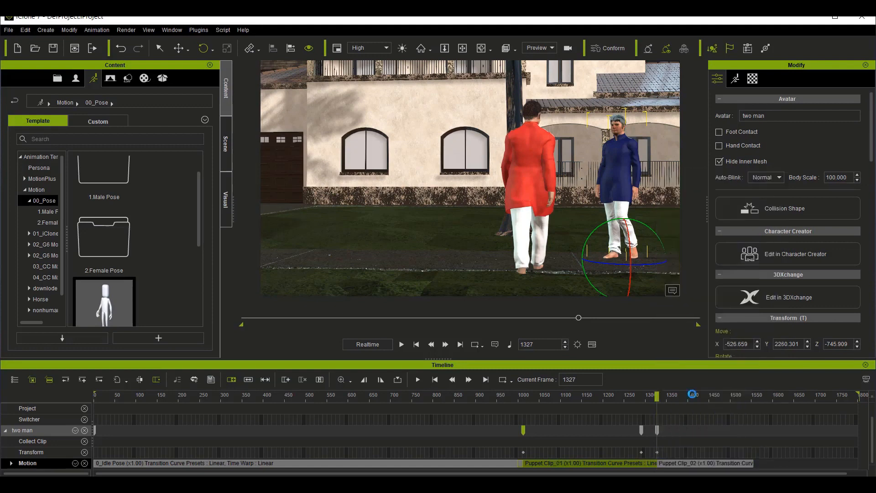
click(694, 460)
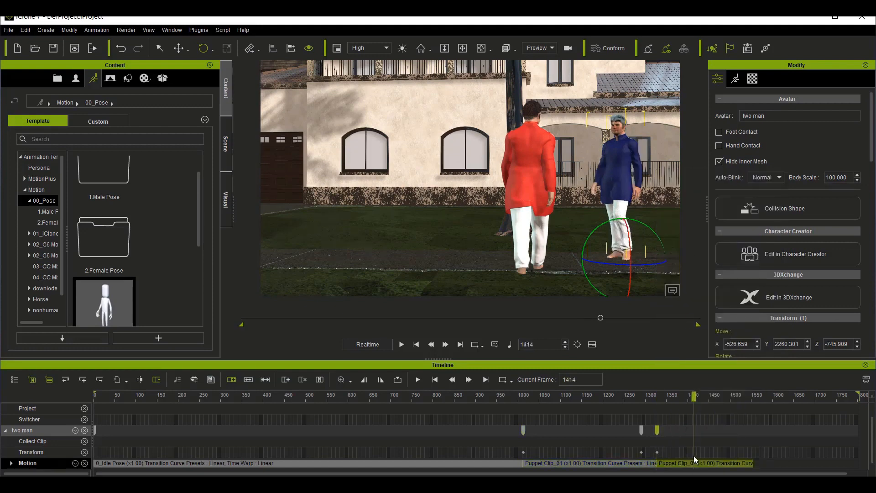
key(Delete)
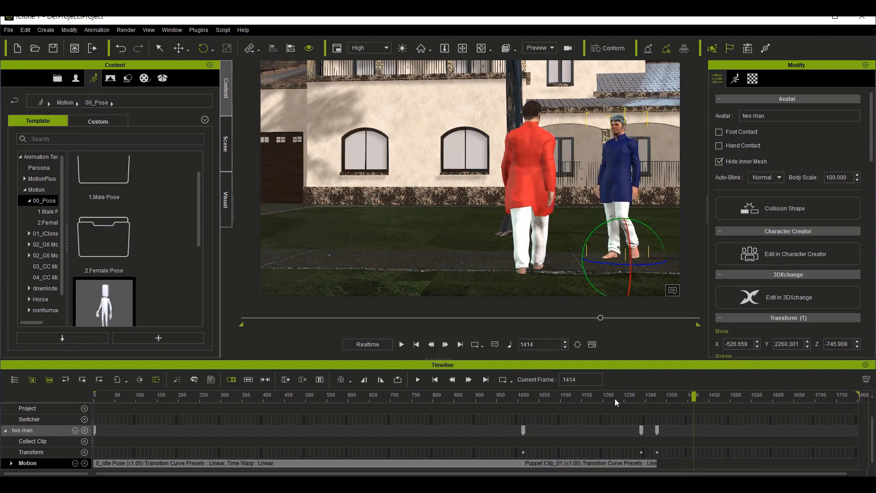
Step: Return to frame 1 and select the hghg avatar in front of the garage door
drag(655, 404, 60, 400)
scroll(320, 274, down, 4)
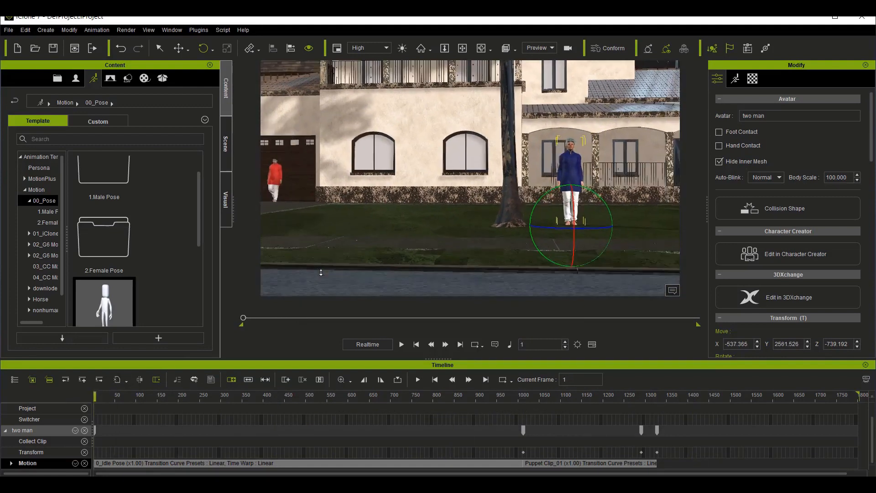
click(284, 179)
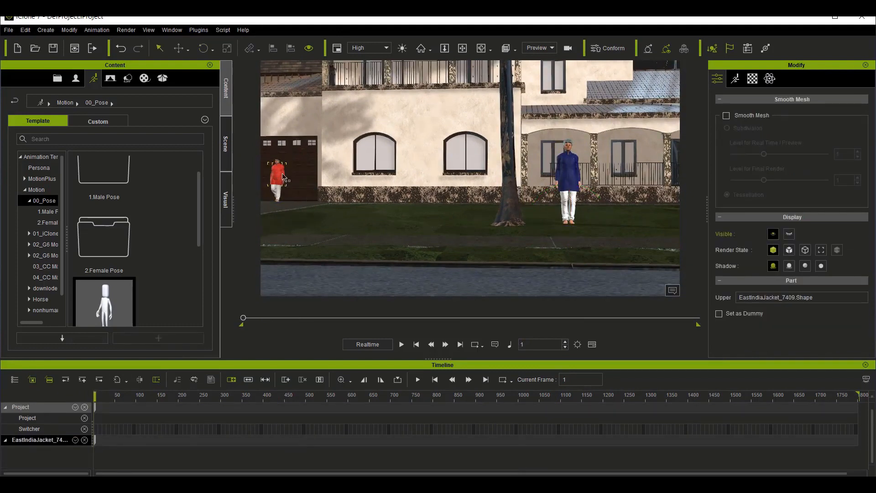
click(283, 178)
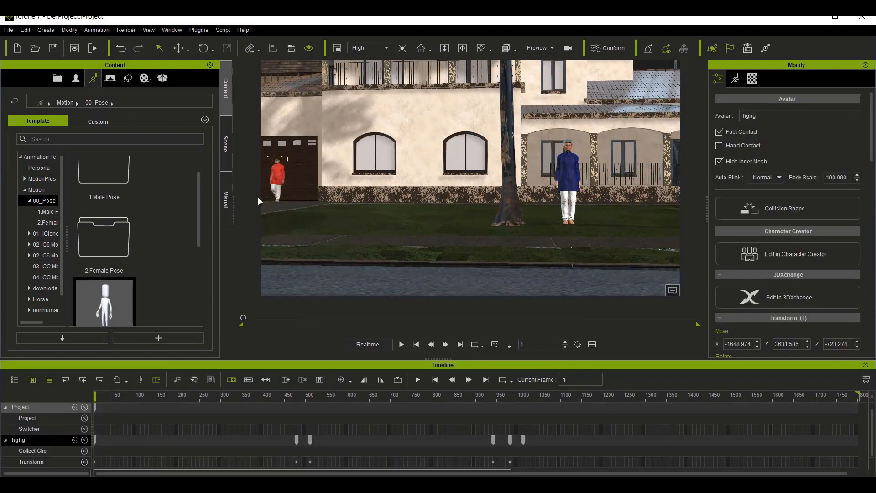
click(462, 48)
drag(430, 219, 470, 249)
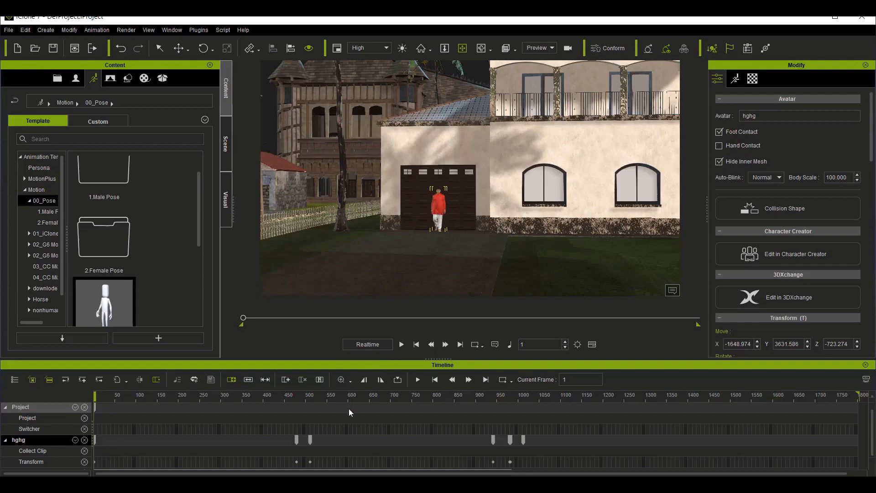
Step: Create a facial script for the hghg avatar by recording about 19 seconds of voice from the microphone
scroll(350, 415, down, 1)
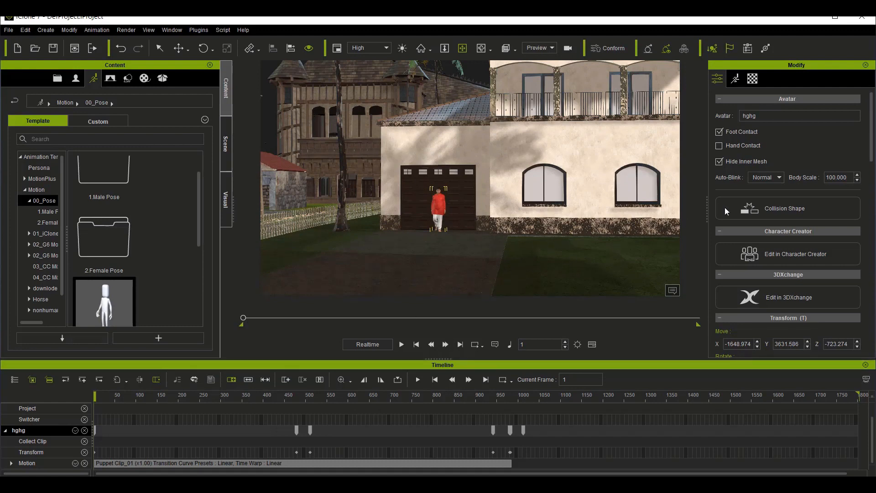
scroll(724, 207, down, 3)
click(736, 80)
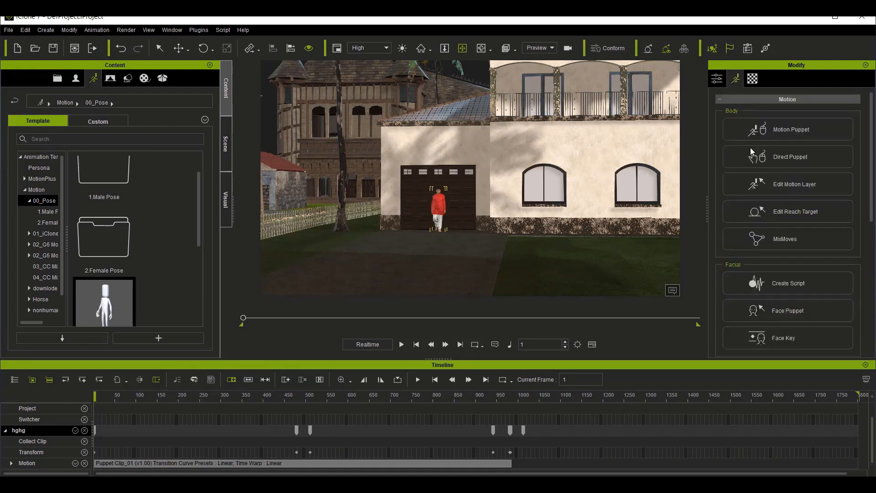
scroll(799, 274, down, 3)
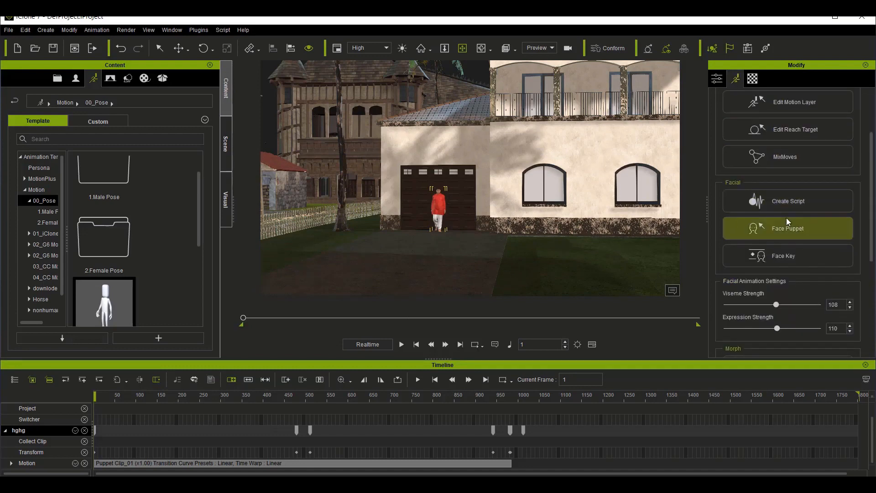
click(793, 201)
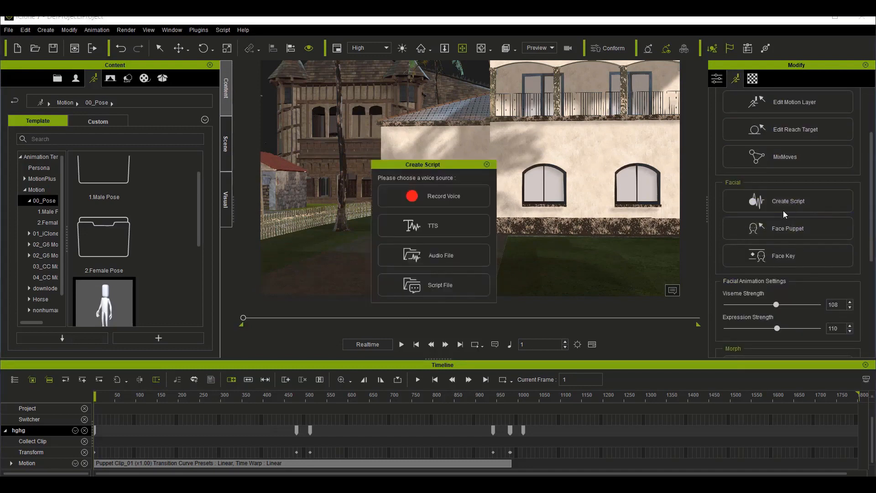
click(436, 193)
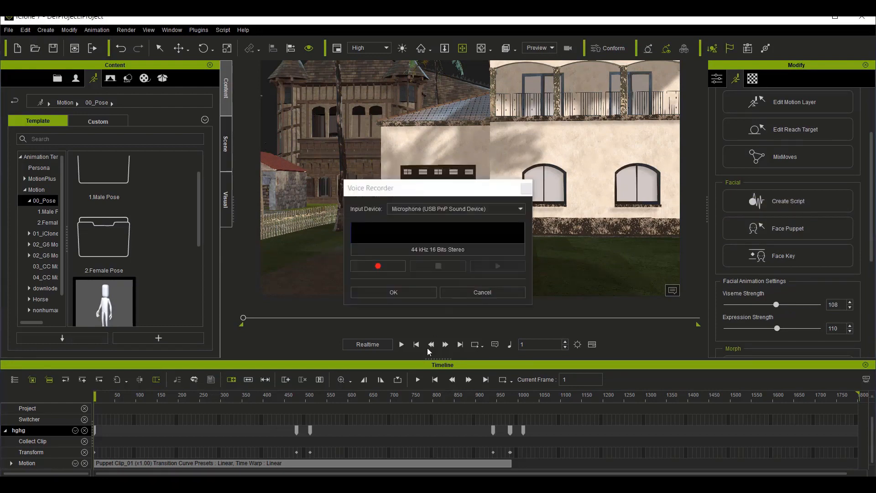
click(378, 266)
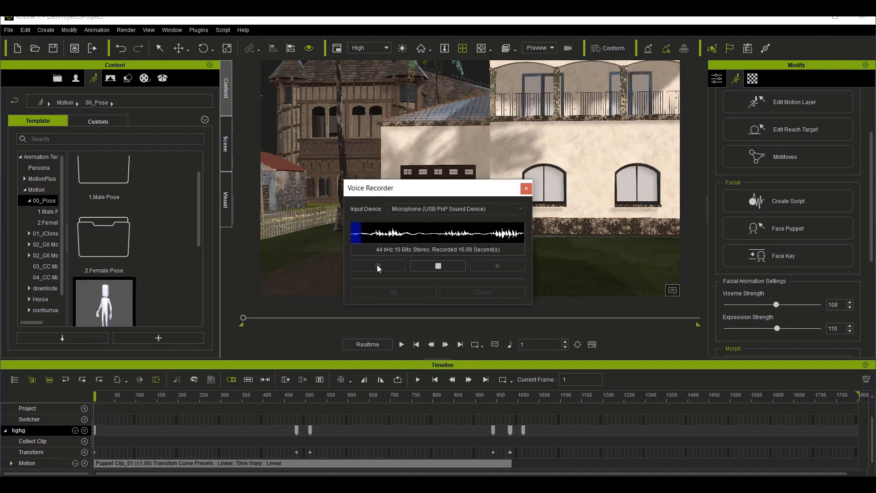
click(447, 269)
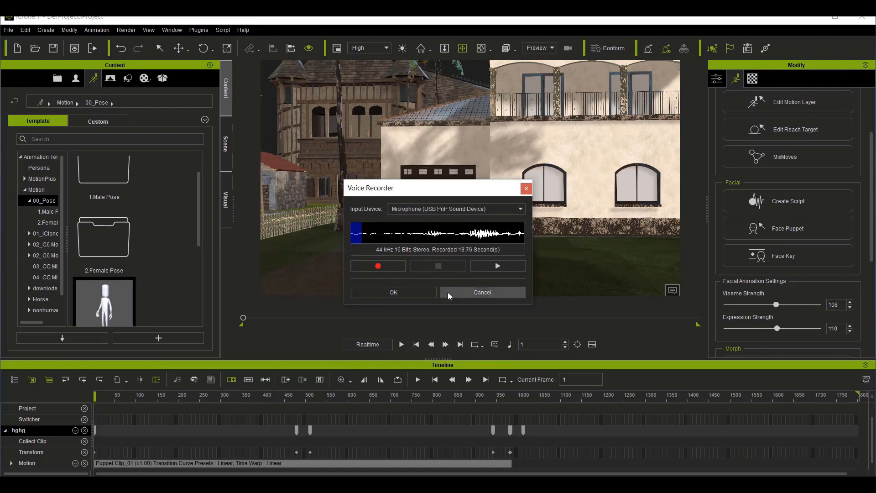
click(387, 292)
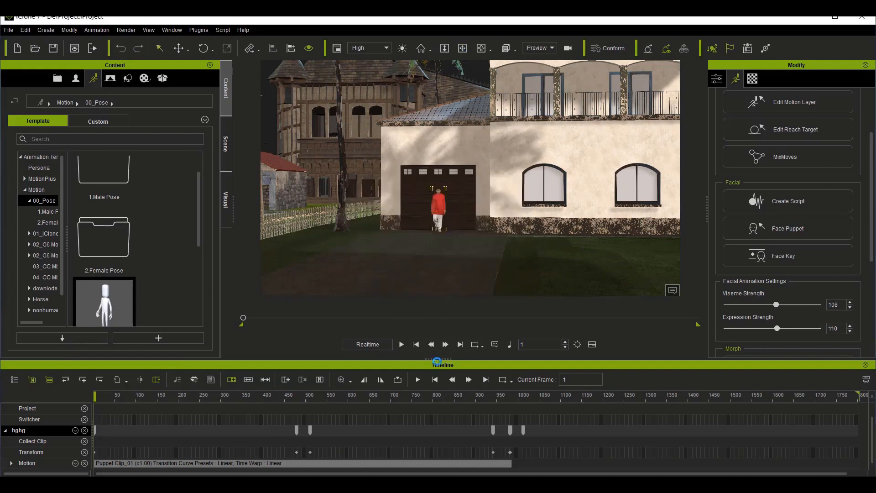
Step: Show the Viseme track for the hghg avatar in the timeline
click(75, 430)
click(81, 352)
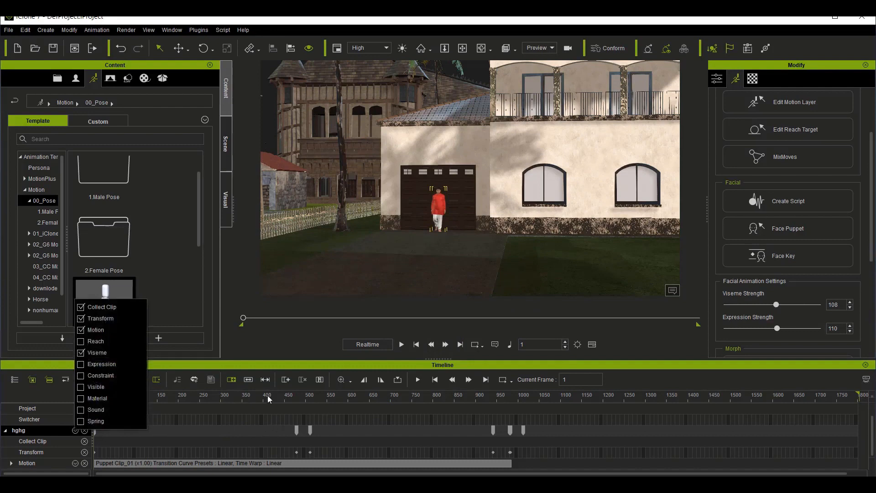
click(199, 404)
click(198, 405)
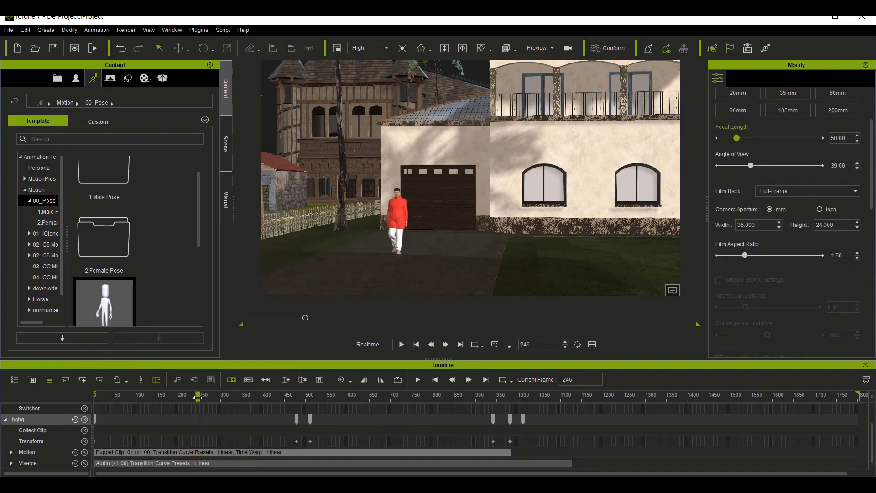
Step: Play the scene with the recorded voice from frame 1 to about frame 1024
drag(182, 394, 71, 392)
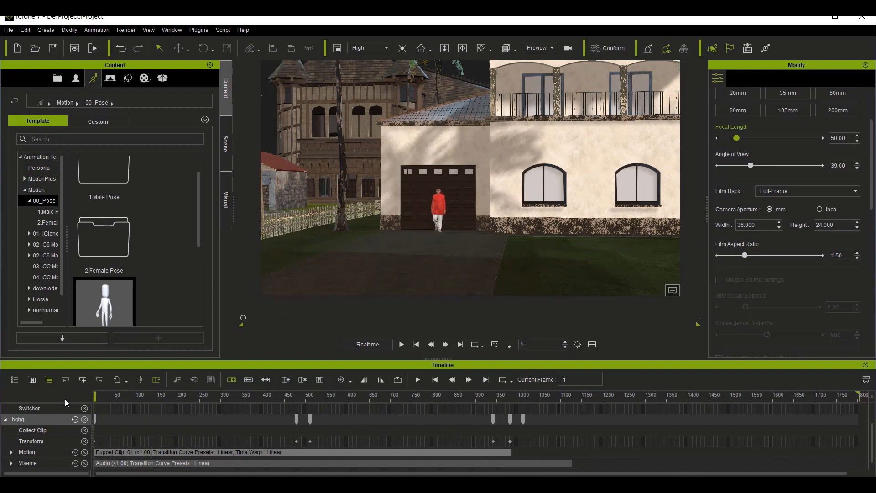
key(space)
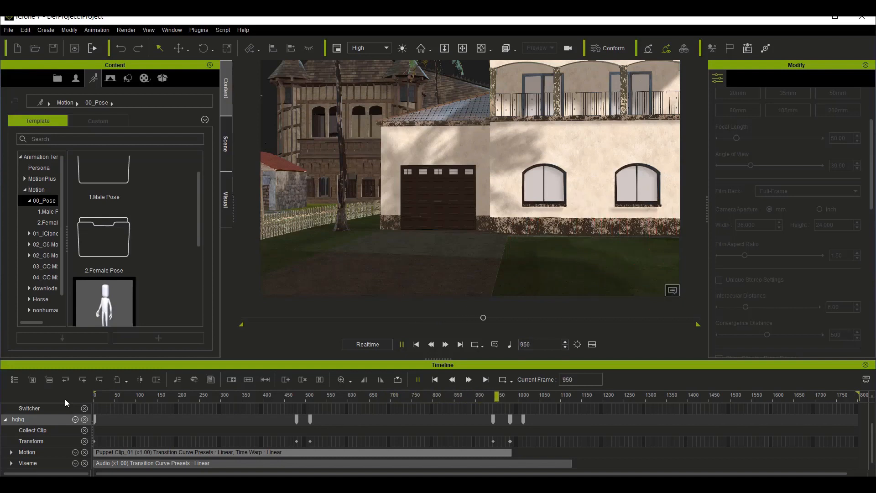
key(space)
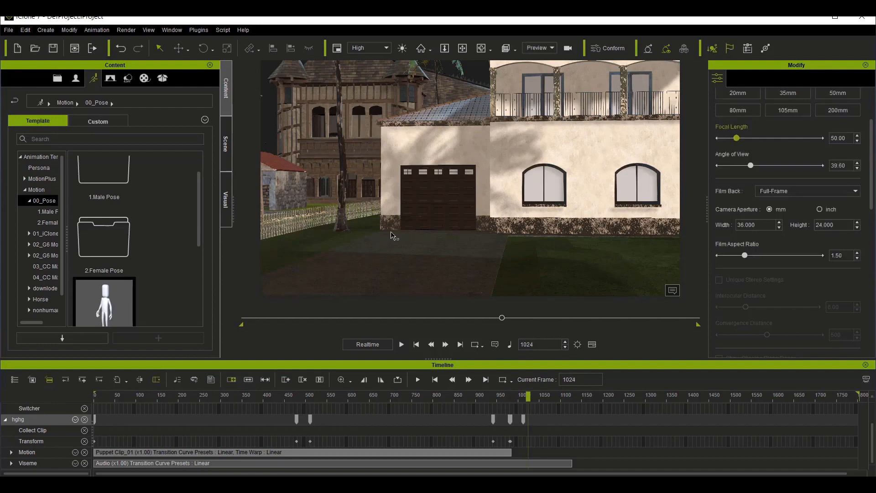
Step: Review the voice timing against both avatars' movement from frame 899 to the audio clip's end at frame 1127
click(463, 48)
drag(473, 243, 305, 223)
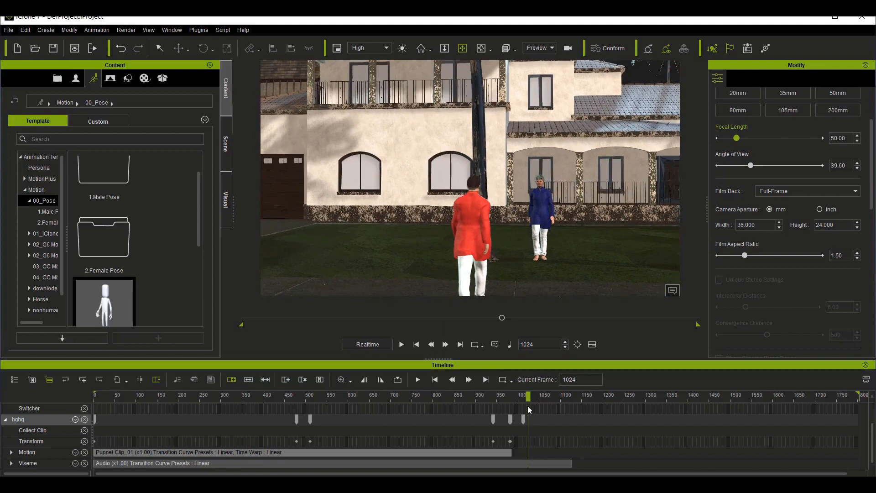
drag(525, 395, 472, 402)
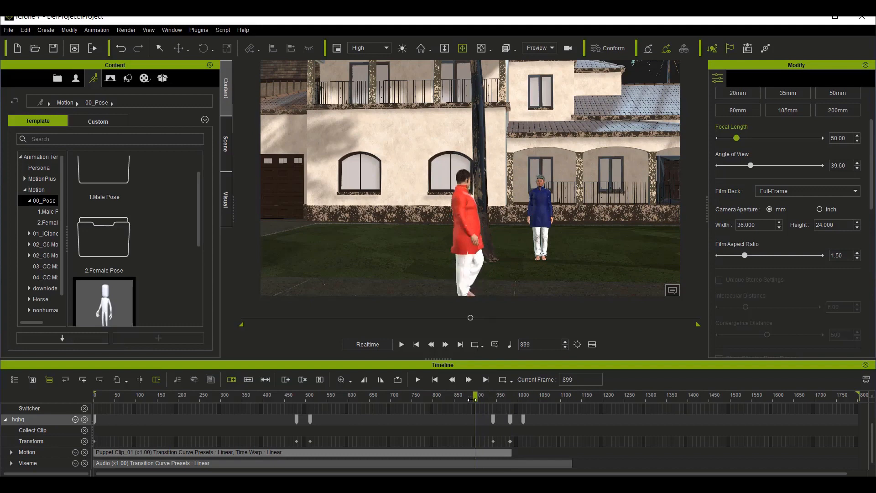
key(space)
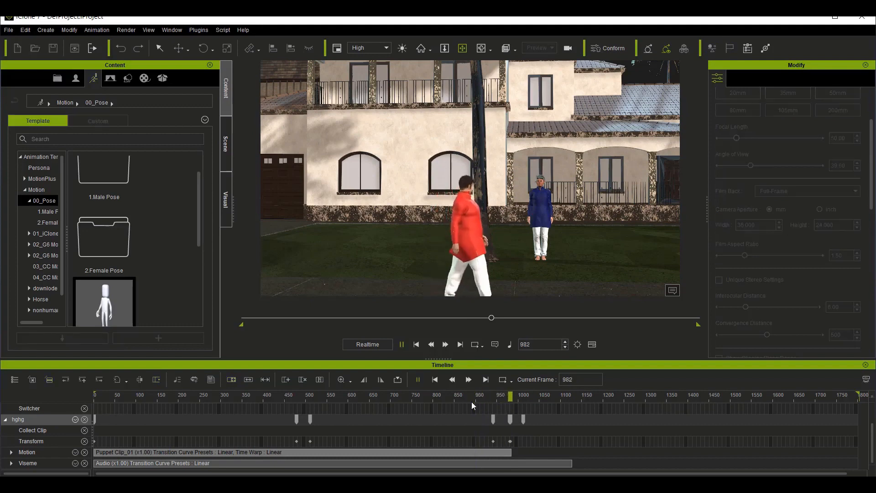
key(space)
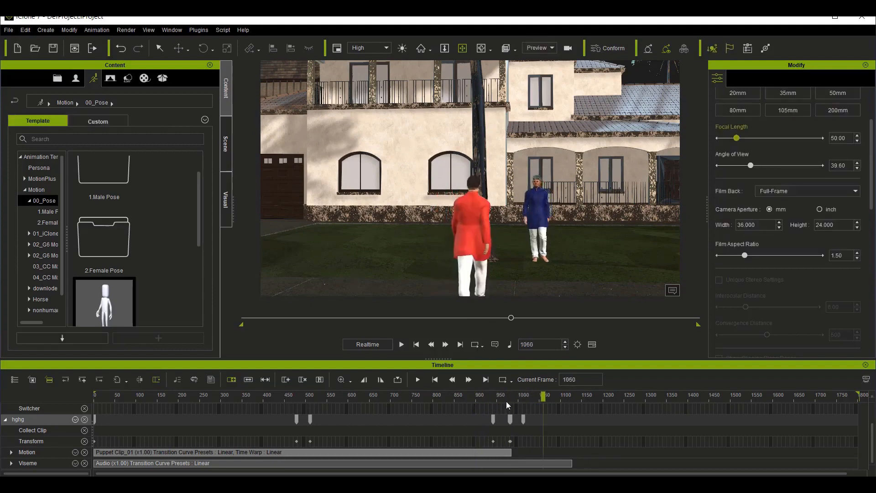
drag(557, 400, 573, 404)
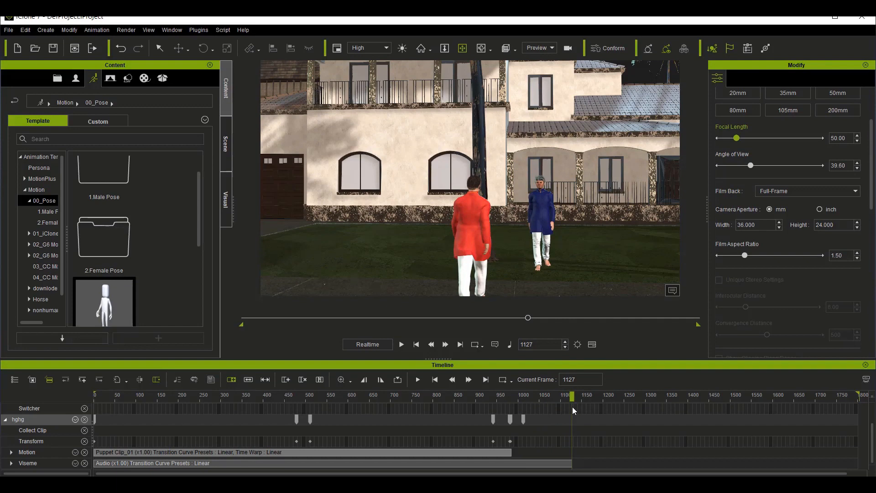
Step: Check which sub-tracks are enabled for the hghg avatar's Viseme track
click(70, 467)
click(75, 464)
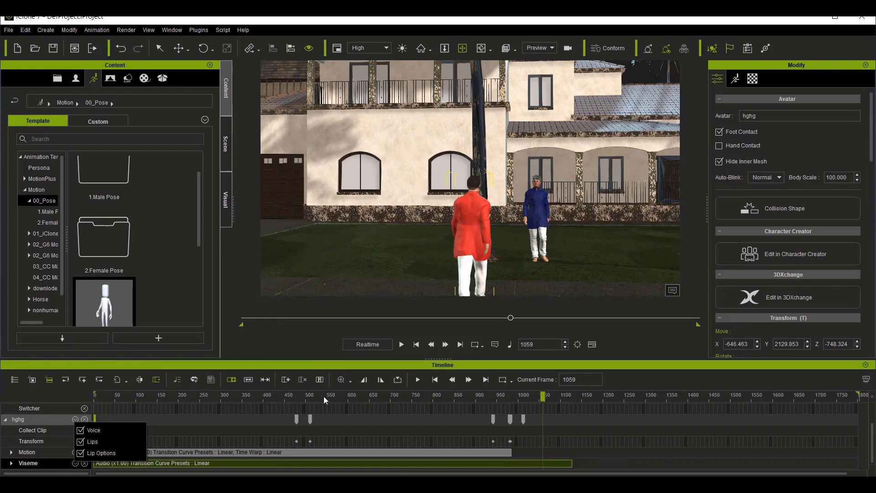
click(613, 381)
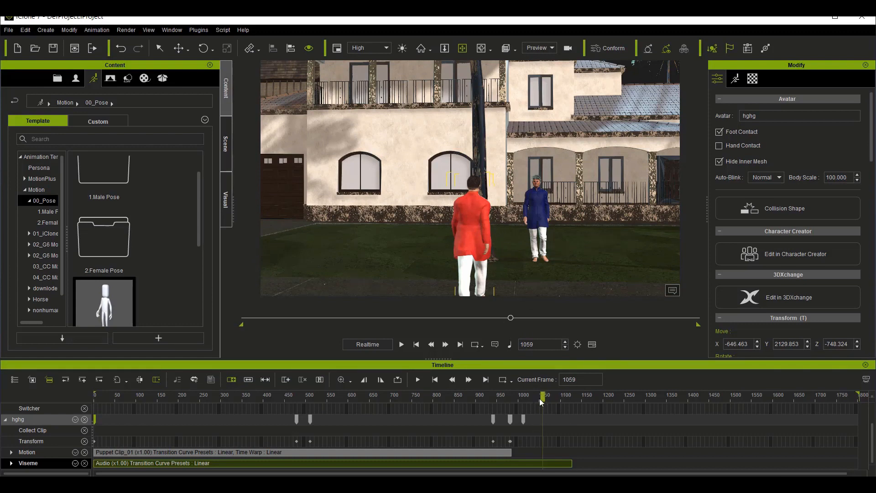
Step: Show the two man avatar's tracks in the timeline and move to frame 1016, near the start of its puppet clip
drag(542, 395, 593, 398)
click(552, 219)
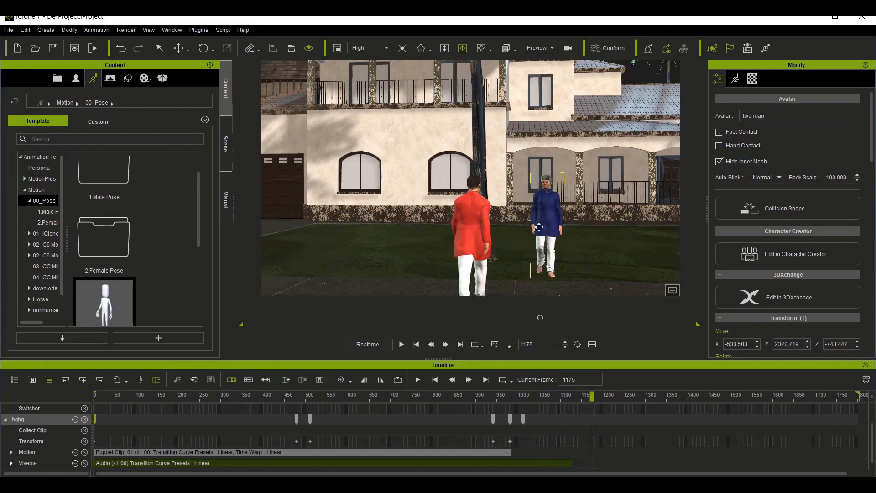
click(34, 380)
scroll(548, 425, down, 1)
scroll(550, 423, down, 2)
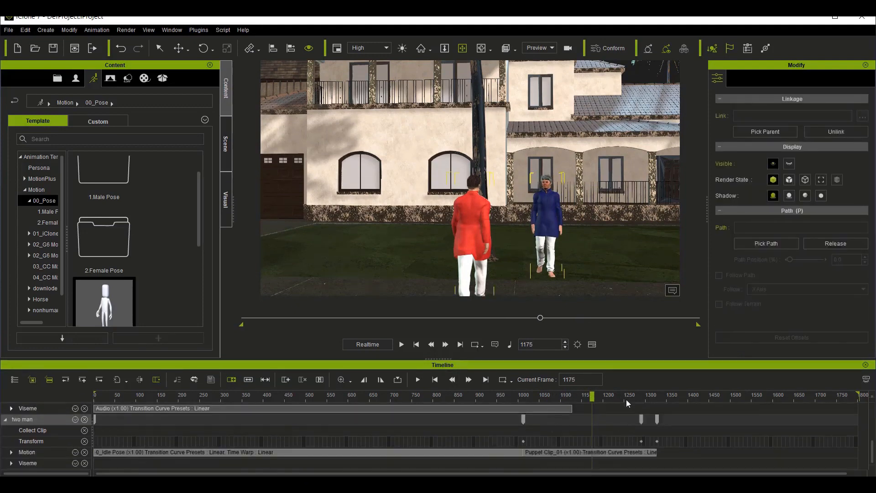
drag(594, 395, 523, 402)
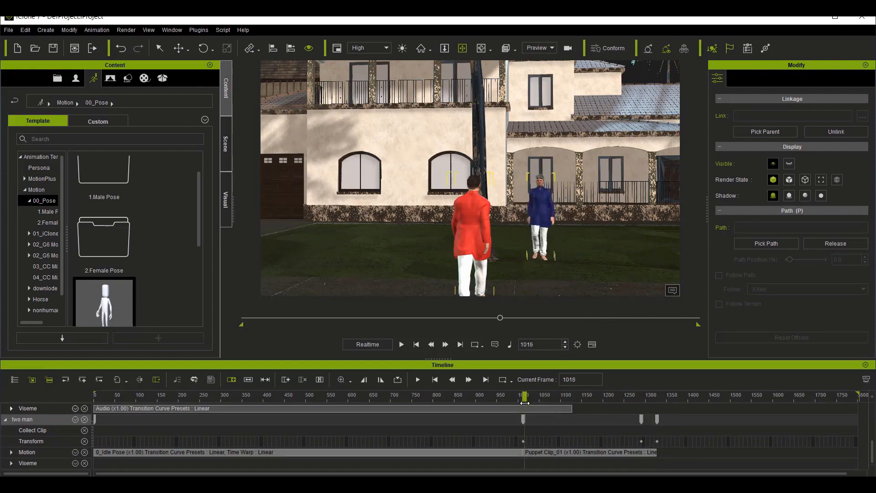
Step: Record the 01_Bored idle motion for the hghg avatar with Motion Puppet from frame 1016 to about frame 1125
click(477, 217)
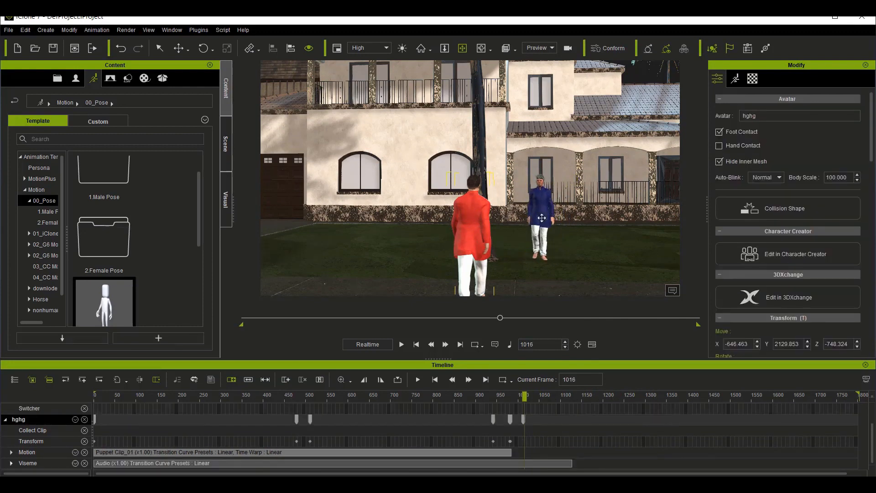
click(741, 81)
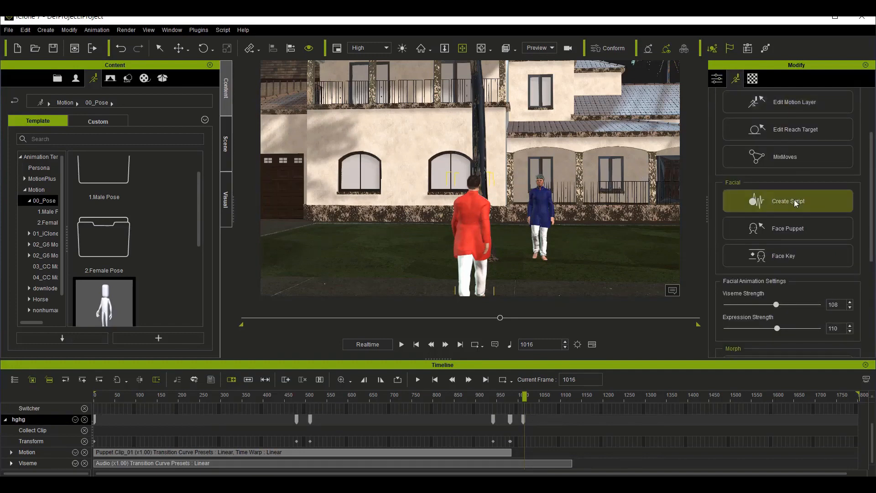
scroll(795, 199, up, 3)
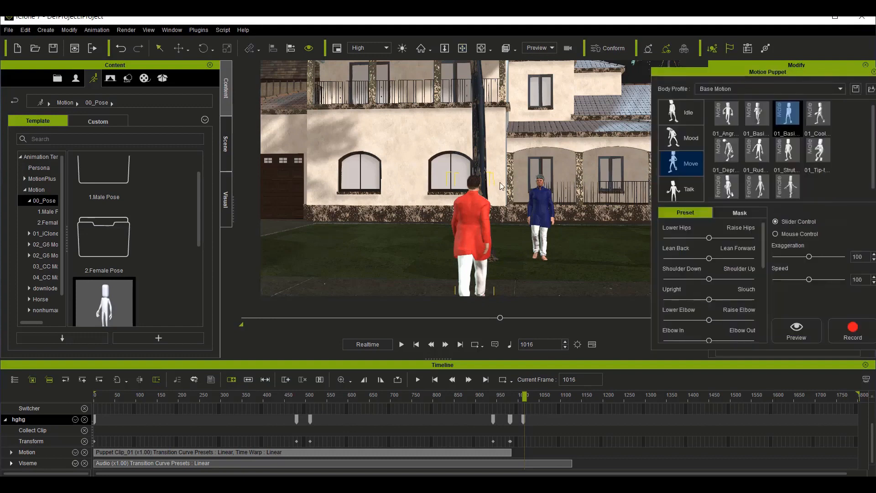
click(687, 119)
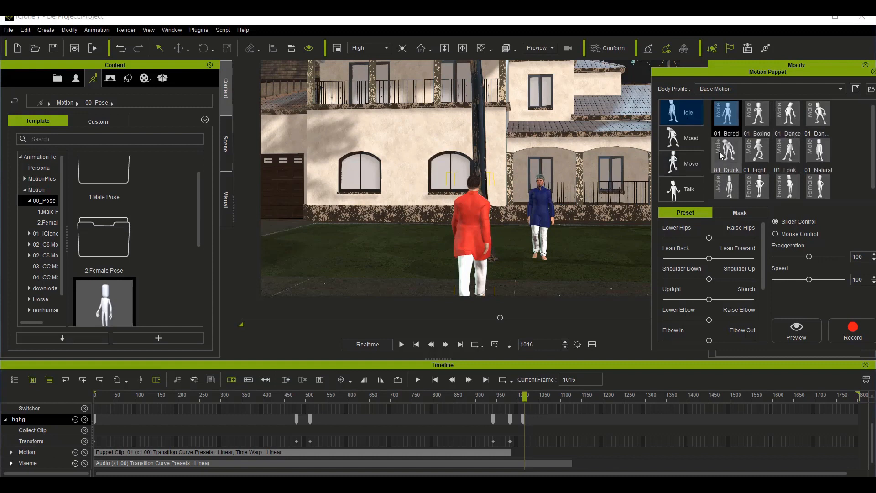
click(730, 116)
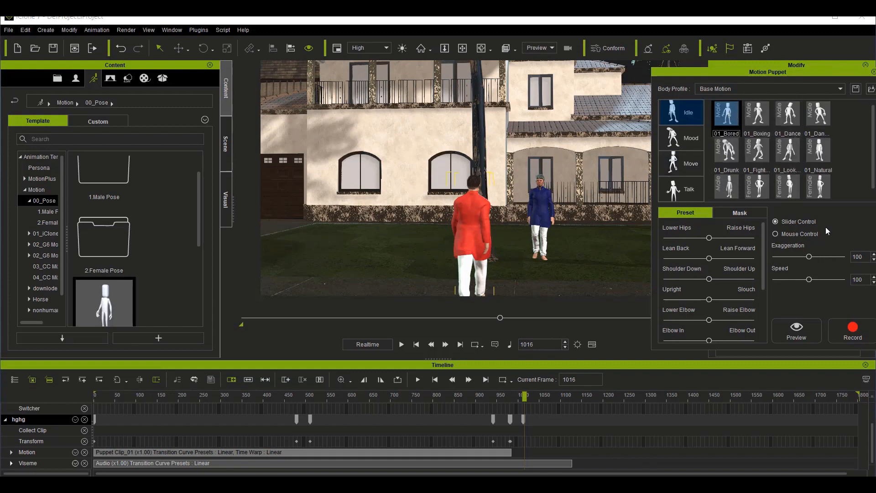
click(849, 332)
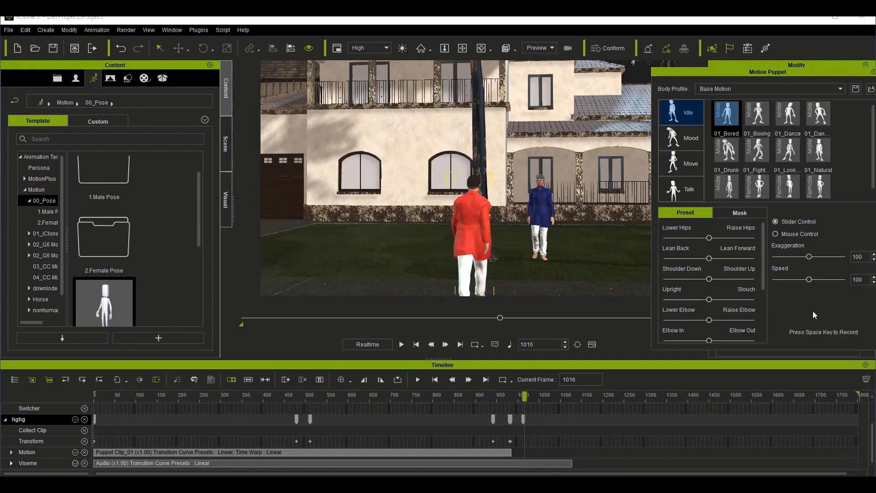
key(space)
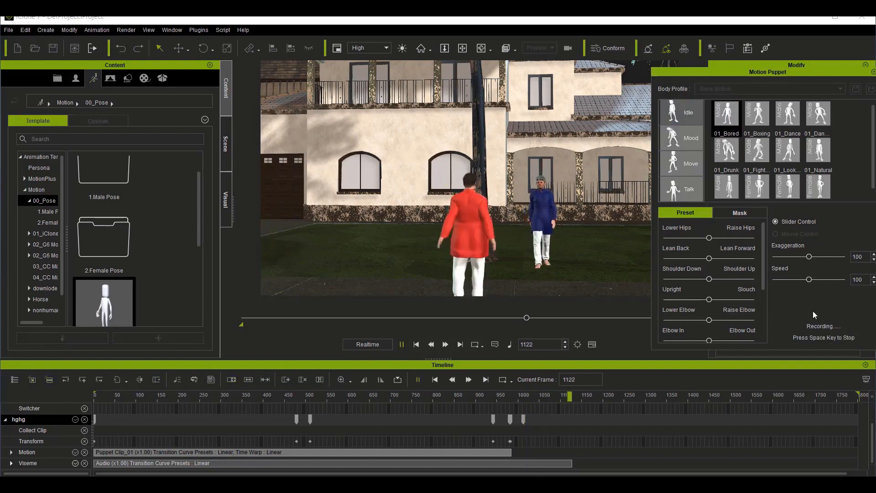
key(space)
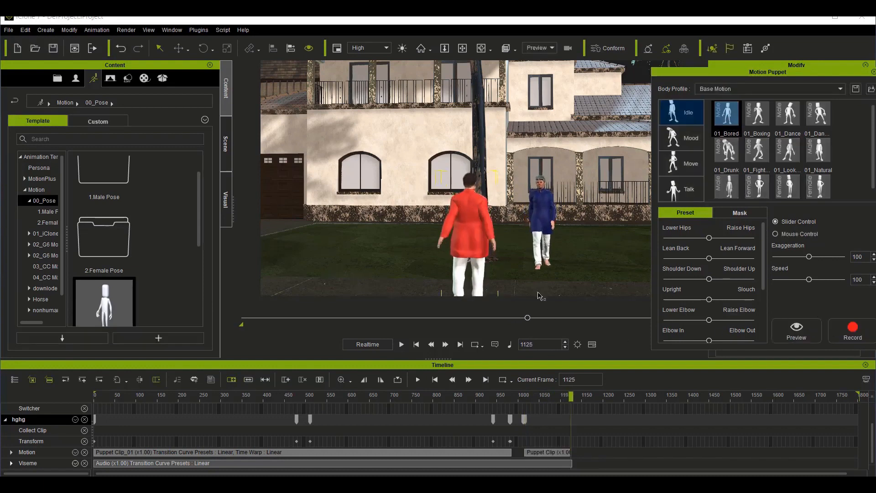
Step: Extend hghg's new idle puppet clip to about frame 1228 and check both avatars' poses up to frame 1355
click(566, 452)
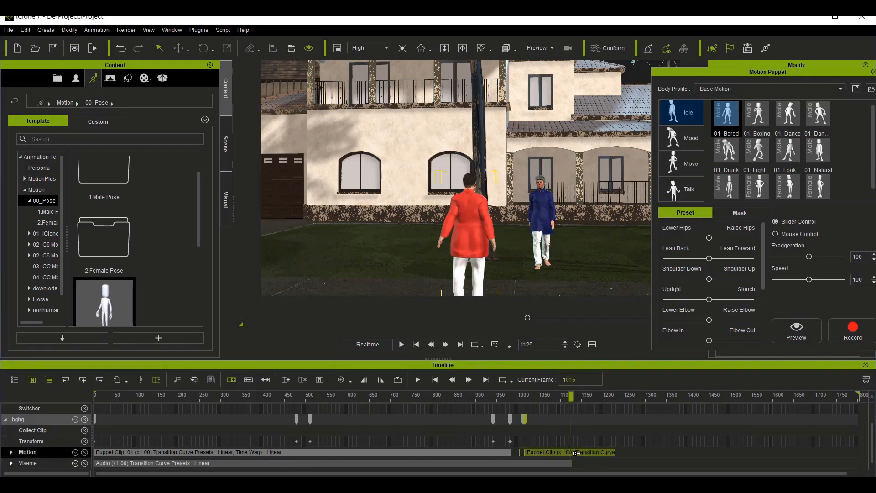
click(578, 397)
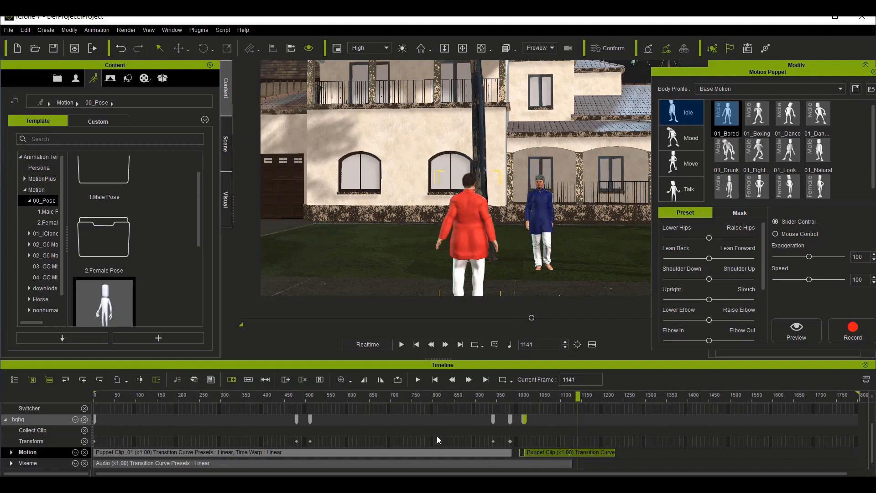
scroll(437, 436, up, 2)
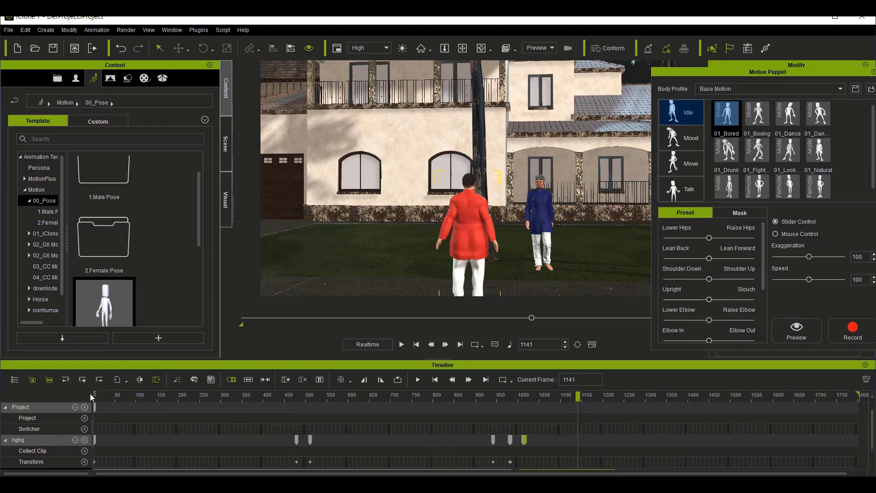
scroll(584, 438, down, 2)
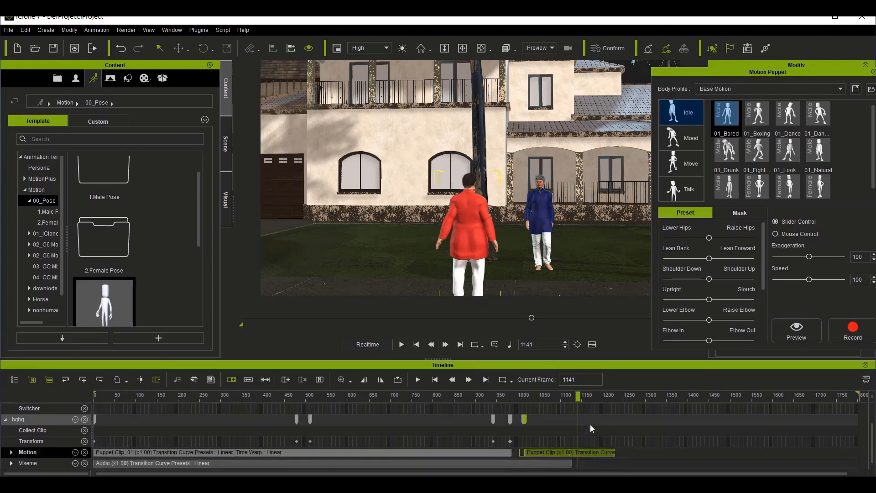
drag(578, 395, 669, 413)
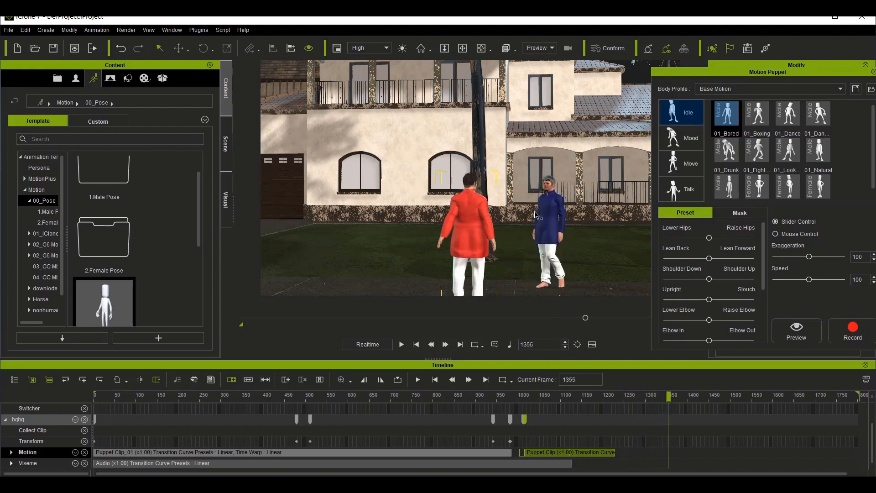
click(615, 397)
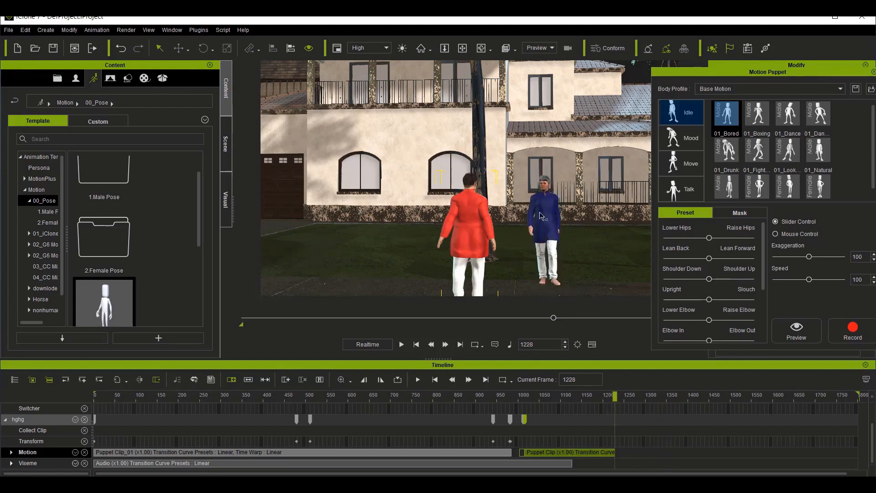
Step: List the two man avatar's tracks in the timeline again and move to the end of its puppet clip at frame 1326
click(19, 380)
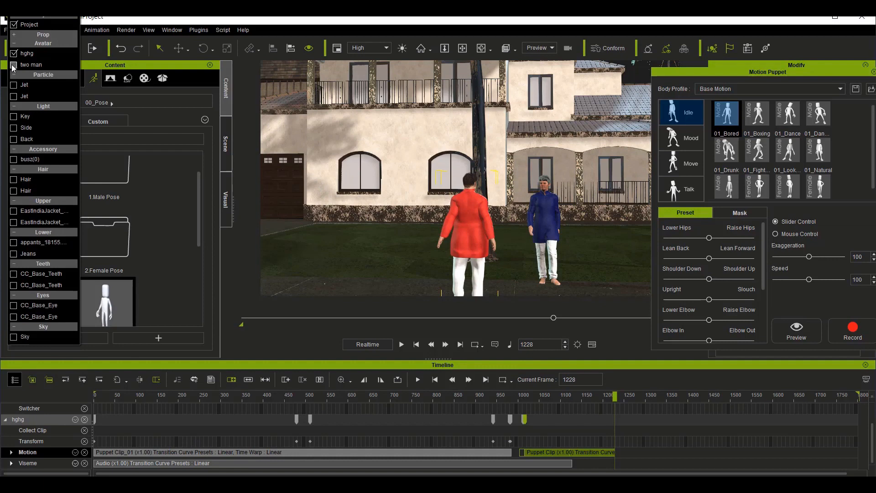
click(216, 344)
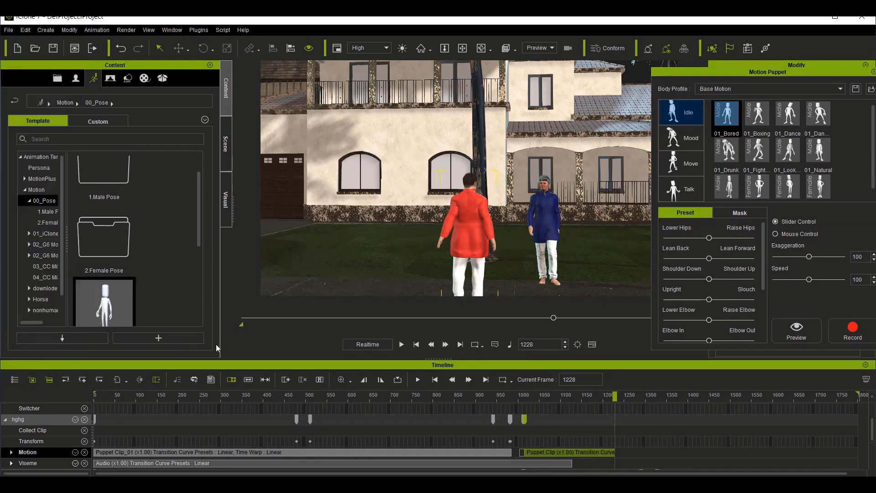
scroll(445, 445, down, 3)
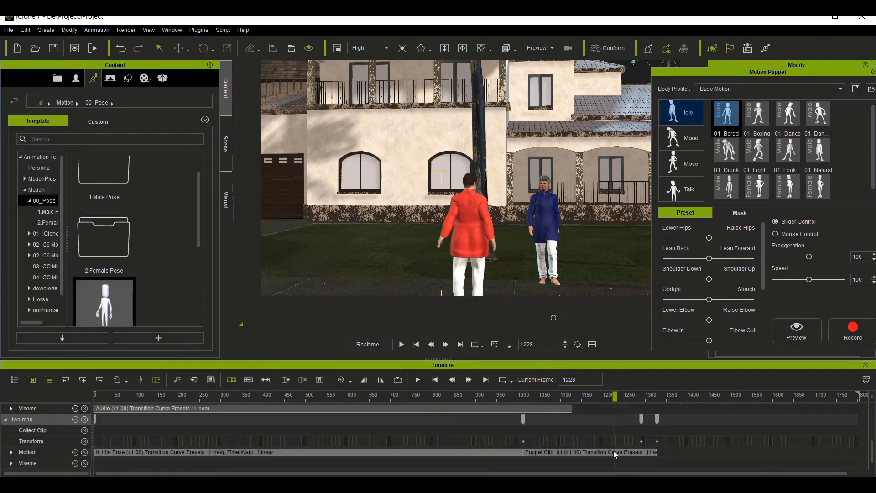
scroll(614, 451, up, 1)
scroll(614, 451, down, 1)
drag(616, 396, 656, 399)
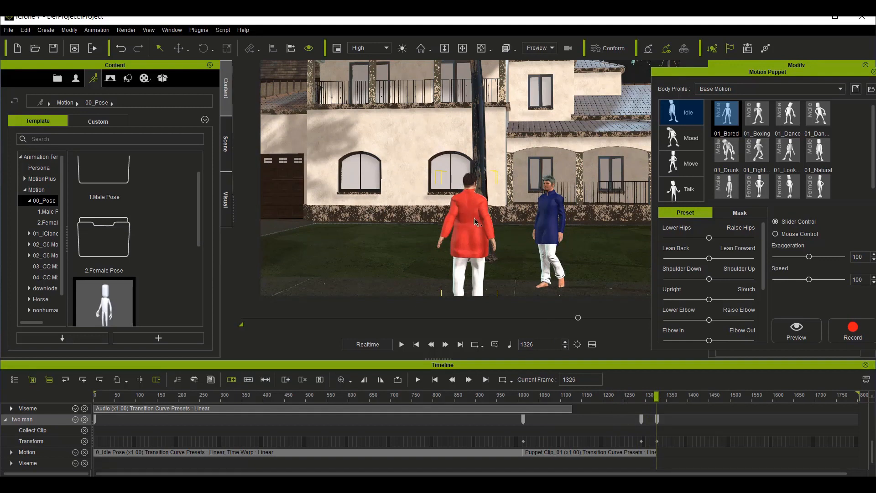
Step: Preview the second male 01_Expl motion from the Talk set on the hghg avatar from frame 1326, seen close from the front
key(f)
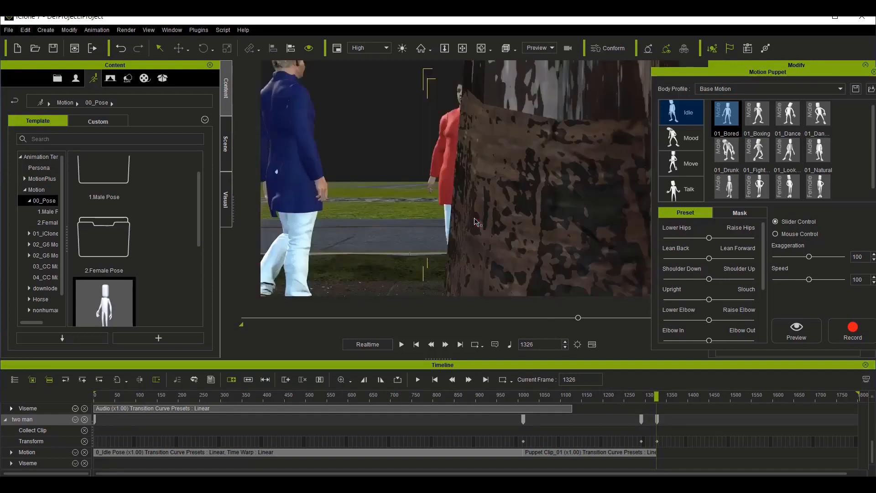
click(482, 47)
drag(446, 184, 446, 208)
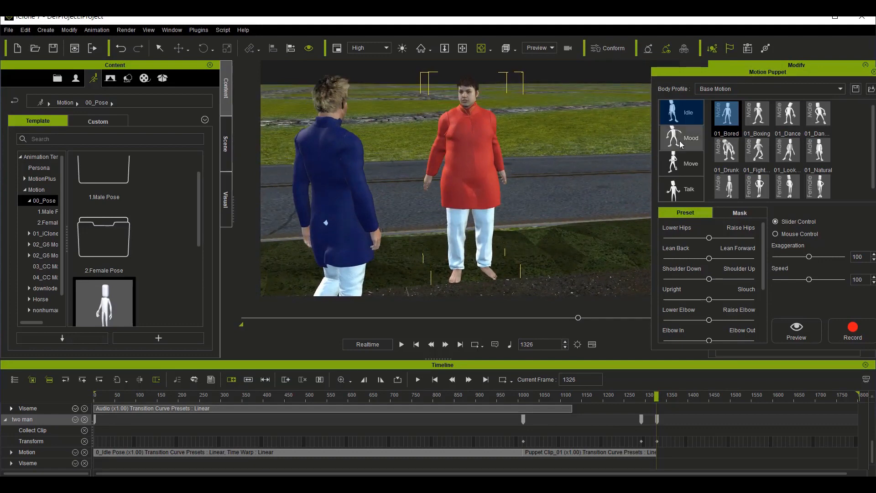
click(686, 197)
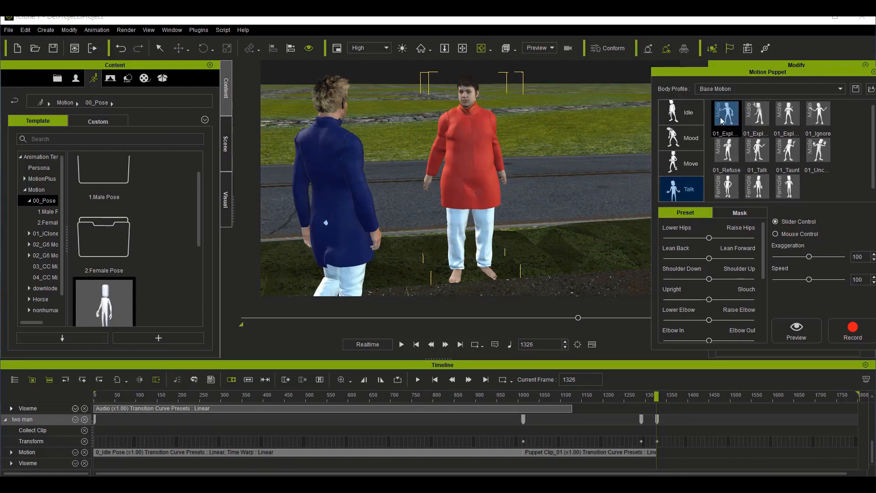
click(761, 115)
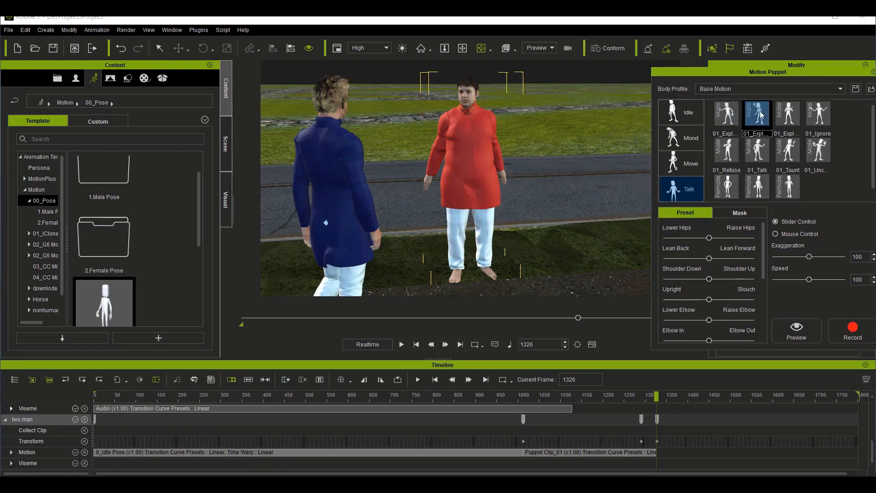
click(795, 320)
key(space)
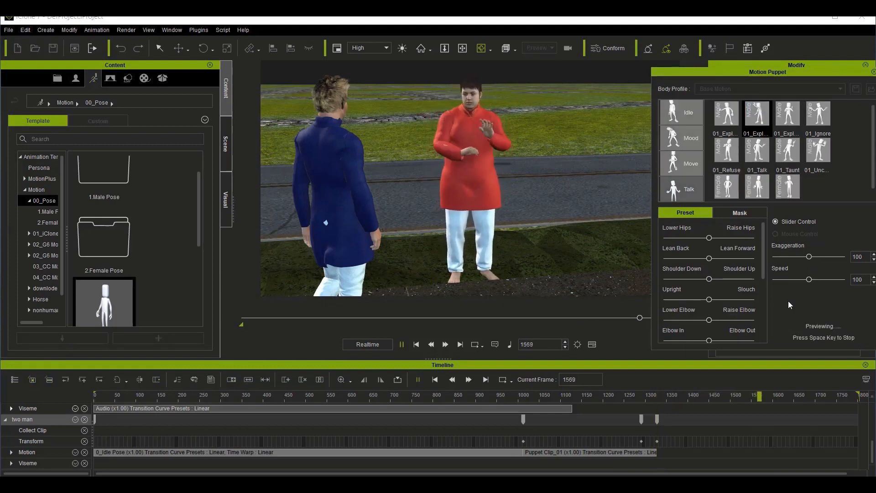
key(space)
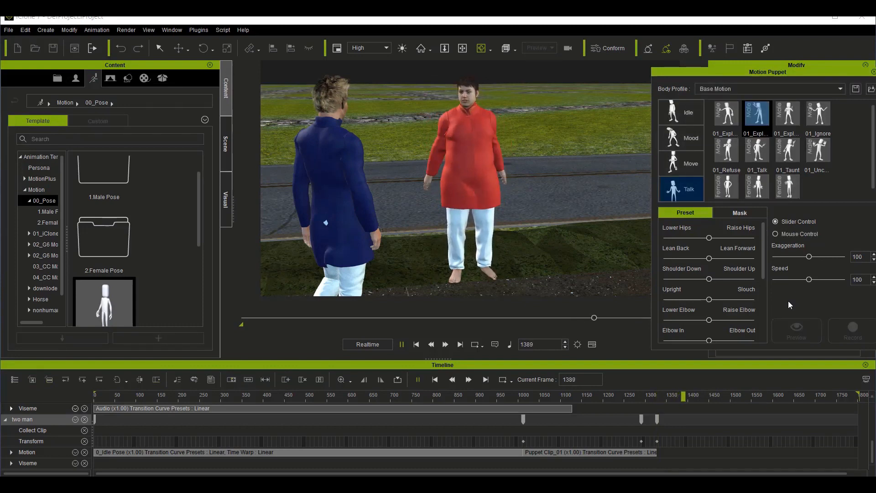
Step: Preview the first male 01_Expl talk motion on the hghg avatar from frame 1330
click(658, 401)
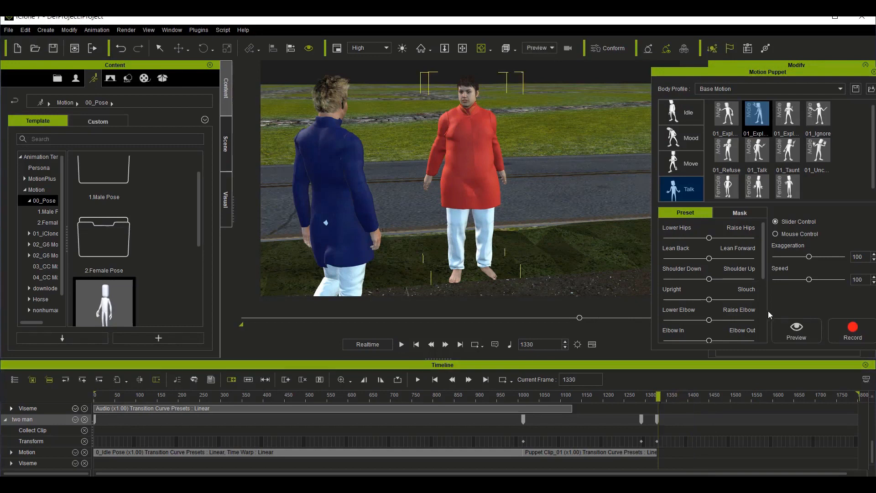
click(720, 124)
click(803, 335)
key(space)
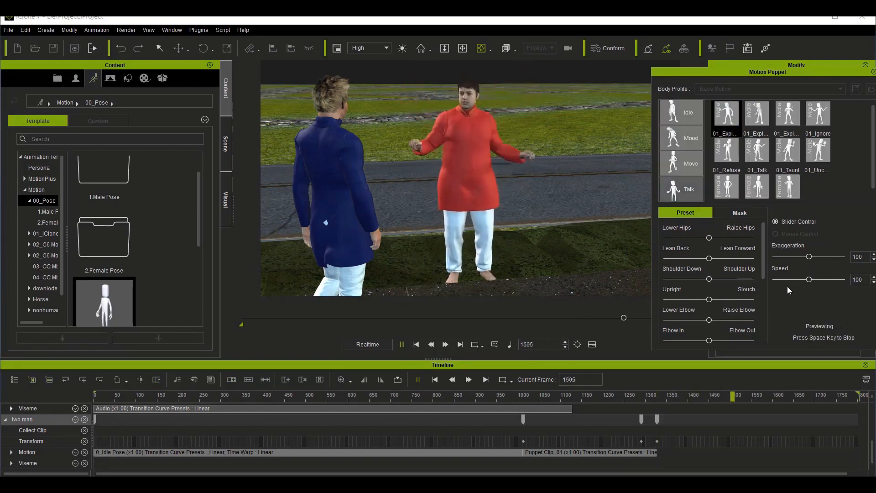
key(space)
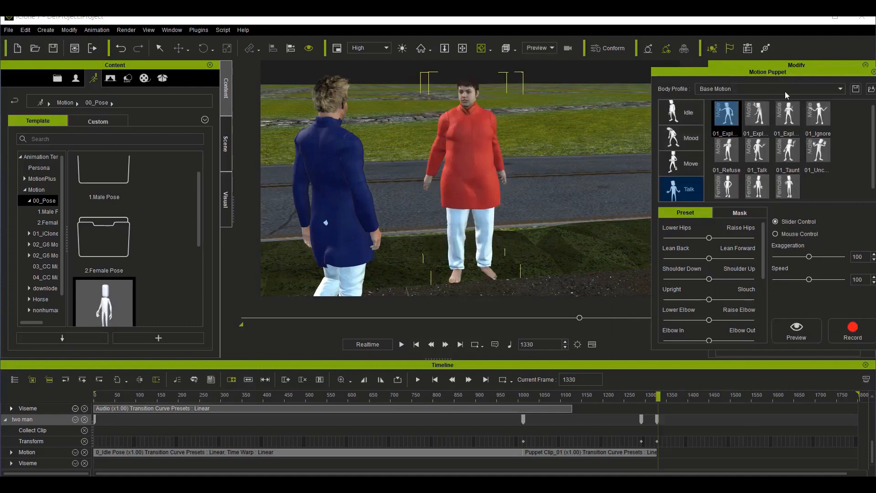
Step: Preview the third male 01_Expl talk motion on the hghg avatar from frame 1330
click(796, 107)
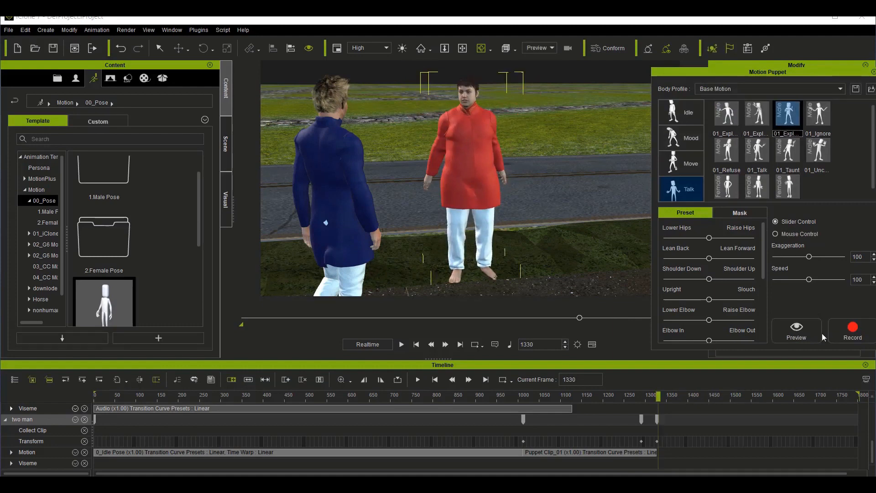
click(803, 337)
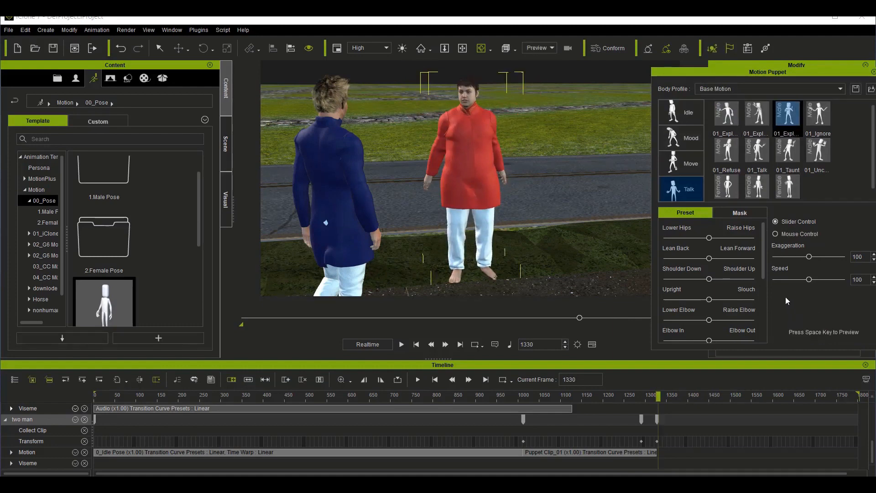
key(space)
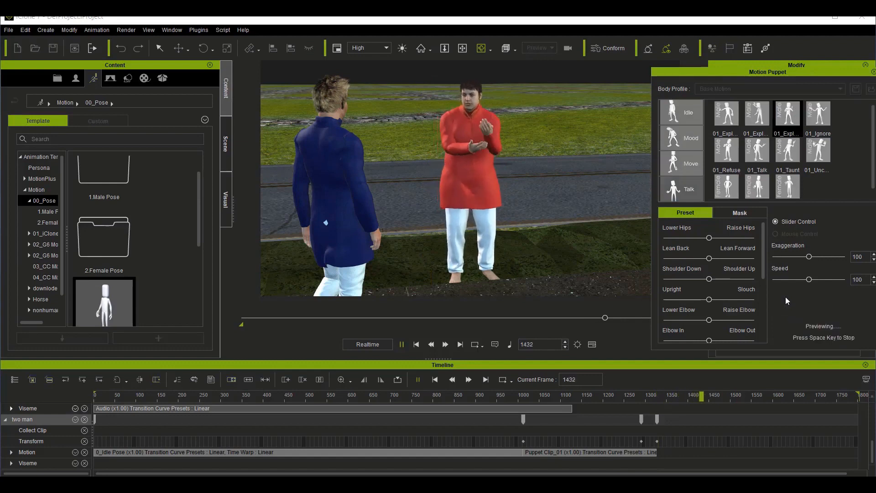
key(space)
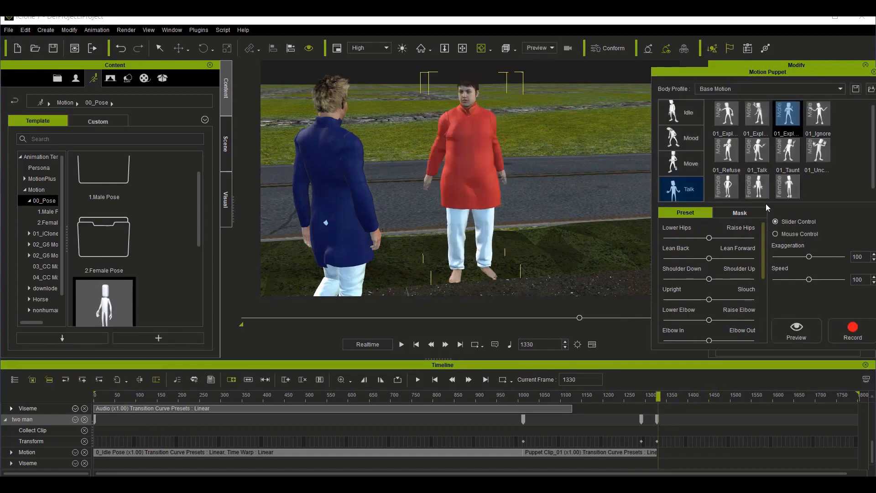
Step: Preview the second male 01_Expl talk motion on the hghg avatar from frame 1330, and return to two man's key at frame 1327
click(758, 115)
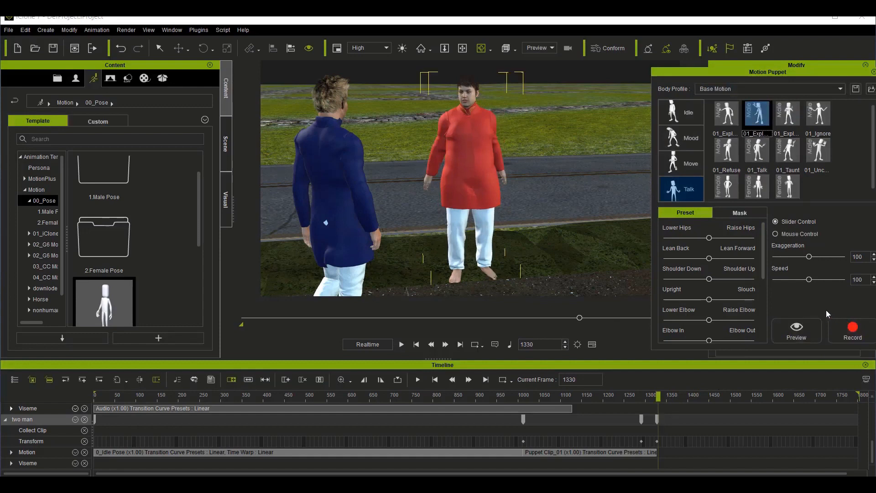
key(space)
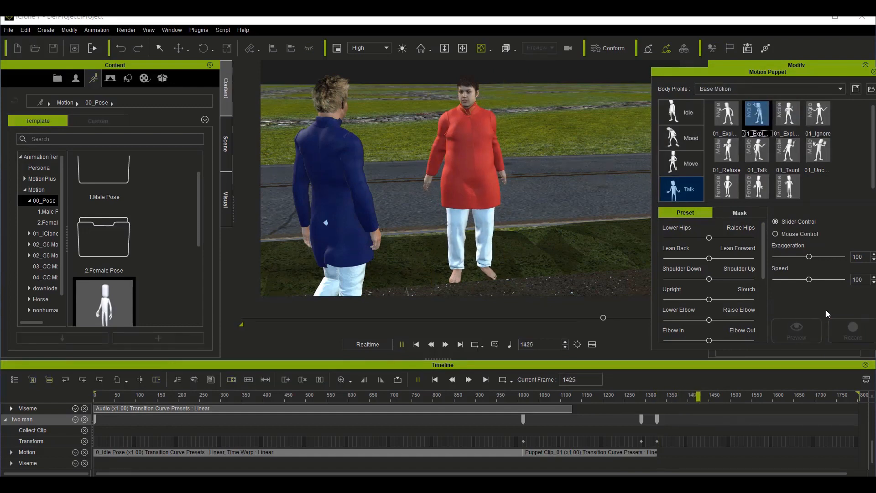
key(space)
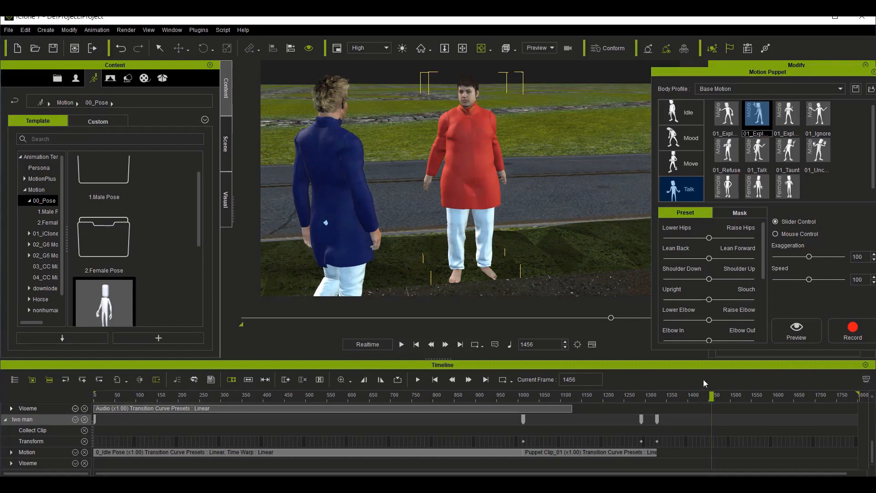
click(657, 419)
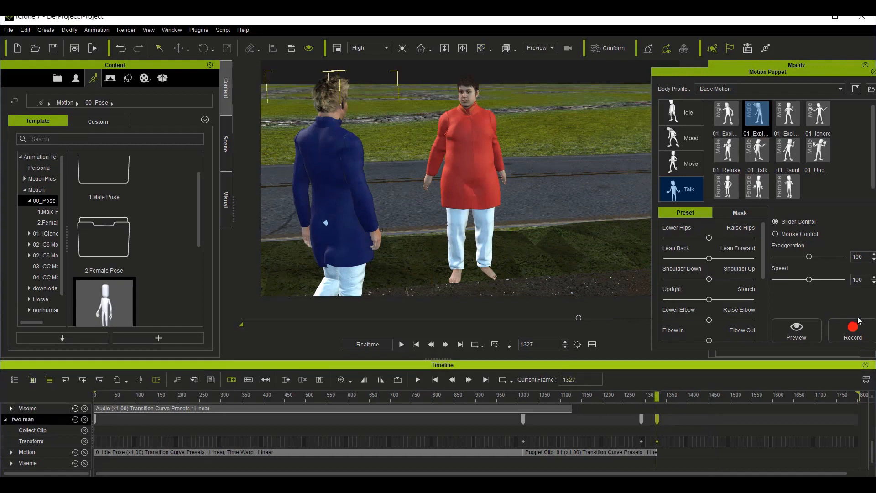
click(838, 335)
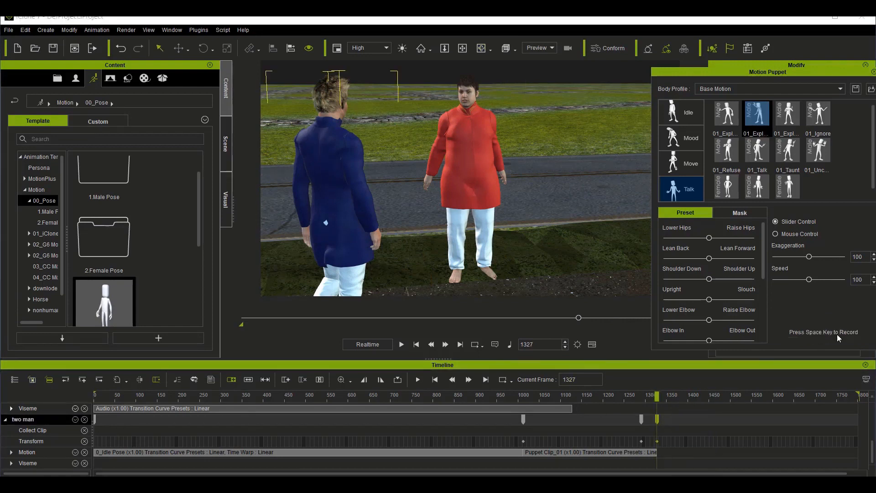
key(space)
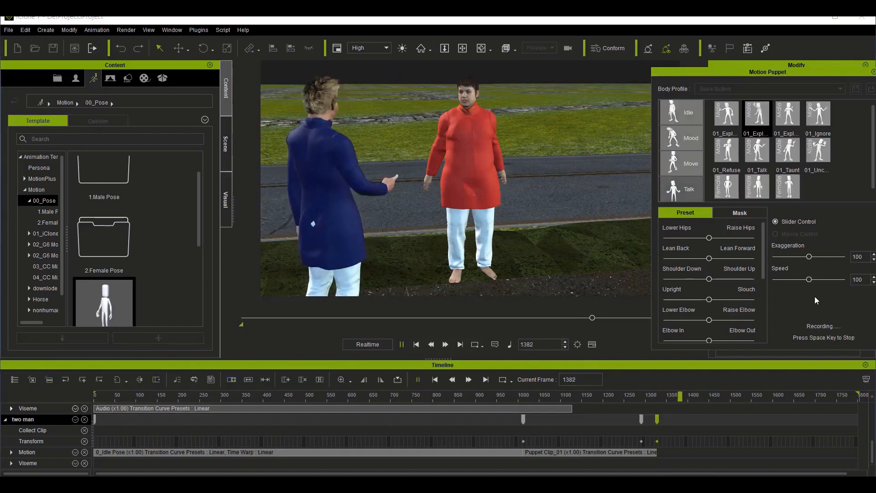
key(space)
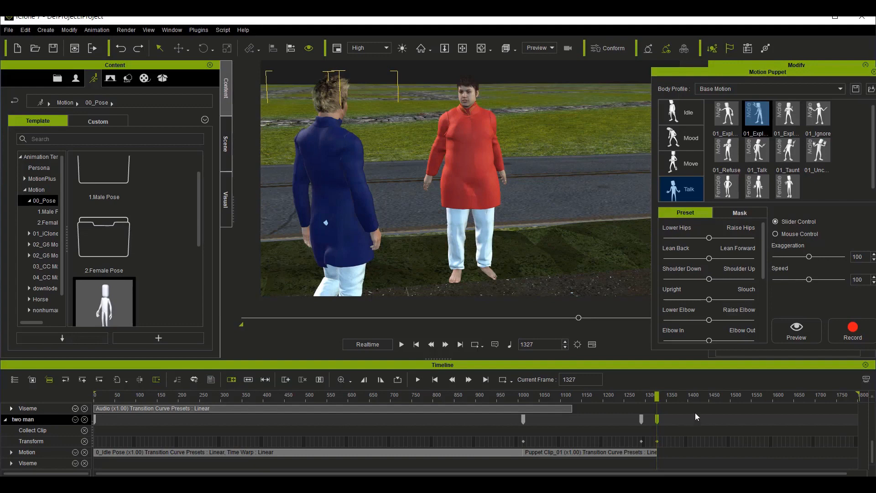
Step: Select the hghg avatar and record the second male 01_Expl talk motion on it from frame 1327 to about frame 1632
scroll(627, 422, up, 3)
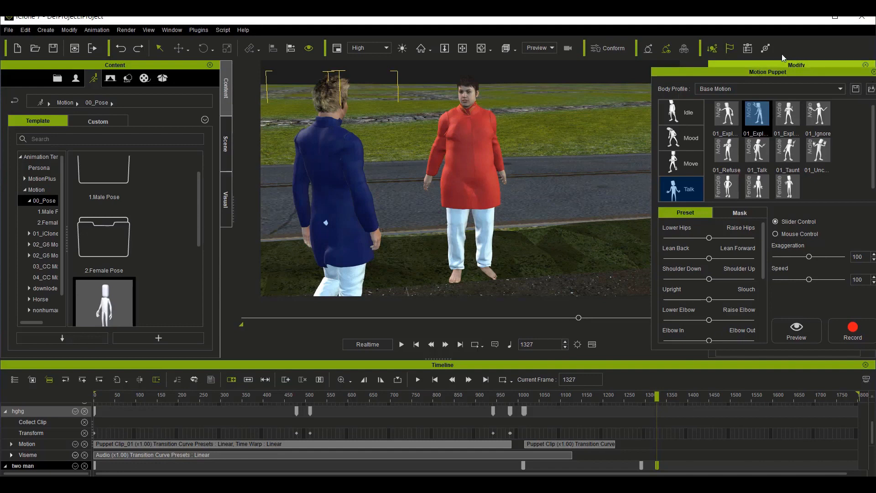
click(873, 72)
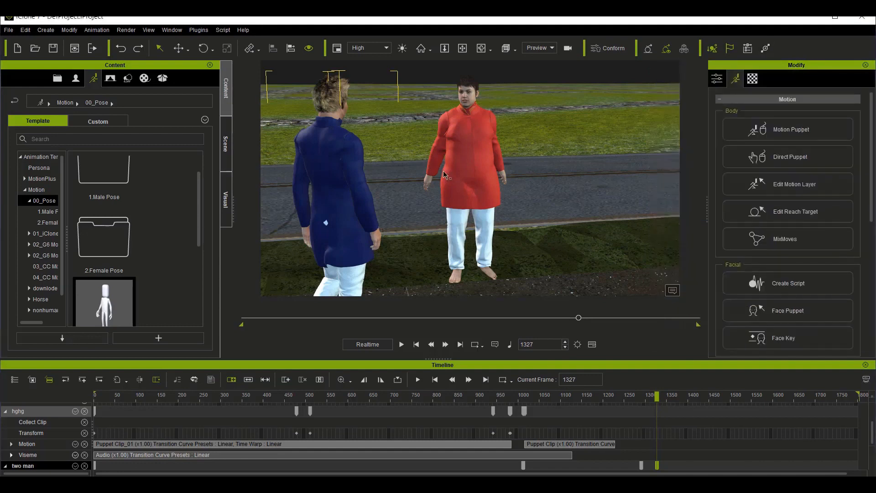
click(466, 187)
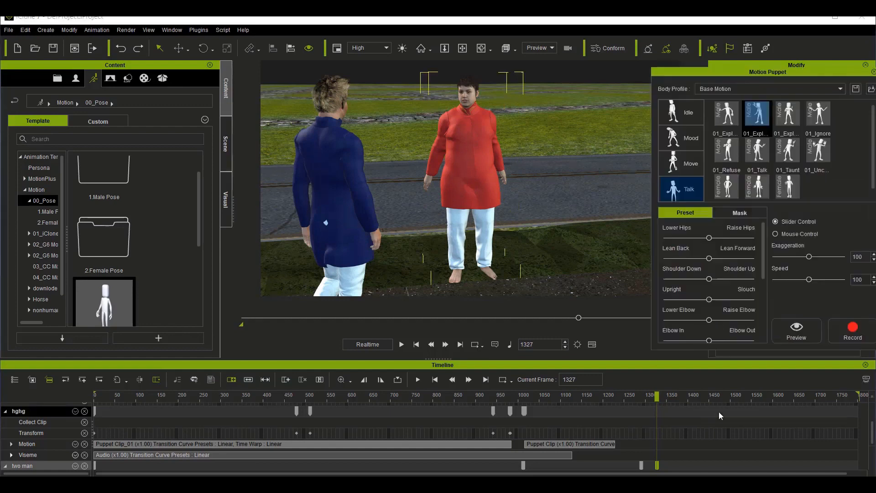
scroll(711, 419, down, 2)
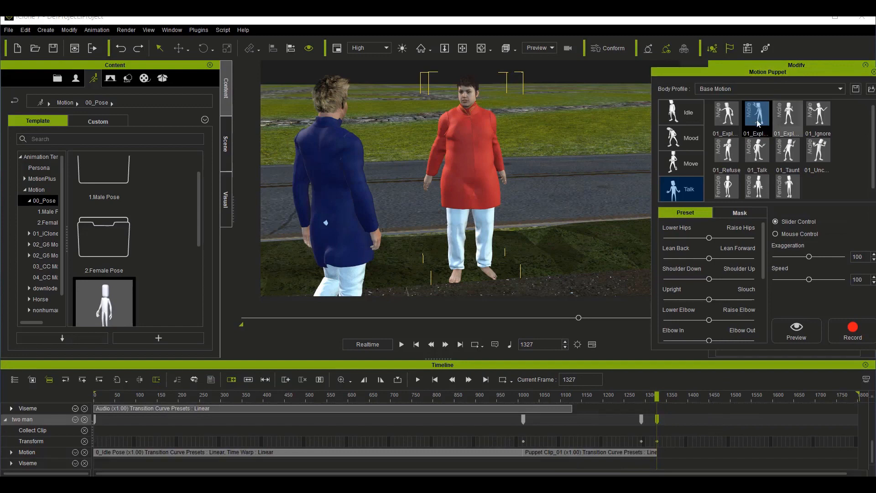
click(849, 334)
key(space)
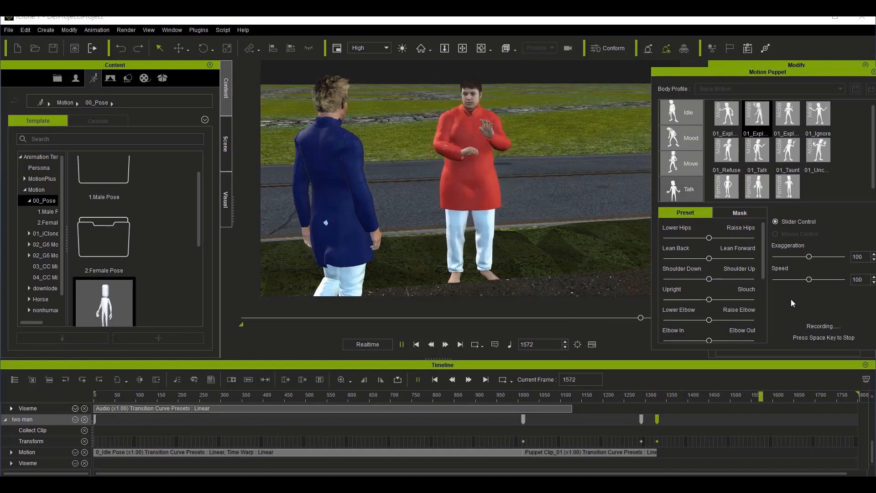
key(space)
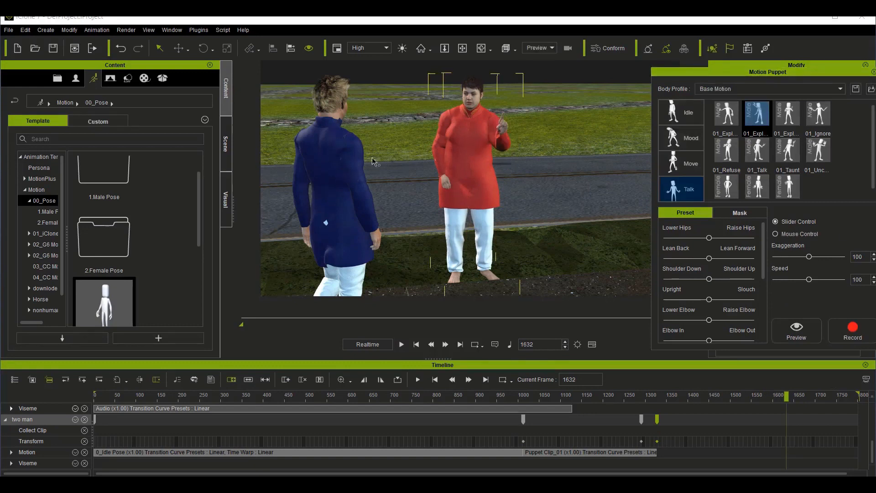
Step: Apply the idle pose to the hghg avatar at frame 1632, directly after its recorded talk clip
click(873, 72)
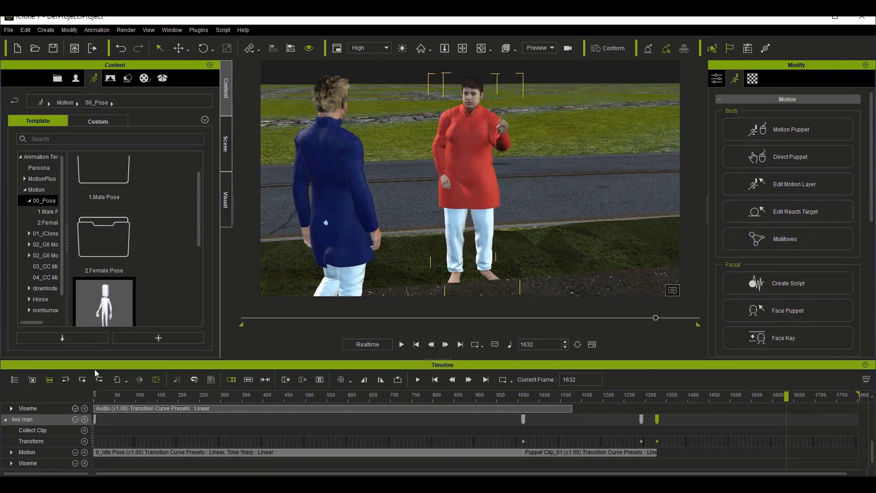
drag(117, 307, 500, 270)
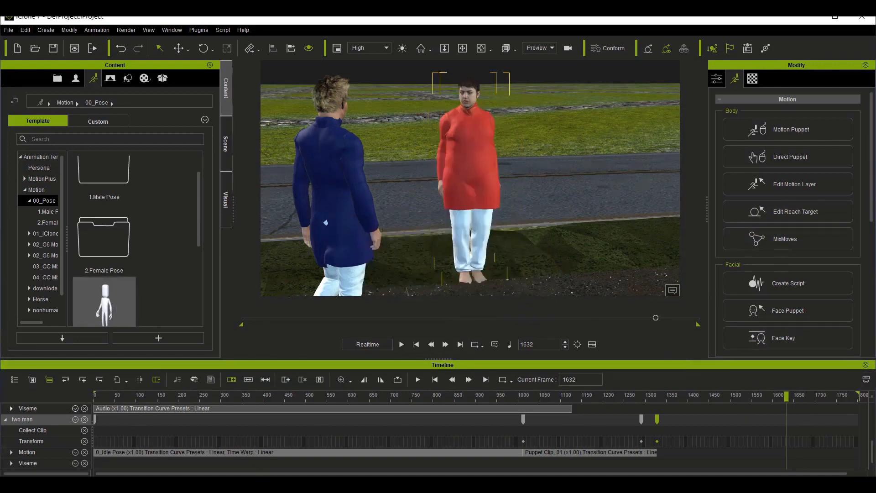
scroll(697, 414, up, 4)
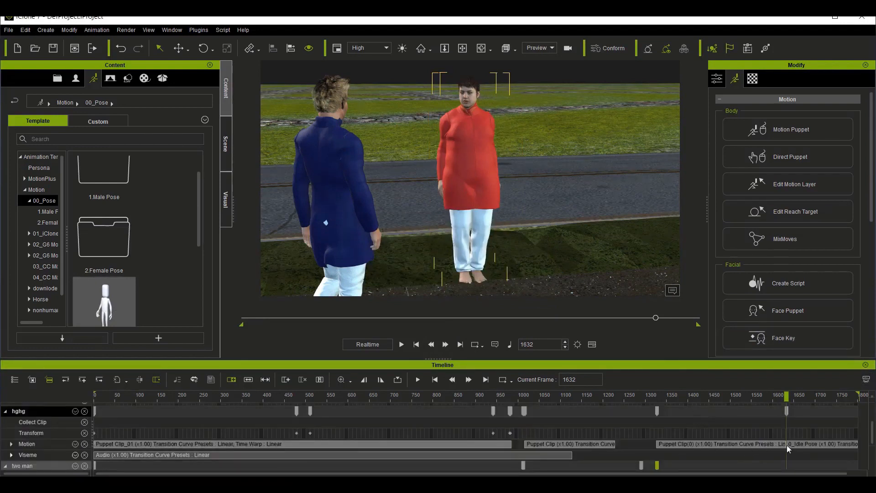
Step: Record a microphone voice script of about 5.2 seconds for hghg at frame 1328, and play the dialogue back with the talk motion
drag(779, 395, 655, 403)
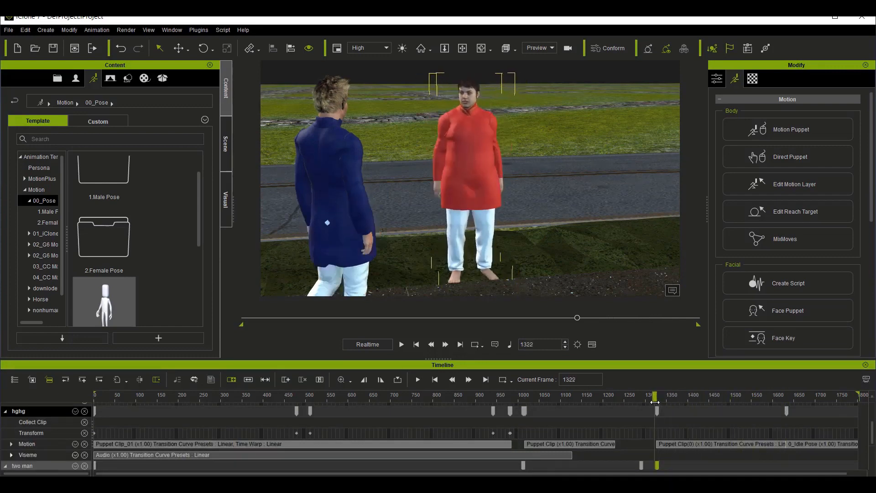
drag(656, 404, 657, 404)
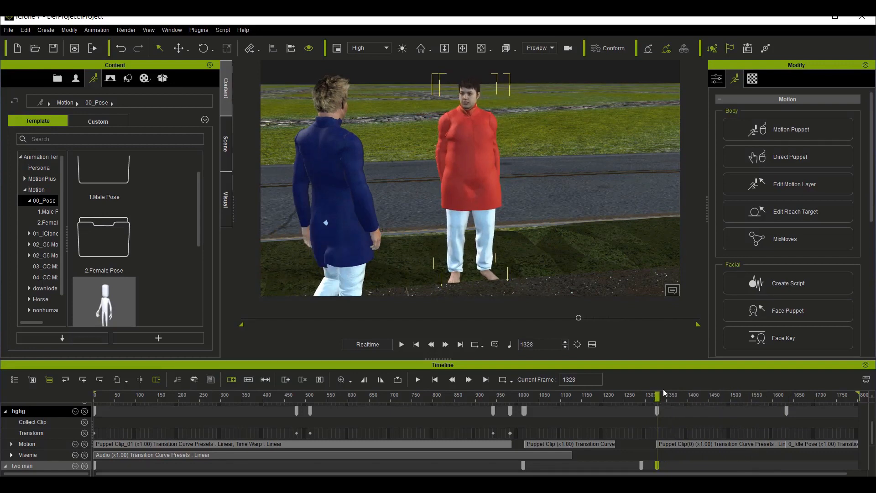
click(787, 284)
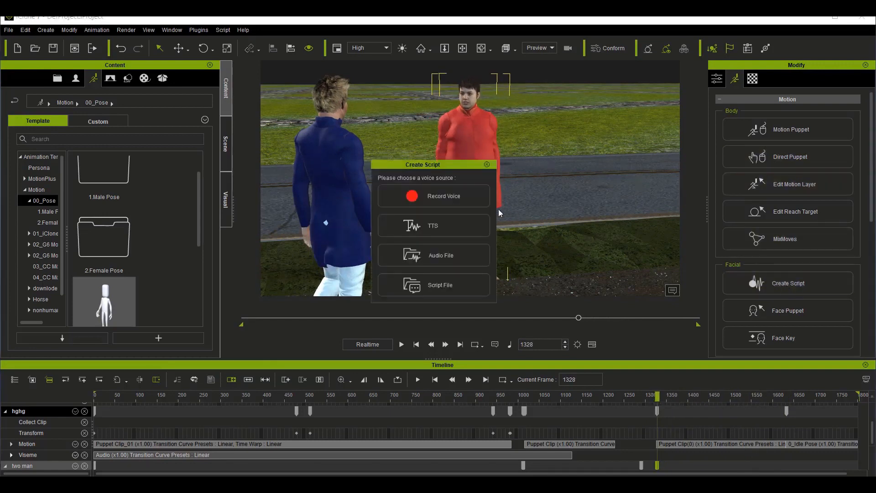
click(437, 200)
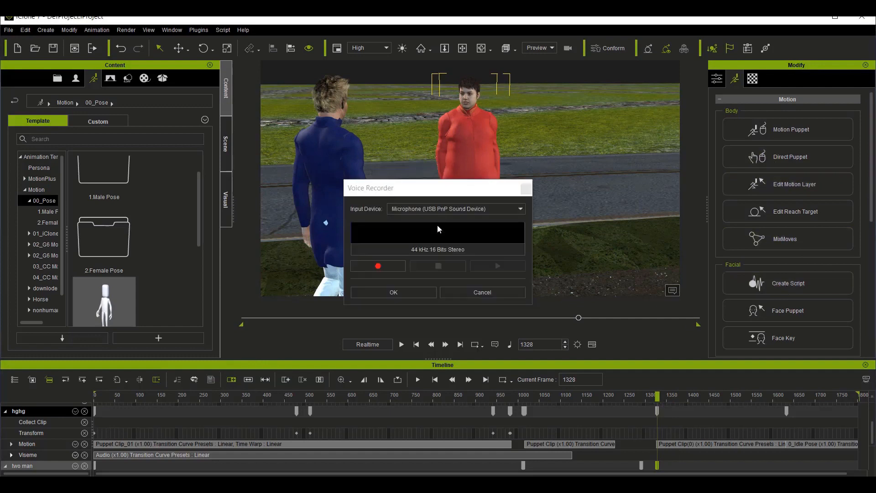
click(390, 269)
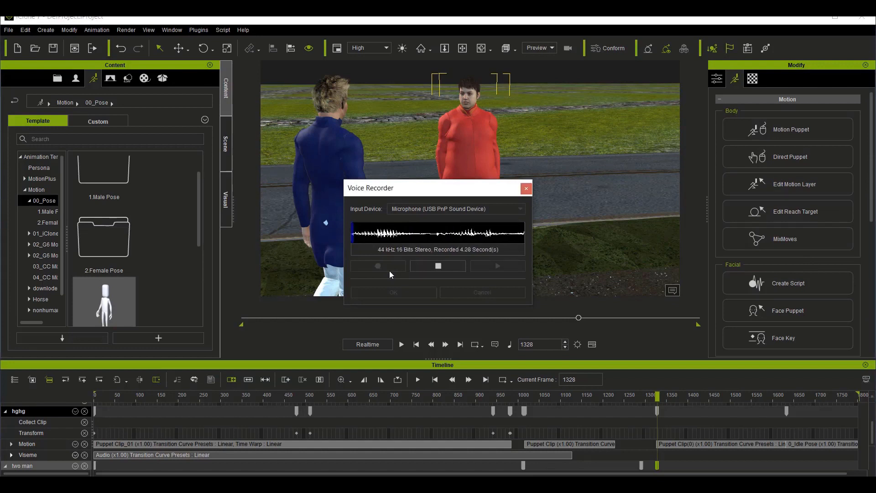
key(space)
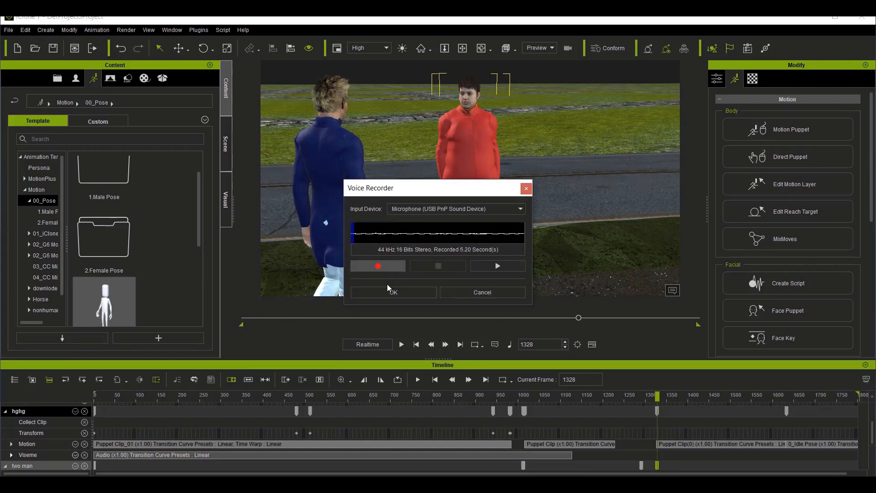
click(394, 292)
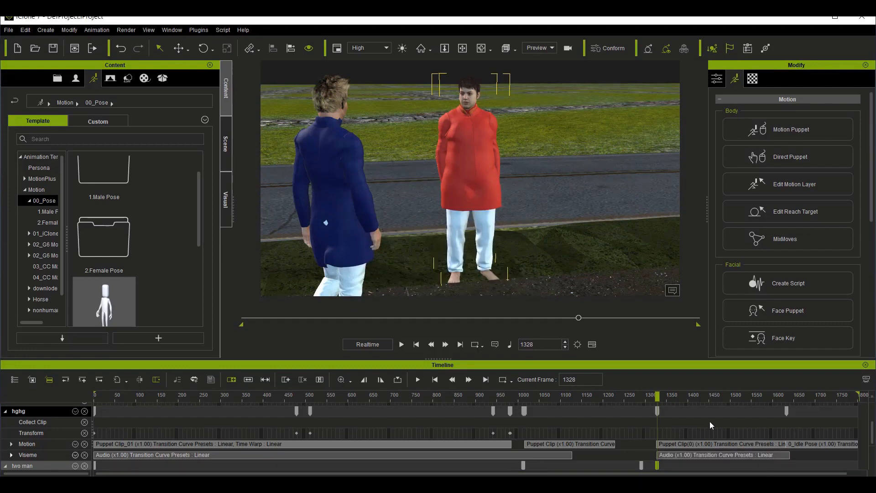
key(space)
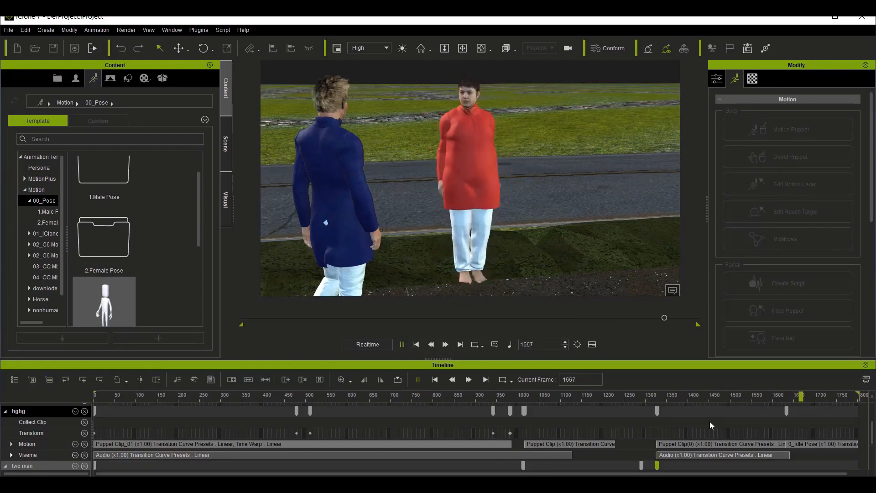
key(space)
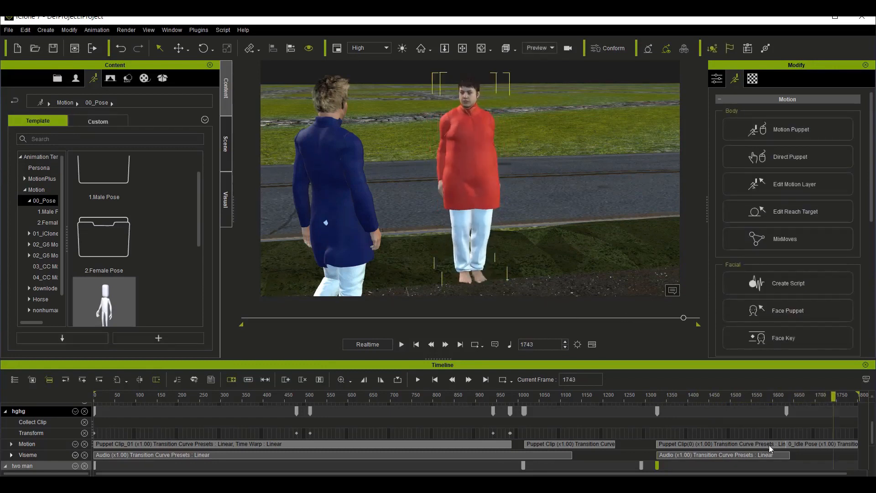
Step: Record the second male 01_Basi motion from the Move set on the two man avatar from frame 1634 to 1800, seen from farther away
drag(831, 395, 787, 405)
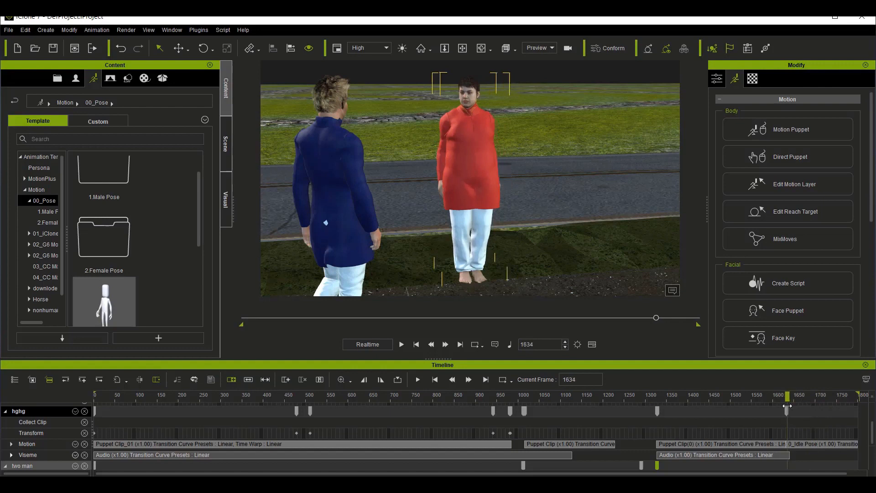
click(354, 165)
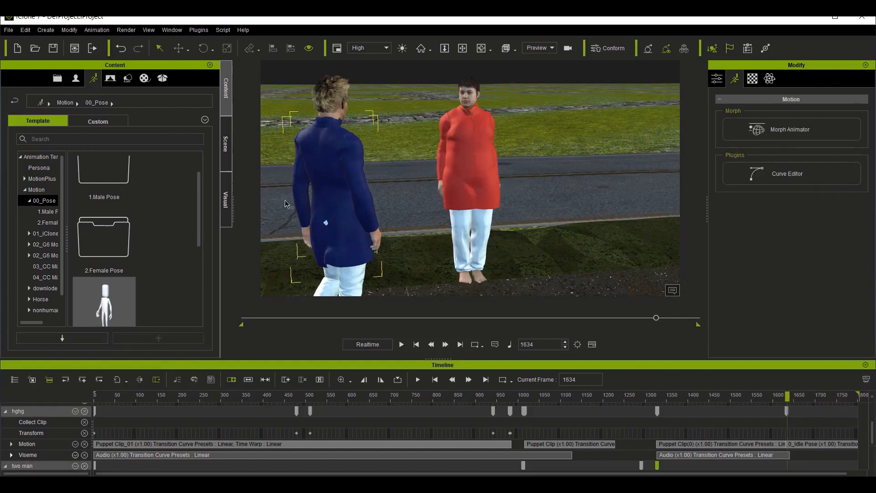
click(376, 241)
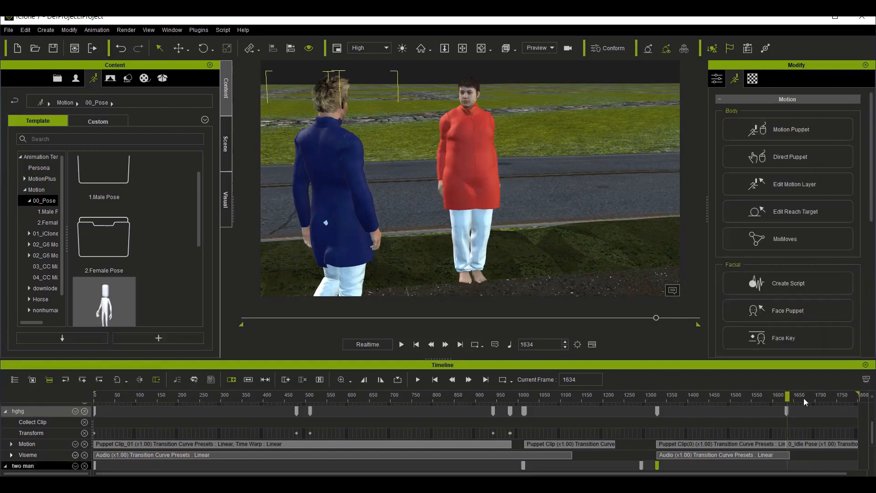
scroll(806, 404, down, 2)
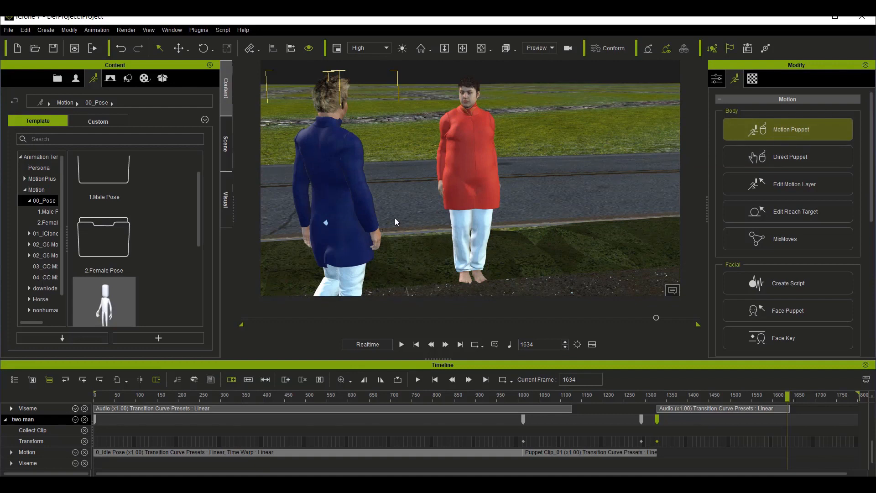
scroll(414, 185, down, 5)
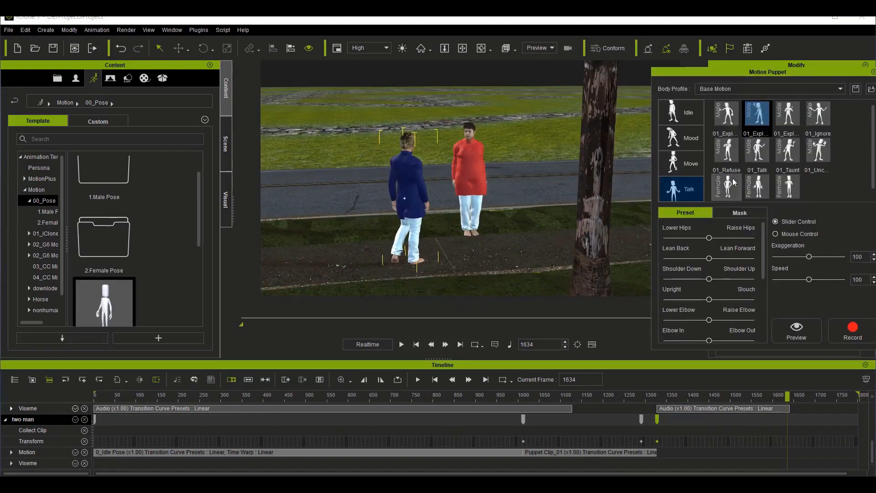
click(685, 163)
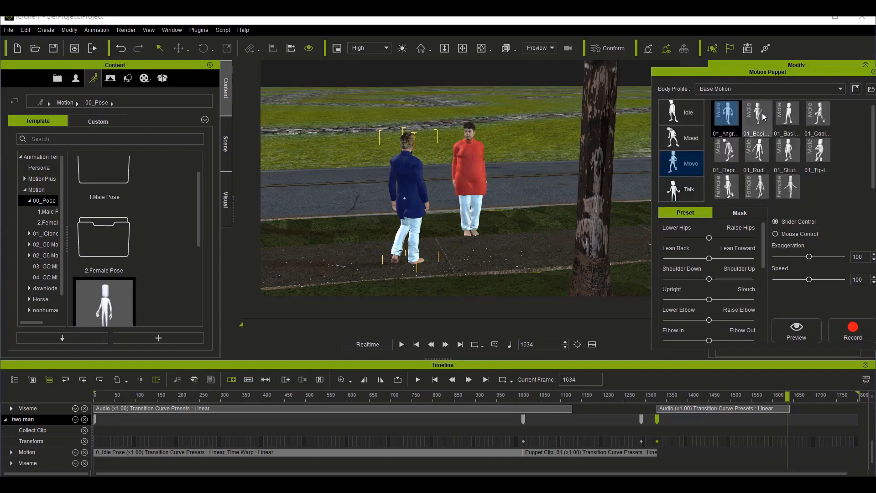
click(782, 115)
click(861, 319)
key(space)
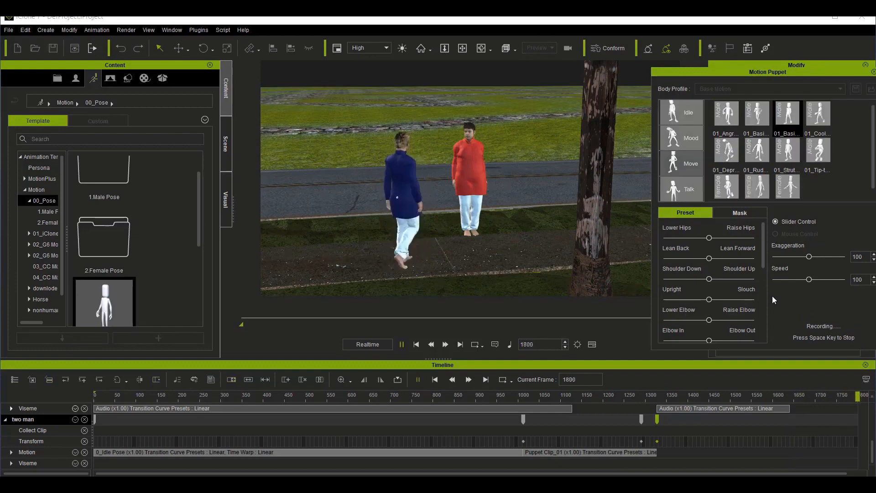
Step: Add a Transform key for two man at frame 1630, and rotate the avatar sideways away from hghg at frame 1670
click(786, 442)
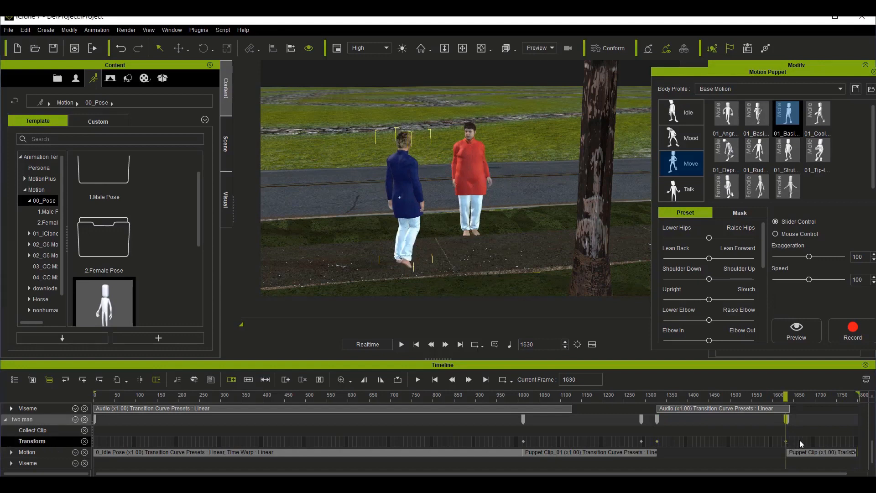
click(803, 440)
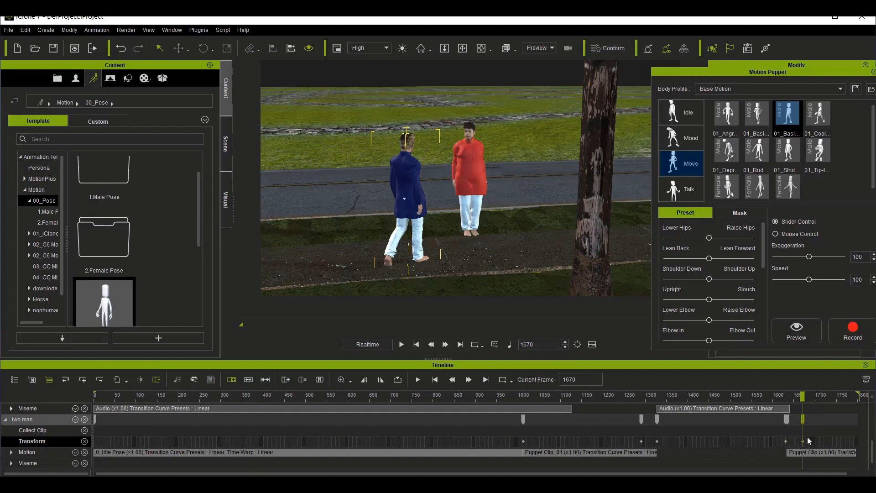
key(ctrl+z)
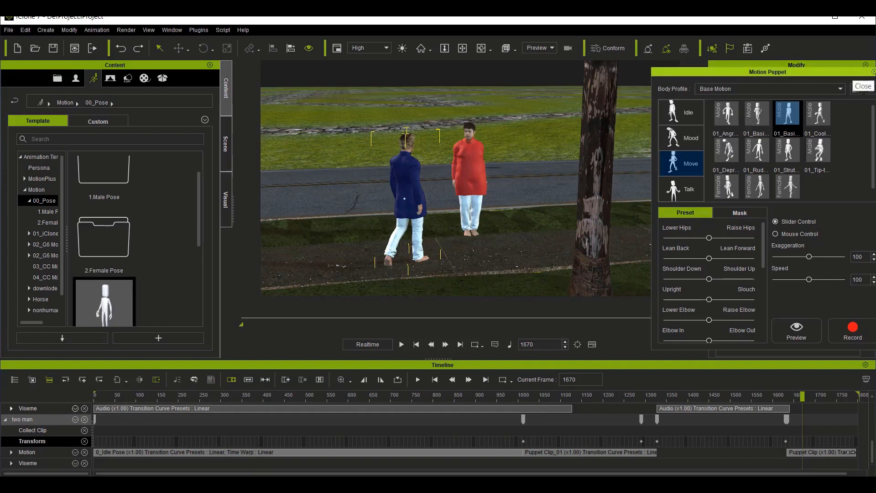
click(873, 72)
click(208, 49)
drag(375, 276, 438, 273)
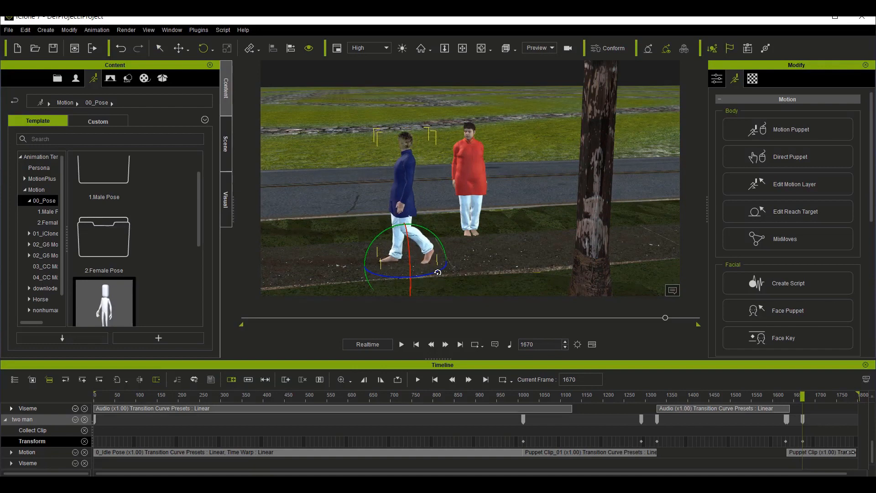
Step: Undo two man's last rotation, and rotate the avatar sideways away from hghg again at frame 1670 with its Look At stopped
key(ctrl+z)
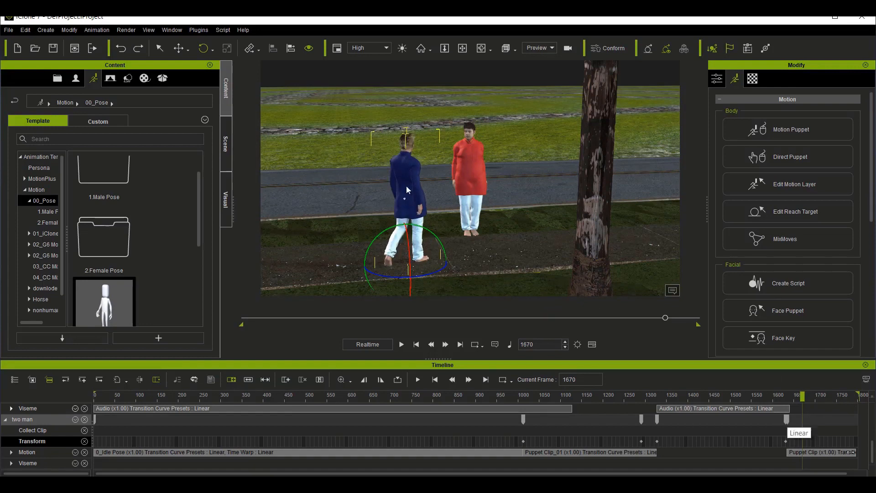
right_click(404, 162)
mouse_move(479, 181)
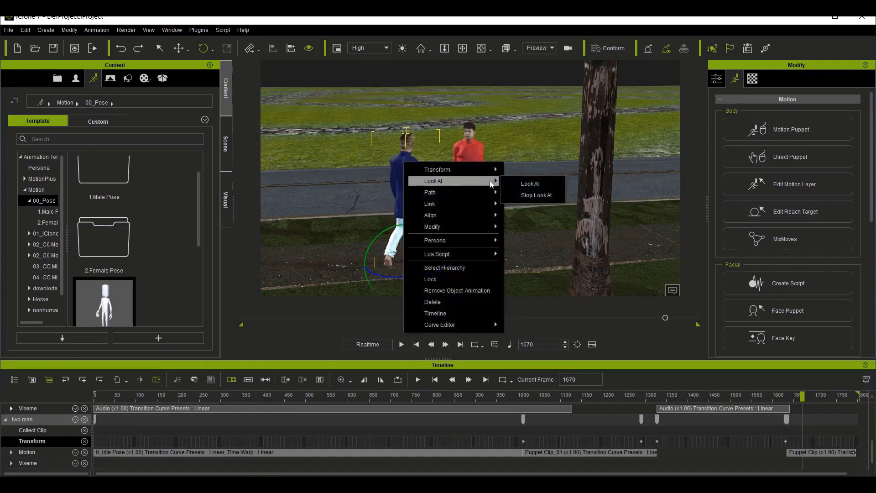
click(538, 197)
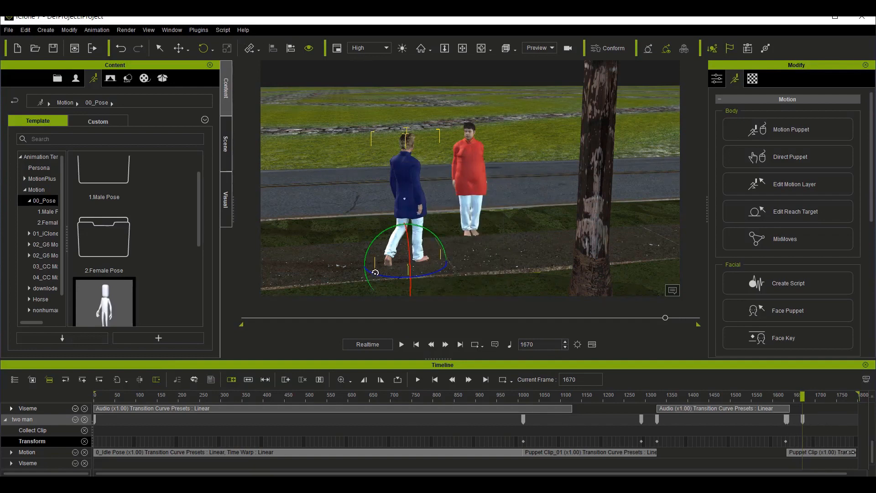
drag(376, 275, 444, 244)
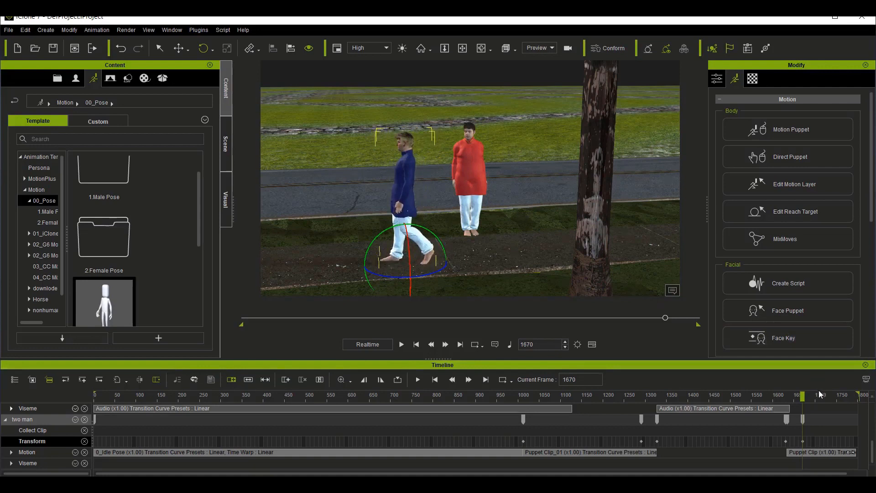
Step: Move two man along the path away from hghg at frame 1800, and play back the walk-away from frame 1595
drag(830, 391, 867, 392)
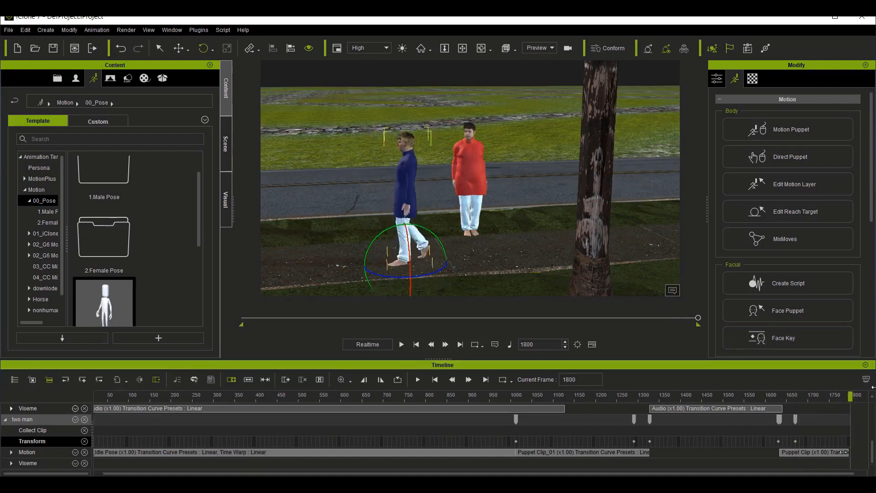
click(179, 48)
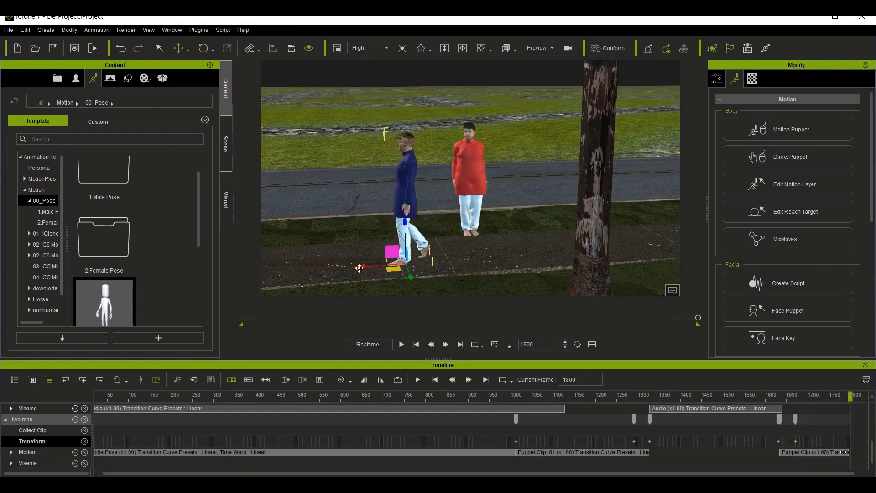
drag(359, 267, 234, 279)
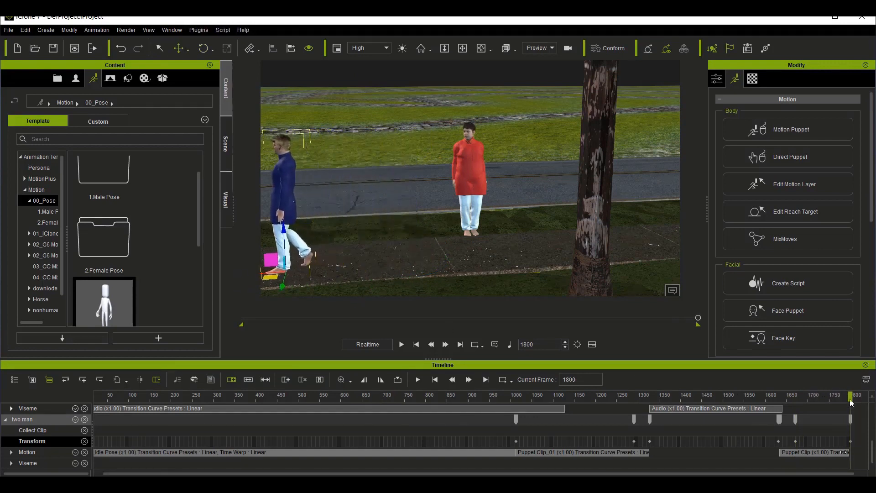
drag(850, 399, 763, 399)
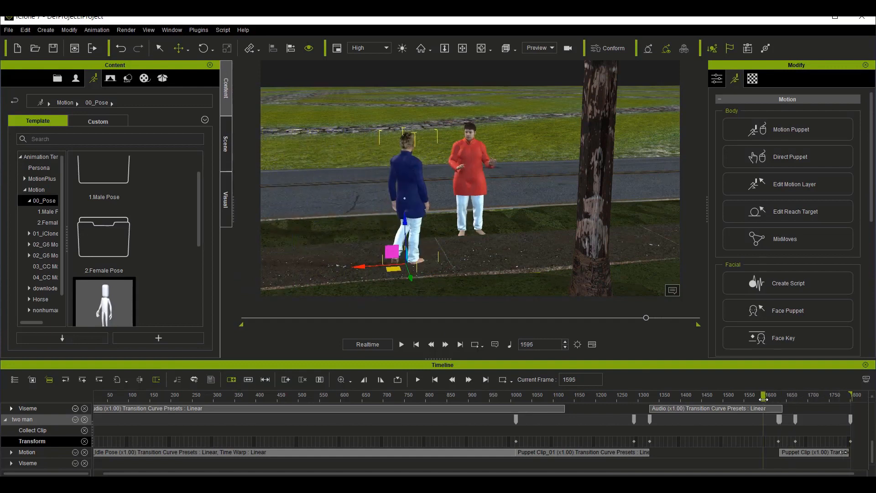
key(space)
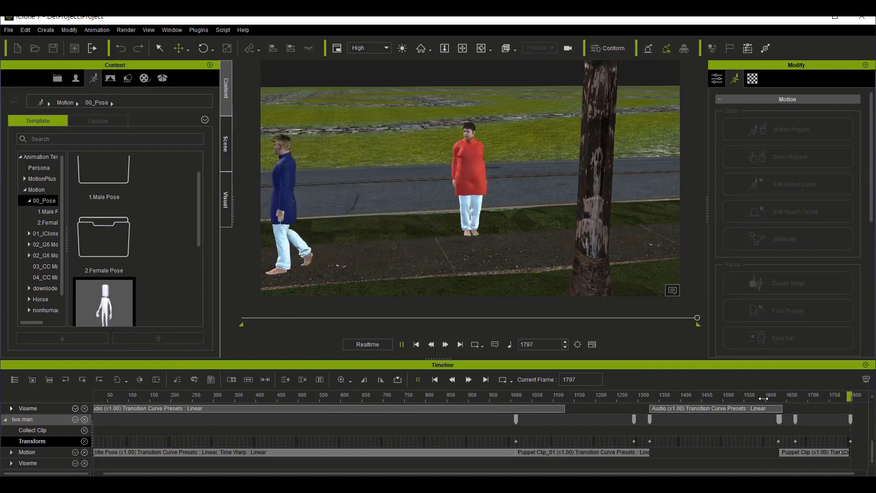
click(784, 399)
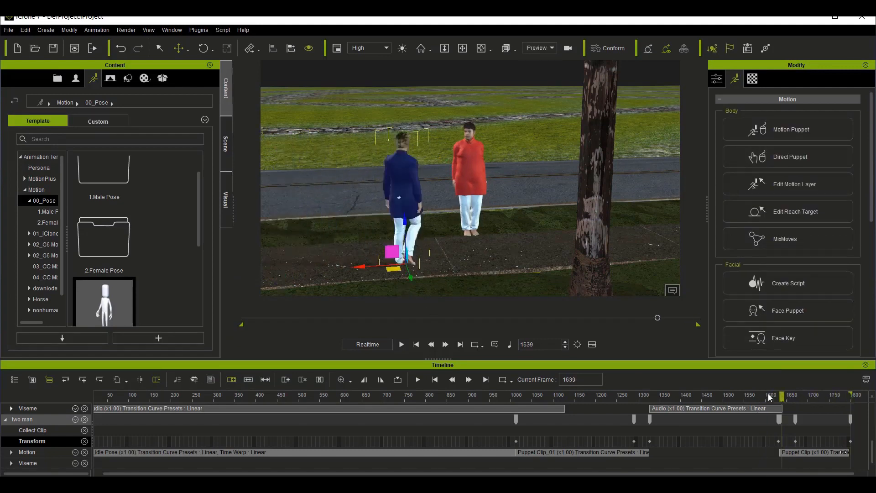
Step: Choose the male 01_Natural motion from the Idle set of Motion Puppet for two man at frame 1328, and preview it
drag(784, 401, 656, 398)
drag(654, 398, 650, 398)
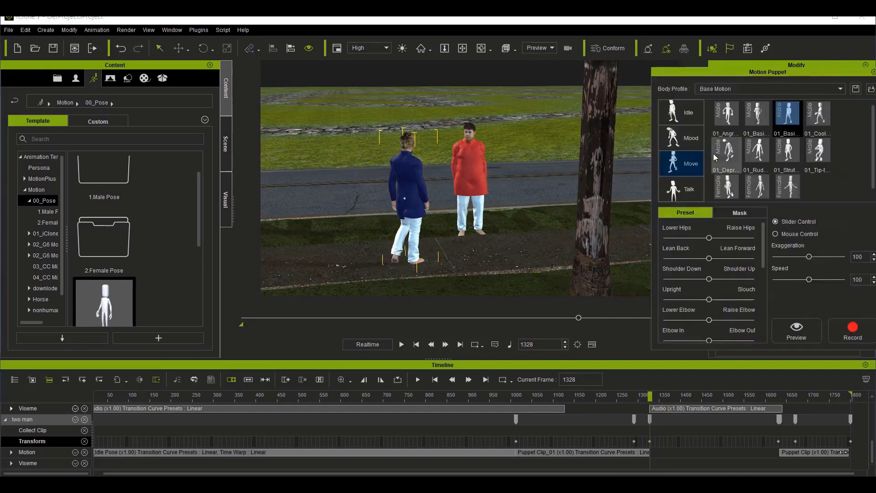
click(682, 114)
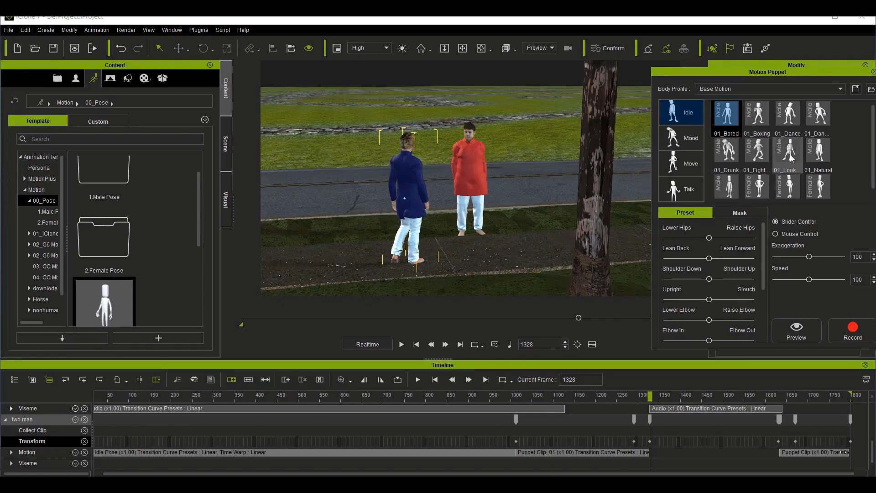
click(820, 148)
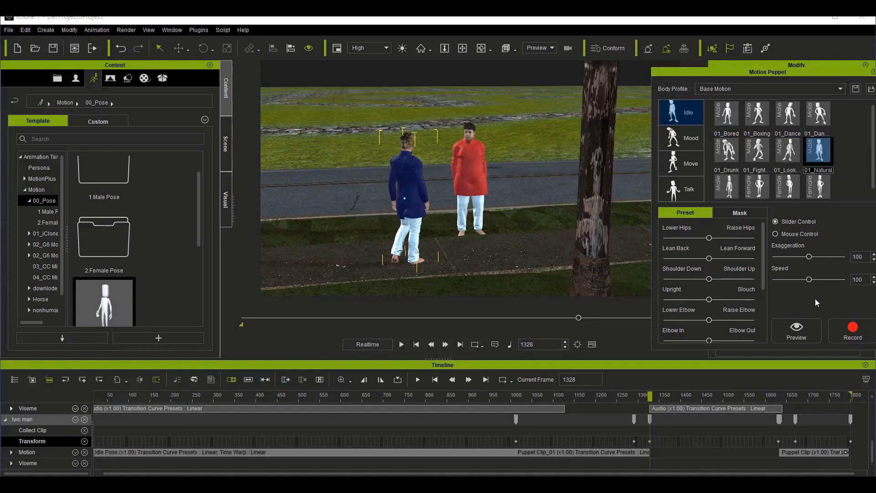
click(808, 328)
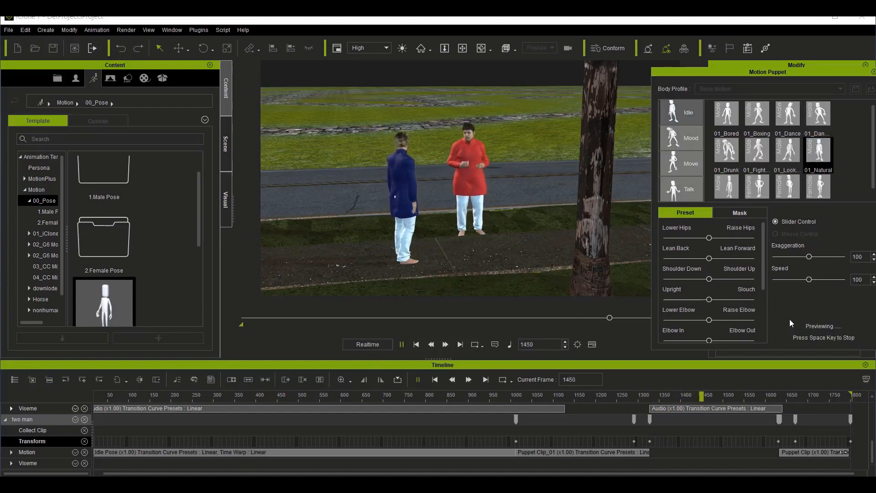
key(space)
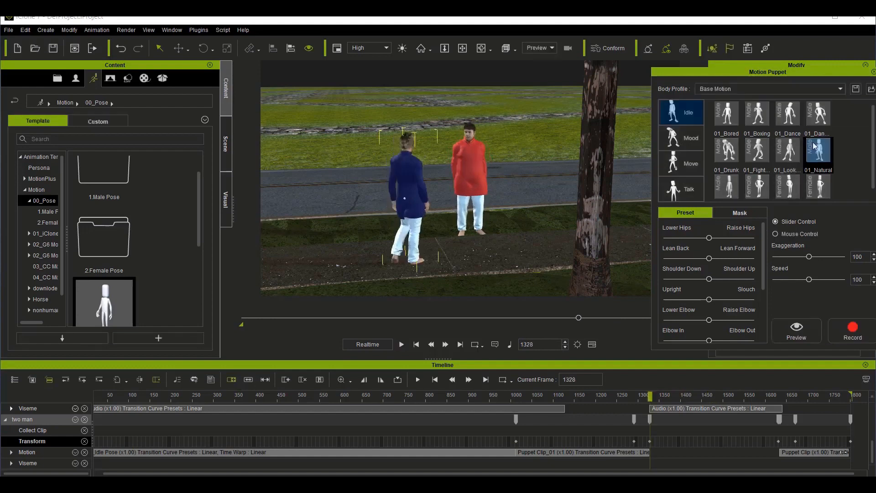
Step: Try to record the 01_Natural idle motion on two man from frame 1328 to 1627
click(850, 334)
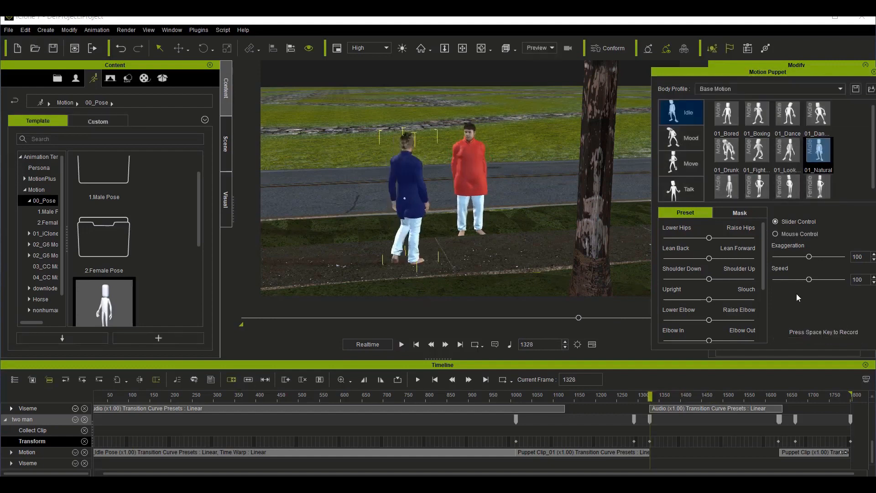
key(space)
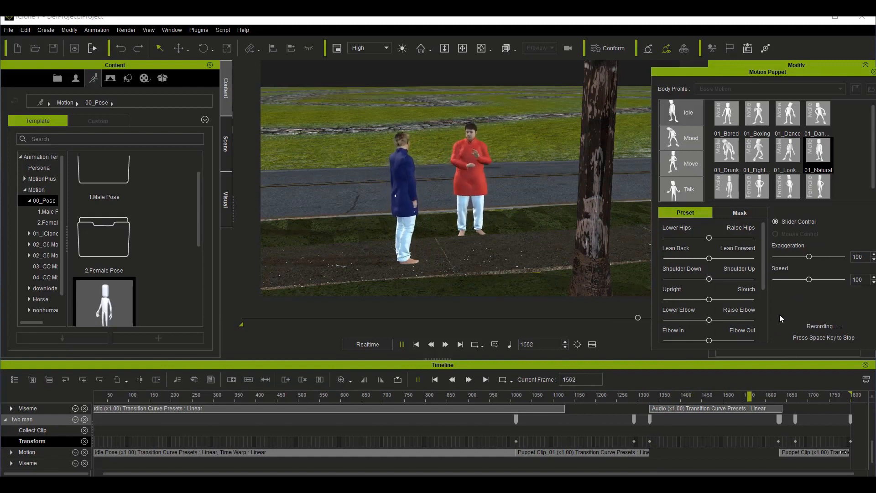
key(space)
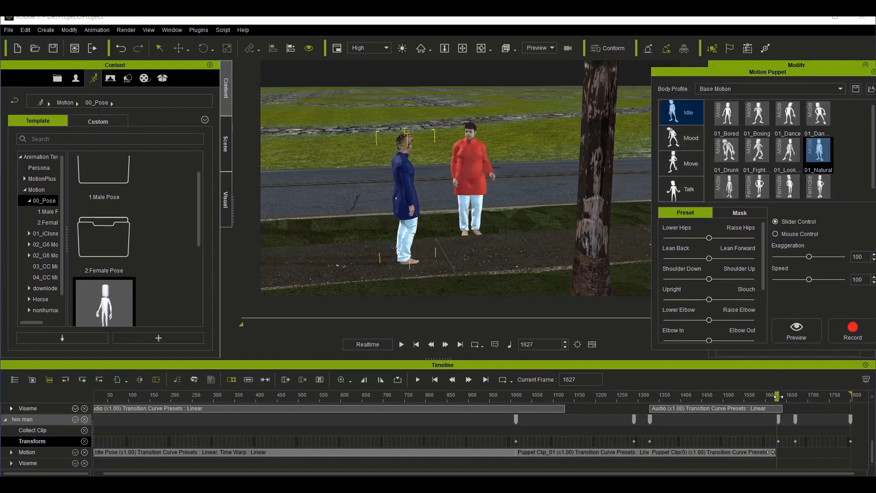
drag(782, 397, 816, 398)
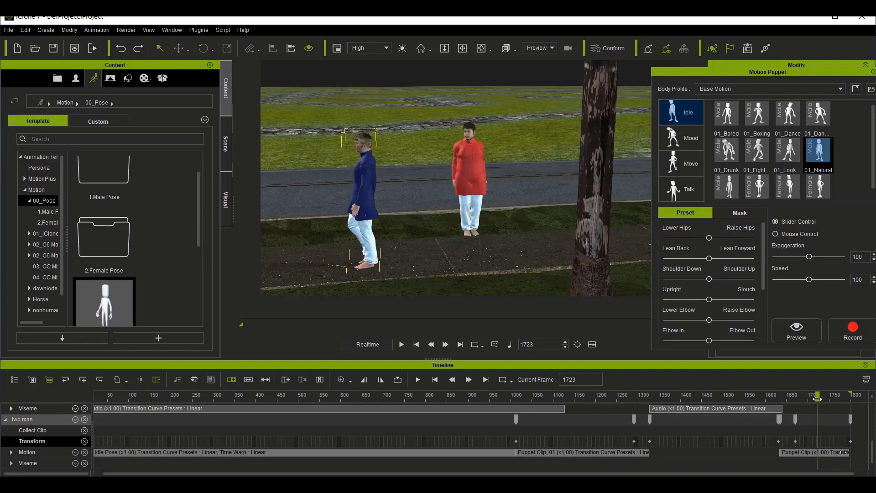
Step: Record the 01_Natural idle motion on two man from frame 1327 to 1585, and play back the ending up to frame 1800
drag(817, 399, 649, 409)
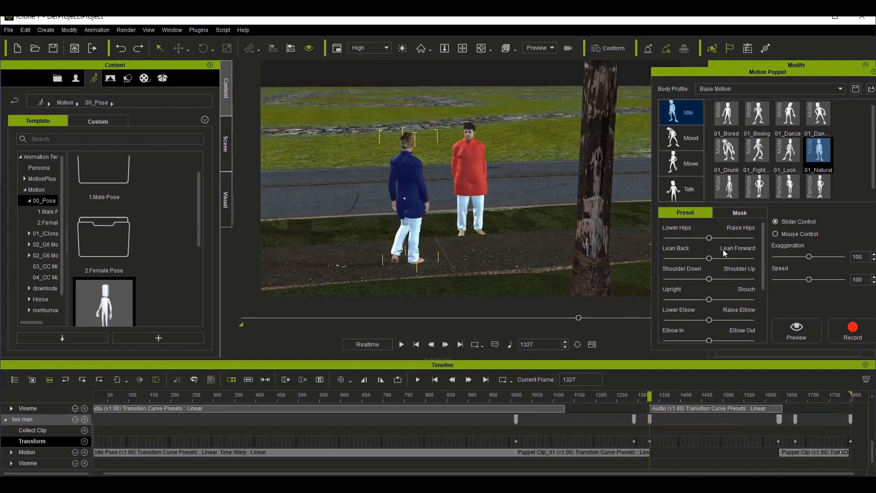
click(840, 323)
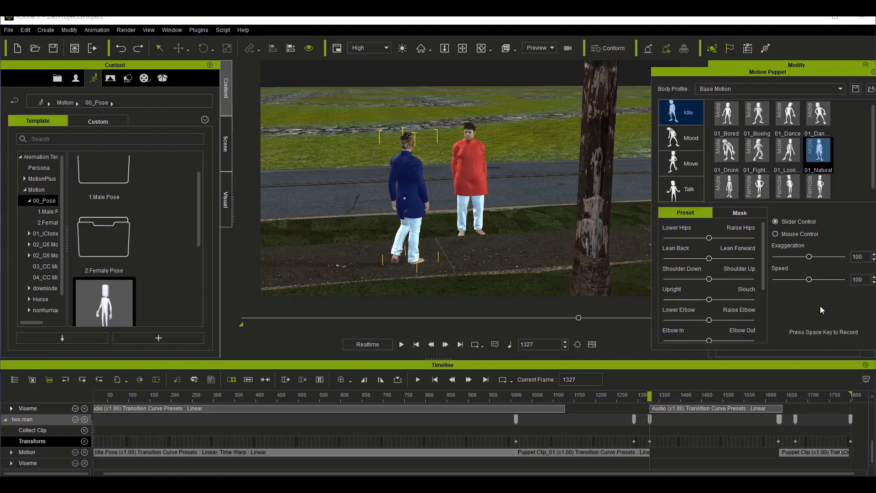
key(space)
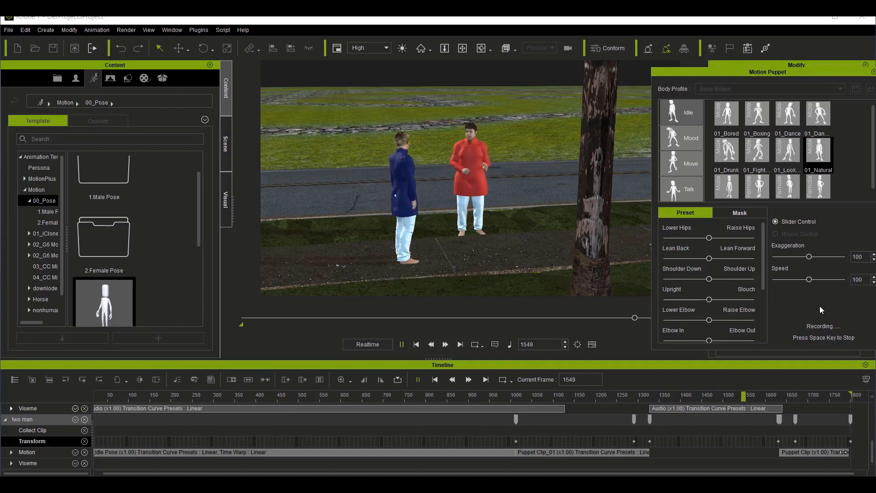
key(space)
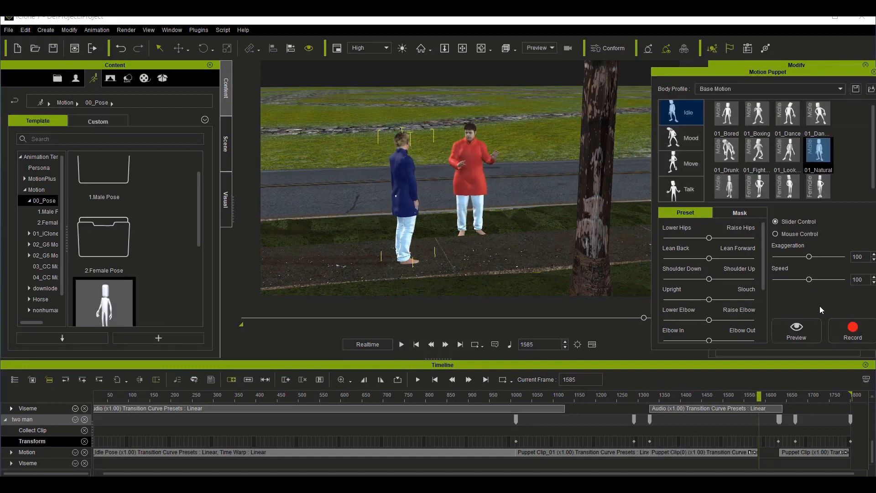
click(752, 452)
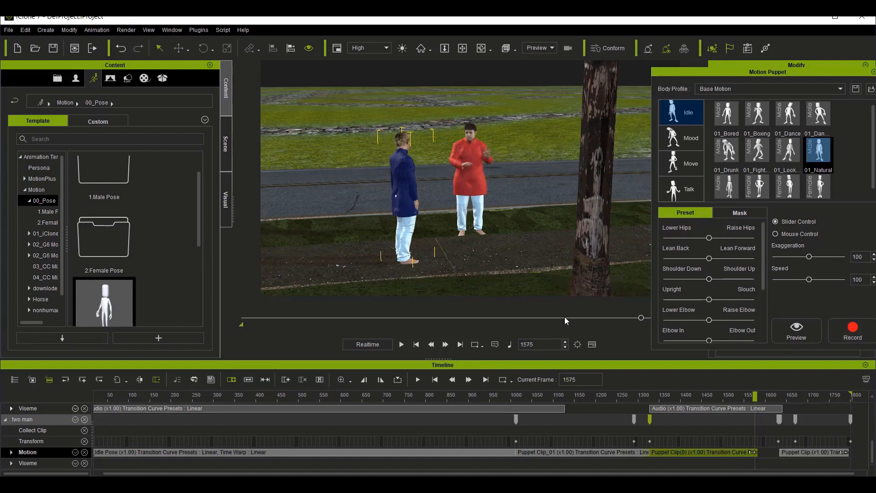
drag(753, 397, 771, 401)
key(space)
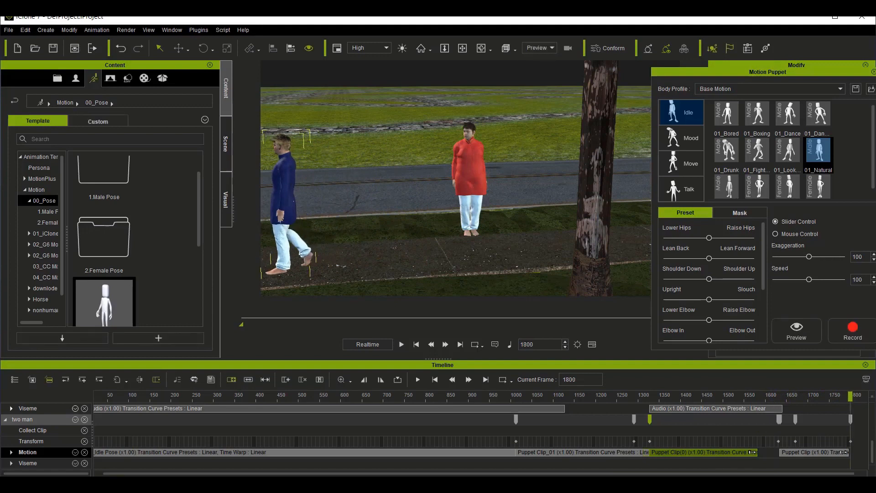
click(783, 485)
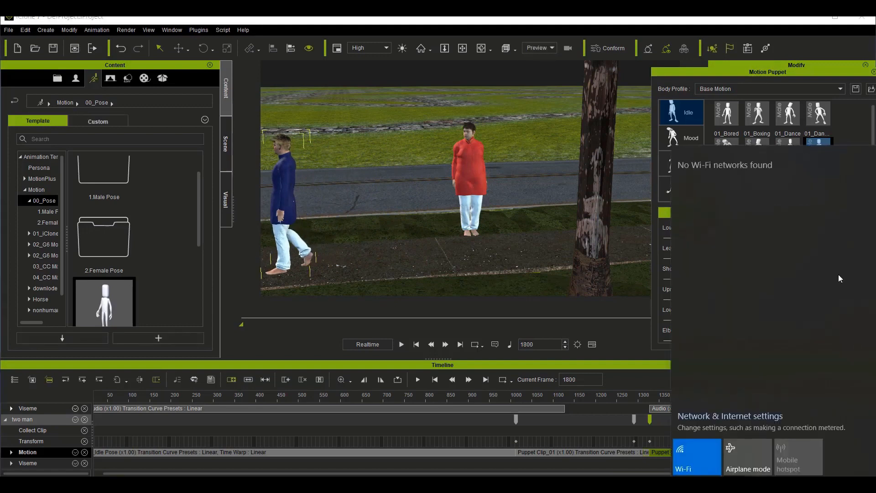
key(Escape)
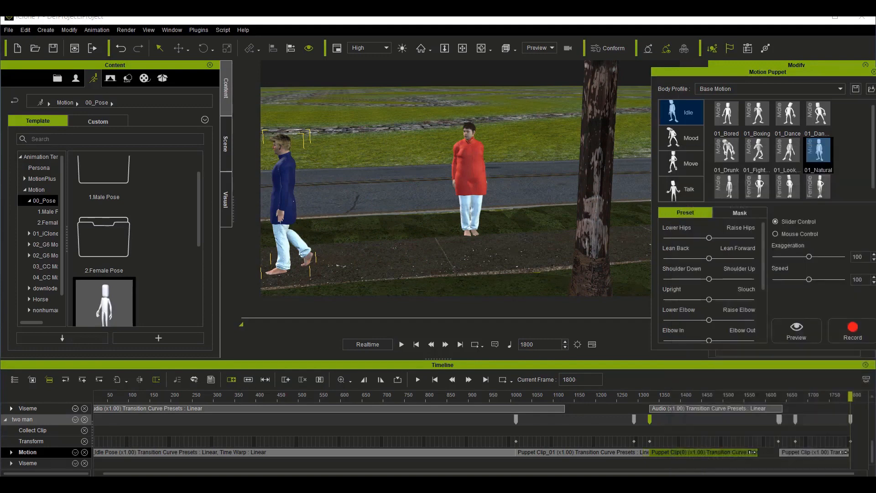
click(632, 485)
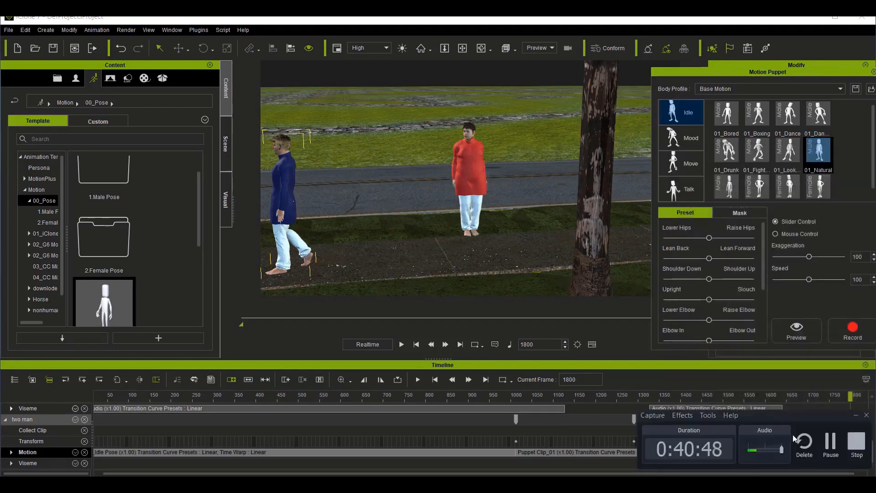
click(856, 415)
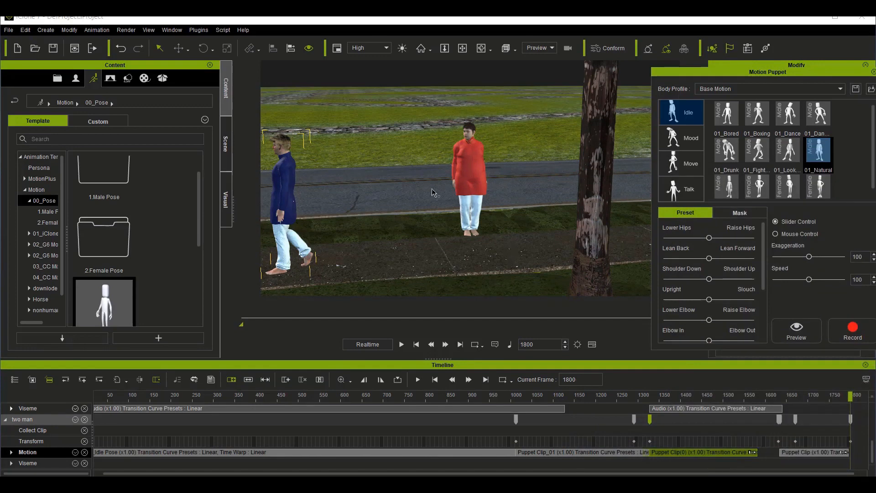
Step: Close Motion Puppet and return the timeline to frame 1
click(874, 72)
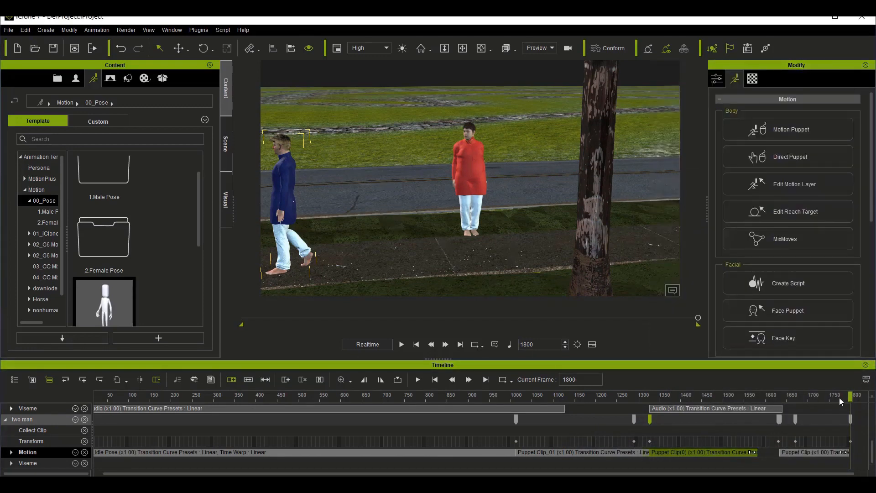
drag(843, 397, 361, 395)
drag(286, 384, 2, 398)
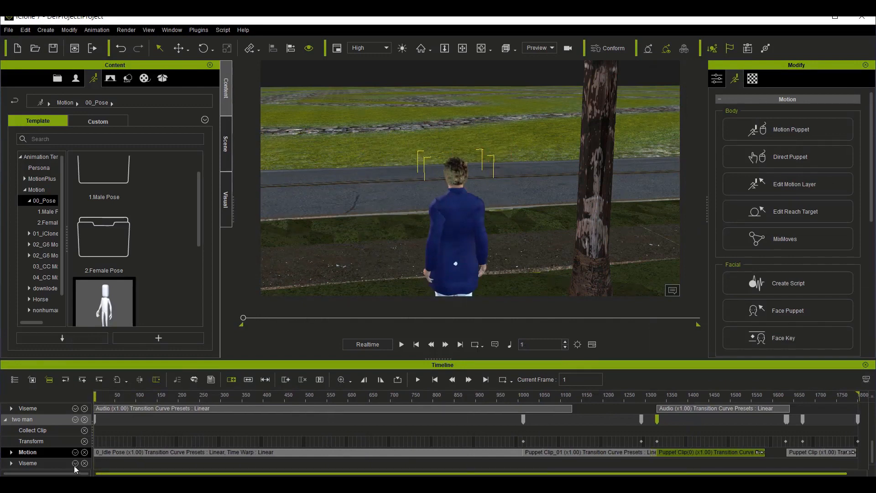
Step: Select the hghg avatar in the scene hierarchy and frame it from farther away in front of the garage door
click(226, 153)
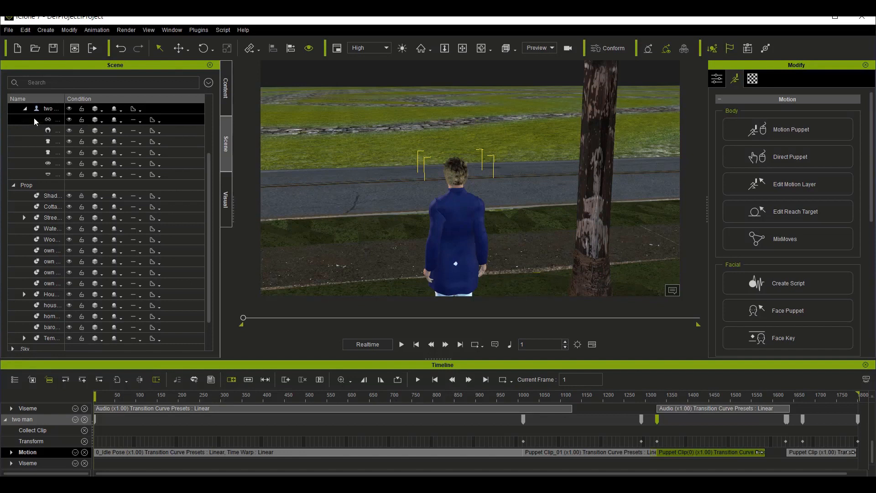
scroll(34, 117, up, 3)
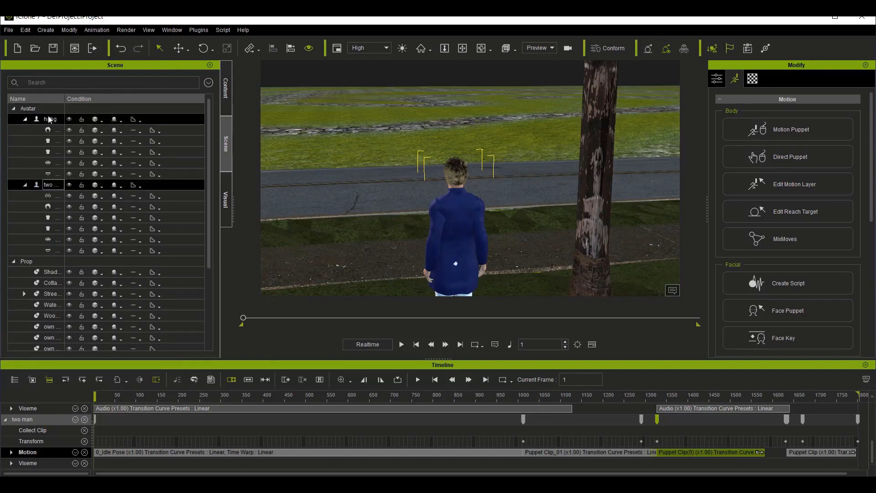
click(37, 119)
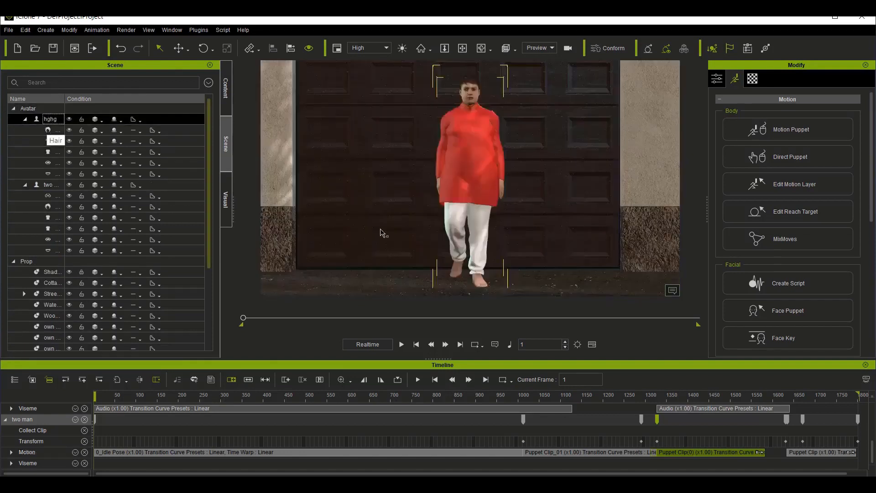
scroll(409, 239, down, 3)
scroll(409, 238, down, 5)
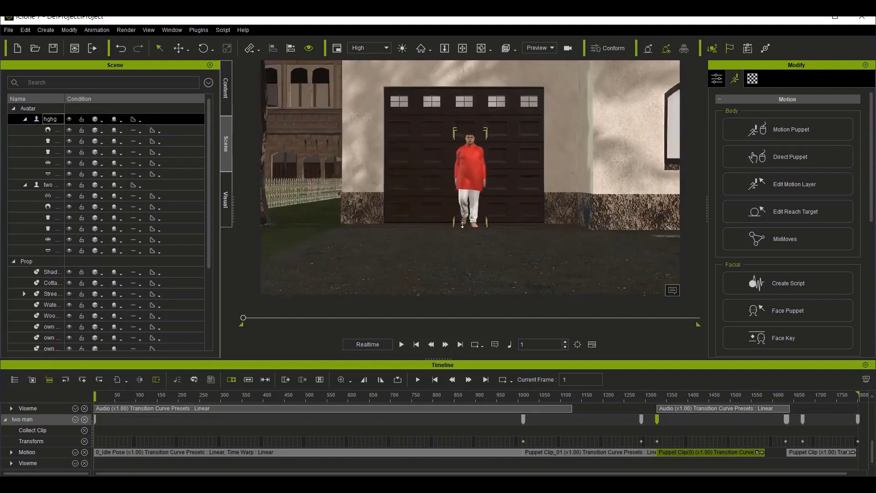
Step: Apply the Linear transition curve preset to hghg's Transform key at frame 478 and play back the transition
scroll(471, 262, down, 5)
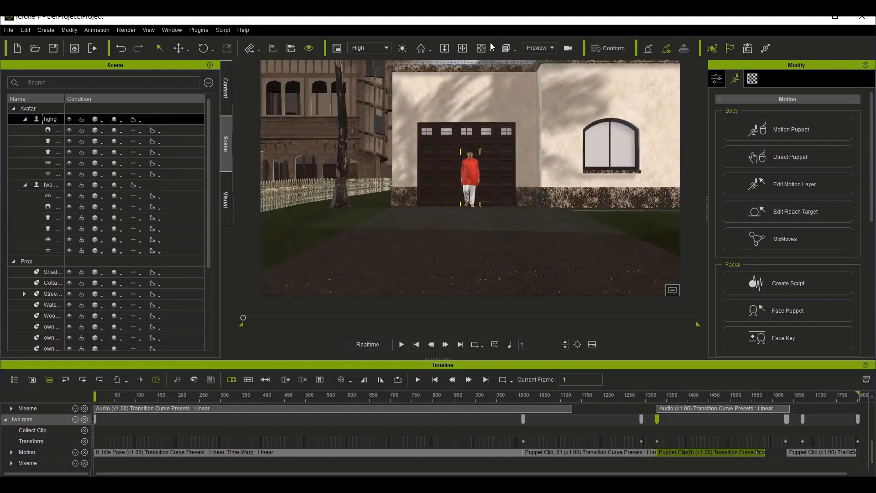
click(479, 49)
drag(560, 272, 410, 274)
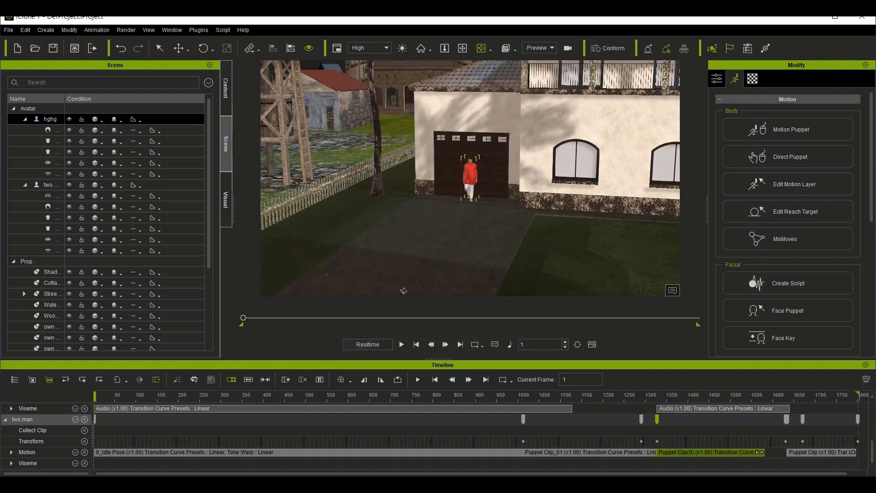
scroll(228, 423, up, 3)
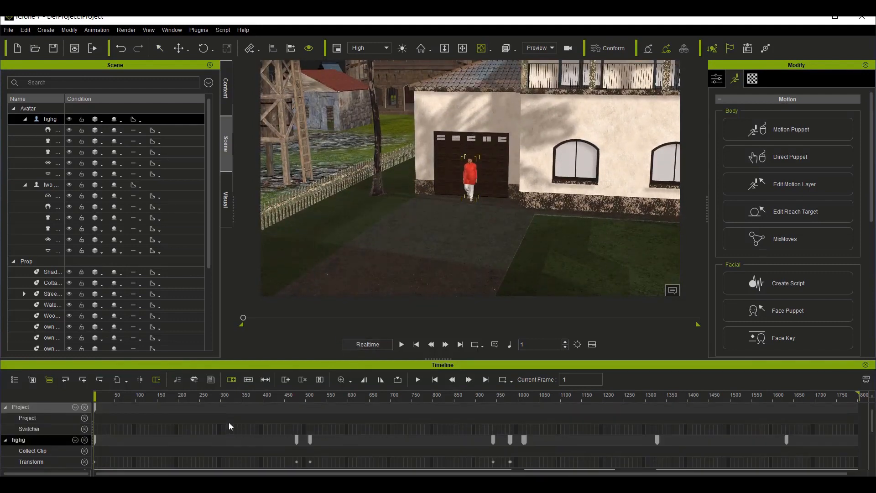
click(297, 462)
right_click(297, 462)
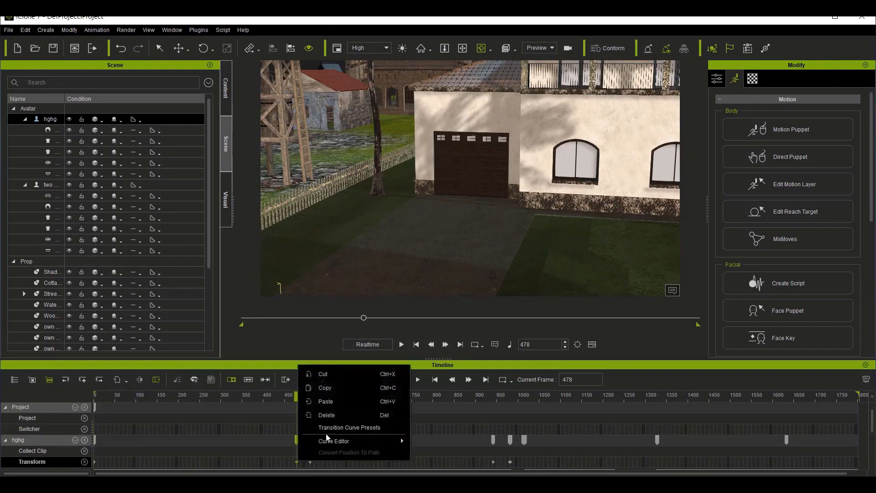
click(370, 431)
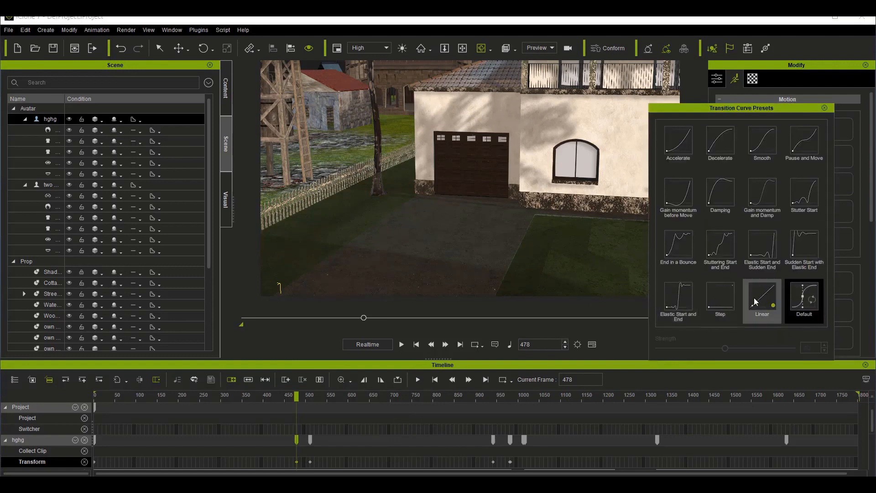
key(space)
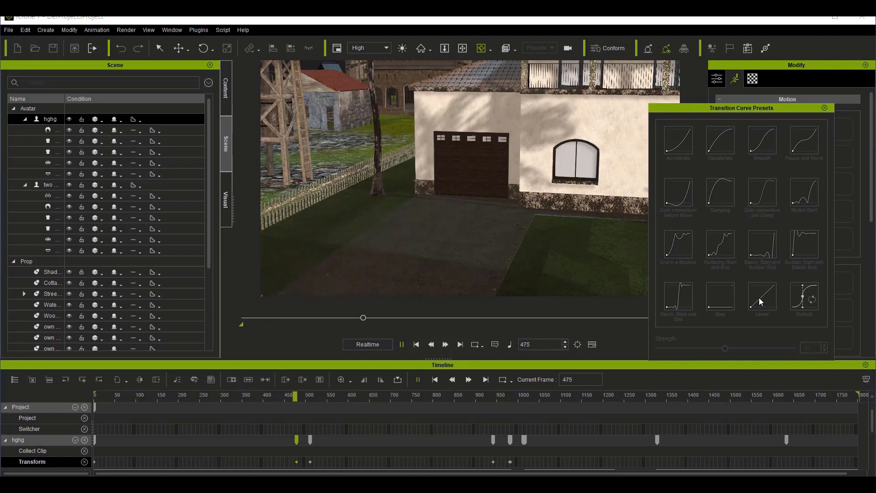
key(space)
key(space)
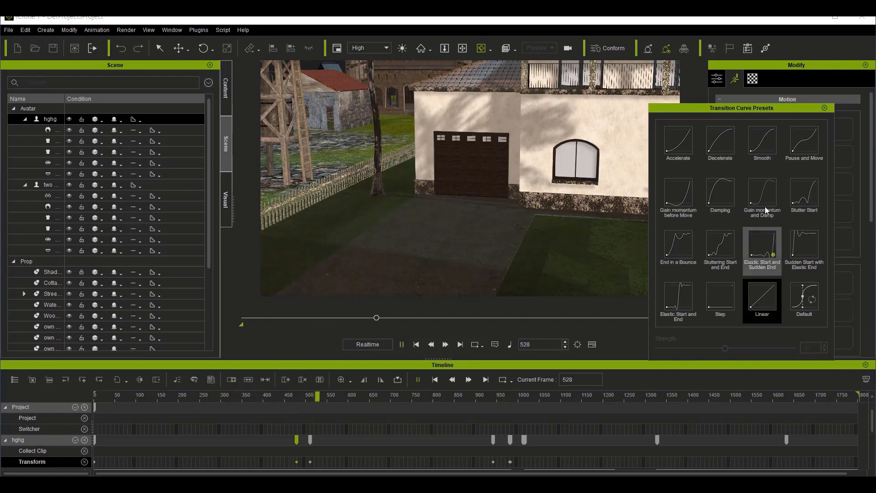
key(space)
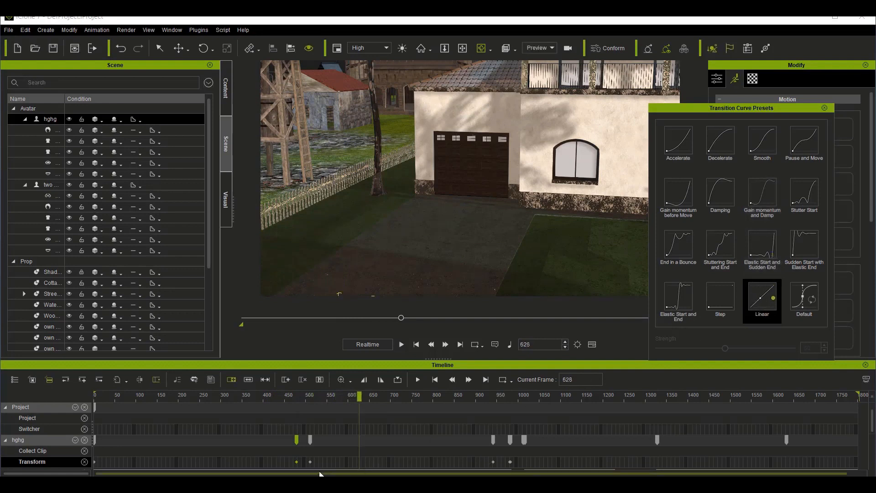
Step: Apply the Linear transition curve preset to hghg's Transform keys at frames 510 and 941
click(310, 462)
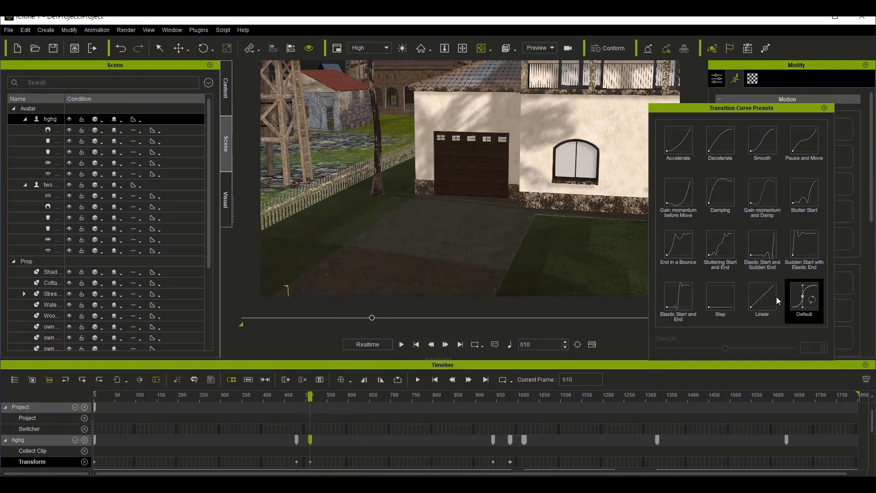
key(space)
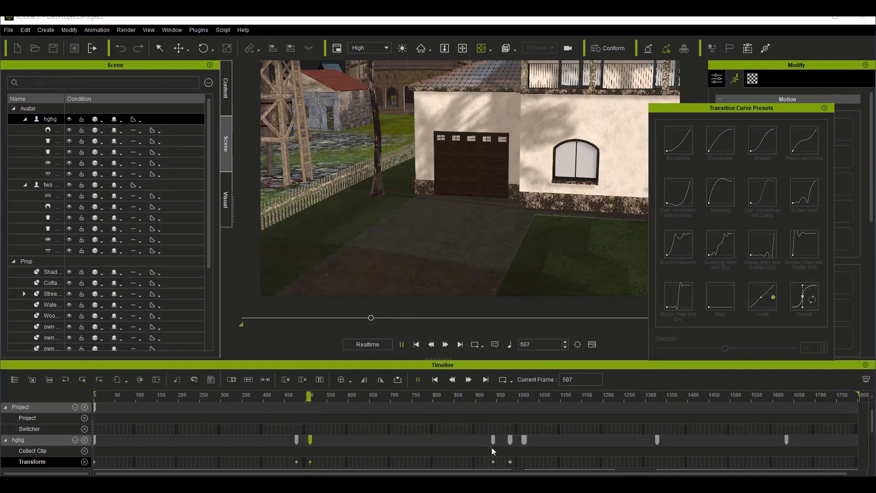
key(space)
click(493, 462)
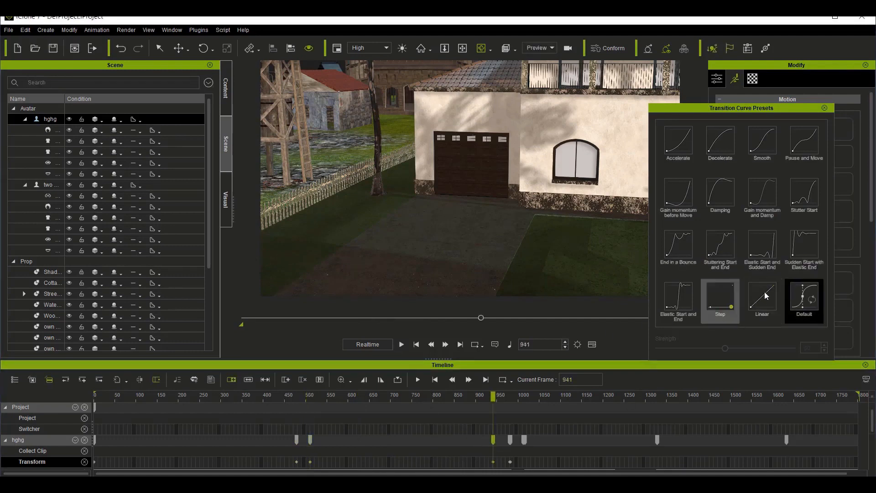
key(space)
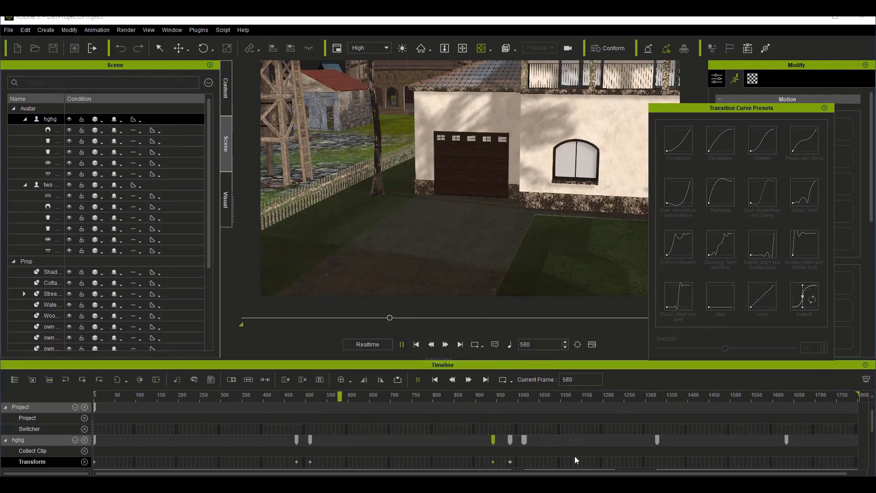
scroll(589, 453, down, 3)
scroll(630, 427, up, 3)
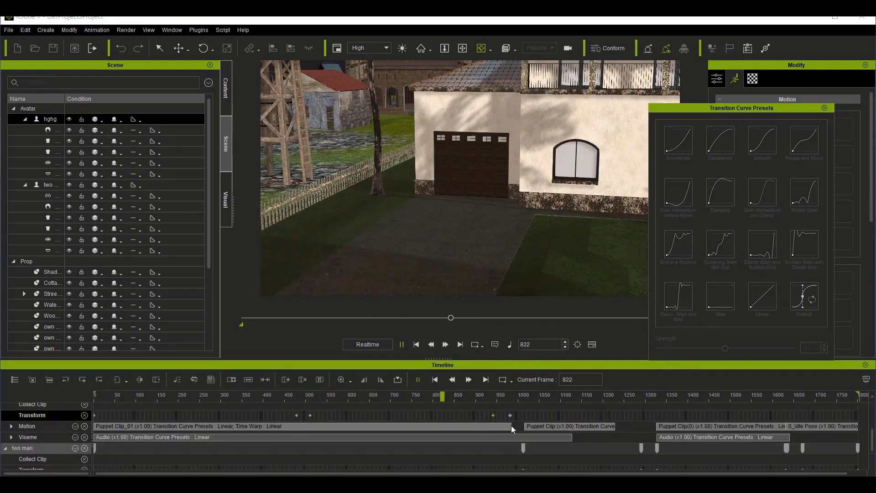
scroll(513, 422, down, 3)
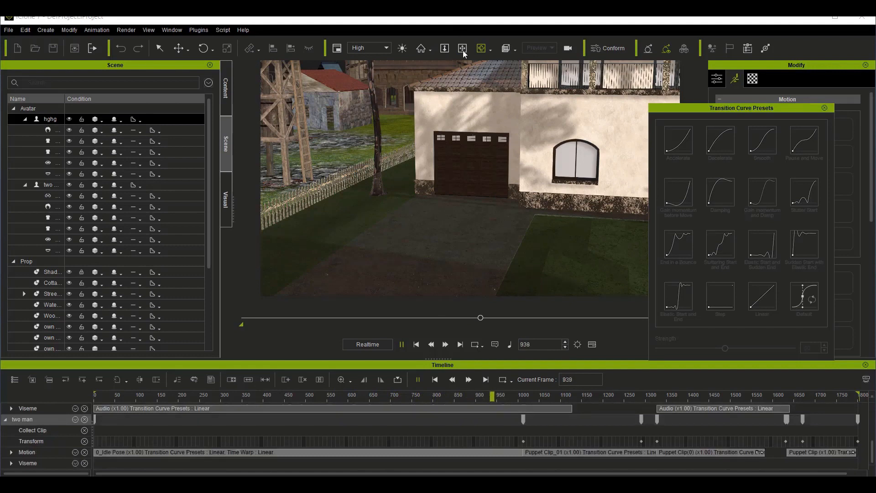
key(space)
middle_drag(508, 200, 402, 155)
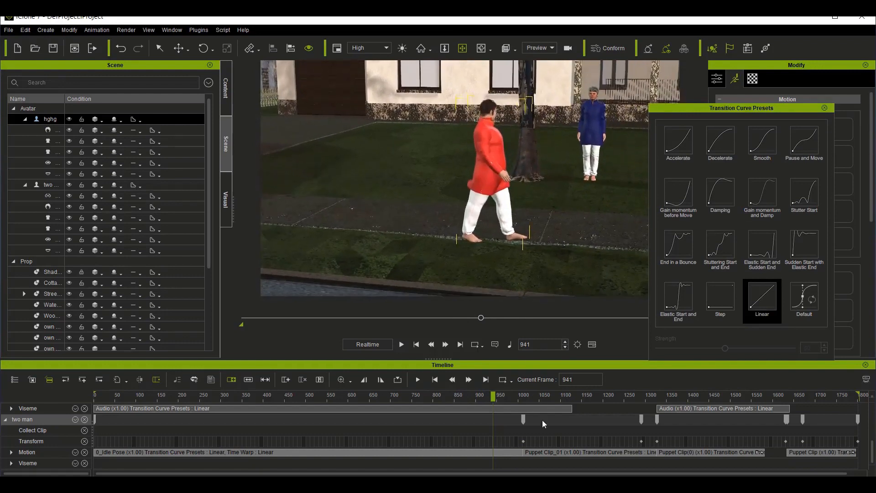
Step: Apply the Linear transition curve preset to hghg's Transform key at frame 982
scroll(542, 420, up, 3)
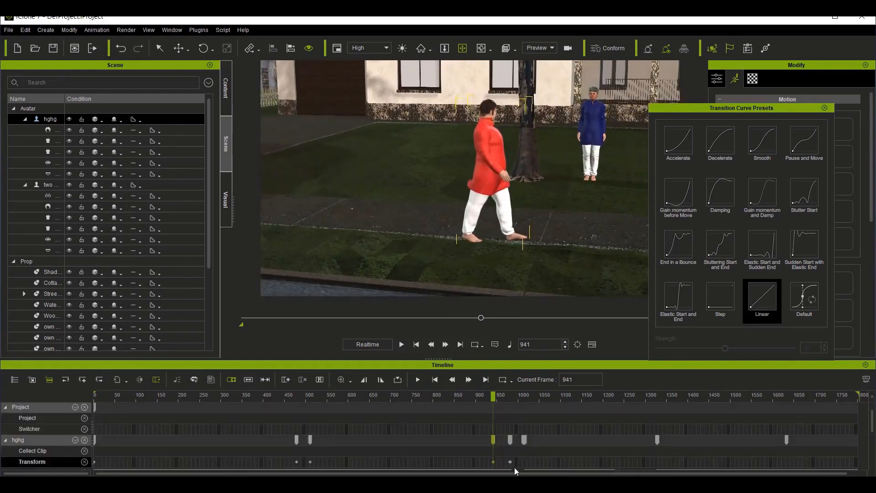
click(510, 462)
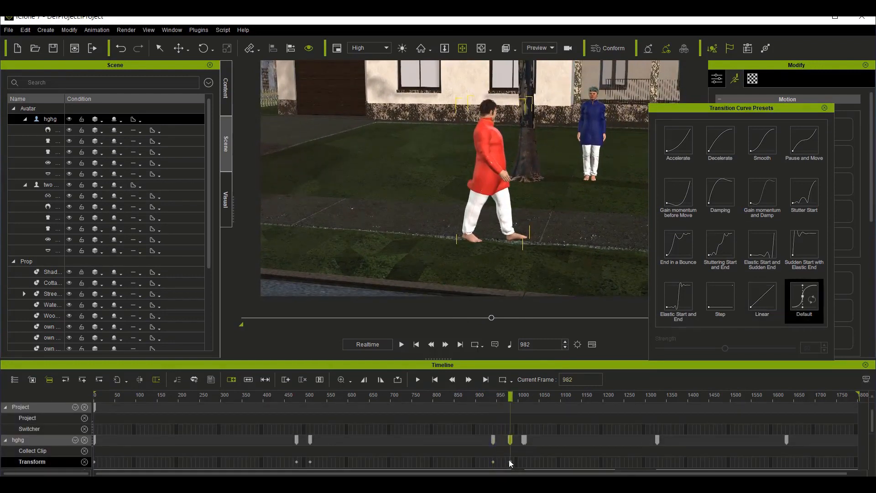
click(751, 296)
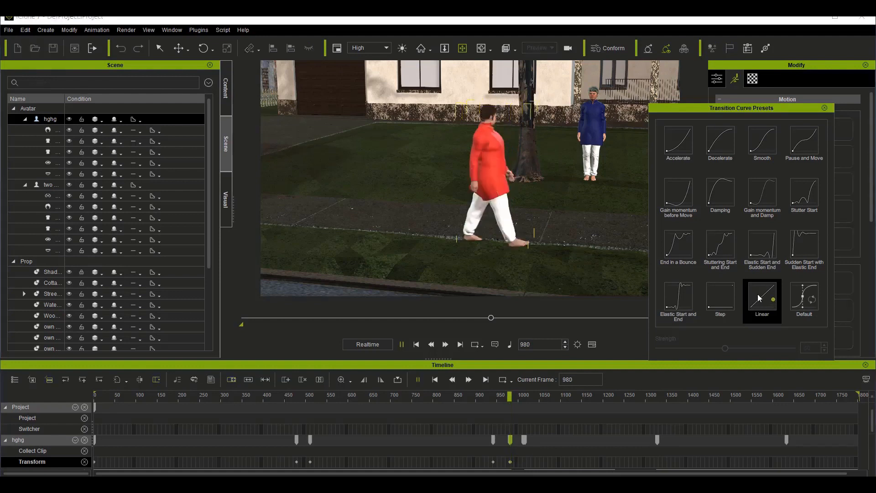
Step: Select the two man avatar and apply the Linear transition curve preset to its Transform keys at frames 1290 and 1327
scroll(680, 425, down, 3)
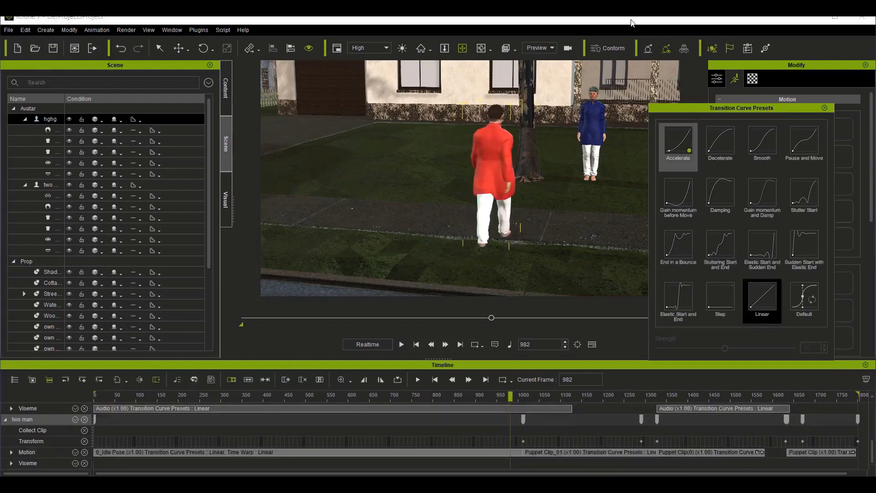
click(593, 145)
scroll(513, 441, right, 1)
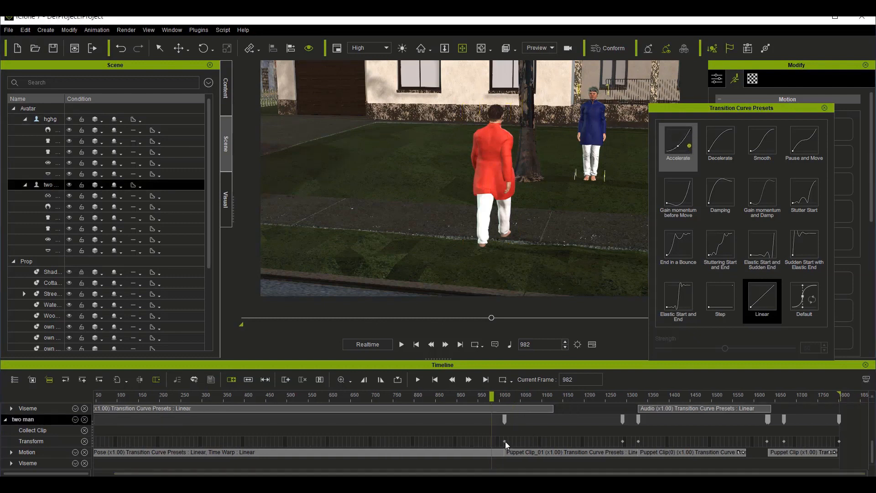
click(505, 442)
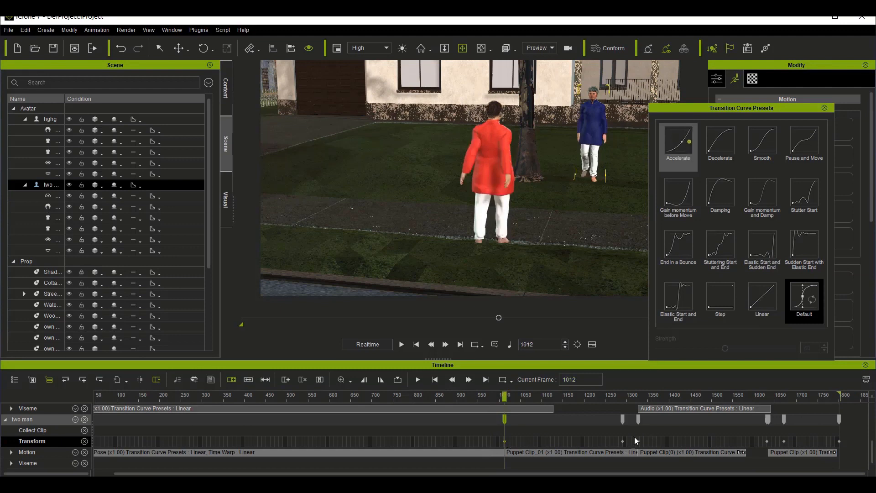
click(623, 441)
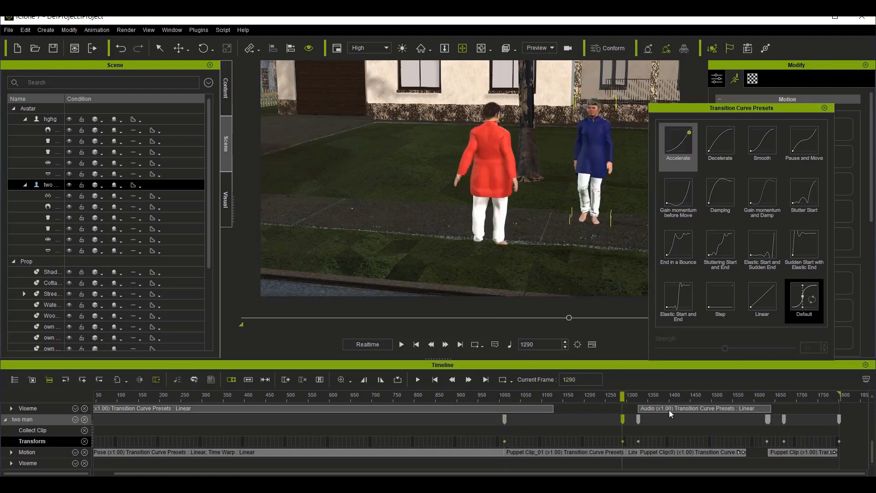
key(space)
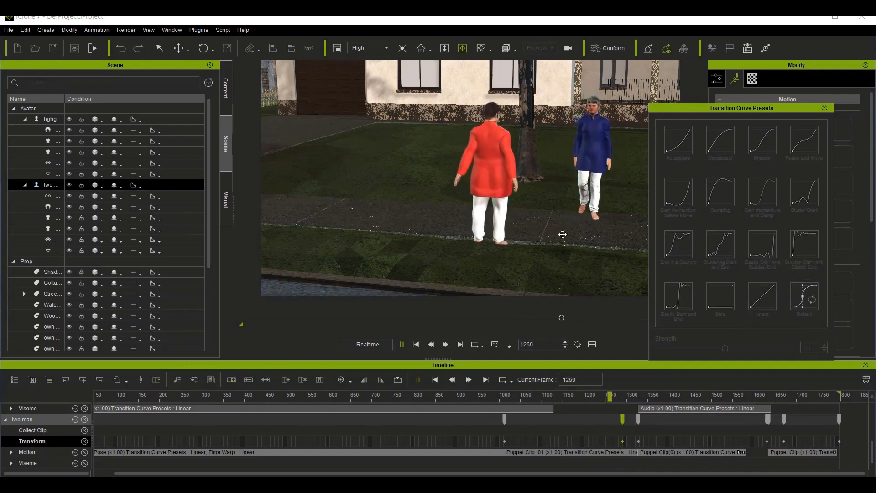
click(639, 441)
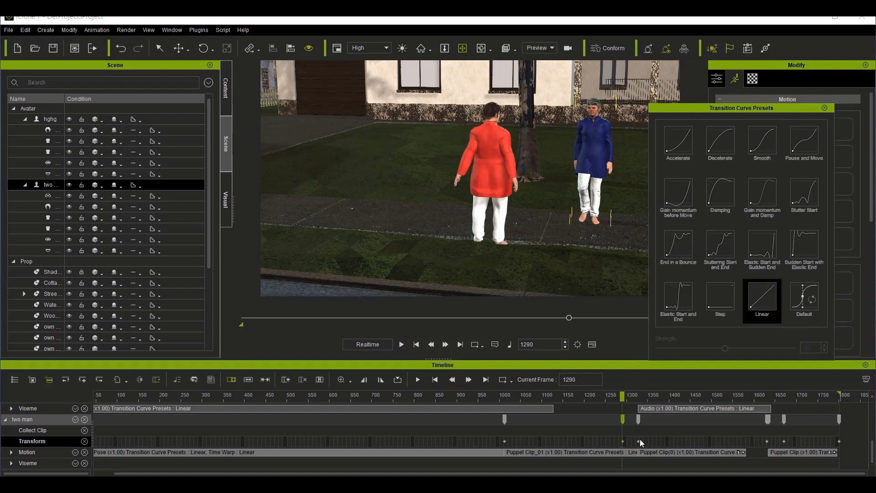
click(772, 295)
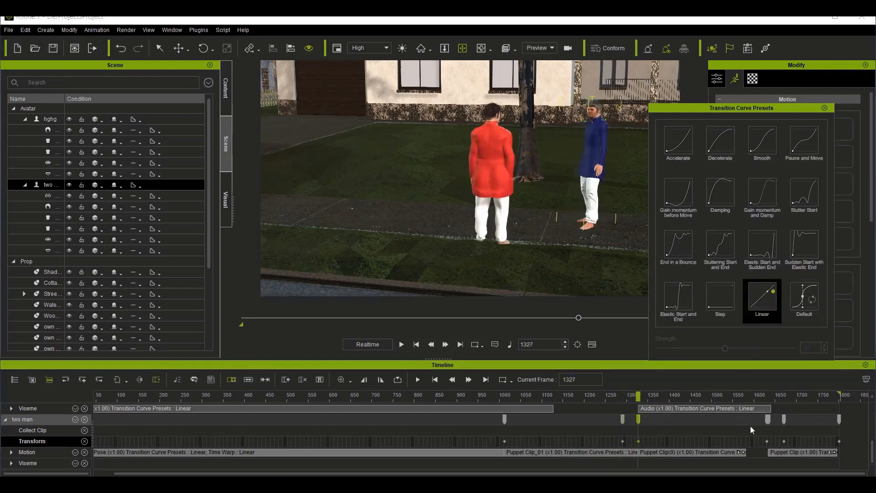
Step: Apply the Linear transition curve preset to two man's Transform keys at frames 1630, 1670 and 1800, and close the presets
click(766, 441)
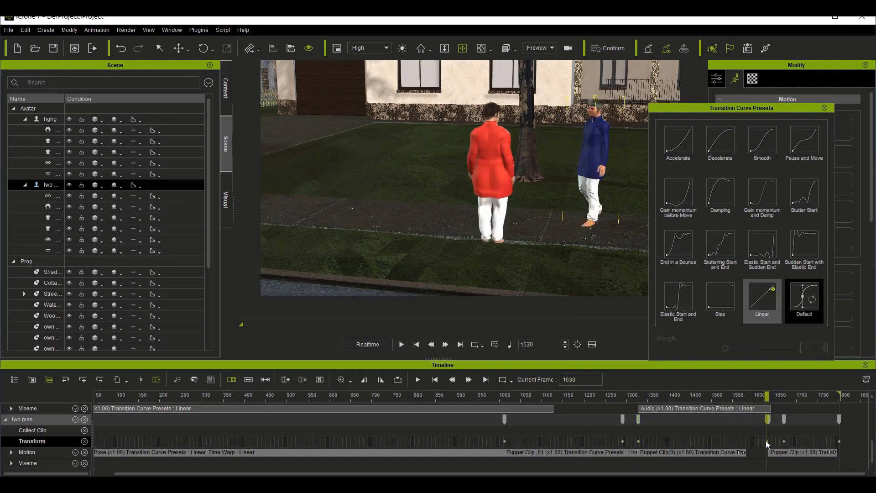
click(783, 441)
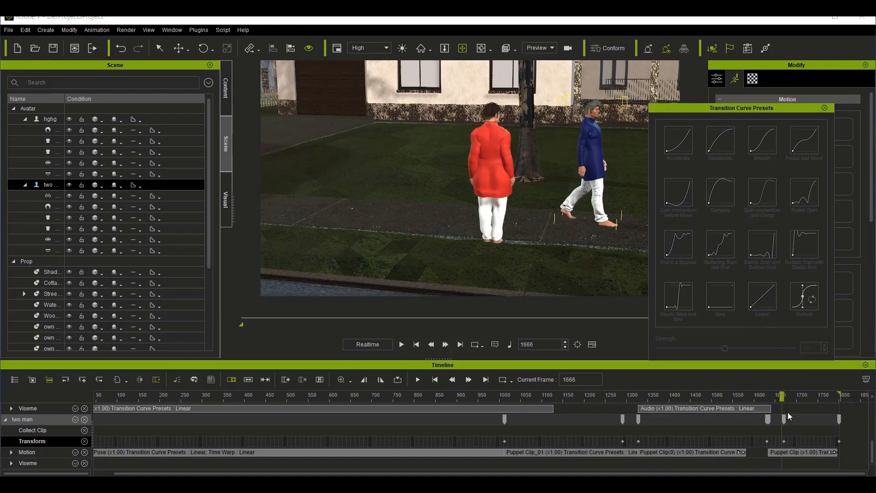
click(784, 441)
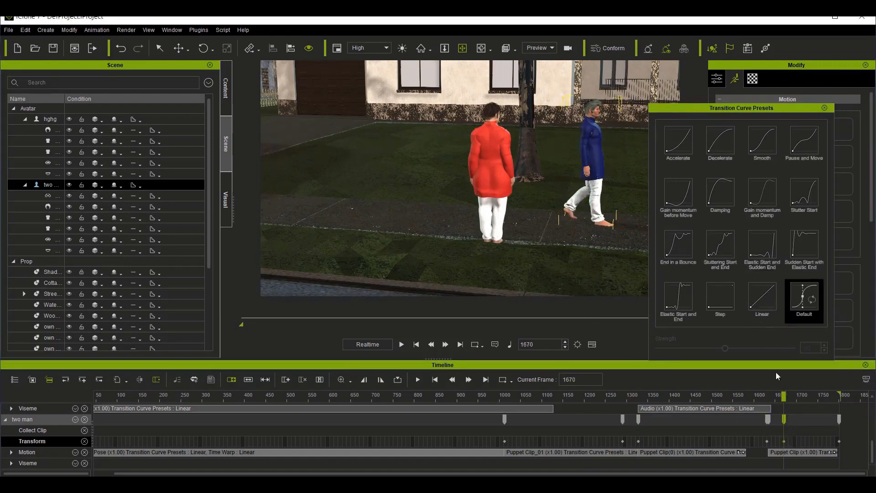
key(space)
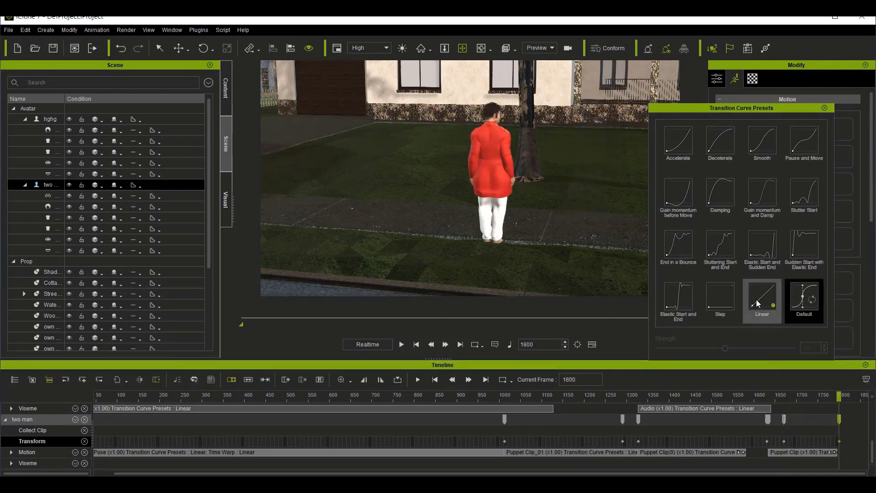
key(space)
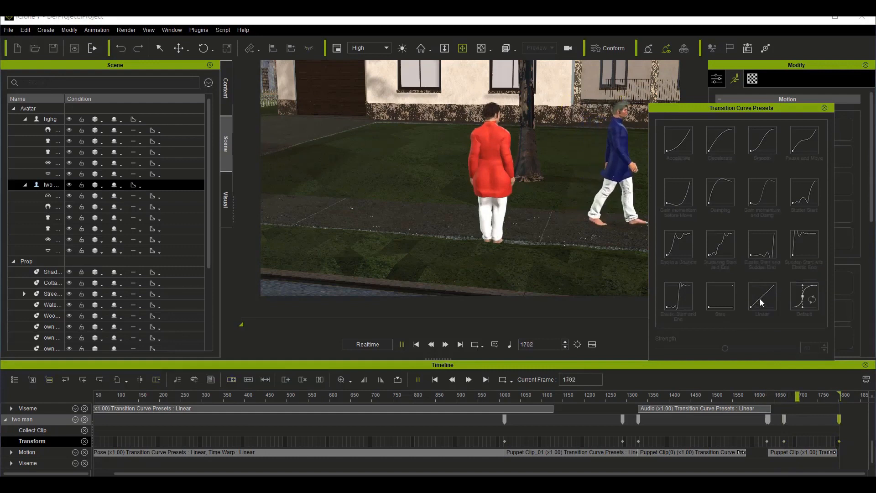
click(825, 108)
Step: Frame both avatars from farther away on the street side and bring the timeline's start into view
scroll(418, 151, down, 3)
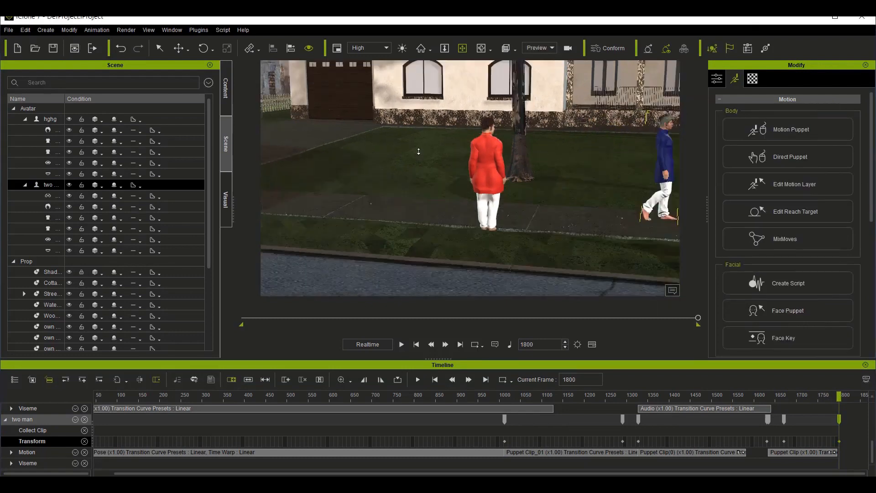
scroll(417, 151, down, 2)
click(481, 48)
drag(412, 181, 510, 197)
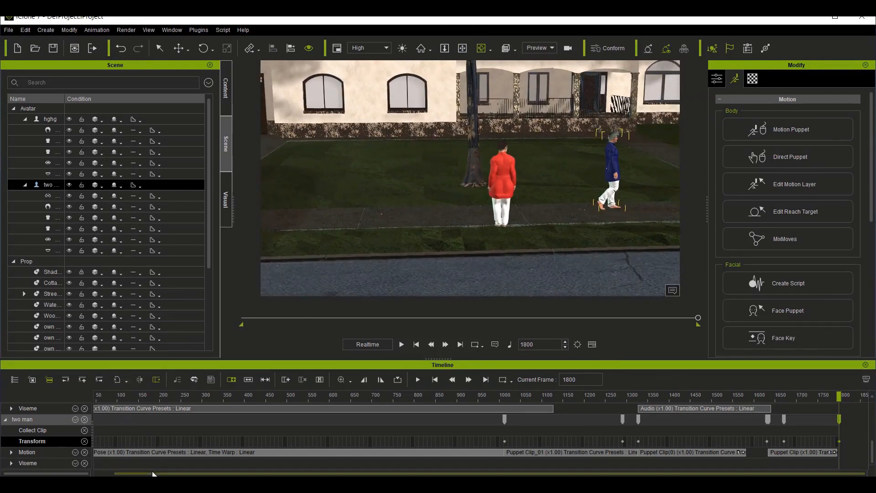
drag(150, 476, 78, 465)
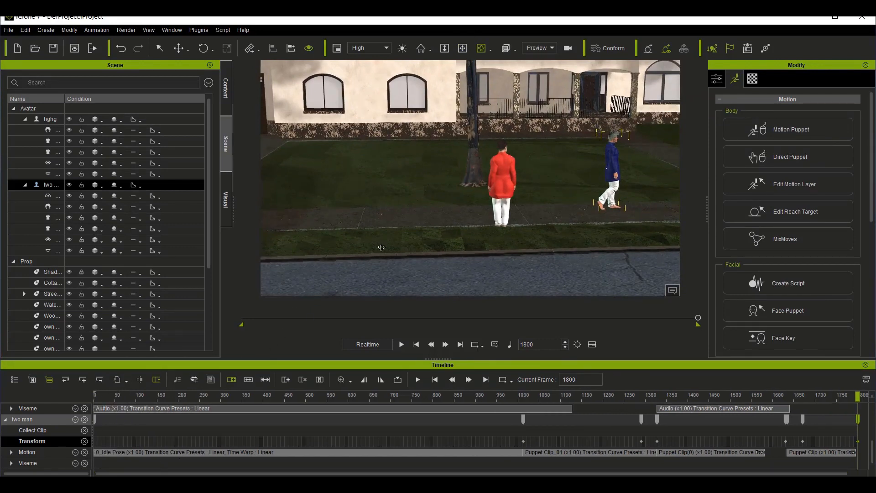
Step: Return the timeline to frame 1 and collapse the Avatar and Prop groups in the scene hierarchy
click(122, 394)
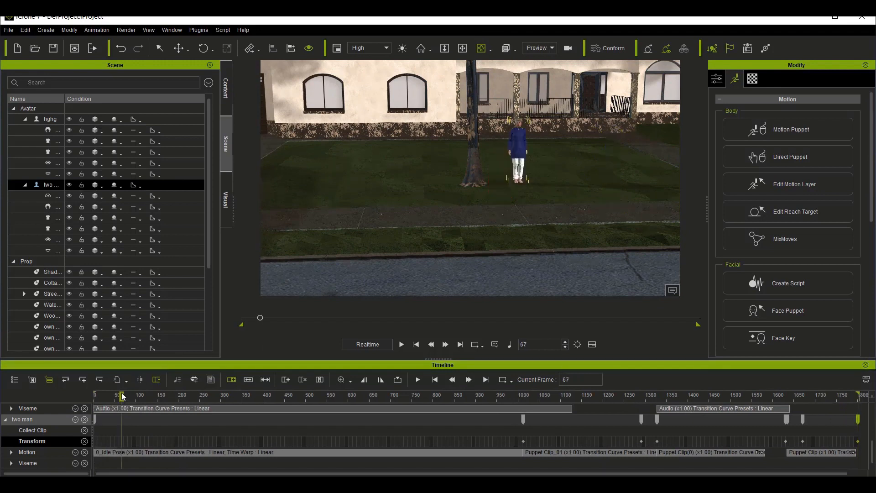
key(Home)
click(13, 108)
click(14, 119)
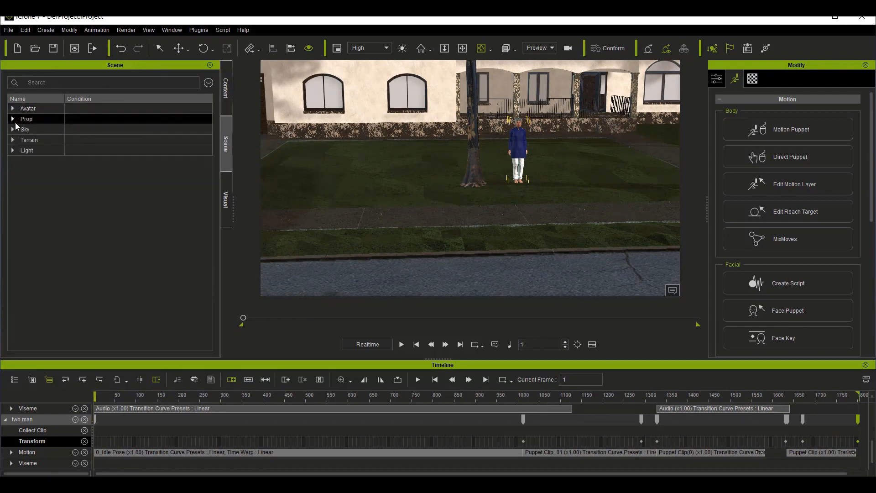
Step: Add a camera to the scene and rename it cam1
click(47, 30)
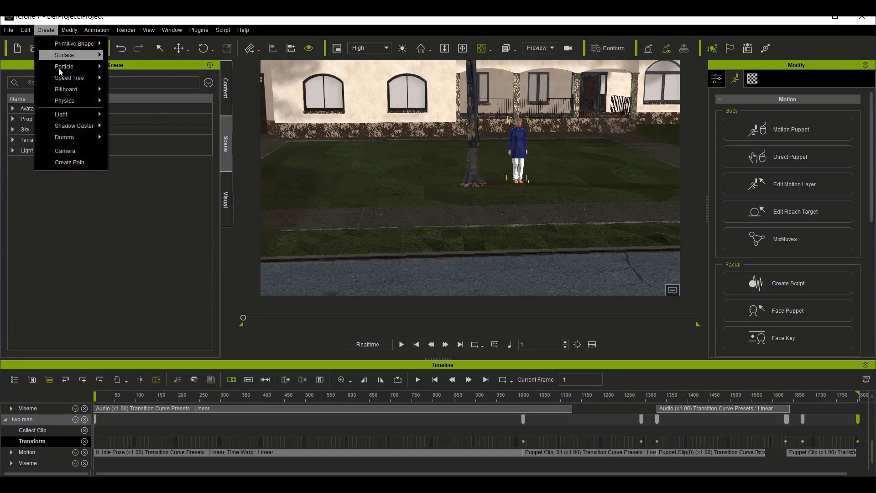
click(68, 150)
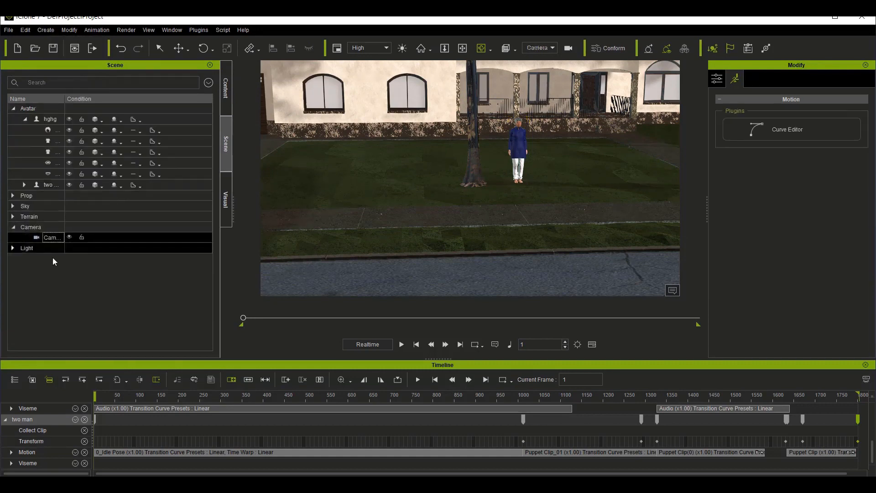
double_click(54, 238)
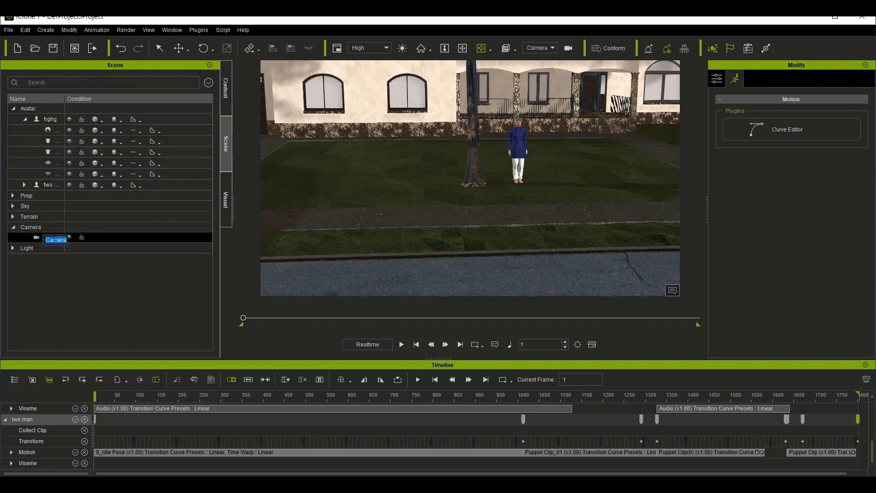
text(cam1)
key(Return)
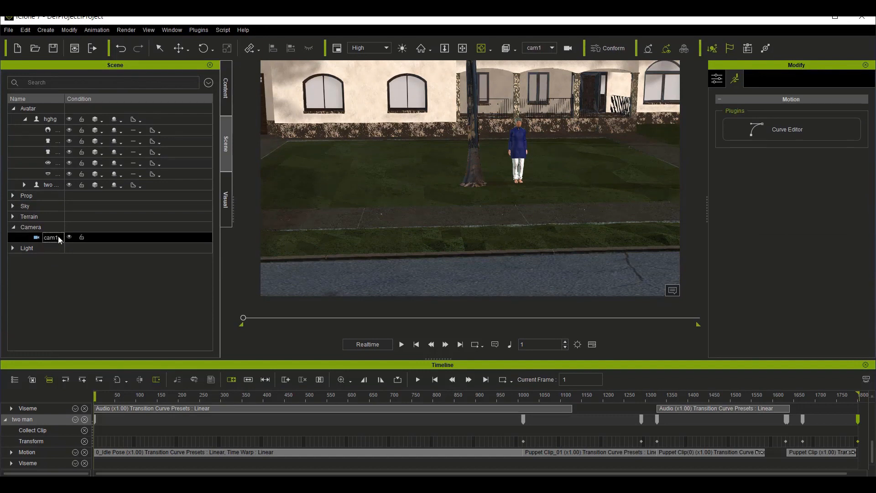
Step: Set cam1's opening view at frame 1 as a wide shot of the whole house with both avatars in frame
click(463, 48)
drag(347, 196, 538, 196)
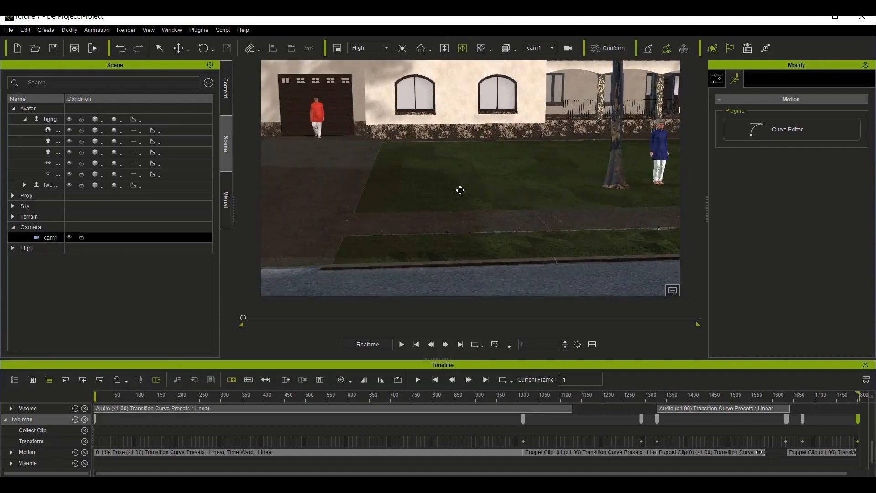
scroll(460, 190, down, 10)
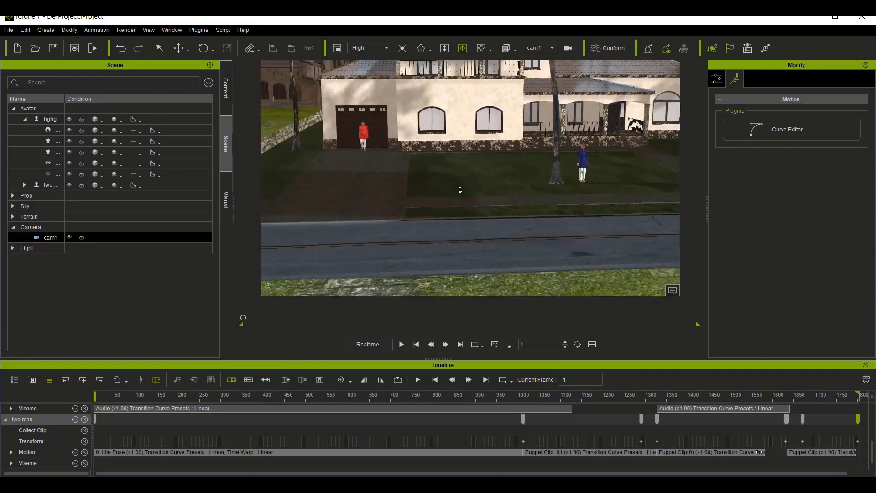
scroll(460, 190, down, 5)
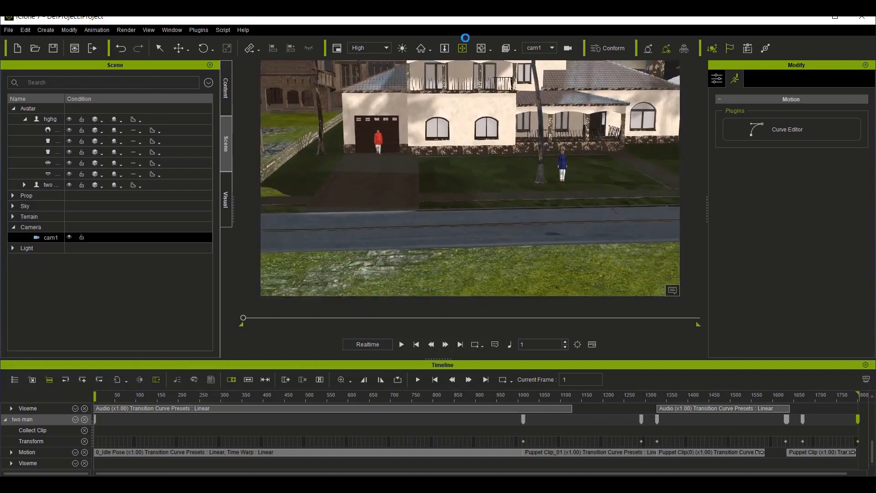
drag(431, 193, 361, 271)
drag(456, 207, 439, 245)
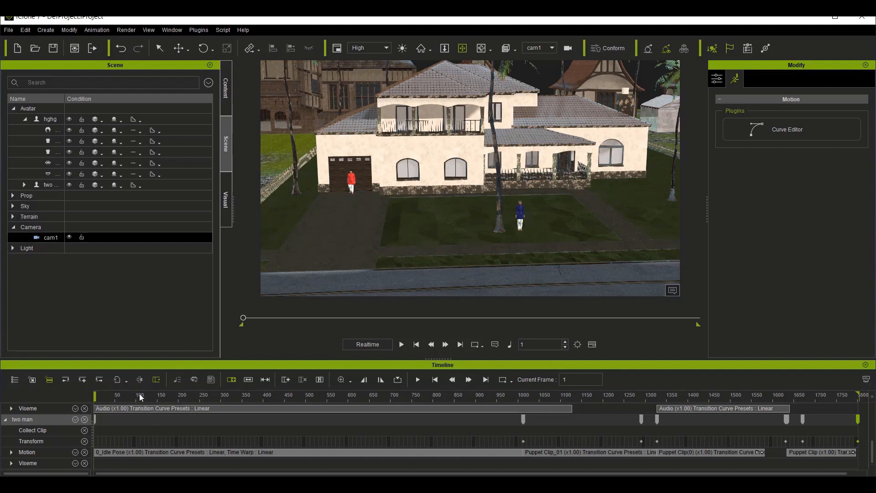
Step: At frame 186, move cam1 in close to the red-shirted avatar on the driveway in front of the garage
click(173, 398)
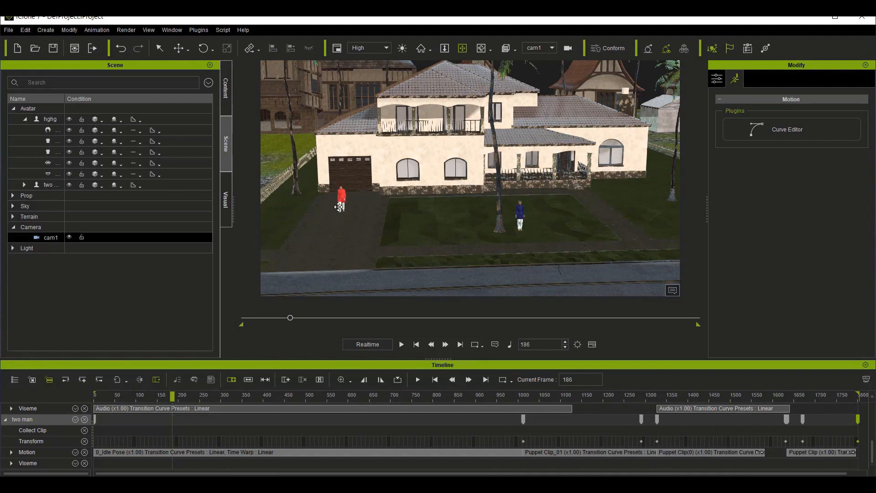
scroll(338, 207, up, 8)
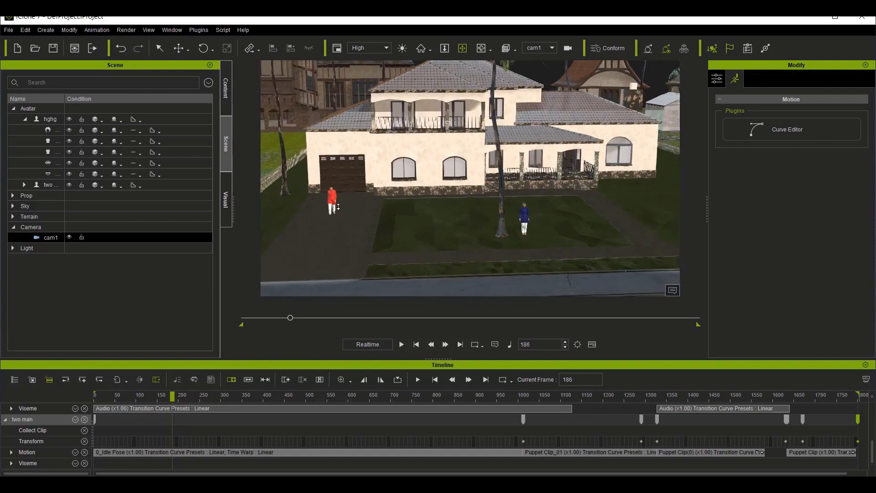
scroll(338, 208, up, 3)
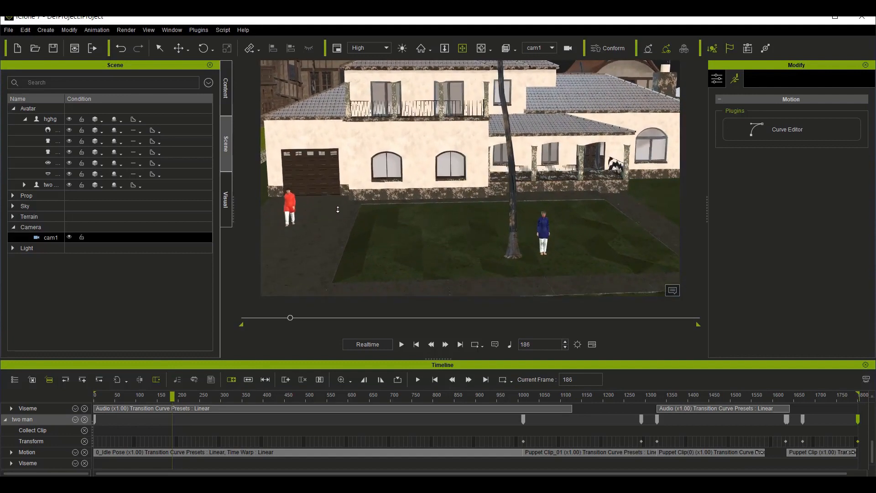
drag(362, 212, 555, 209)
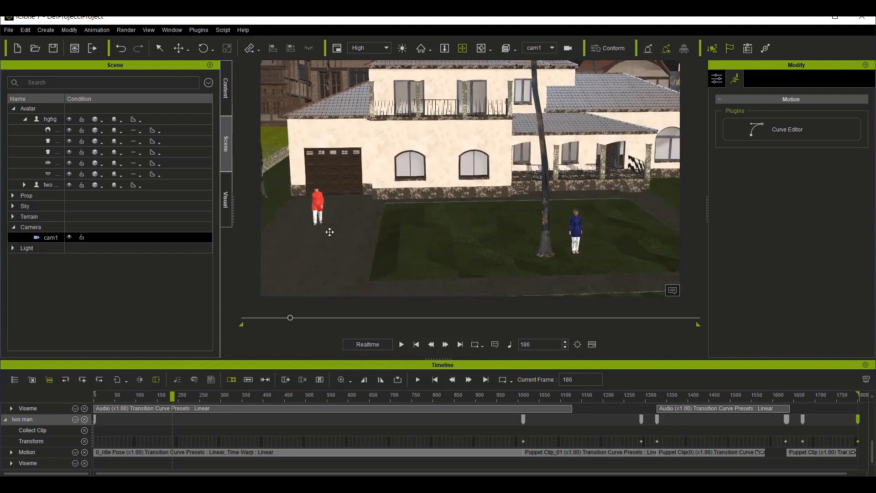
drag(370, 229, 549, 206)
scroll(338, 205, up, 4)
drag(344, 248, 484, 237)
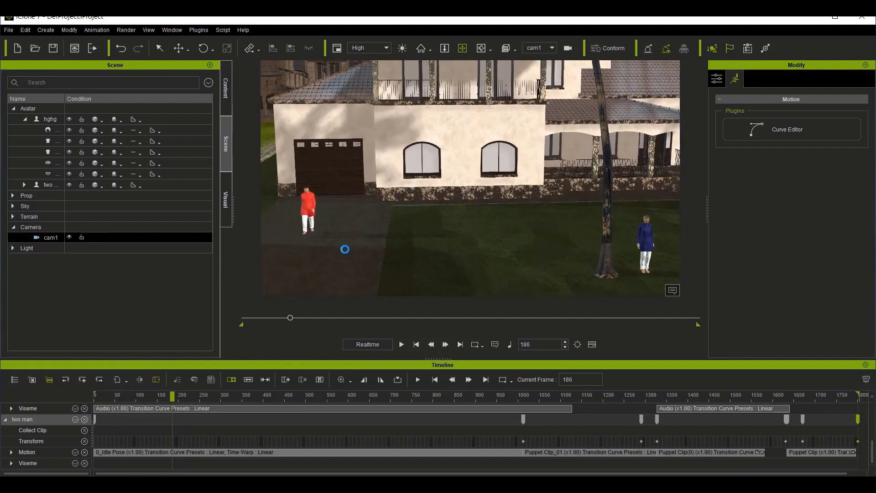
scroll(406, 203, up, 3)
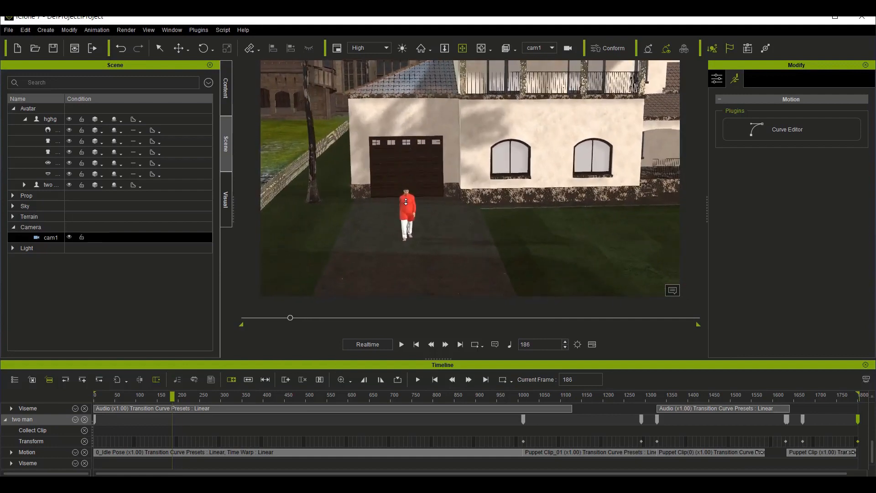
drag(424, 263, 451, 256)
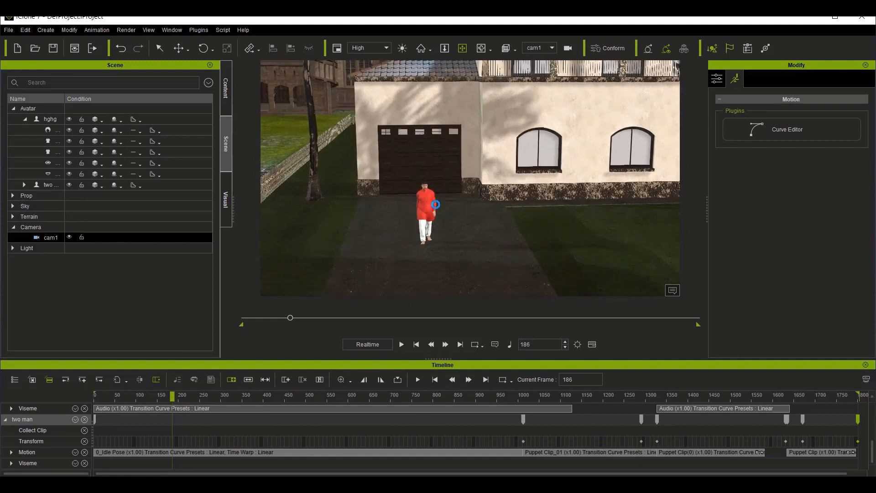
scroll(436, 204, up, 1)
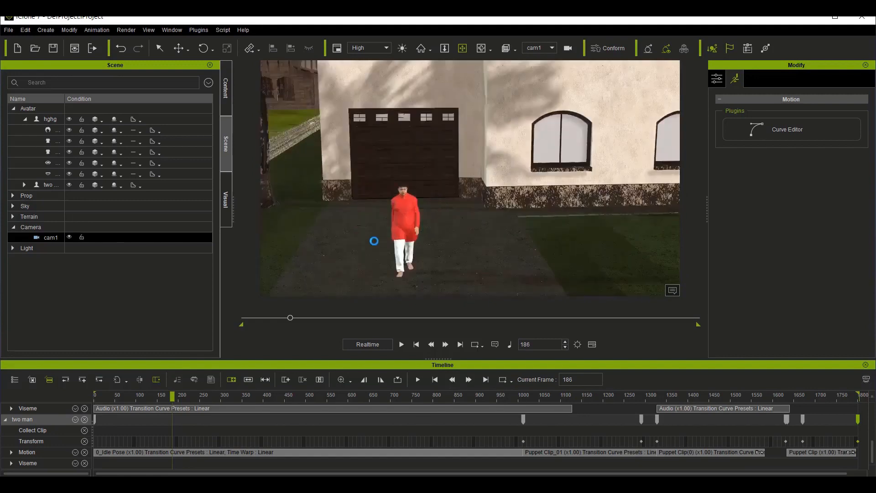
drag(401, 248, 411, 248)
scroll(464, 244, up, 2)
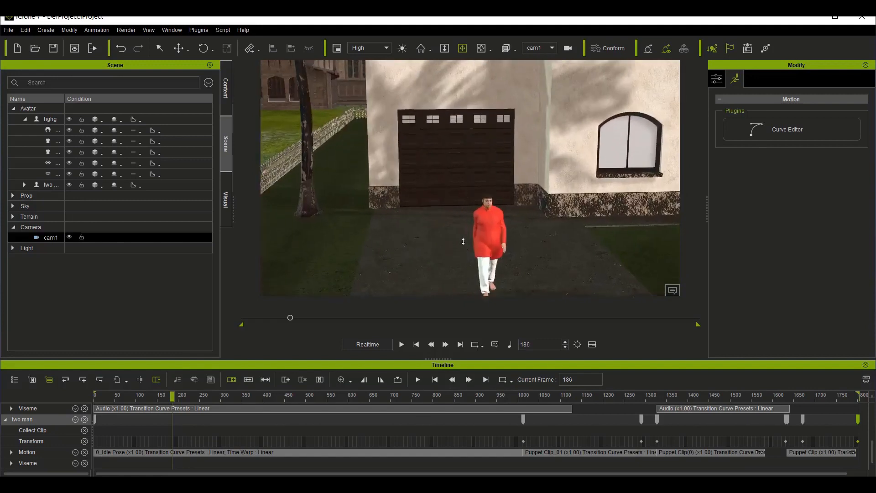
drag(478, 274, 446, 246)
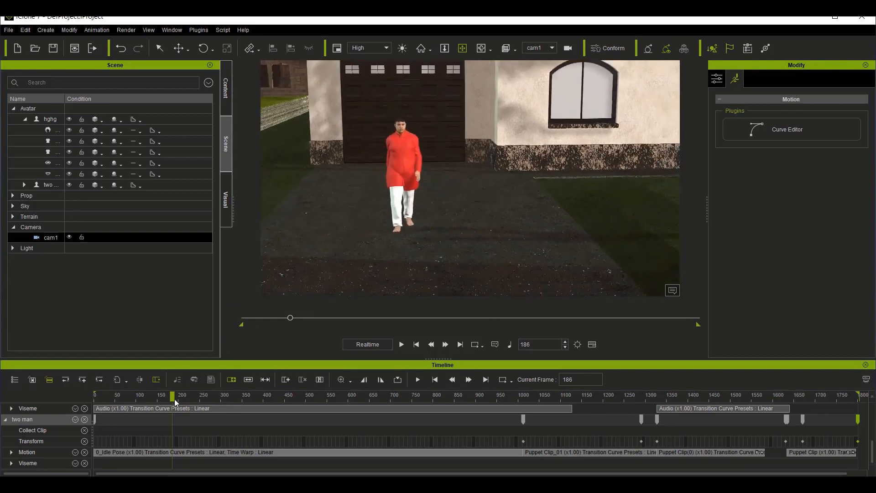
Step: Play the animation from frame 1 to check cam1's push-in toward the avatar on the driveway
drag(175, 399, 74, 402)
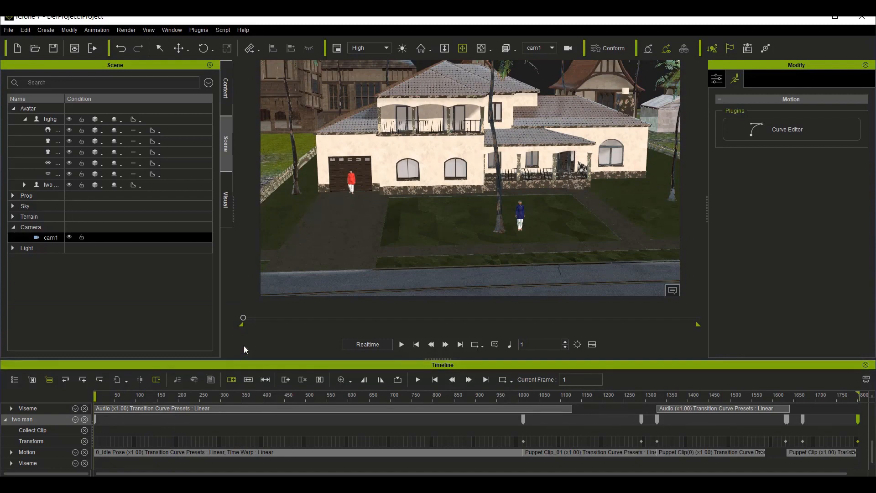
key(space)
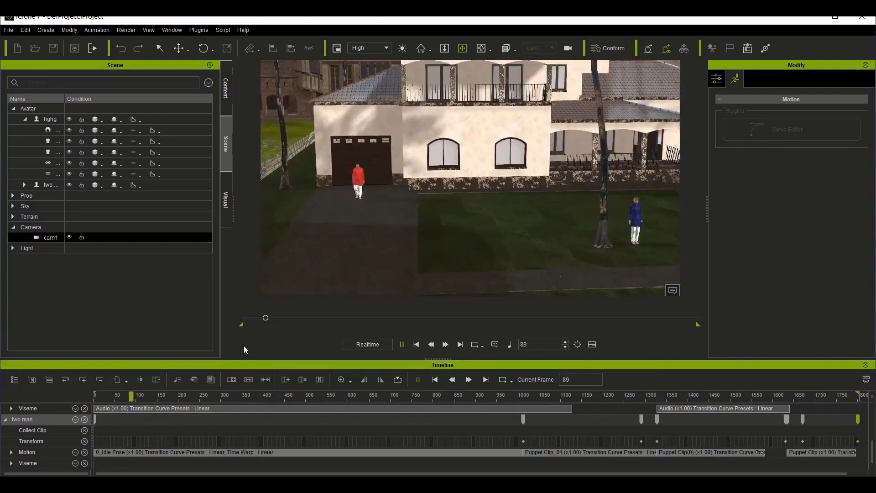
key(space)
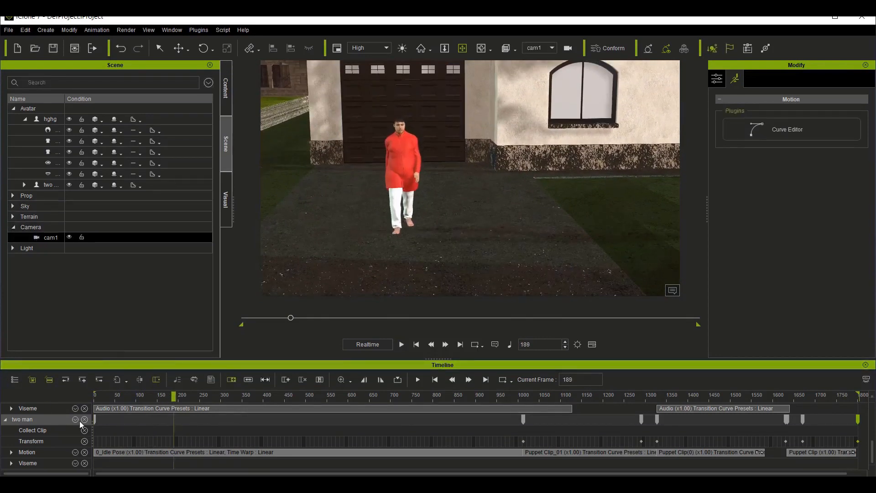
Step: Show cam1's Transform track in the timeline
click(146, 437)
scroll(147, 438, down, 3)
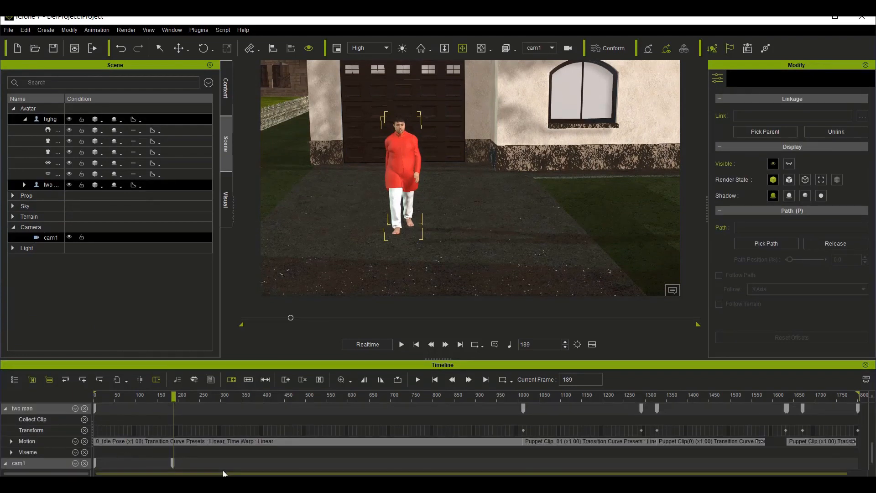
click(76, 462)
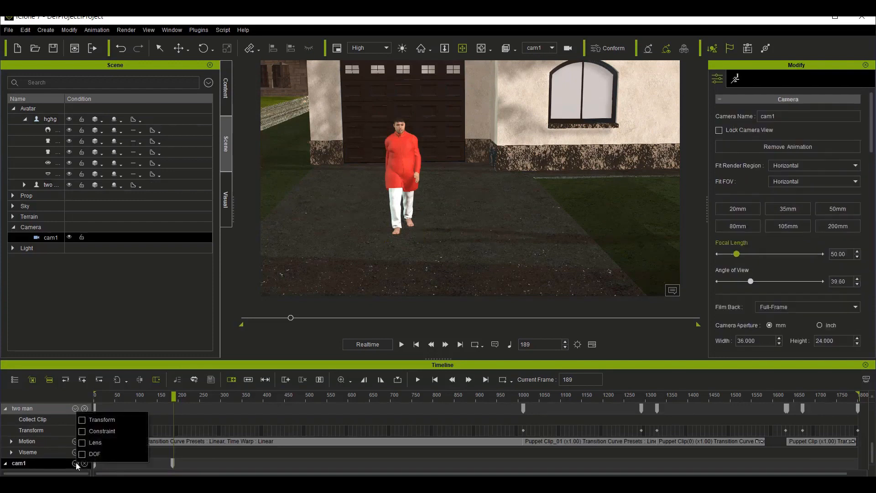
click(82, 419)
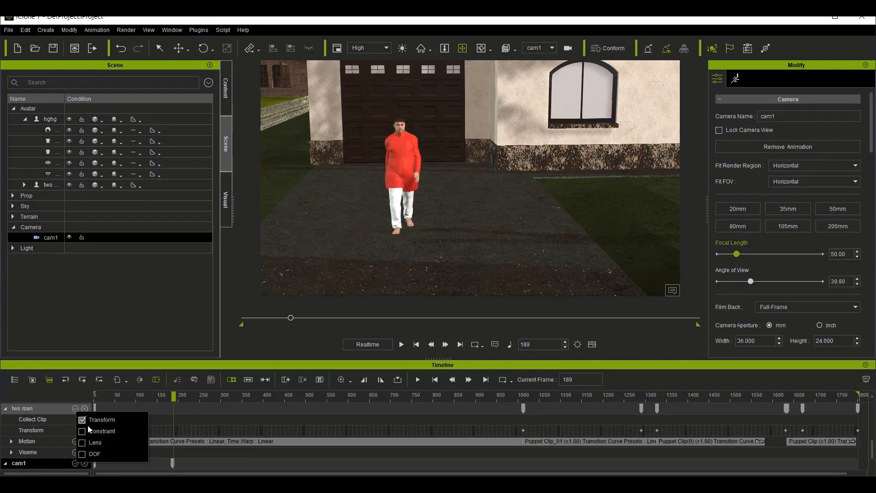
click(152, 462)
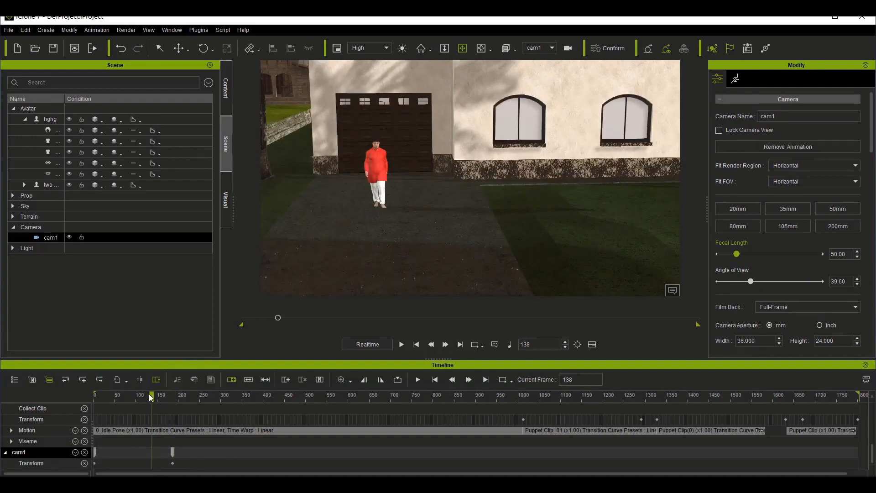
Step: Replay the shot from frame 1 to review the timing of cam1's Transform keys
drag(128, 394, 70, 387)
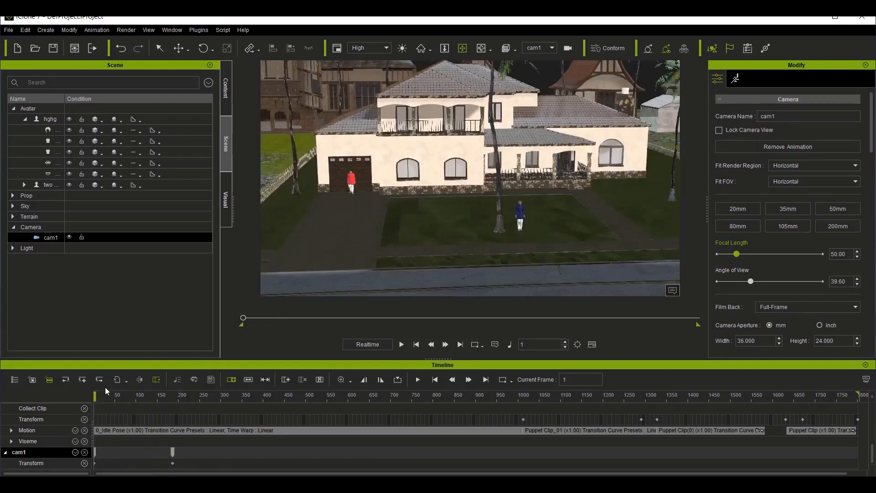
key(space)
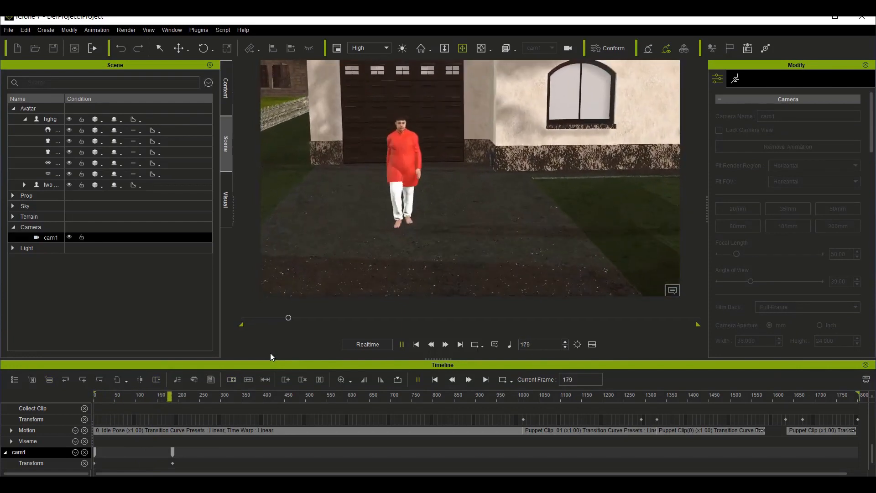
key(space)
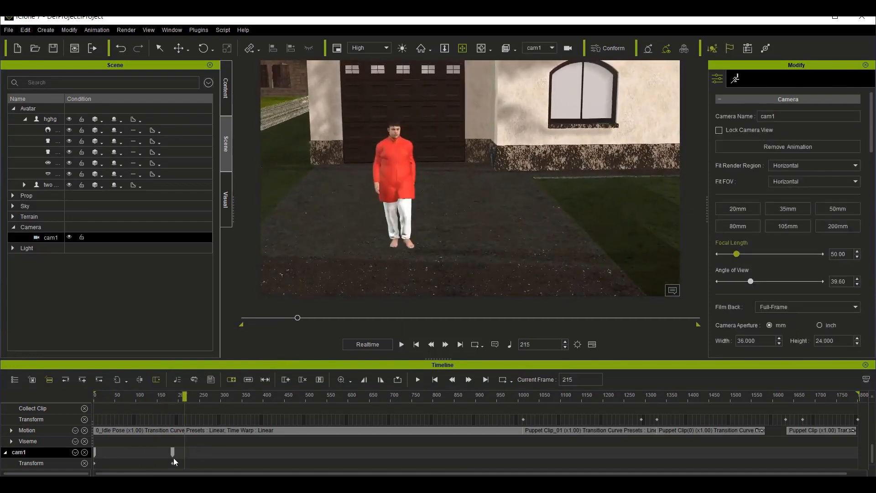
Step: Move cam1's second Transform key to frame 287 and play the slower camera move from the start
drag(173, 463, 215, 466)
click(215, 397)
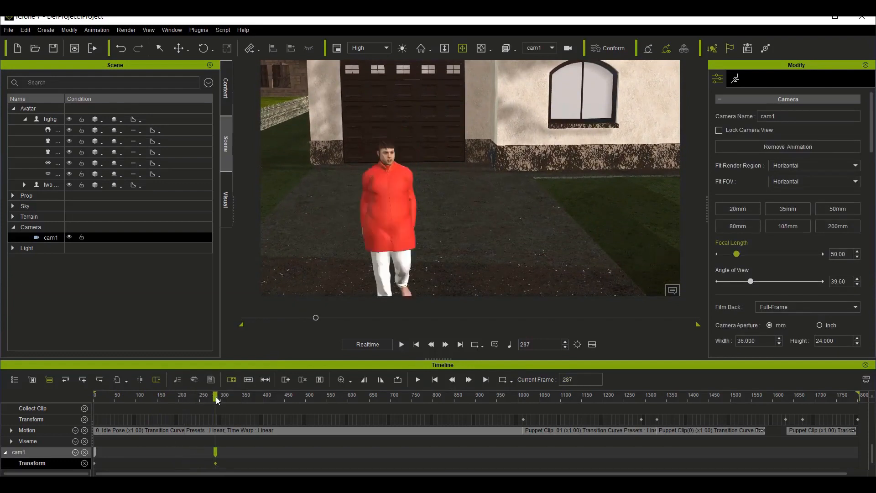
drag(200, 400, 59, 395)
key(space)
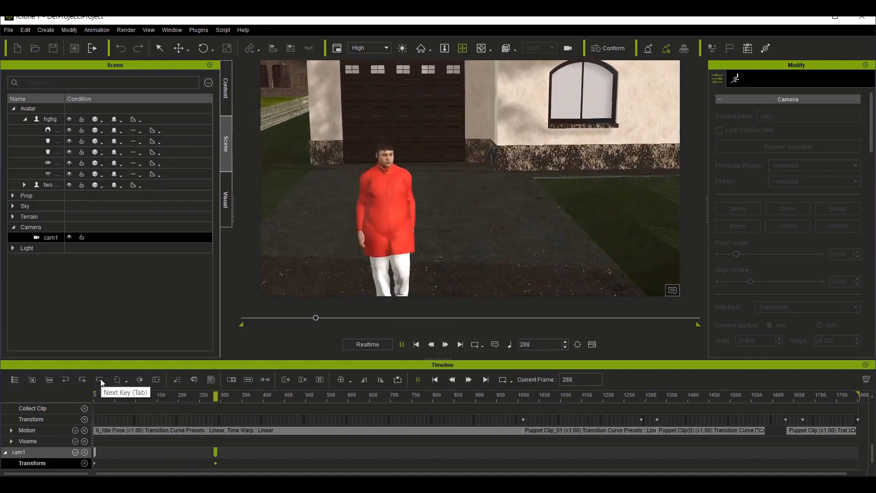
click(100, 381)
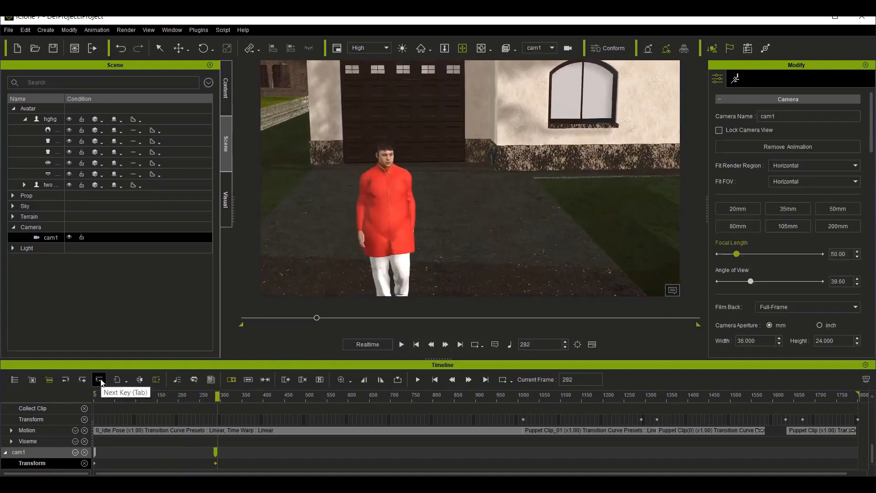
right_click(215, 462)
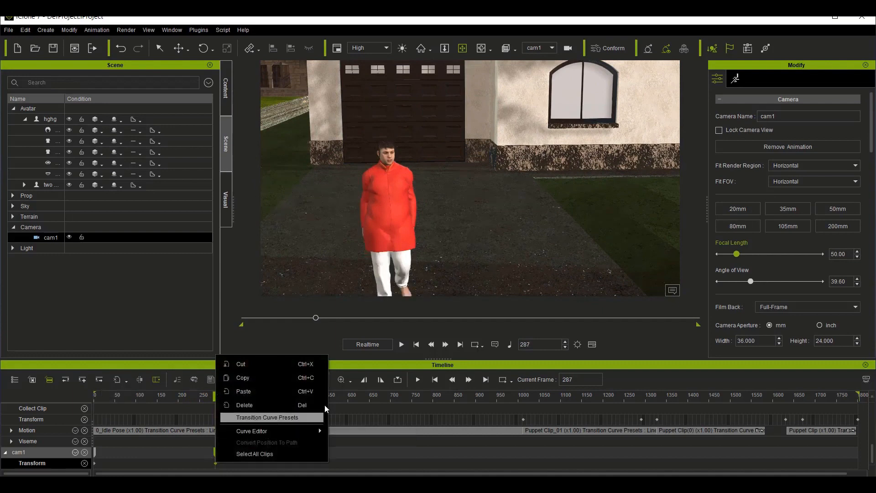
click(274, 413)
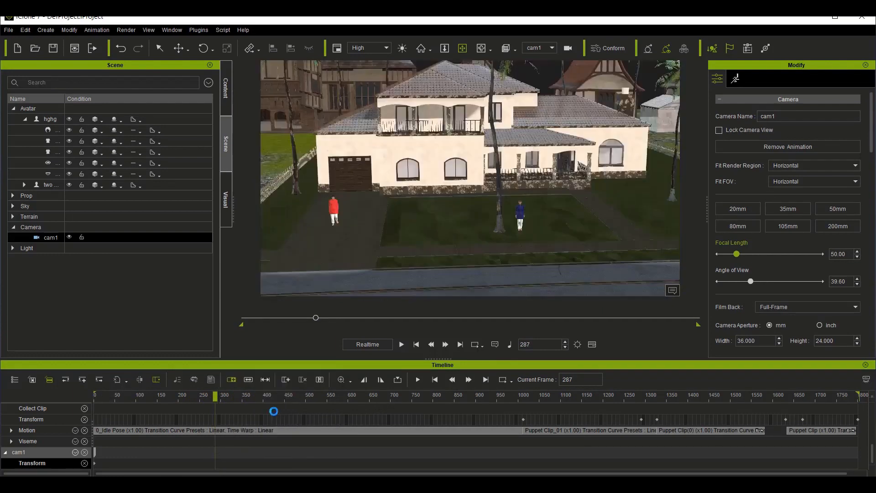
key(ctrl+z)
Step: Apply the Linear transition curve preset to cam1's Transform key at frame 287 and close the presets
right_click(215, 463)
click(276, 417)
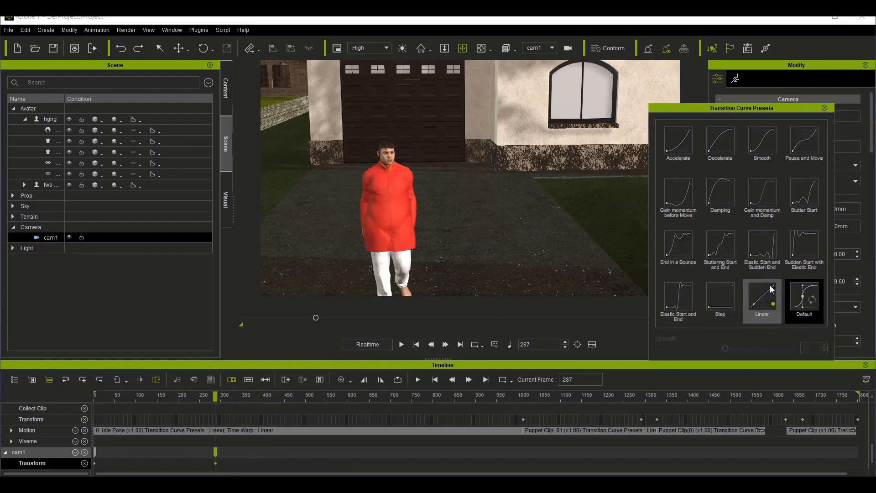
key(space)
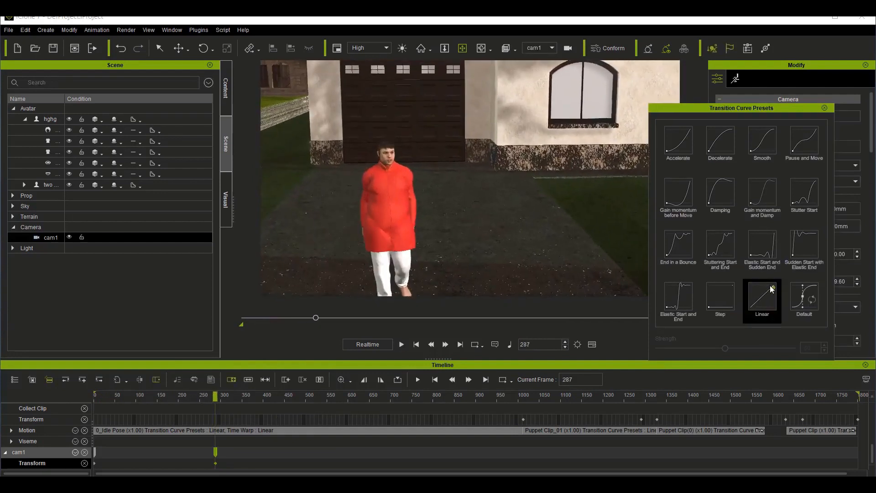
click(825, 108)
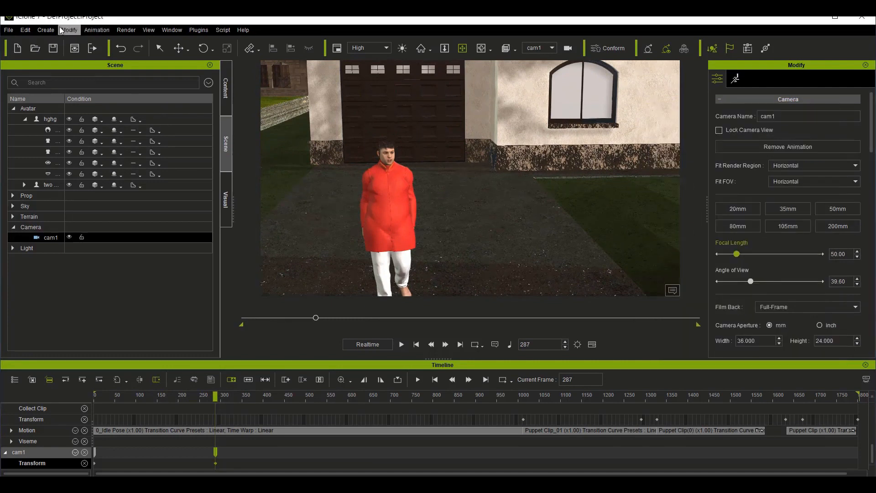
Step: Create a second camera at frame 287 and frame the red-shirted avatar full length from the front
click(46, 31)
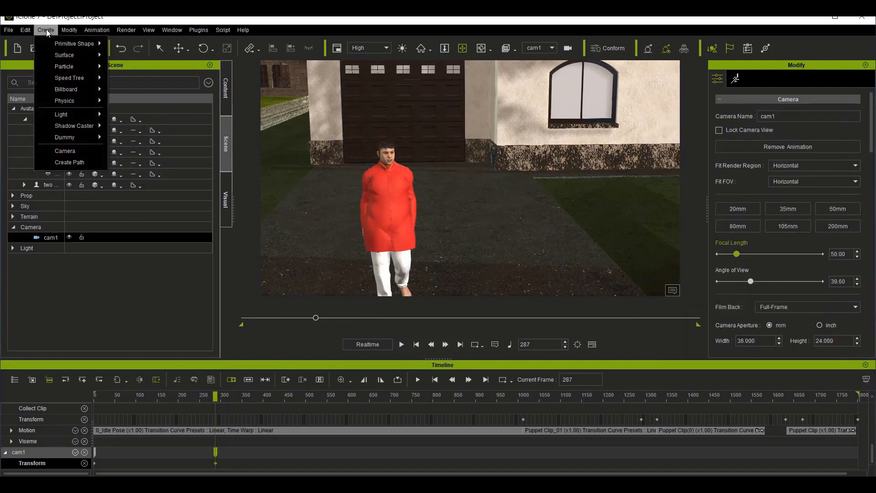
click(69, 150)
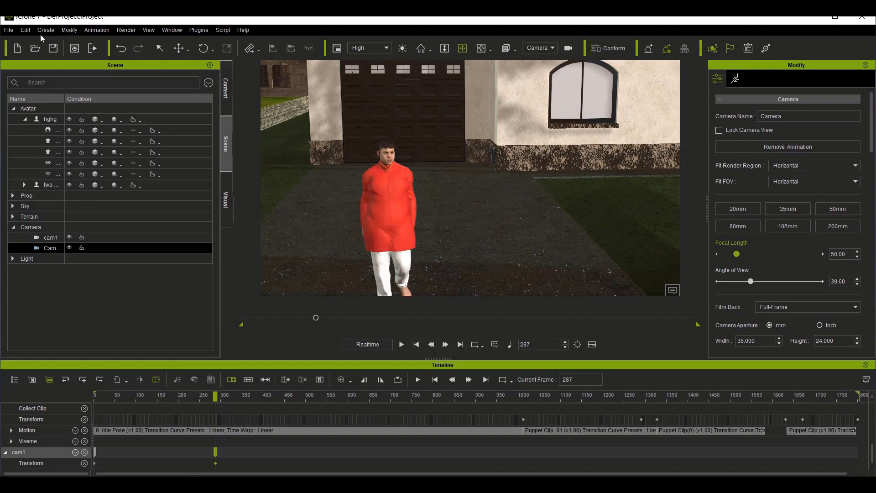
drag(353, 228, 393, 124)
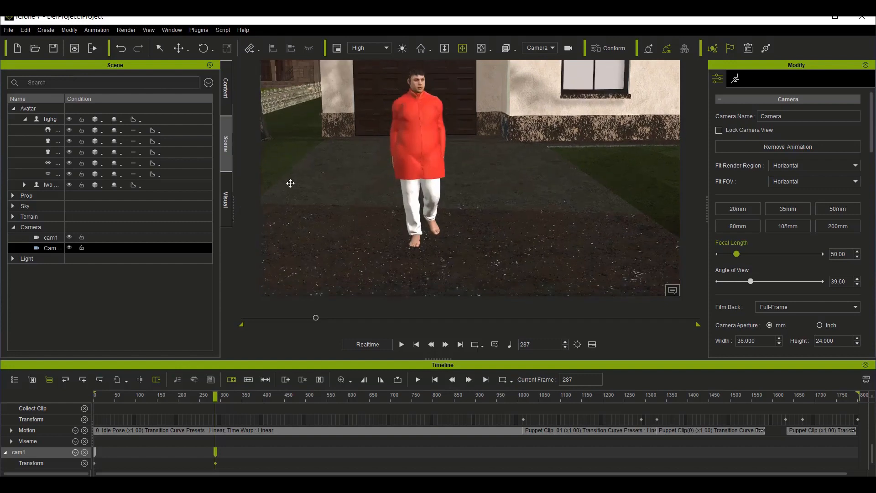
drag(406, 198, 406, 203)
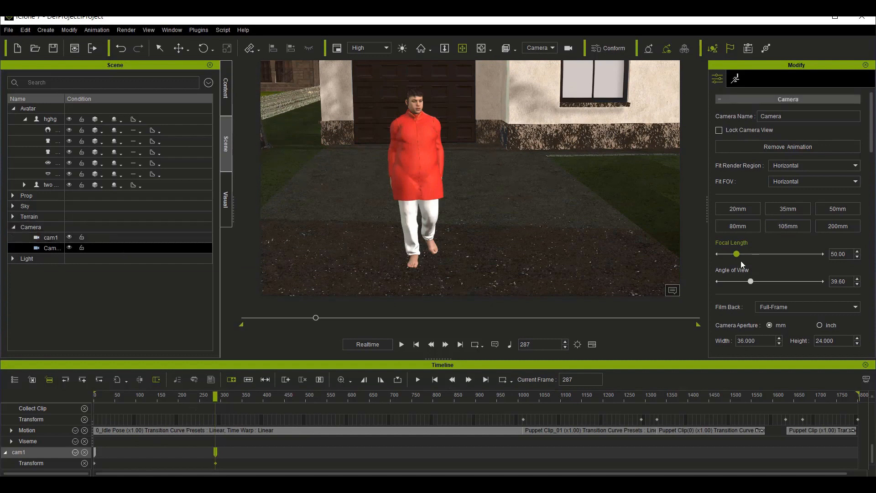
Step: Link the new camera to the red-shirted avatar's RL_BoneRoot sub-node with Align set to None
scroll(740, 261, down, 10)
scroll(787, 270, down, 5)
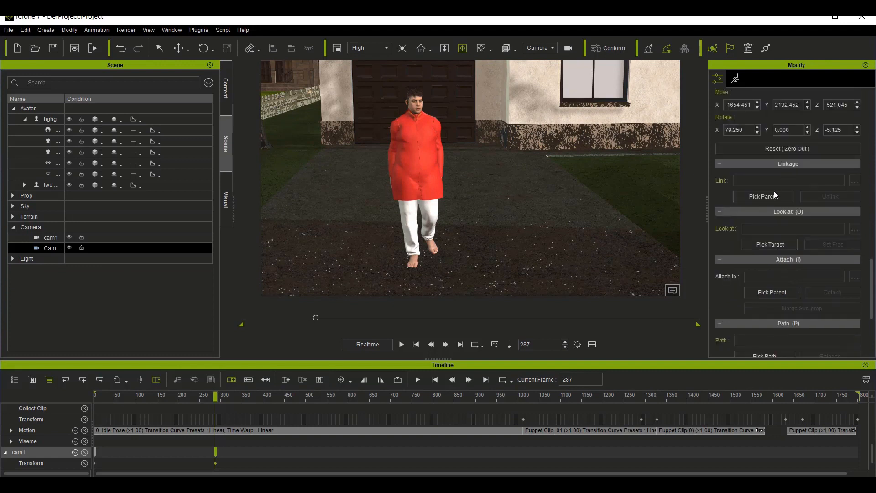
click(772, 192)
click(416, 105)
click(854, 181)
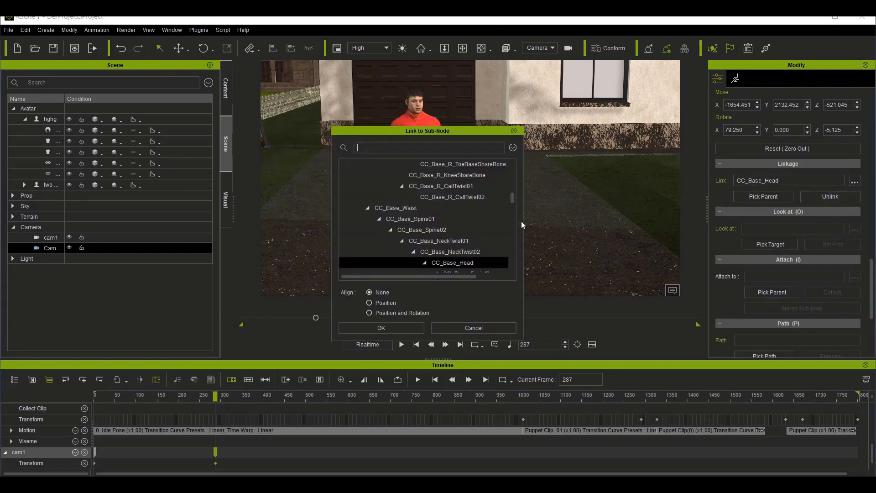
scroll(425, 242, up, 10)
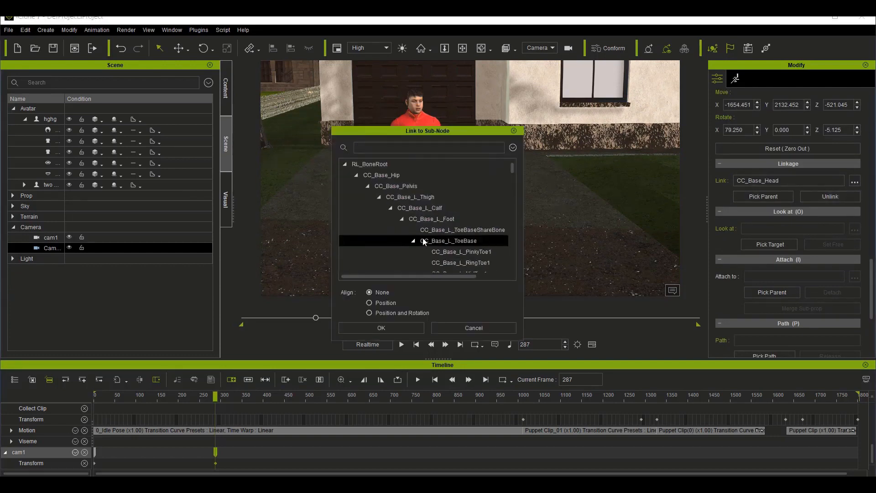
click(371, 161)
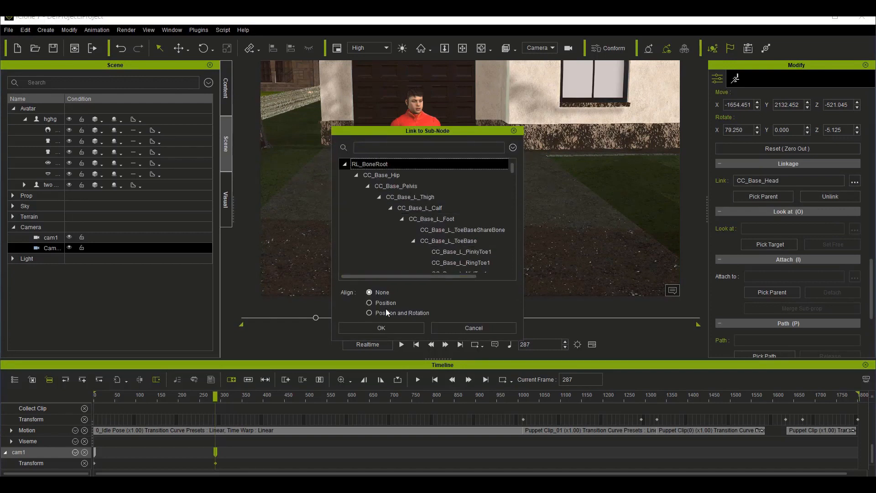
click(380, 329)
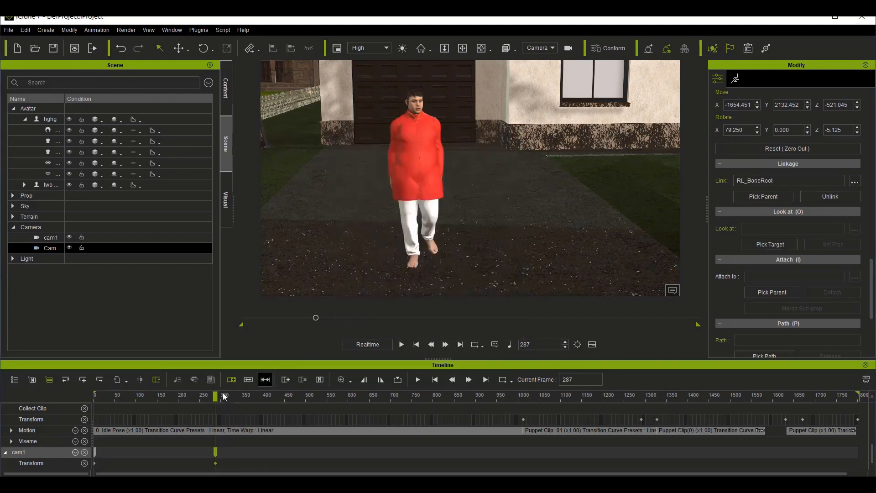
Step: Play the walk through the linked camera to check how it follows the avatar
drag(216, 397, 234, 396)
key(space)
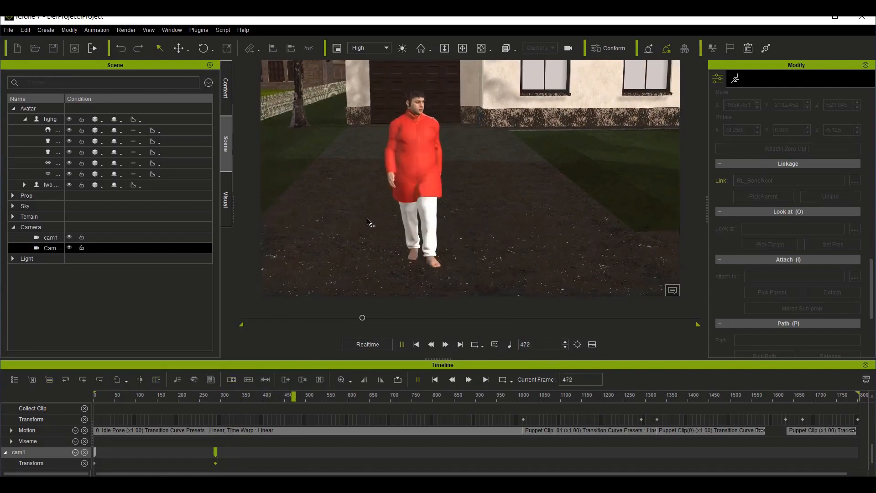
key(space)
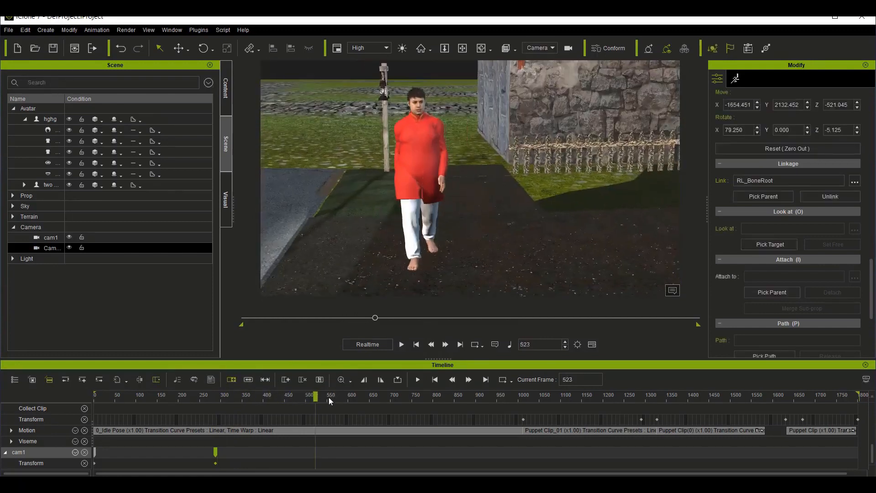
Step: Go to frame 473, create another camera and name it cam3
drag(315, 397, 294, 398)
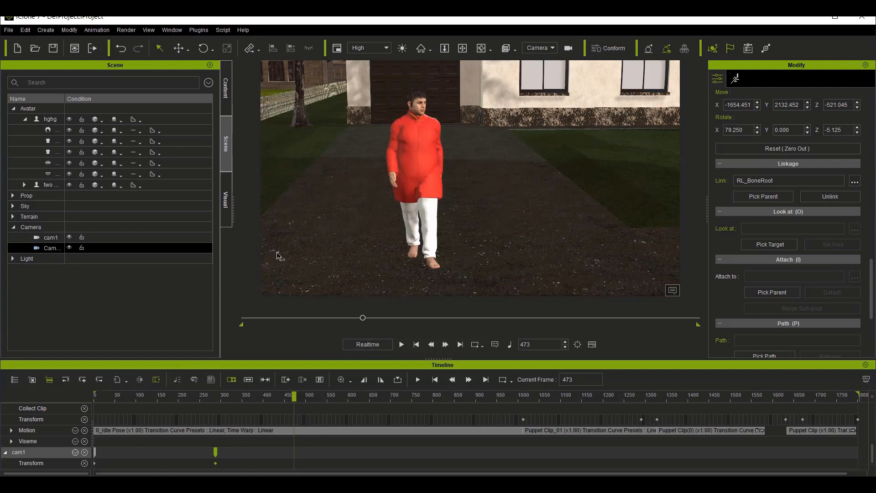
click(43, 30)
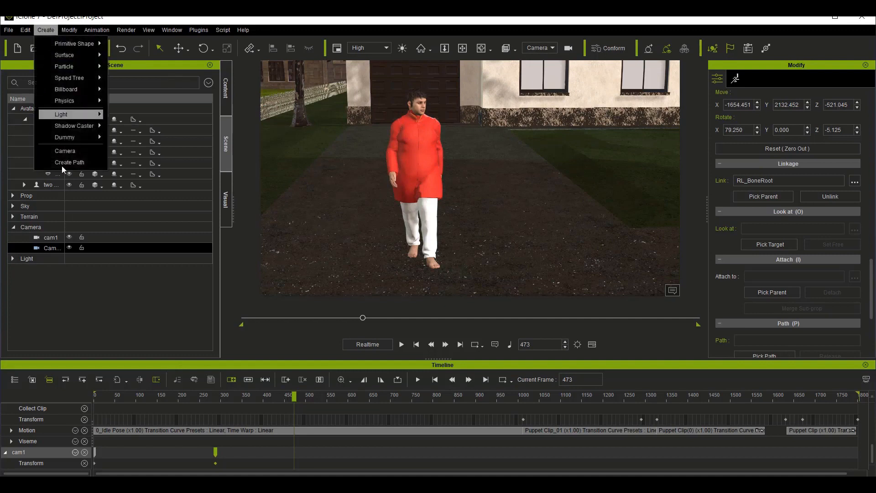
click(67, 152)
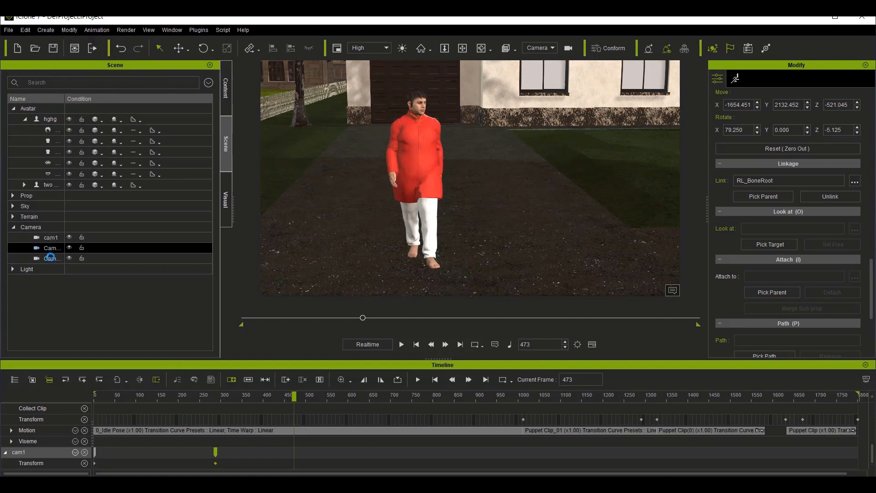
double_click(52, 258)
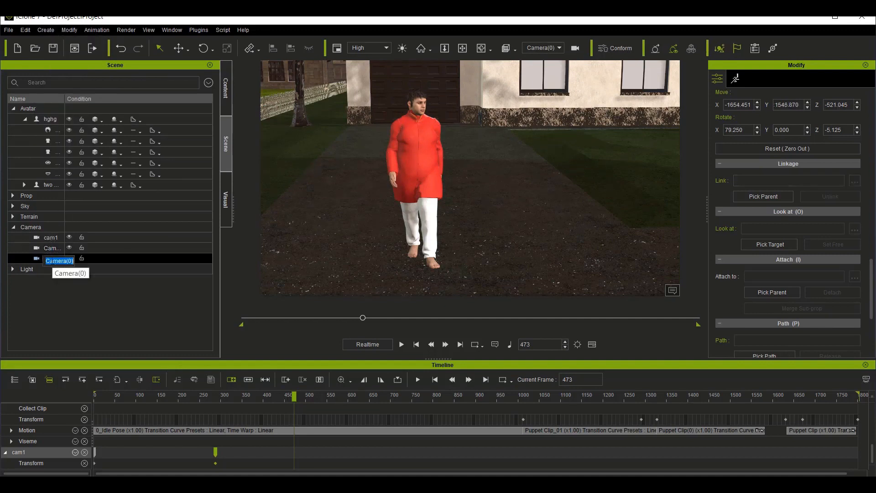
text(cam3)
key(Return)
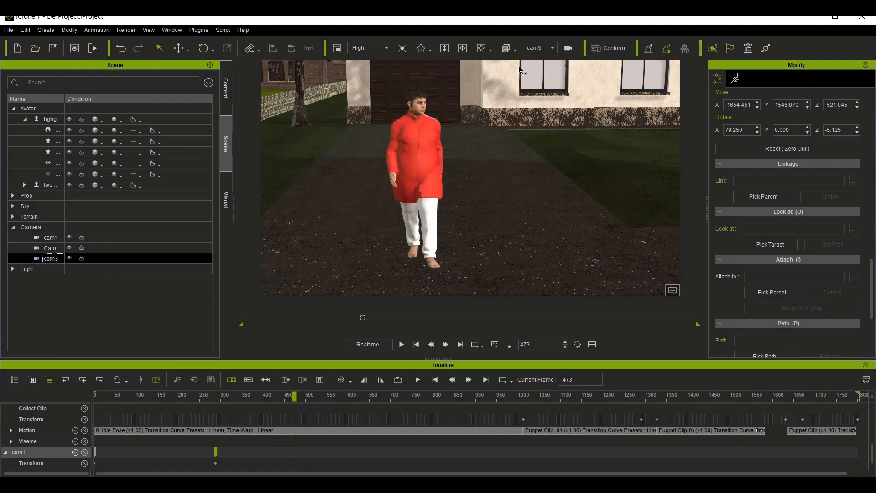
Step: Orbit and pull back cam3 around the red-shirted avatar to frame both avatars in a wide shot with the road and stone house
click(482, 48)
drag(562, 234, 436, 169)
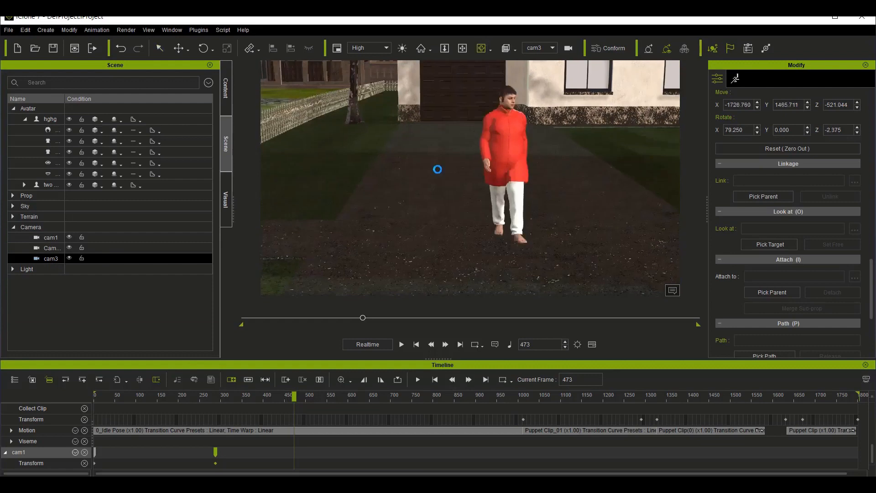
drag(504, 147, 486, 136)
click(500, 131)
drag(544, 237, 462, 199)
scroll(515, 219, down, 2)
scroll(516, 218, down, 5)
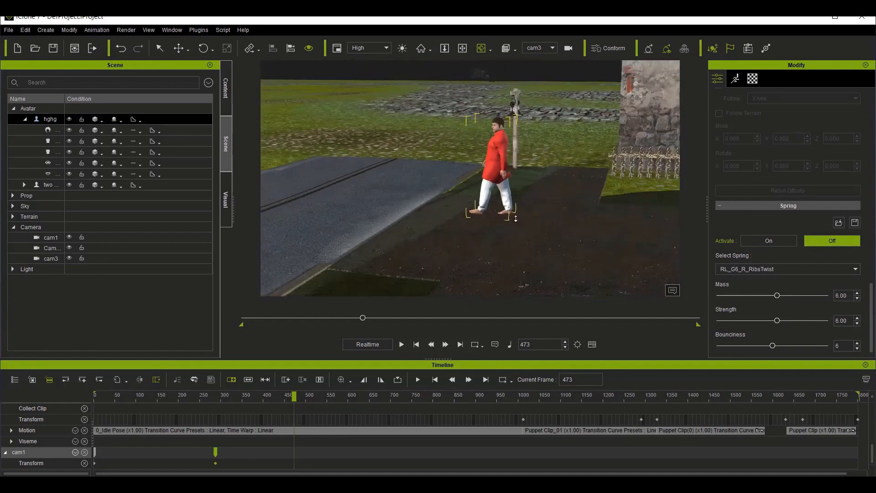
drag(512, 154, 507, 150)
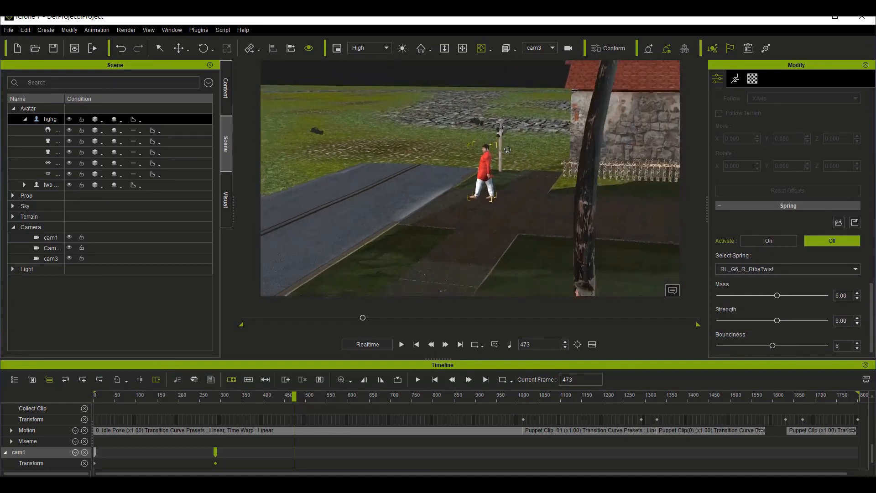
drag(486, 228, 485, 71)
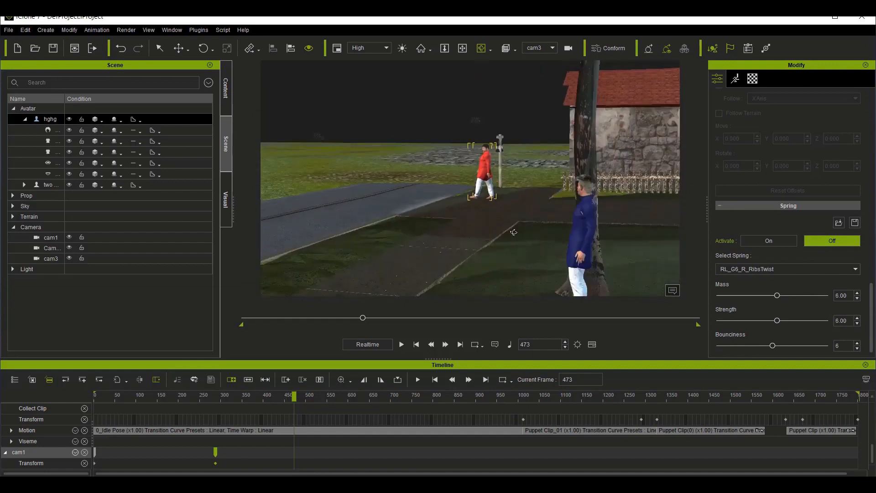
drag(541, 235, 517, 208)
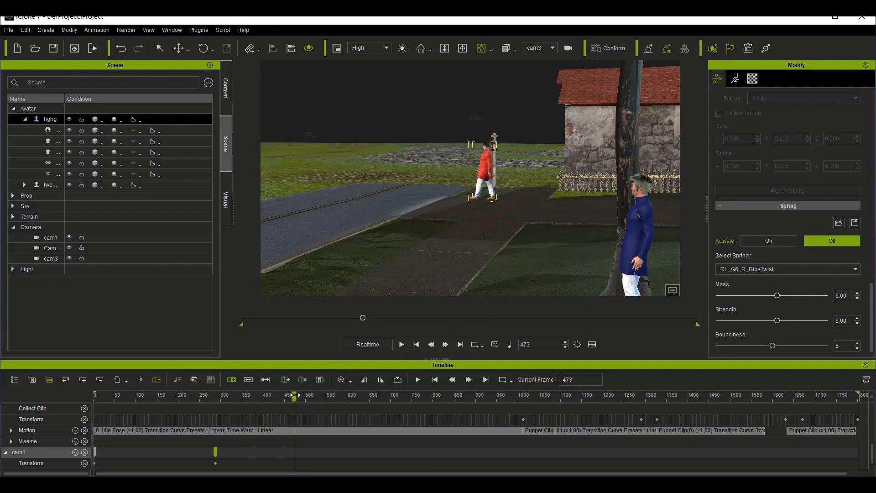
Step: Play the walk through cam3 up to frame 933, previewing the avatar-linked Camera alongside it in the Mini Viewport
key(space)
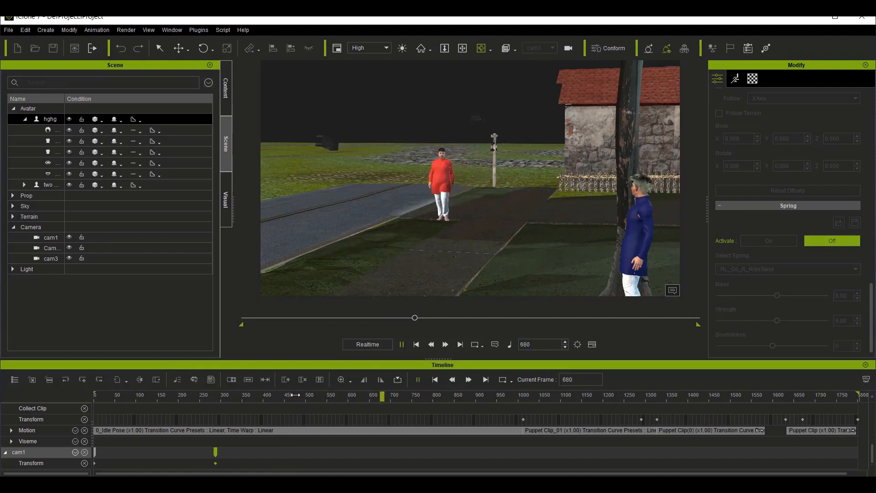
key(space)
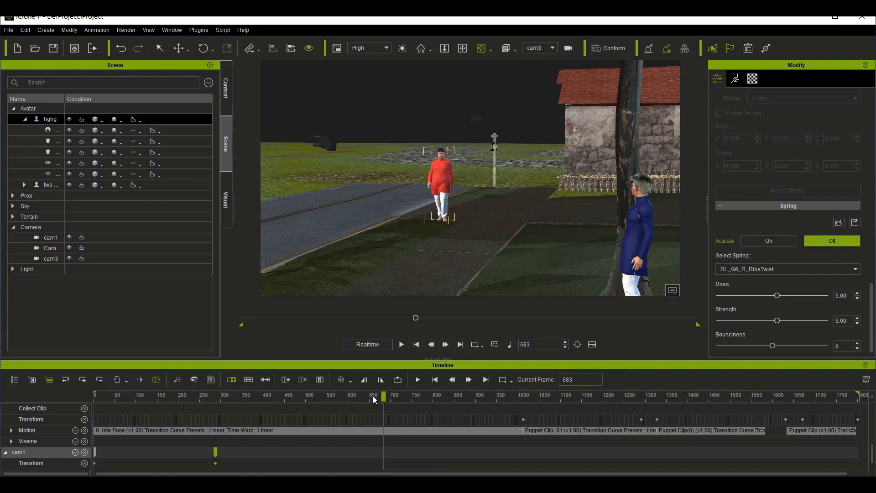
click(249, 48)
click(342, 48)
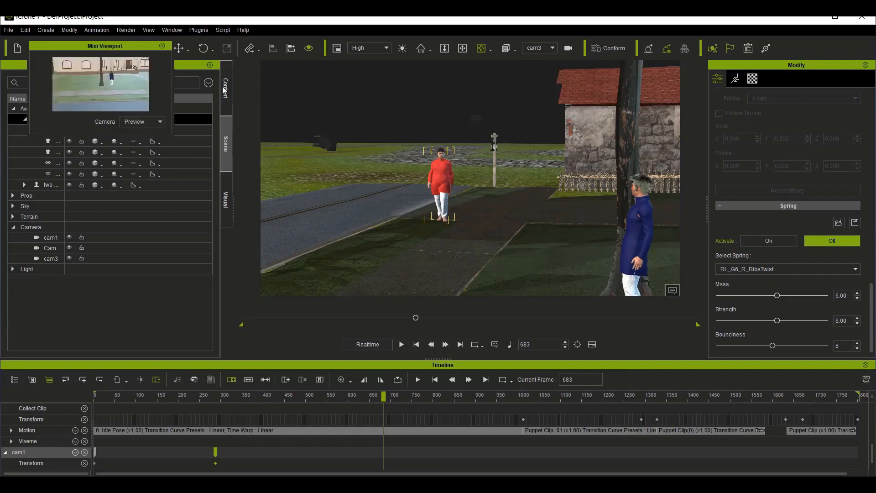
click(143, 123)
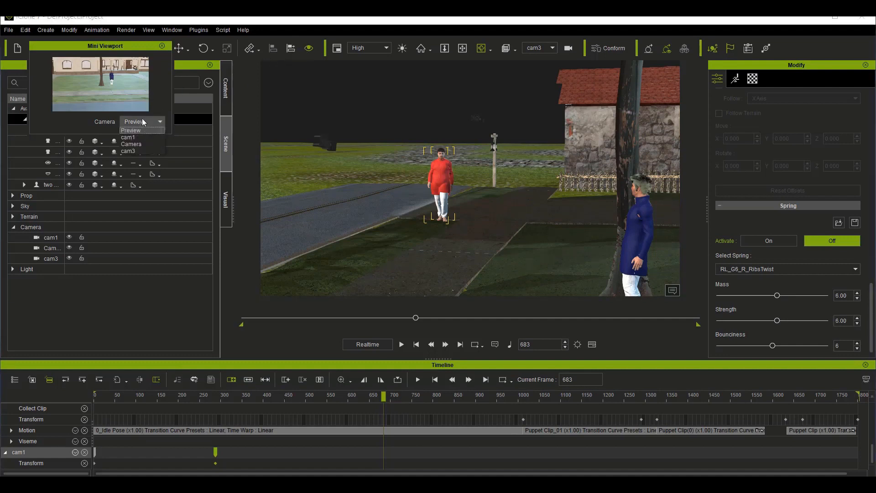
click(133, 143)
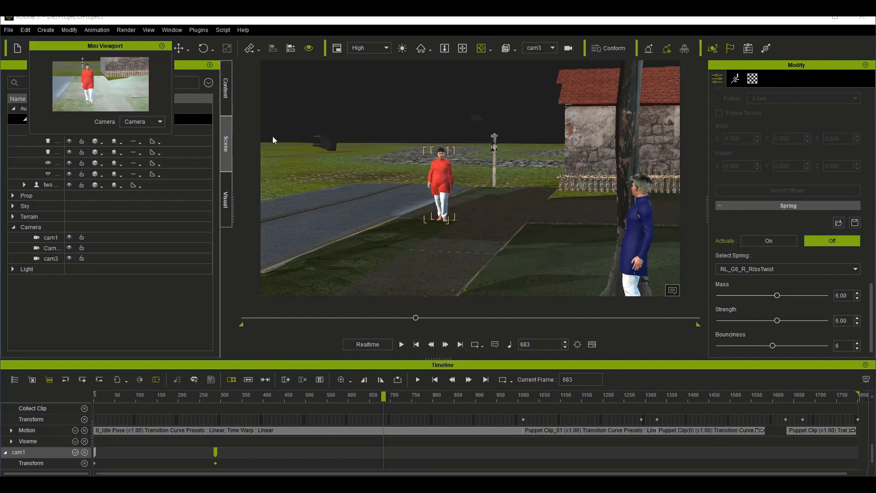
key(space)
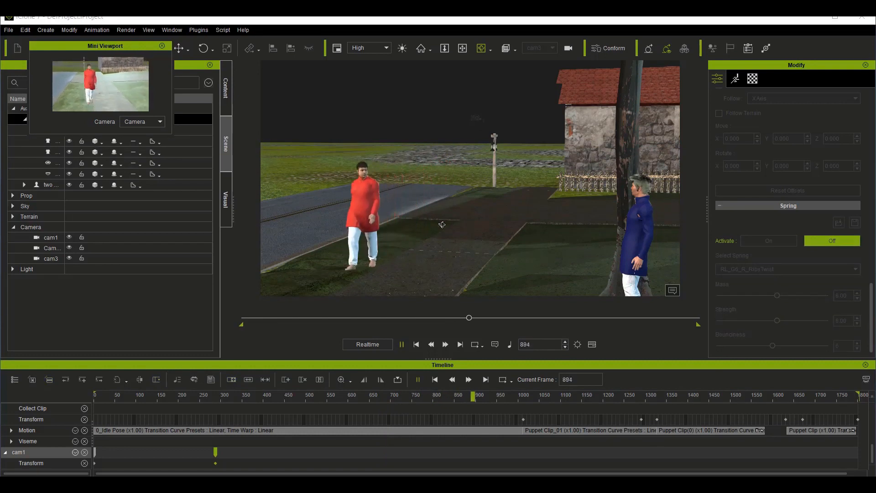
key(space)
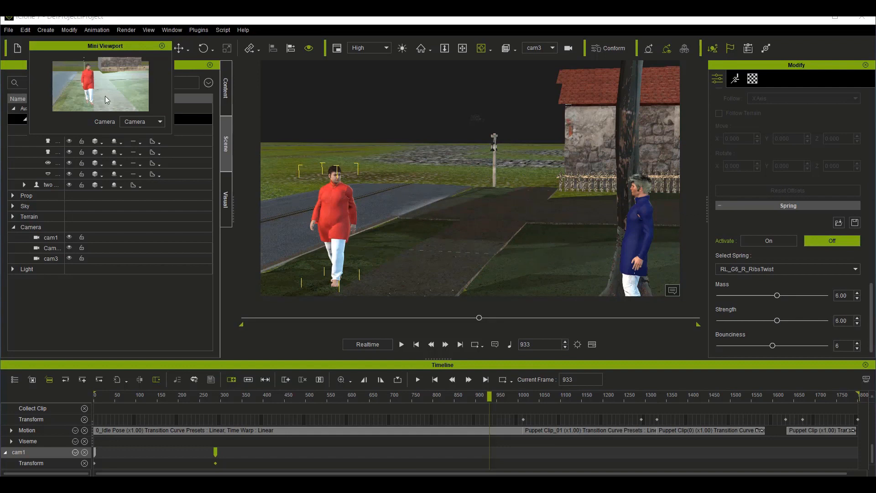
click(161, 45)
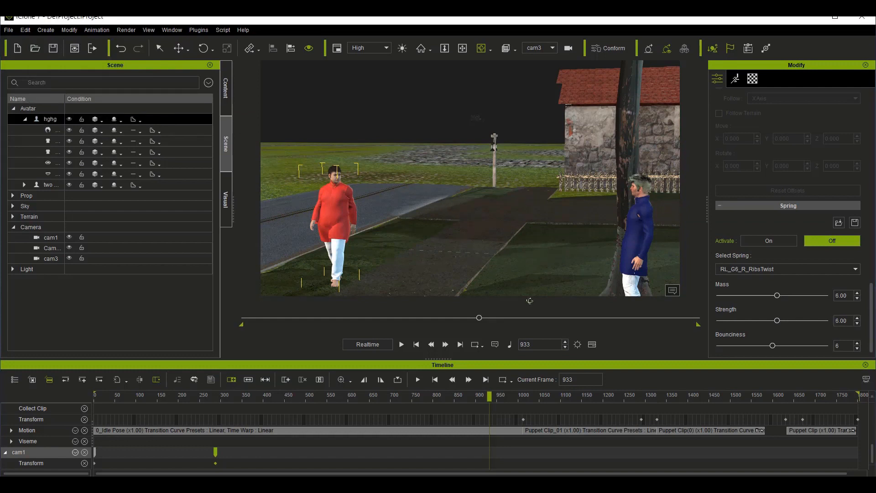
Step: Create another camera at frame 933 and name it cam4
click(45, 31)
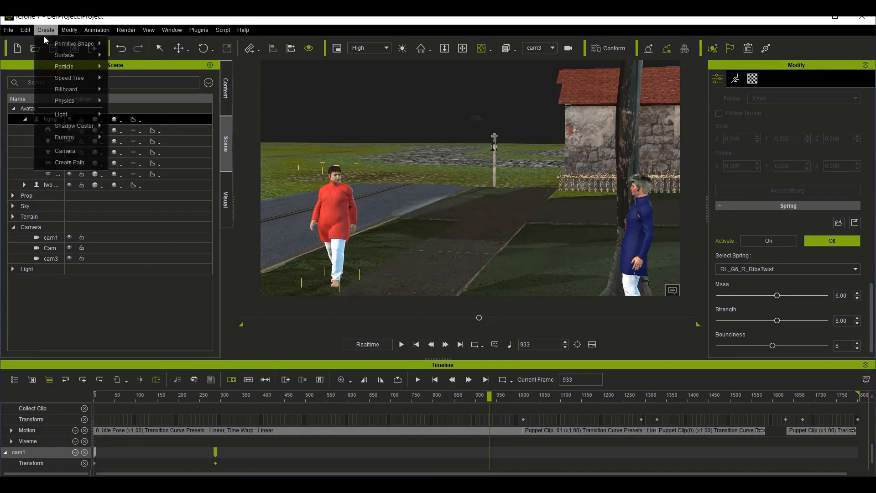
click(65, 151)
click(51, 270)
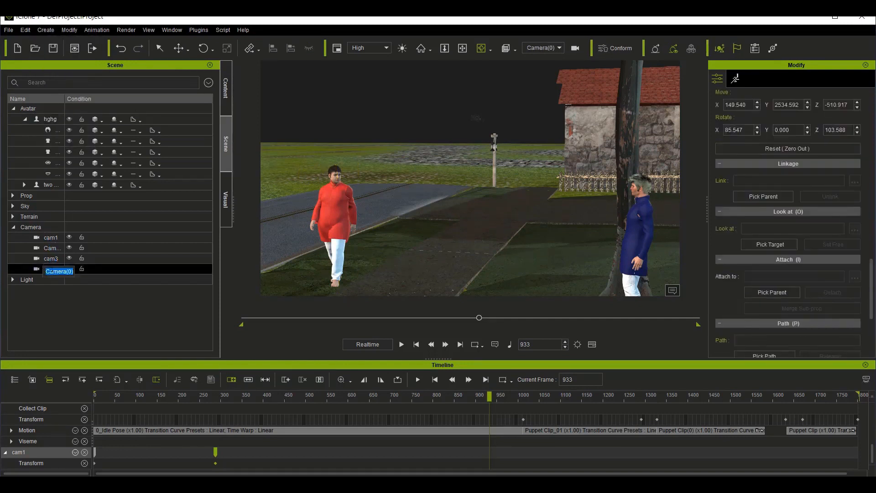
text(cam4)
key(Return)
click(51, 270)
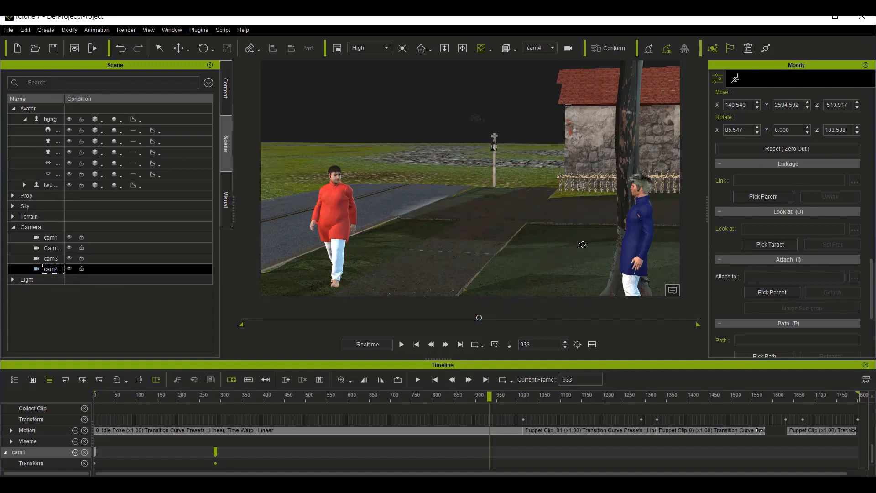
Step: Orbit and pan cam4 around the red-shirted avatar to frame him facing over the blue-shirted avatar's shoulder, with the tree beside them
drag(564, 257, 541, 262)
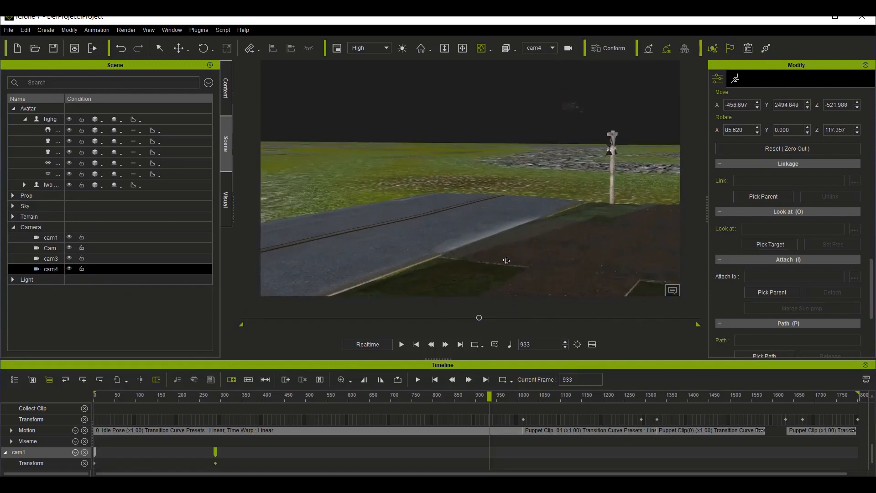
key(ctrl+z)
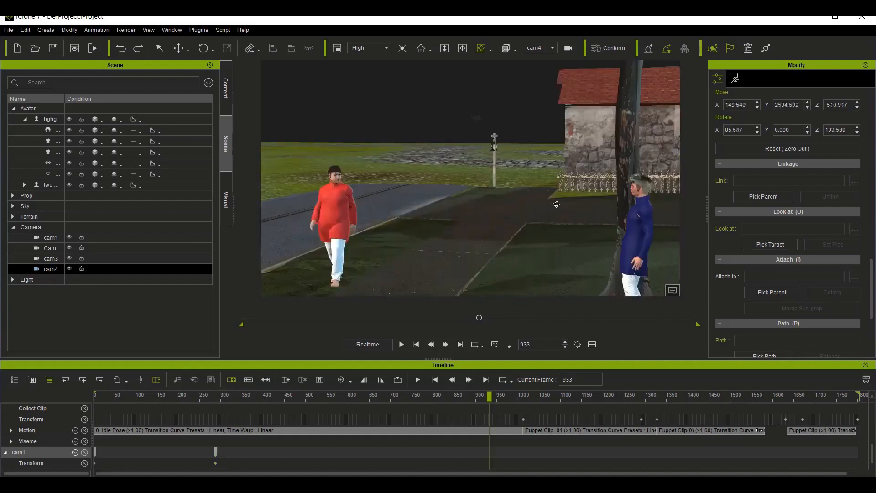
click(332, 214)
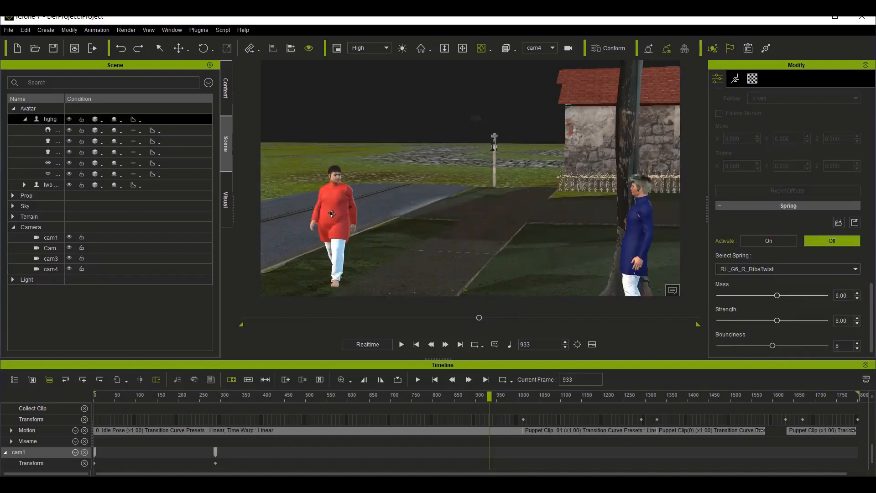
right_drag(513, 275, 379, 197)
click(462, 49)
drag(330, 235, 418, 215)
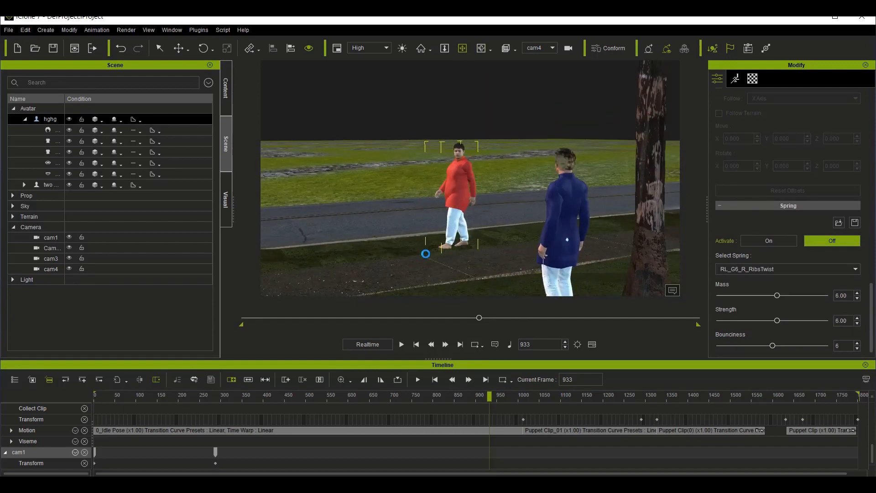
Step: Play the scene through cam4 up to frame 1340, create another camera there and name it cam5
key(space)
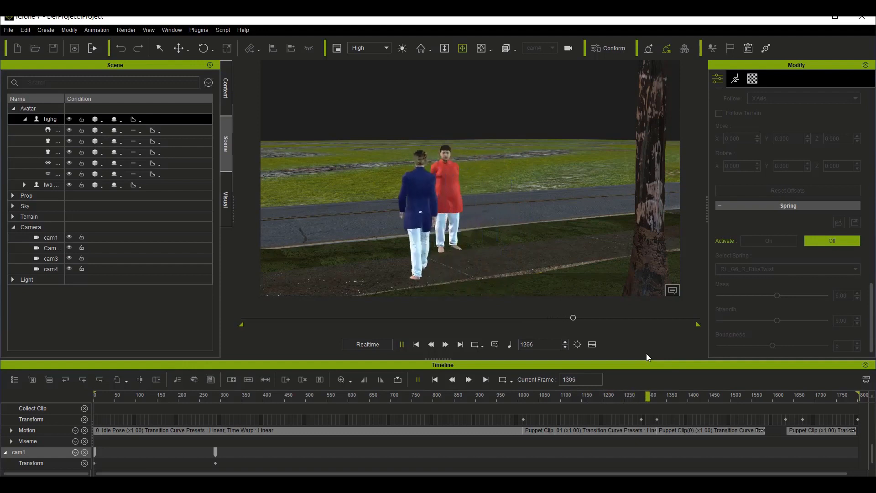
key(space)
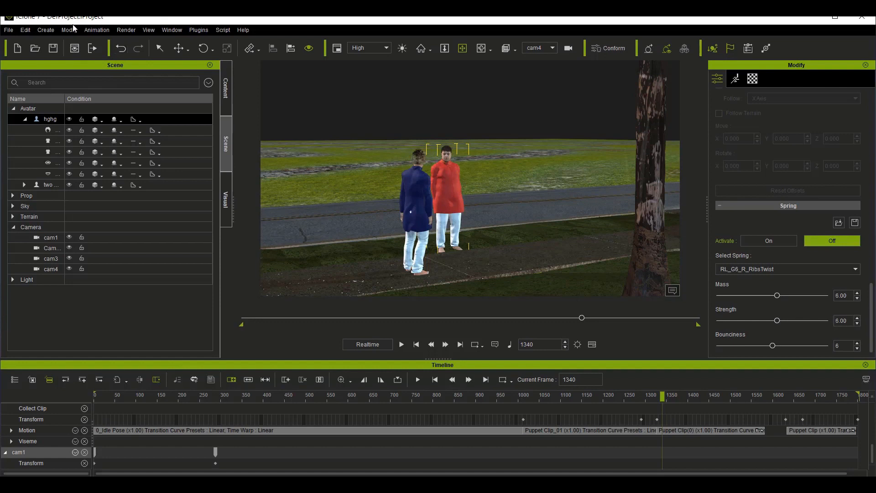
click(47, 30)
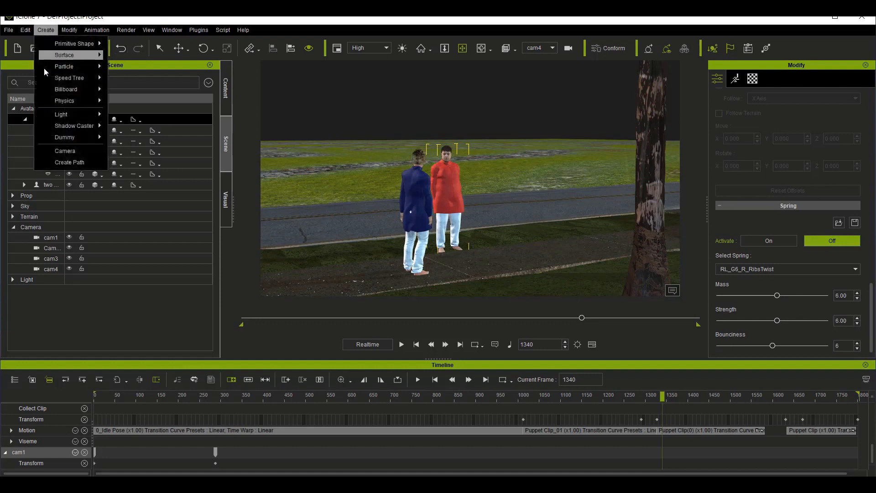
click(48, 152)
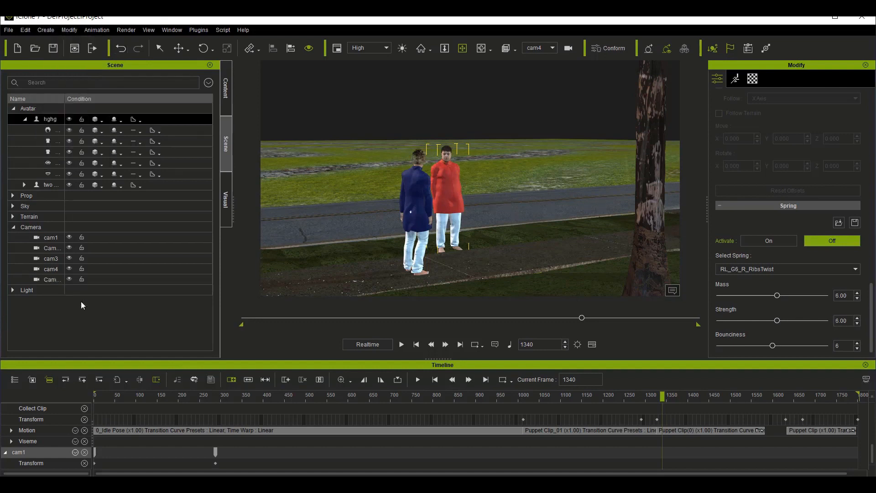
double_click(51, 281)
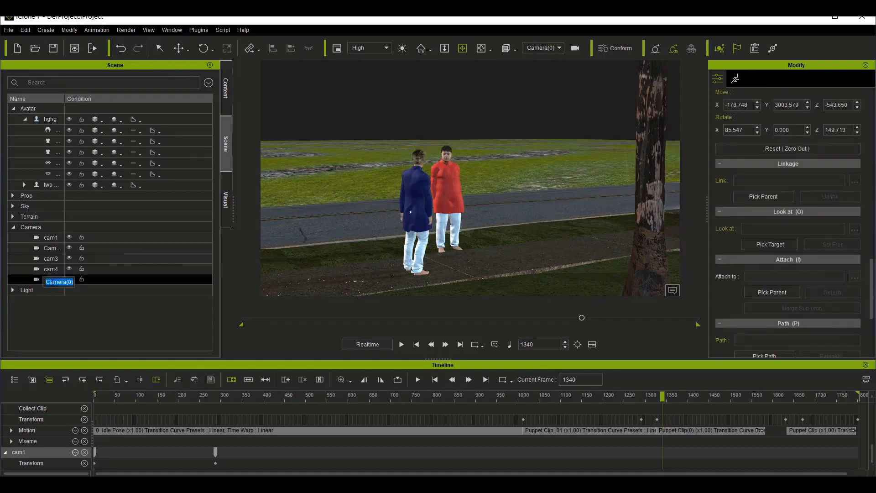
text(cam5)
click(479, 484)
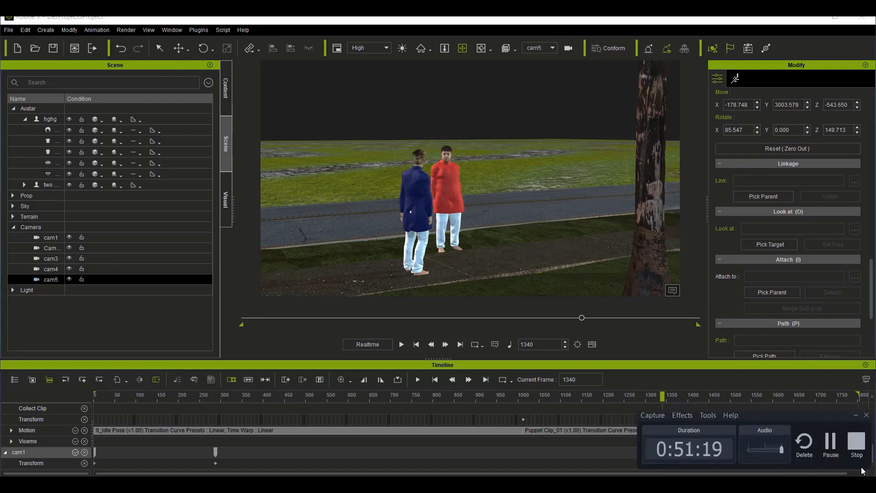
click(856, 415)
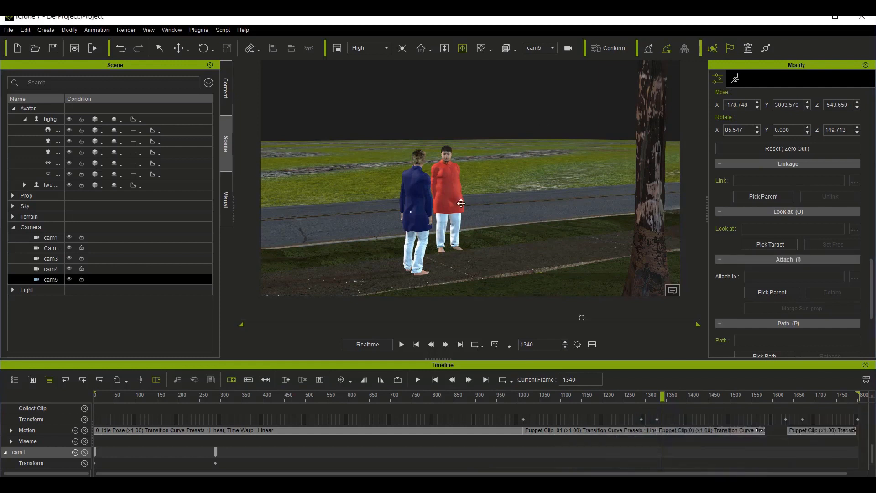
Step: Orbit, pan and move cam5 closer around the red-shirted avatar to frame both avatars facing each other in a side-on medium shot
click(443, 173)
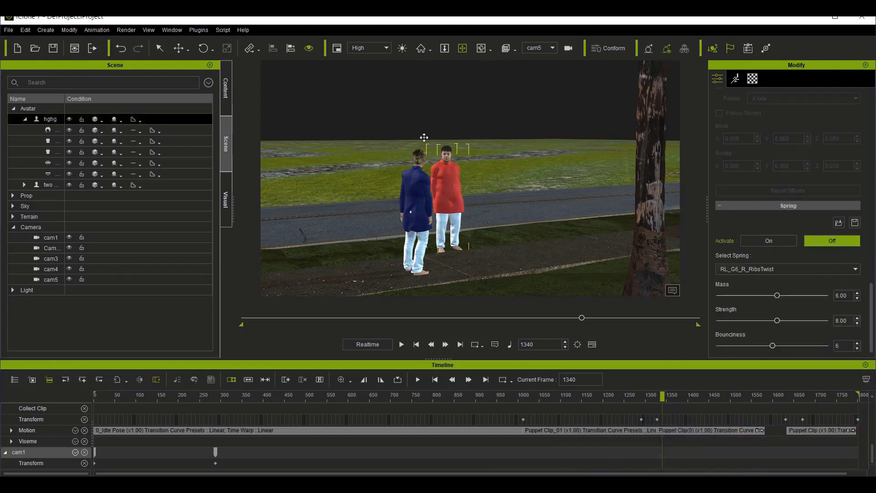
drag(510, 226, 378, 203)
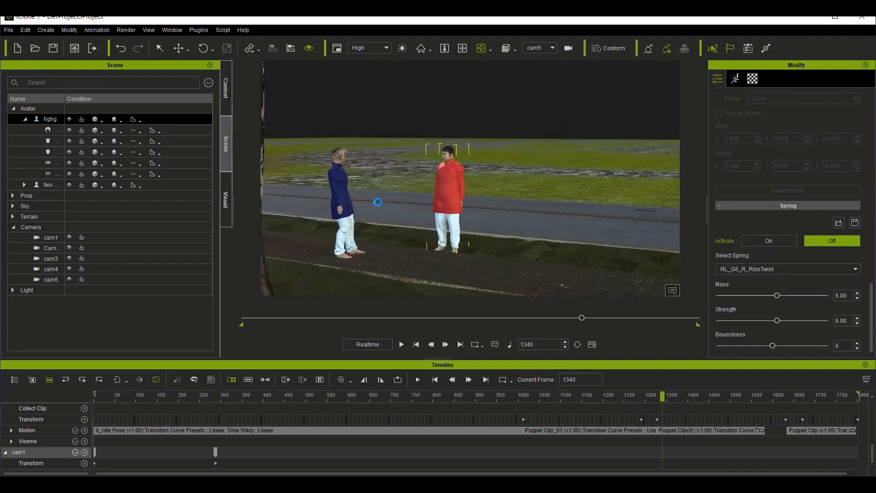
scroll(370, 201, up, 3)
scroll(368, 201, up, 3)
click(463, 48)
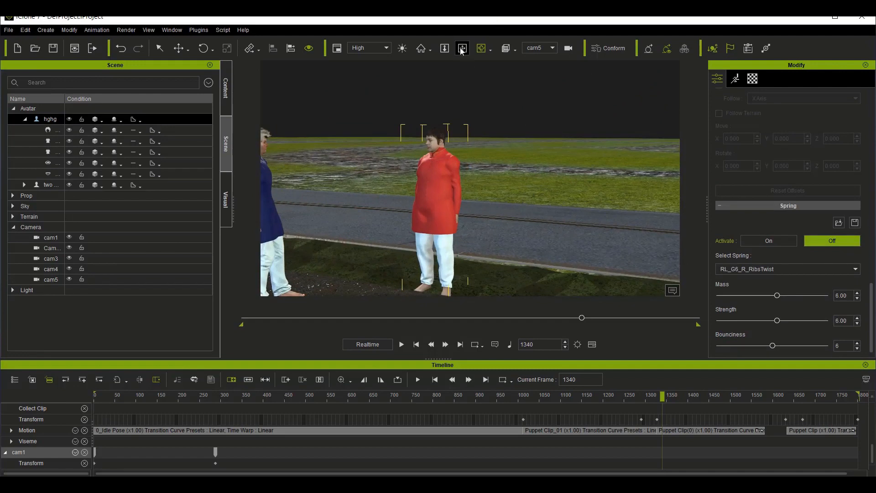
drag(402, 244, 432, 241)
scroll(467, 215, up, 3)
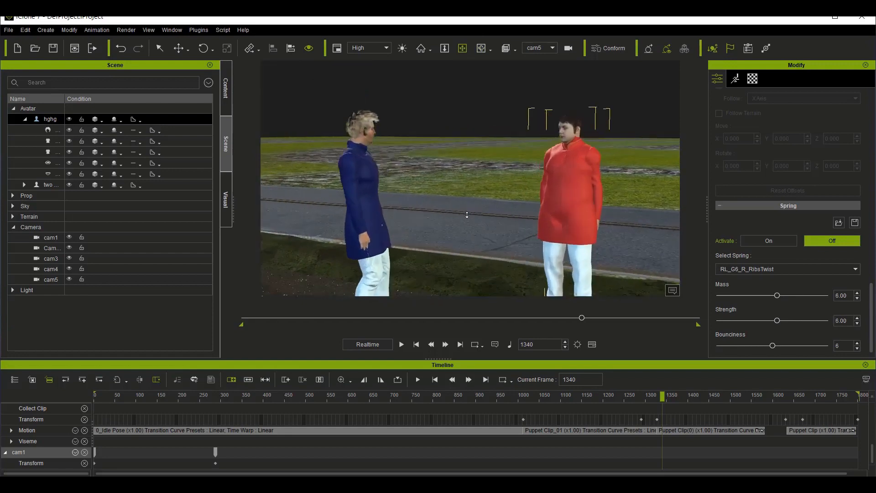
scroll(467, 215, up, 3)
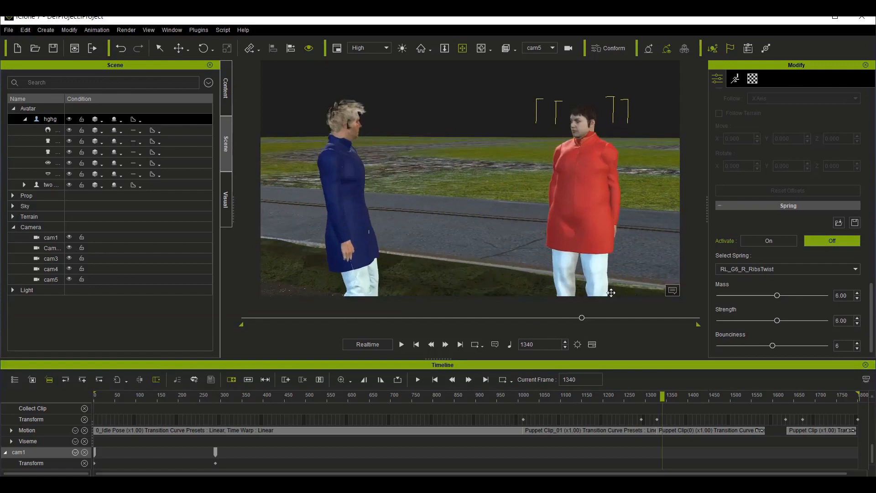
Step: Play the conversation through cam5 up to frame 1599 and move on to frame 1670
key(space)
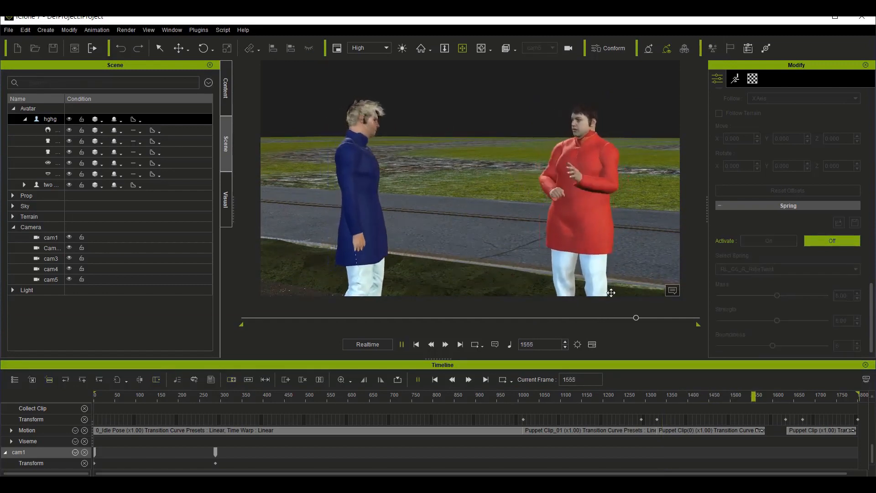
key(space)
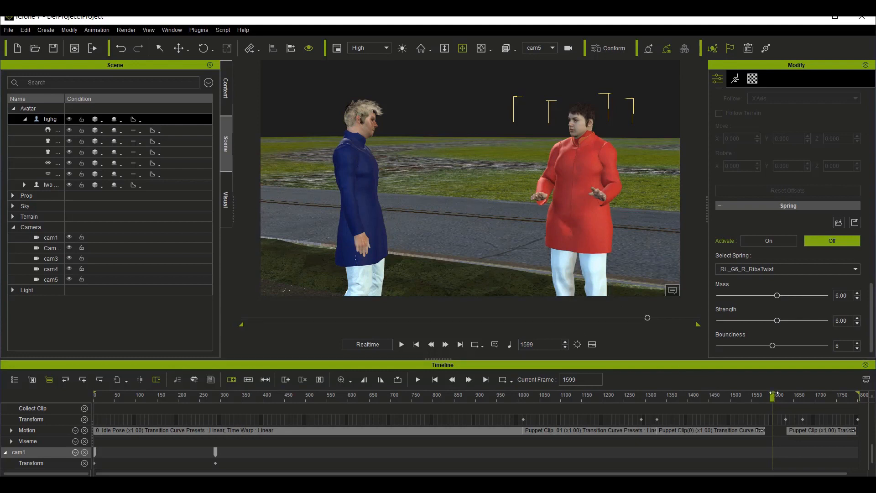
drag(772, 395, 803, 401)
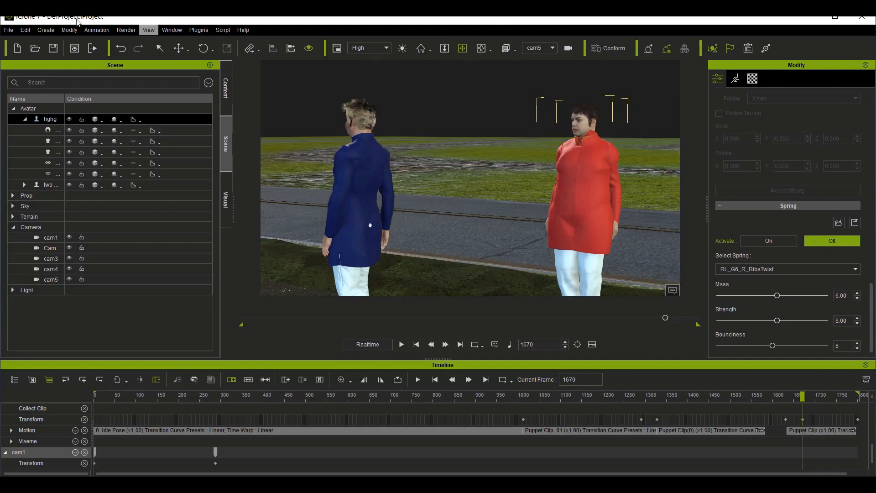
Step: Create another camera at frame 1670 and name it cam6
click(46, 34)
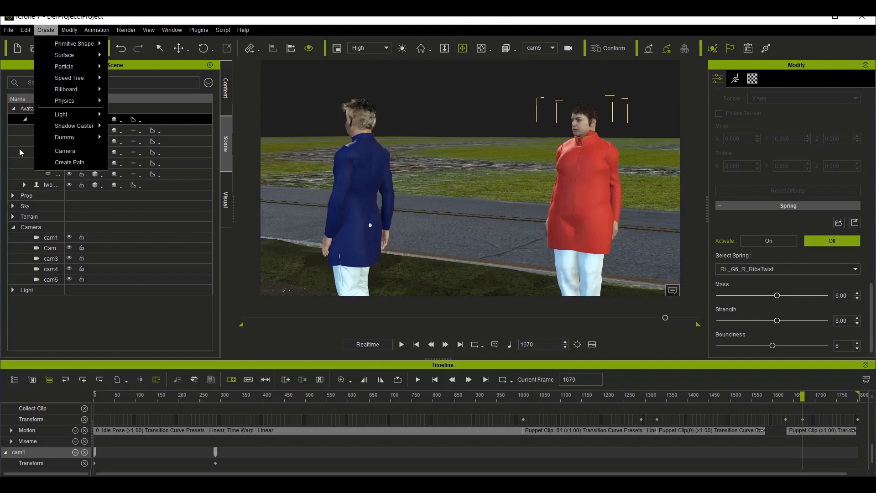
click(68, 151)
click(52, 290)
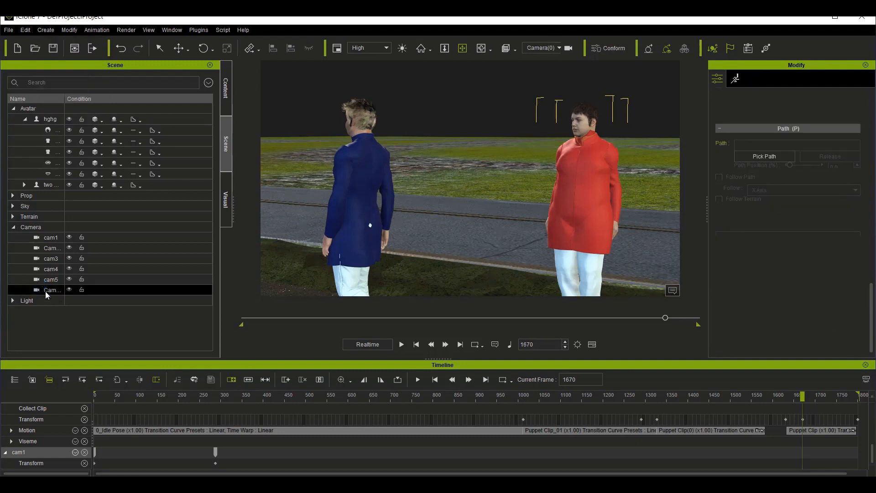
double_click(53, 290)
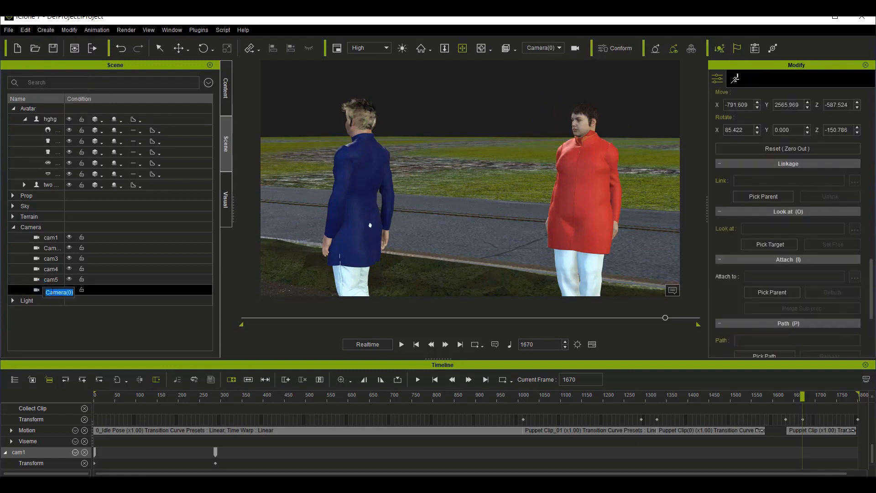
text(cam6)
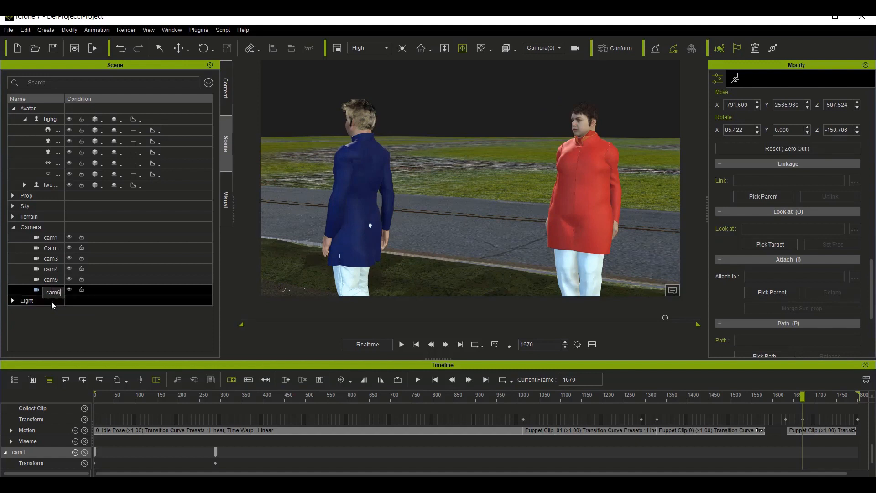
key(Return)
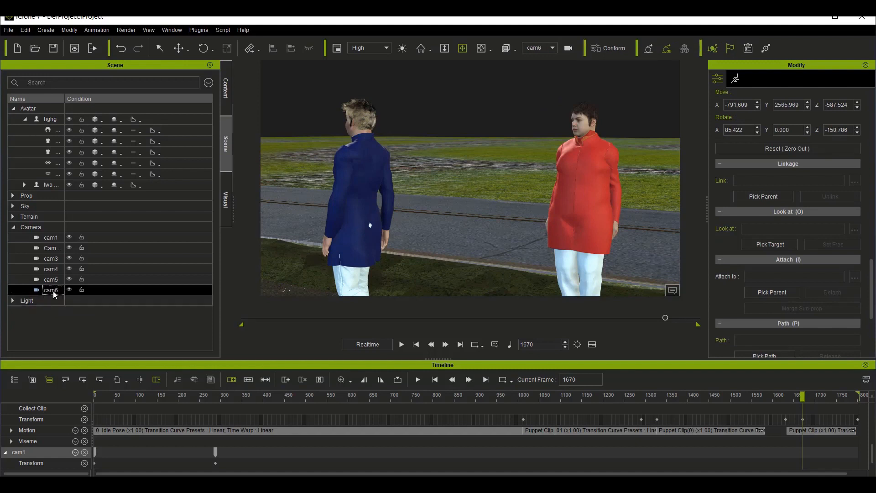
Step: Orbit, pull back and pan cam6 around the blue-shirted avatar to frame him from the front and slightly above, with the red-shirted avatar behind
click(352, 213)
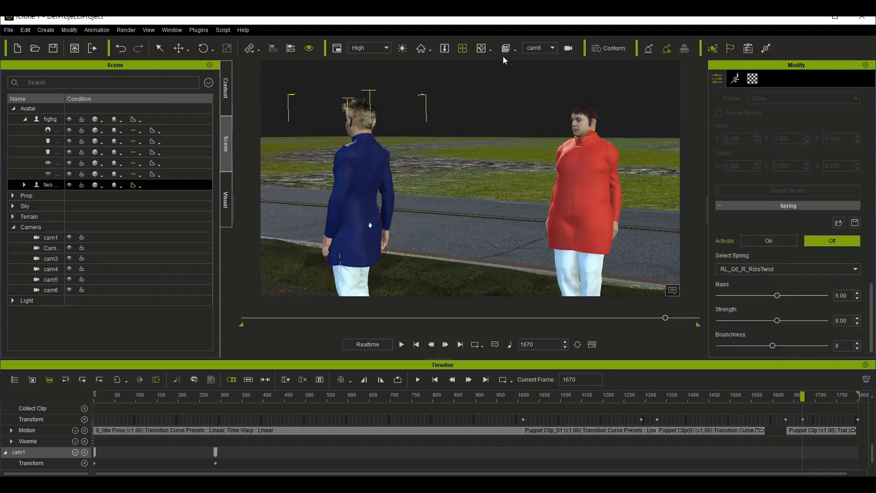
click(484, 53)
drag(412, 256, 372, 219)
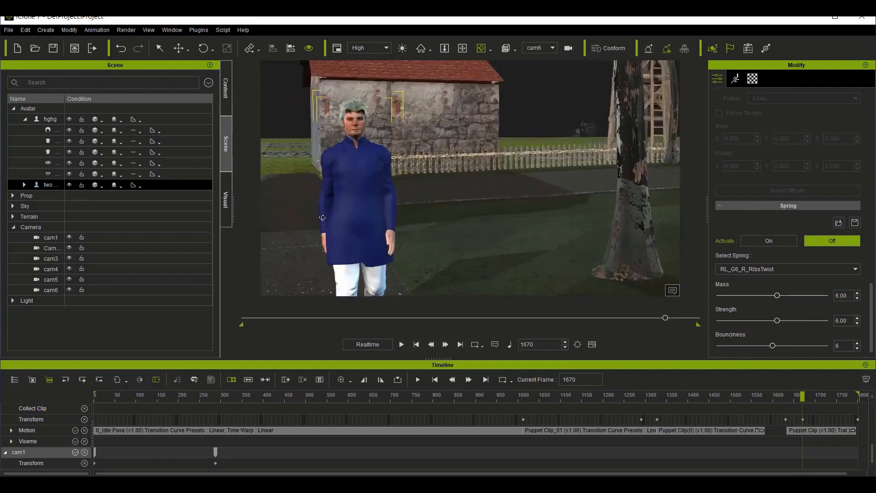
scroll(323, 218, down, 3)
click(464, 47)
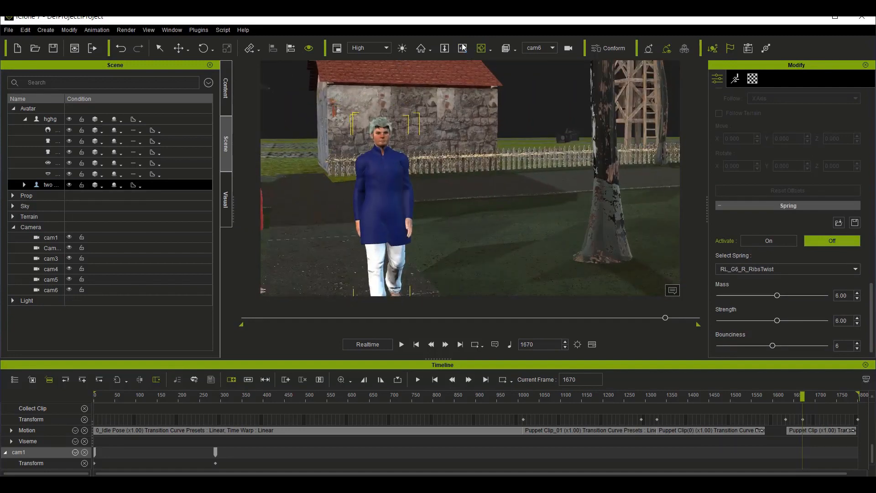
drag(394, 210, 456, 203)
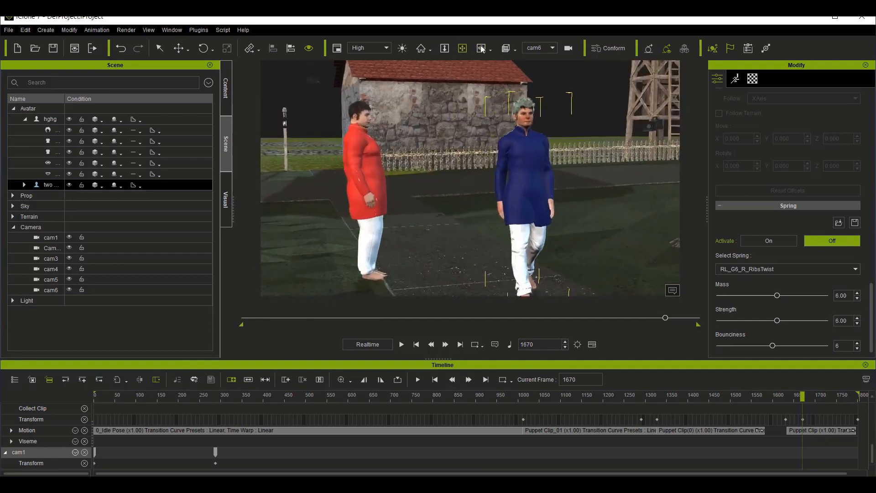
click(482, 48)
drag(576, 214, 539, 224)
drag(495, 187, 495, 194)
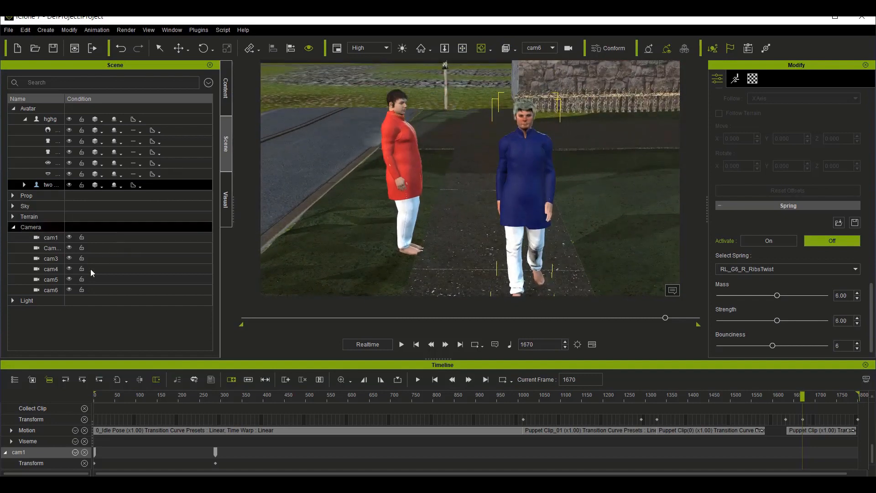
Step: Link cam6 to the blue-shirted avatar by picking his upper body as the parent
click(49, 290)
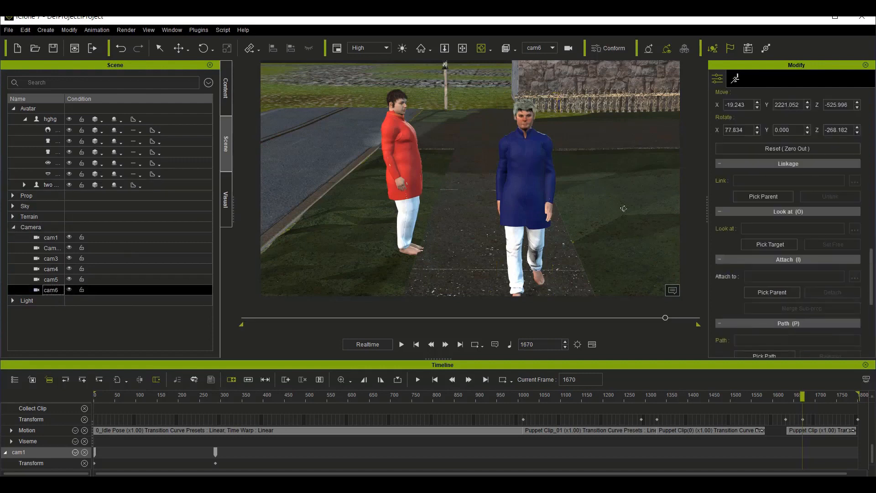
scroll(778, 231, up, 5)
scroll(779, 231, up, 5)
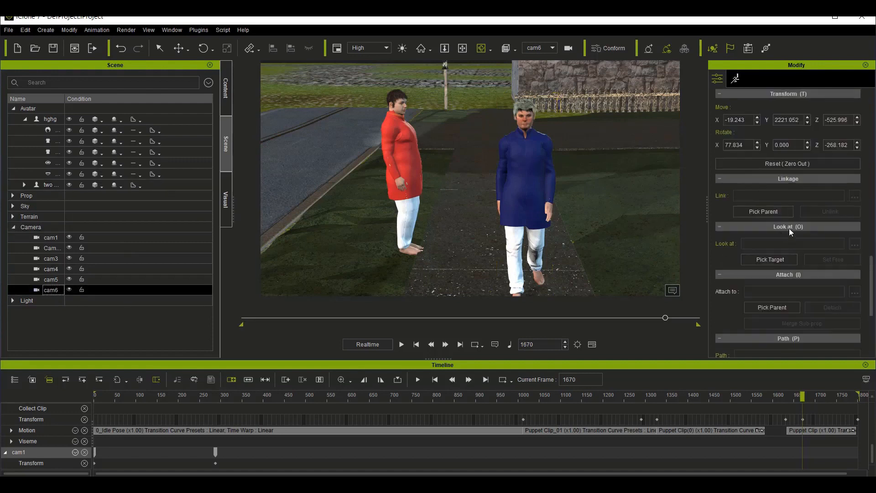
scroll(779, 294, down, 5)
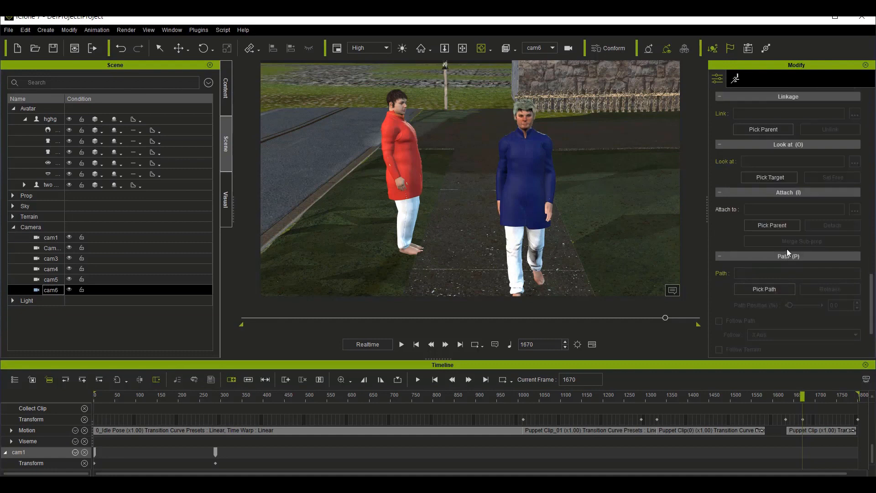
click(768, 129)
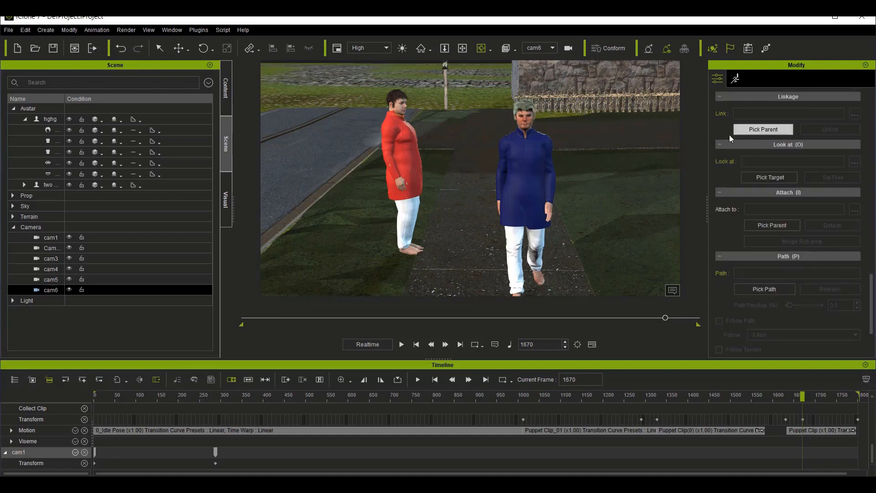
click(526, 139)
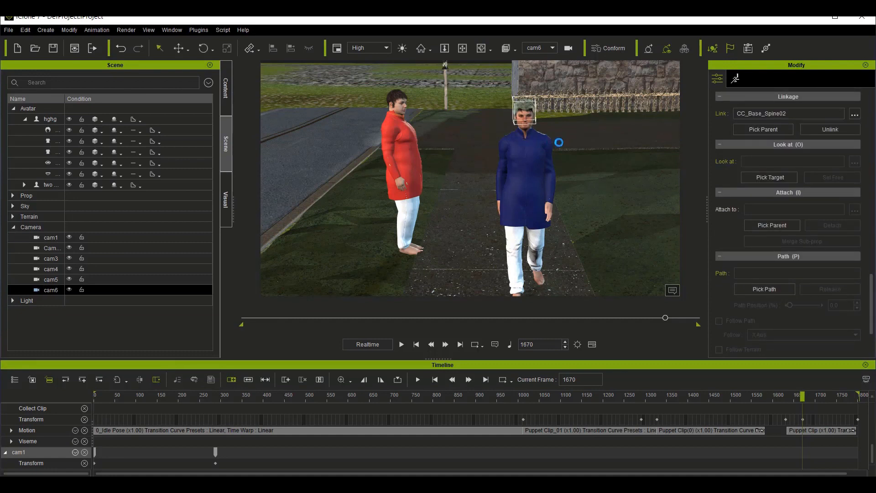
Step: Change cam6's link sub-node to RL_BoneRoot with Align set to None
click(854, 114)
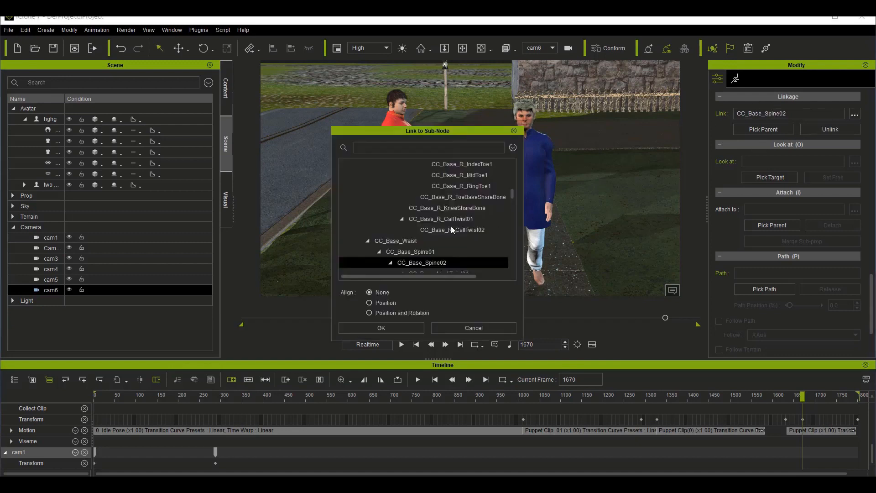
scroll(358, 226, up, 10)
click(358, 223)
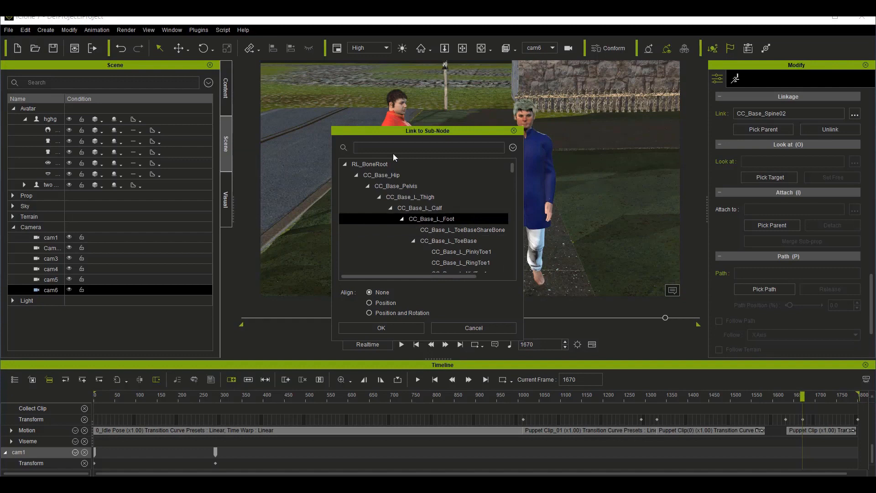
click(382, 163)
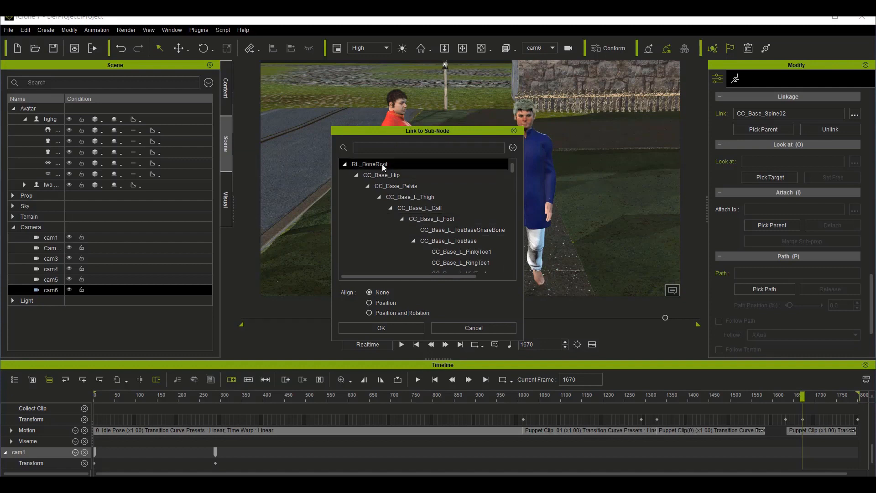
click(402, 327)
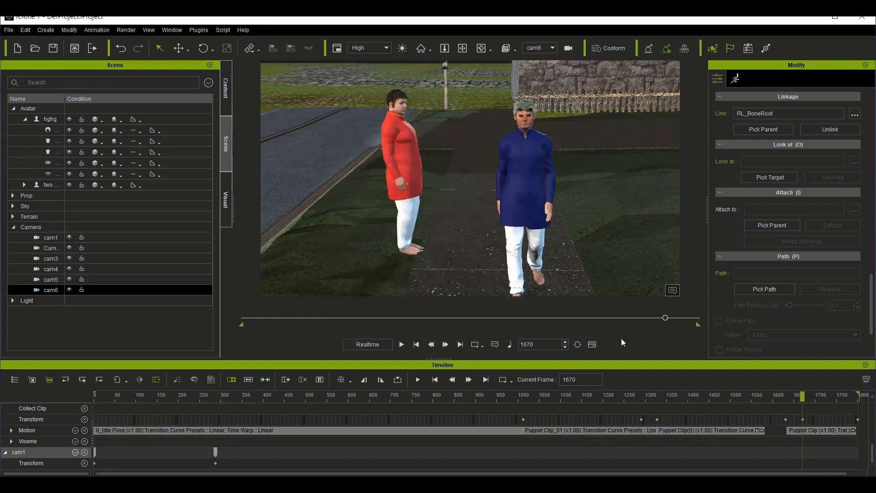
Step: Play the walk through cam6 from frame 1670 to 1800, then scrub over the same range again
key(space)
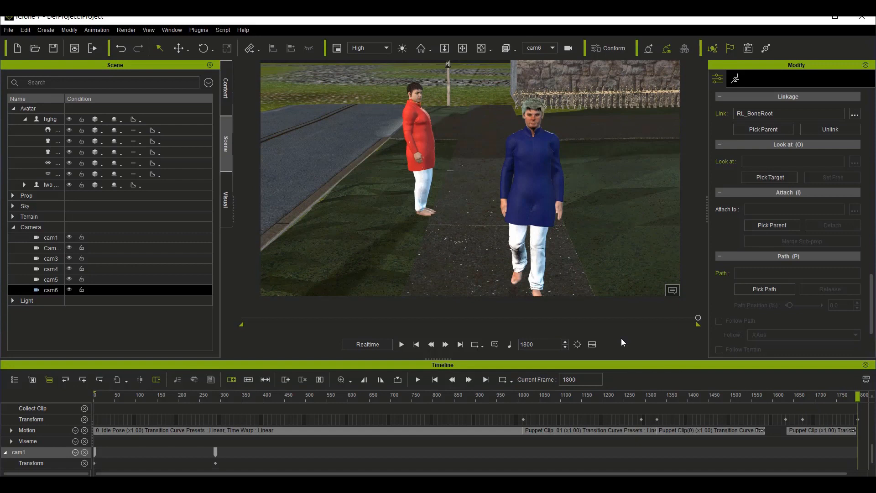
click(802, 420)
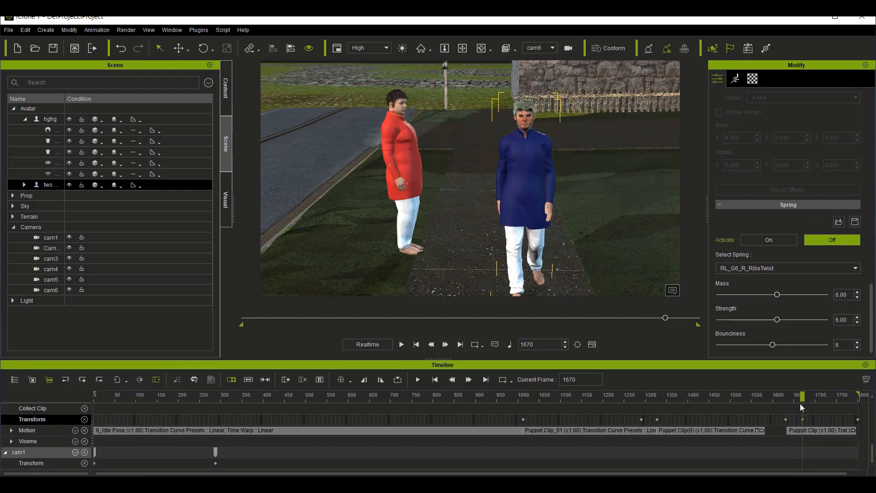
drag(802, 399, 864, 399)
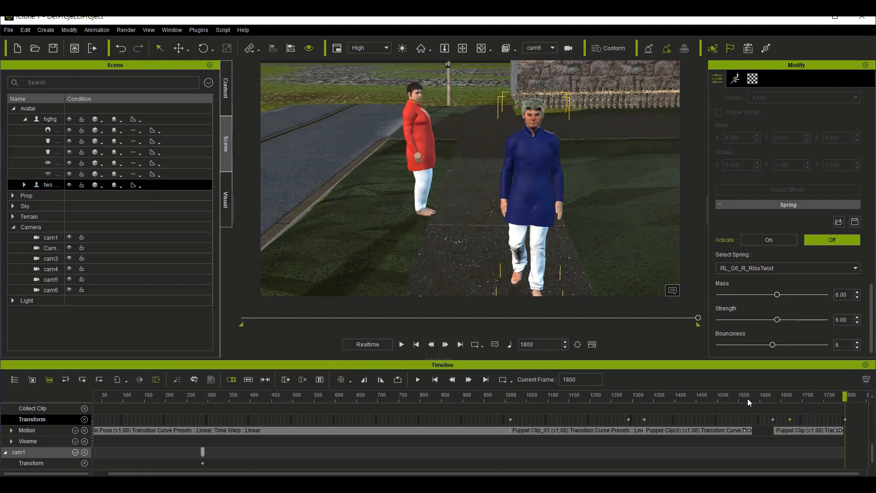
Step: Change the active view to Switch and assign cam1 on the project's Switcher track at frame 1
click(553, 48)
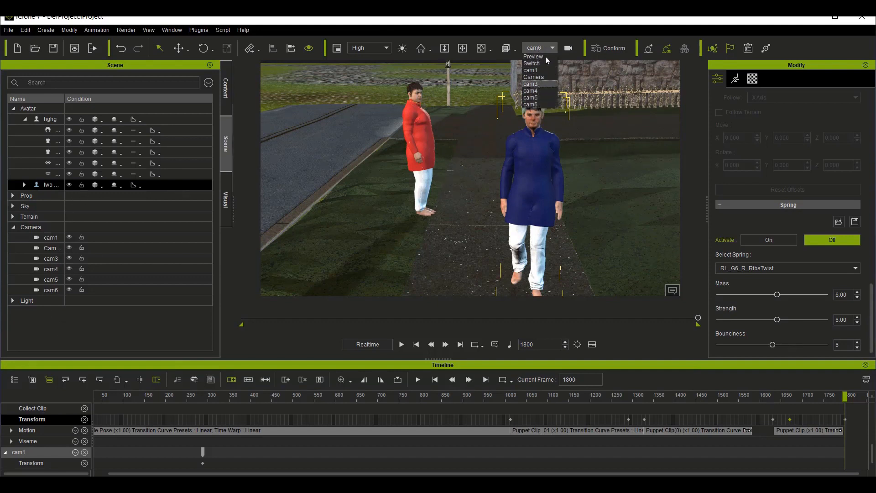
click(532, 63)
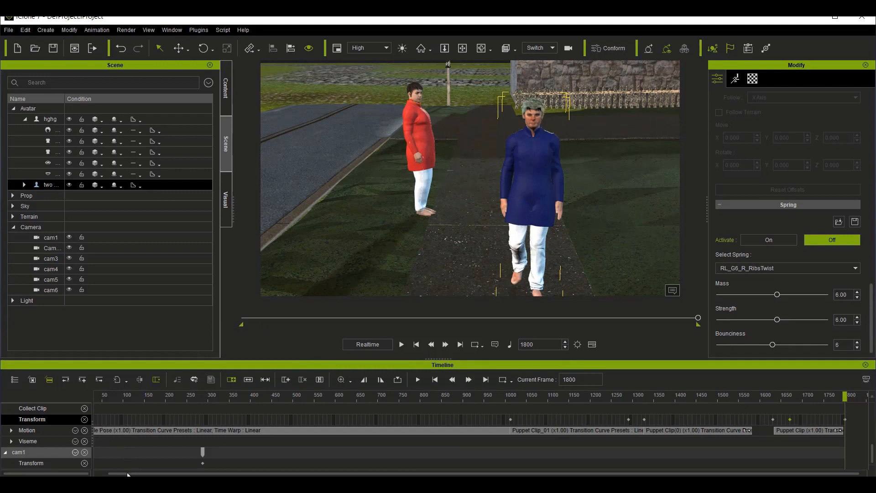
click(102, 475)
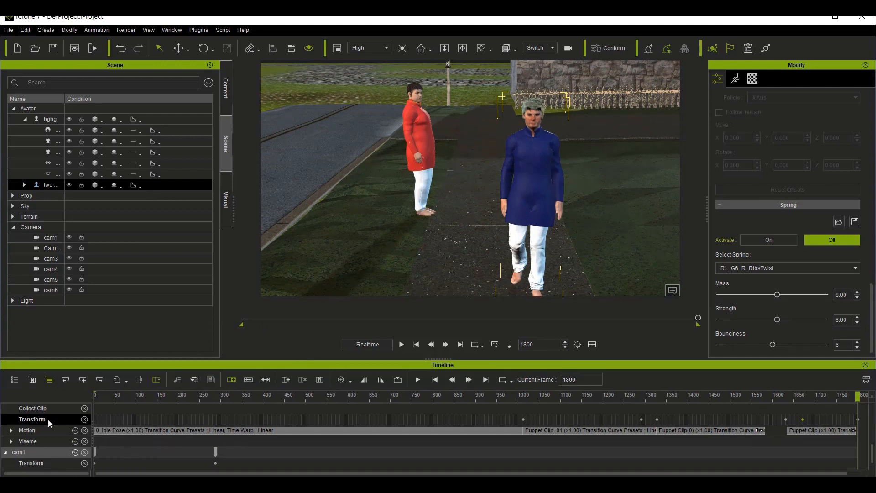
scroll(54, 408, up, 2)
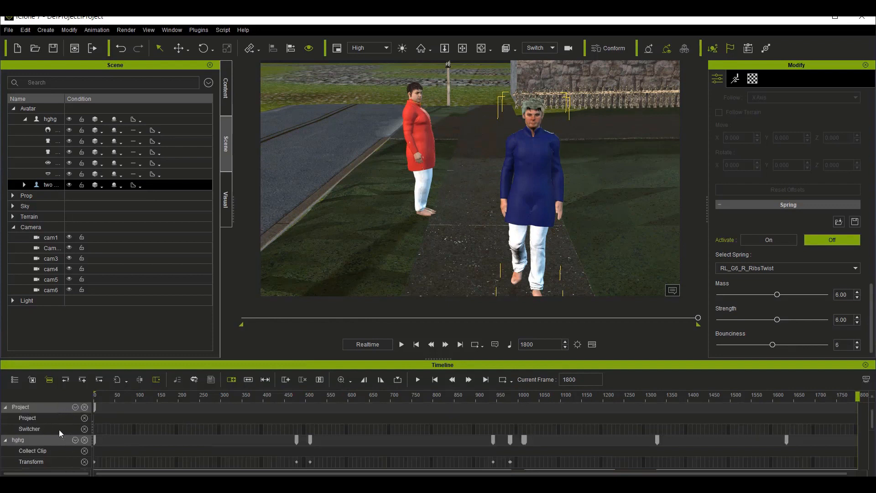
right_click(94, 429)
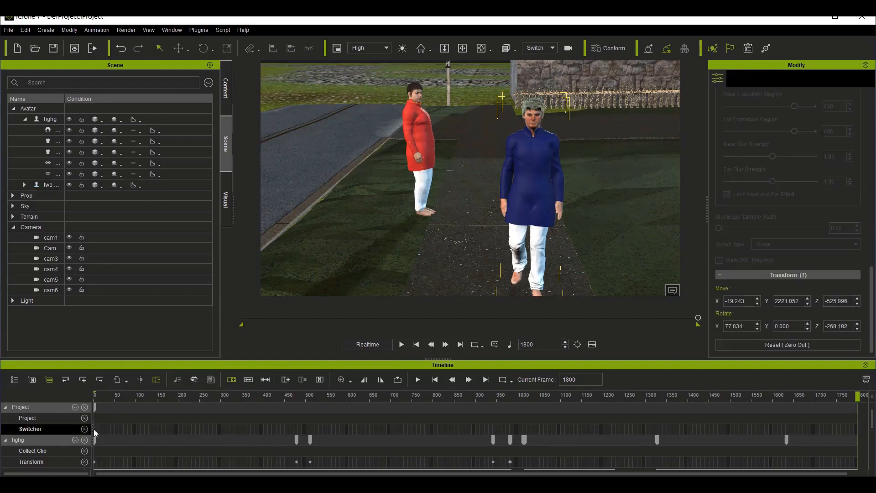
mouse_move(110, 424)
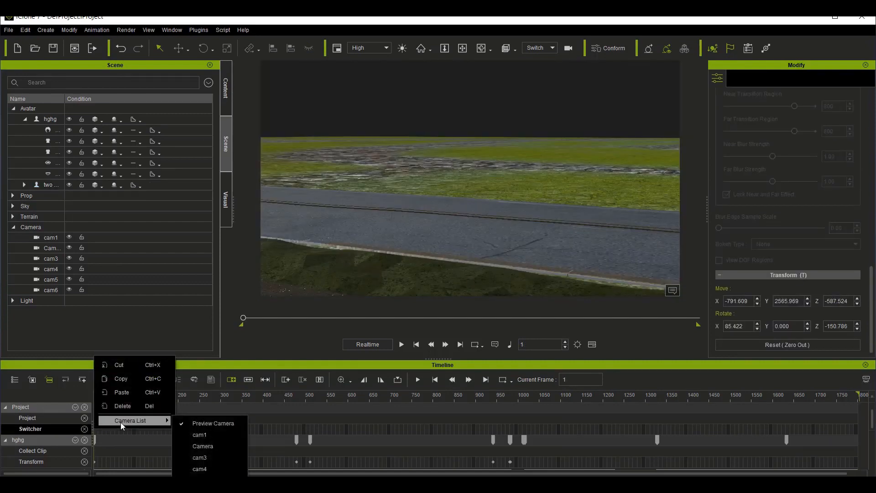
click(198, 436)
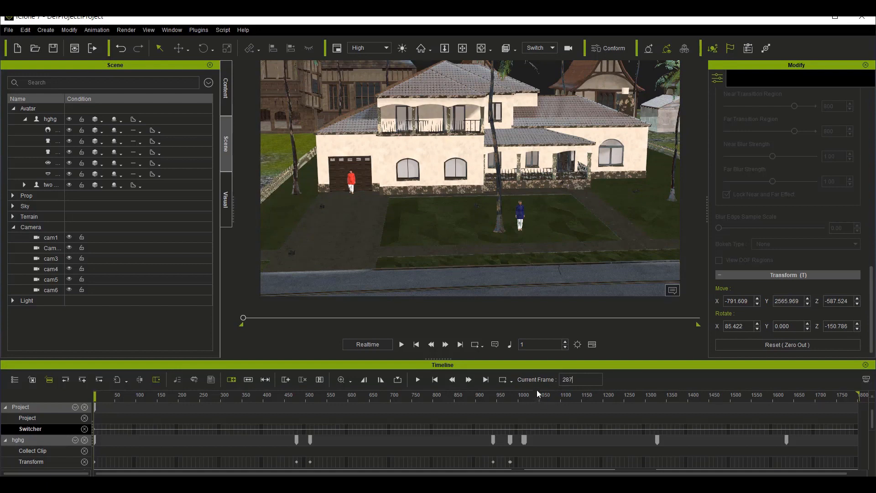
Step: Add a switch to the camera named Camera on the Switcher track at about frame 285
key(Return)
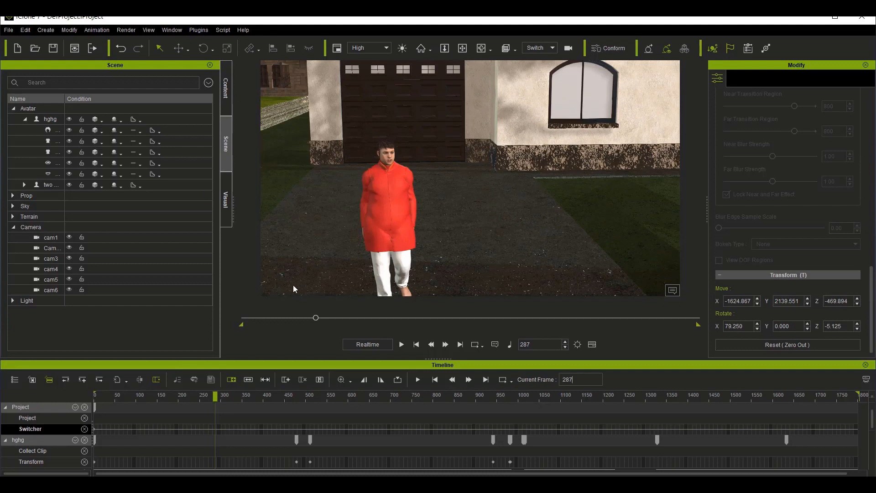
right_click(214, 428)
mouse_move(279, 420)
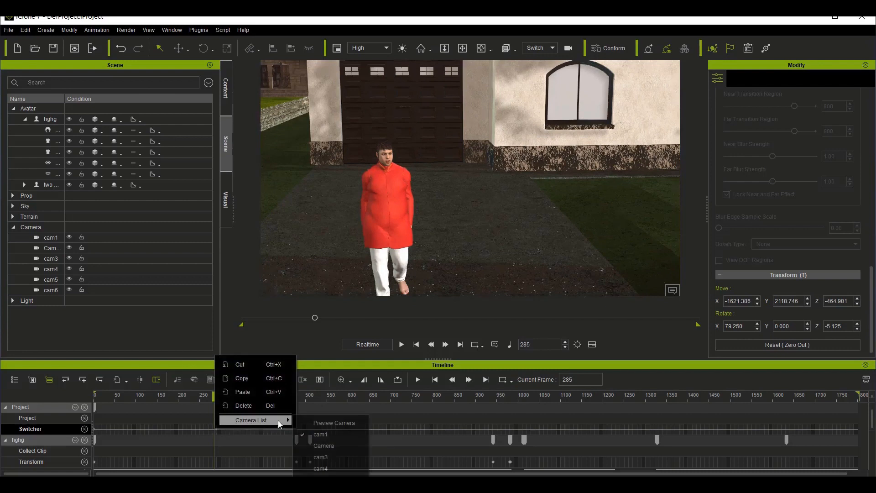
click(329, 446)
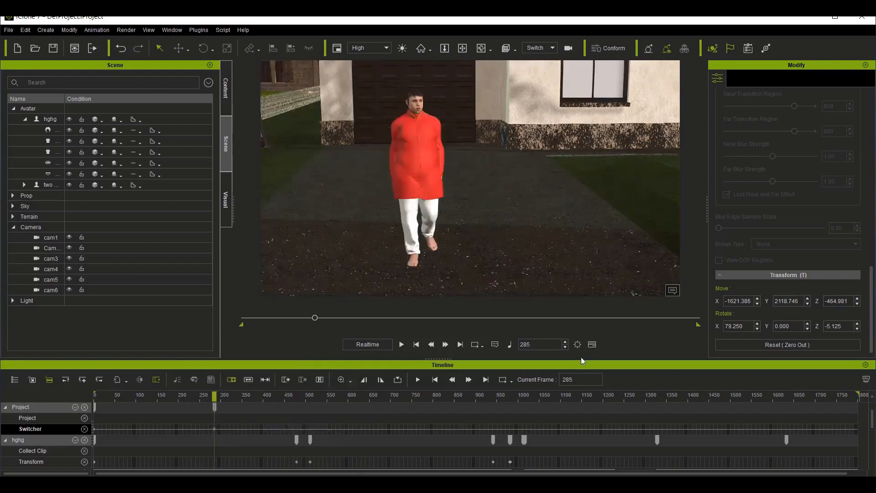
Step: Add a switch to cam3 on the Switcher track at about frame 470
double_click(580, 379)
text(473)
key(Return)
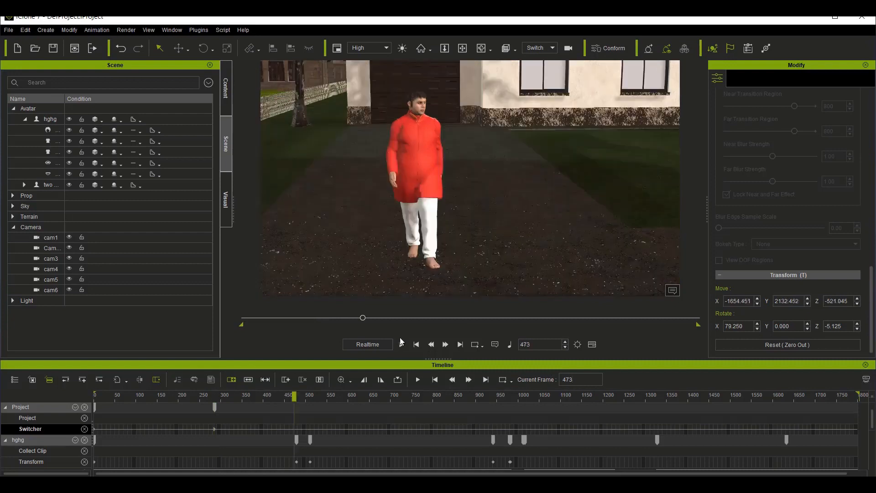
right_click(293, 428)
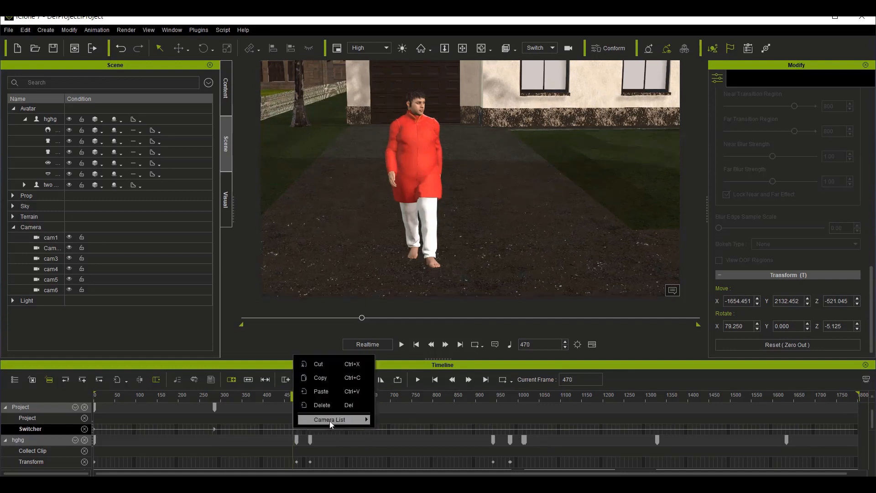
mouse_move(353, 423)
click(407, 456)
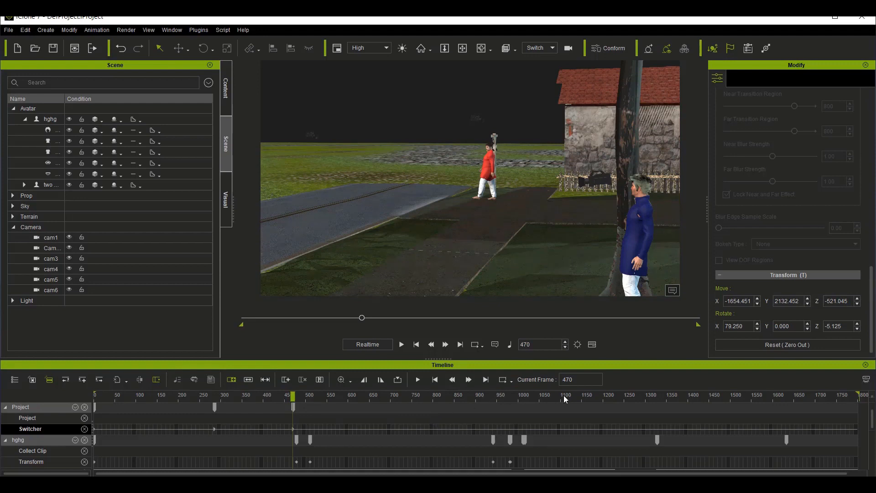
Step: Add a switch back to the camera named Camera on the Switcher track at frame 683
key(Return)
text(683)
key(Return)
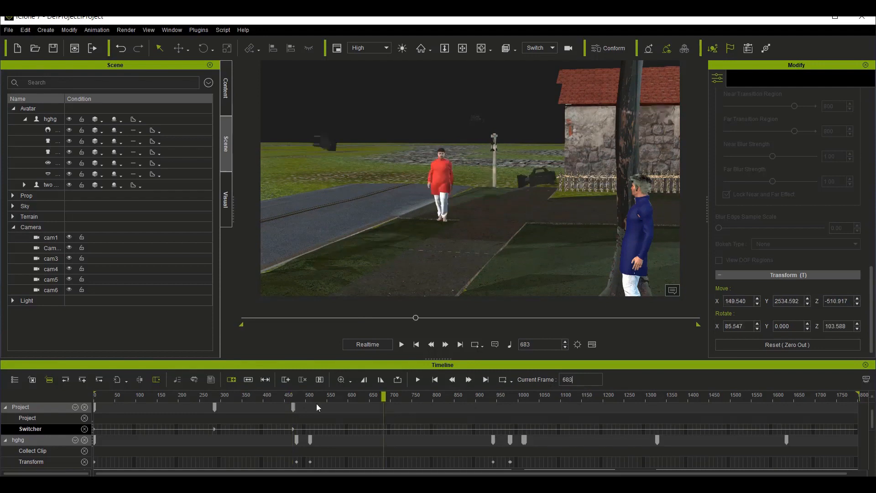
right_click(383, 430)
mouse_move(435, 427)
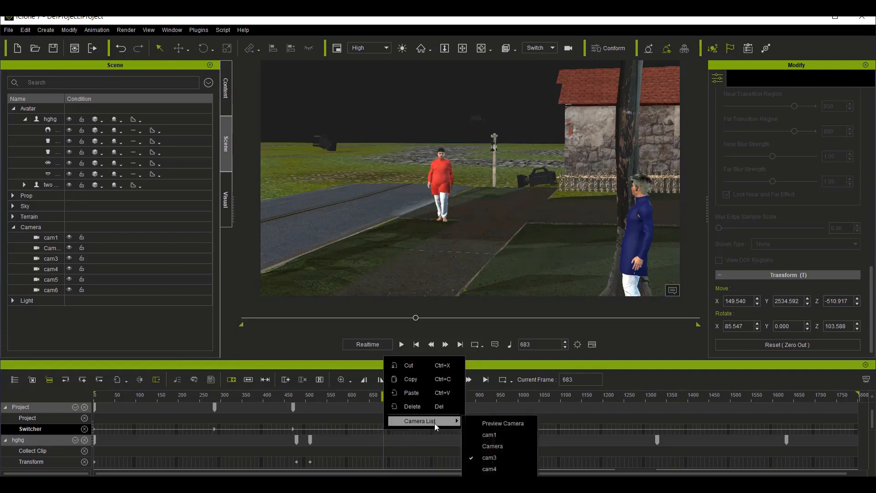
click(492, 445)
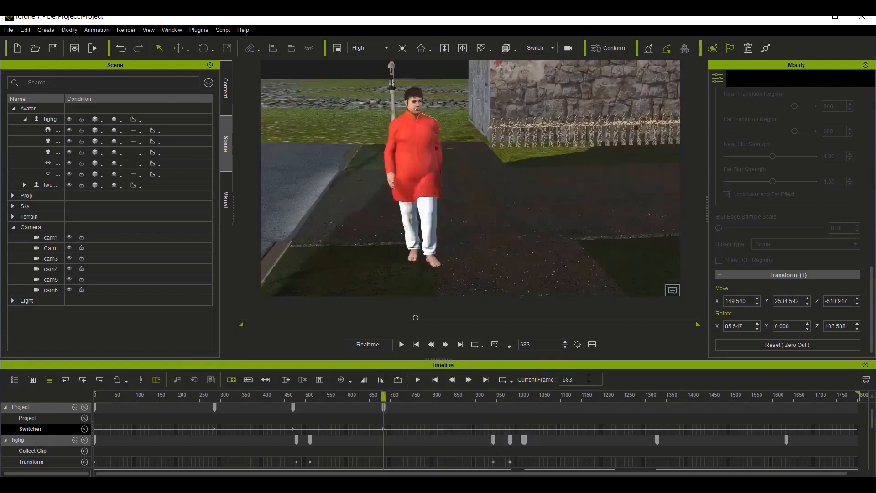
Step: Move the playhead to frame 933 and dismiss the low-battery notice
double_click(588, 378)
text(933)
key(Return)
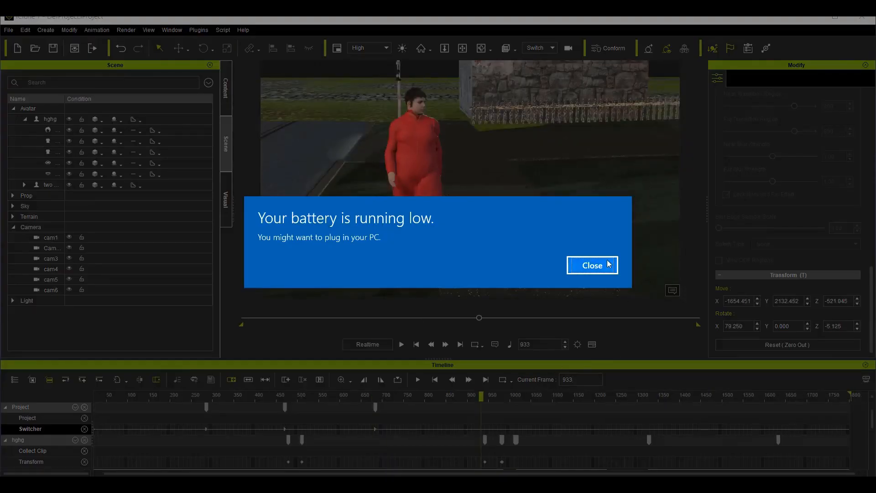
click(592, 265)
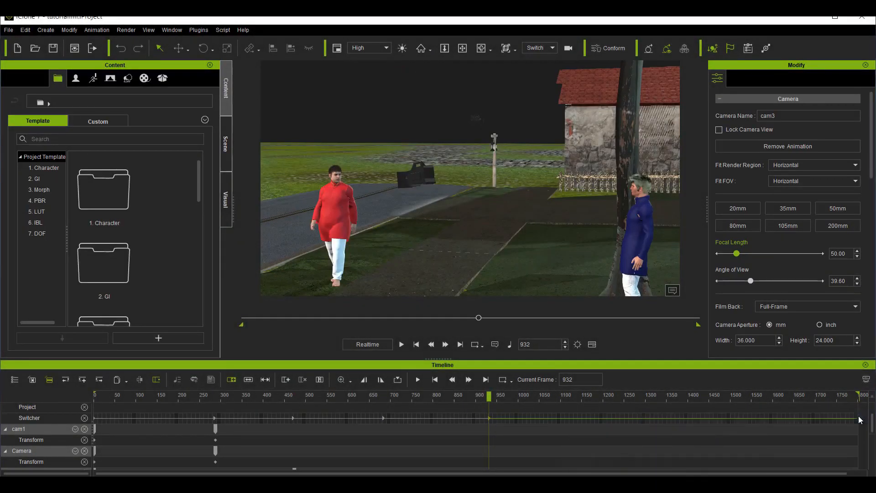
Step: Add a switch to cam5 on the Switcher track at frame 1343, using cam5's second transform key as the guide
scroll(507, 416, down, 3)
scroll(573, 436, down, 2)
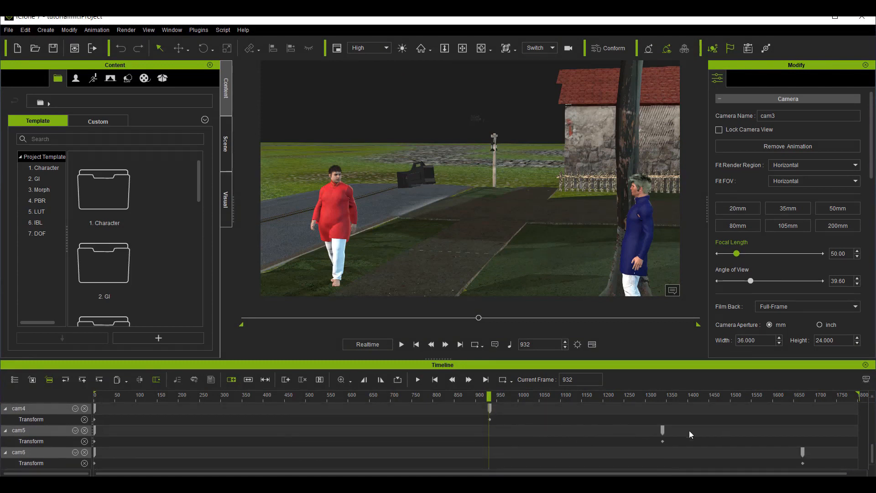
click(663, 430)
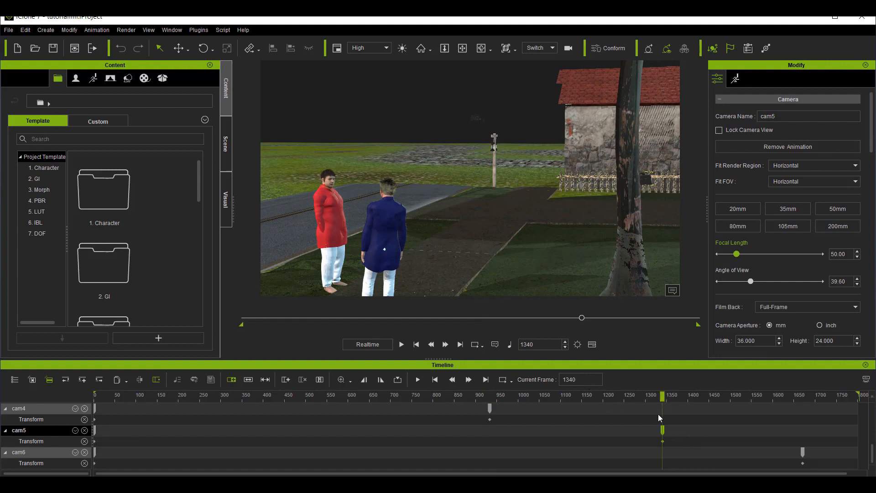
scroll(653, 416, up, 5)
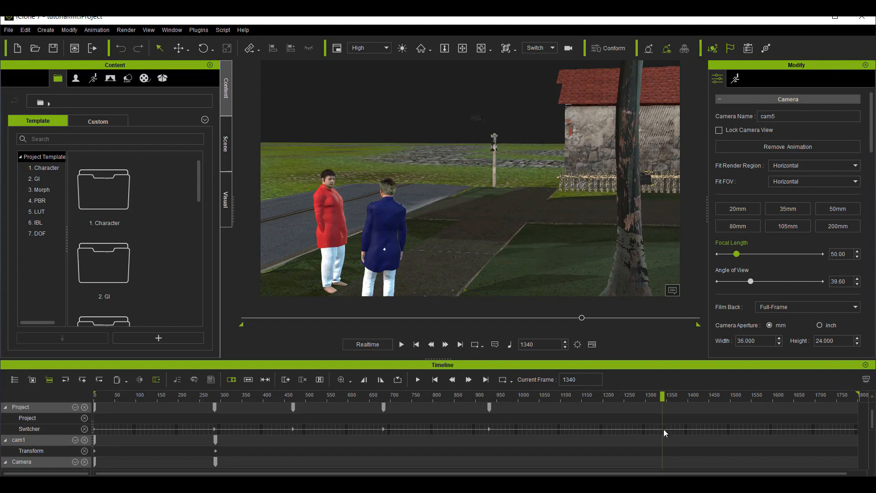
right_click(664, 429)
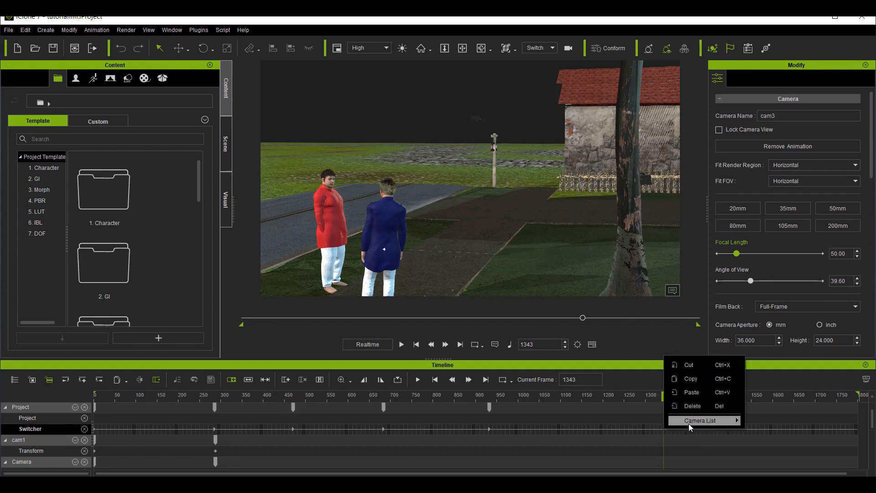
mouse_move(702, 422)
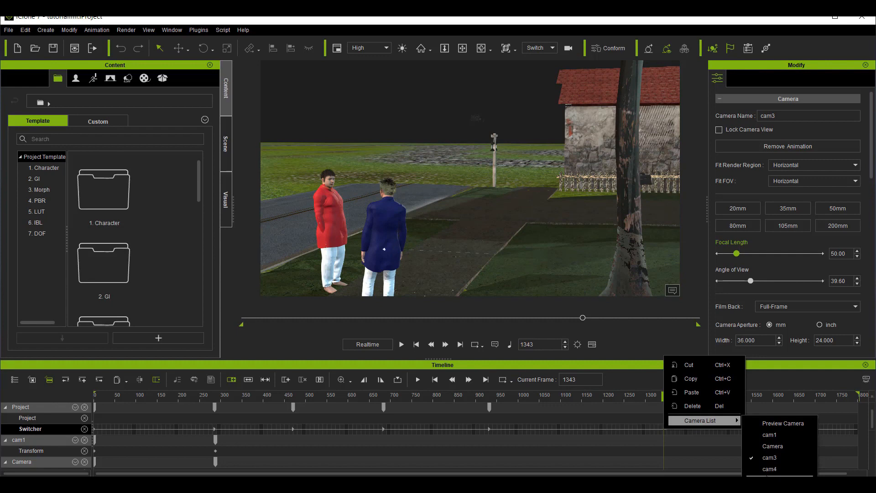
click(767, 476)
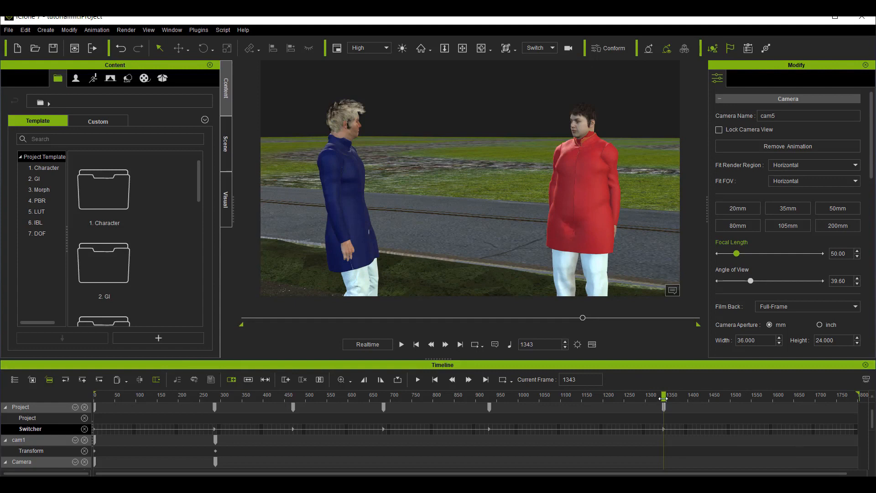
Step: Add a switch to cam6 on the Switcher track at frame 1669, near cam6's second transform key
scroll(718, 424, down, 5)
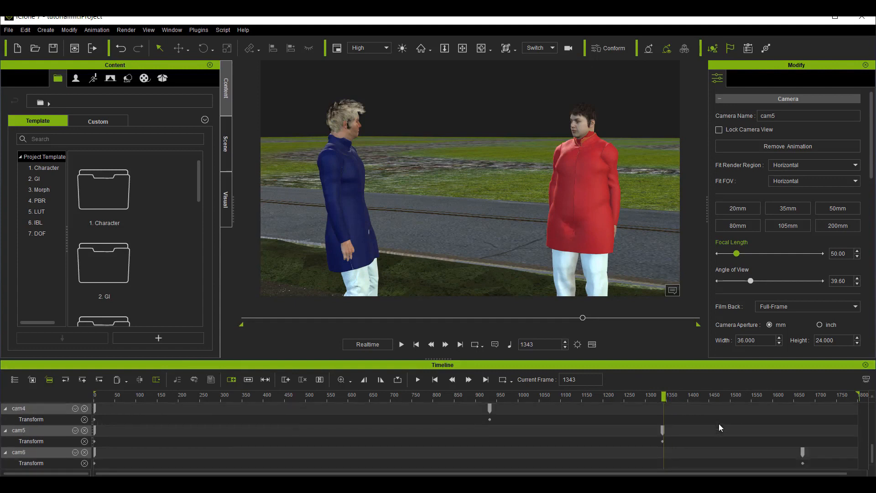
click(803, 453)
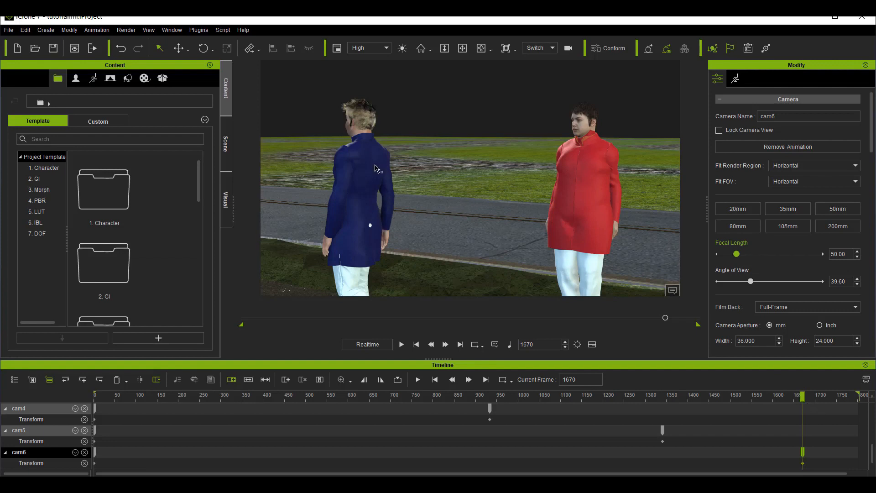
scroll(785, 420, up, 10)
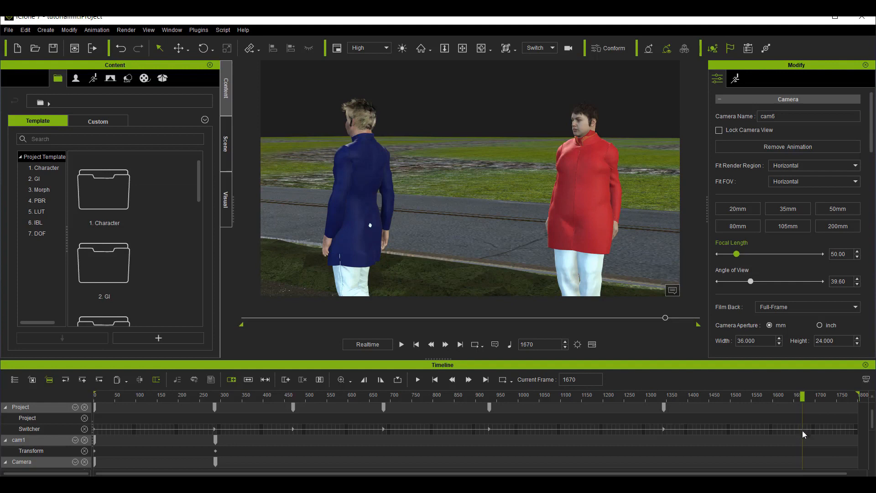
right_click(802, 431)
mouse_move(820, 426)
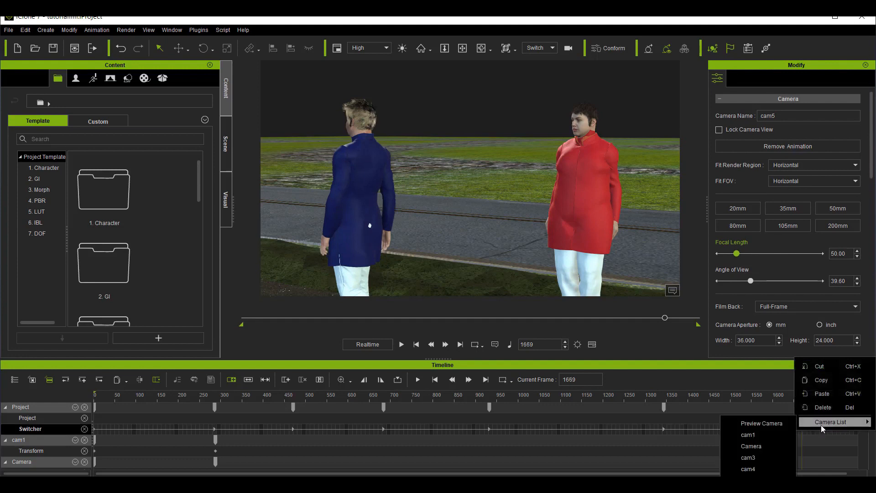
click(749, 468)
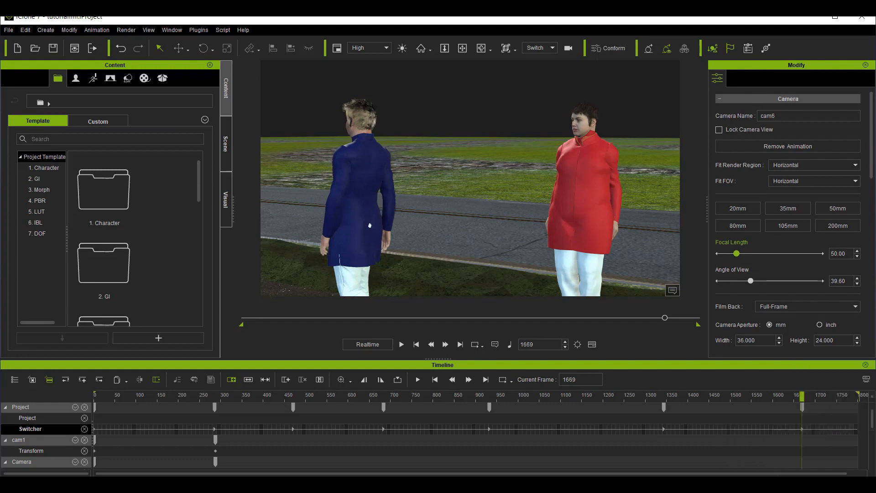
Step: Play the animation through to its end, and replay it from the first frame to review all the camera cuts
key(space)
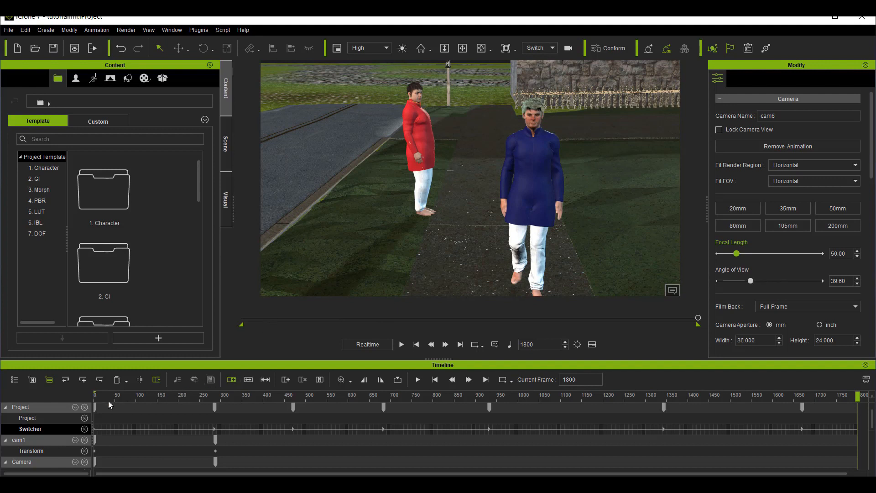
drag(541, 383, 515, 383)
text(0)
key(Return)
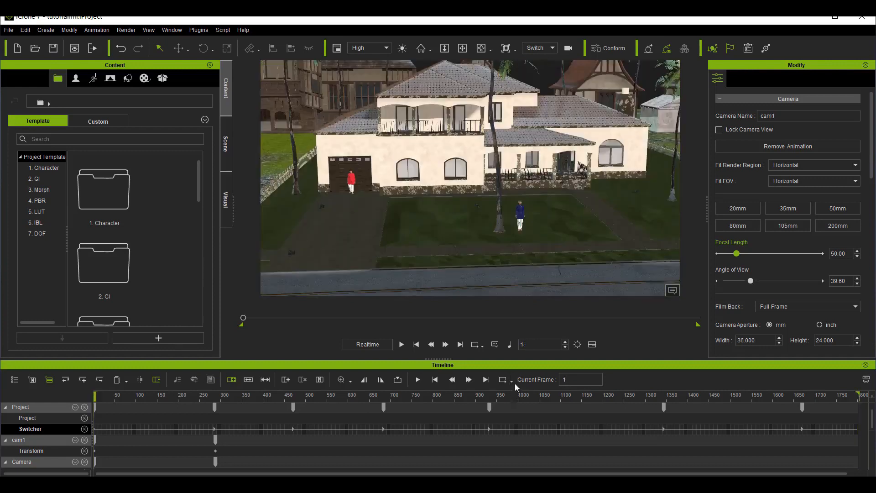
click(401, 345)
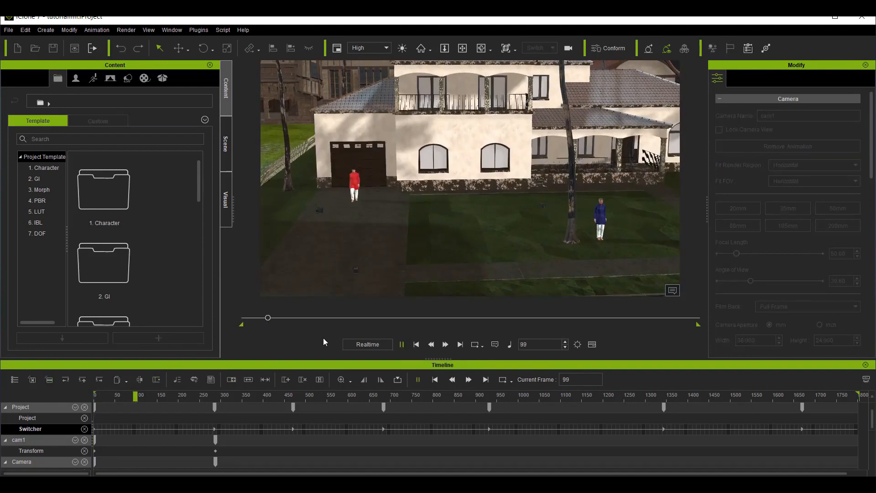
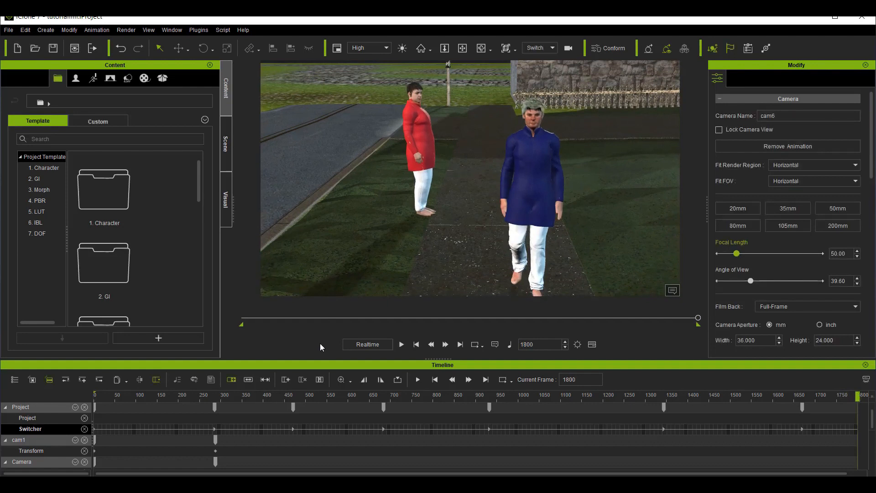
Step: Scrub from the start to frame 304, play a short stretch of the walk to frame 367, and look over the camera tracks
click(97, 395)
drag(103, 398, 223, 405)
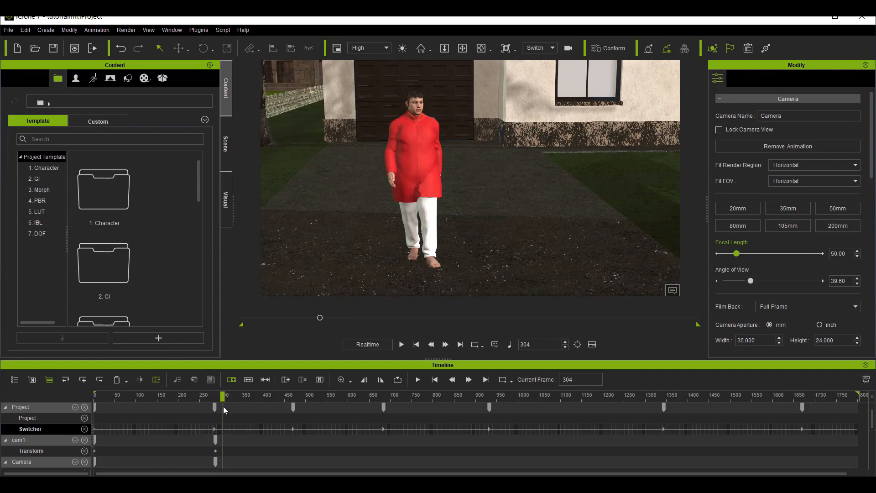
key(space)
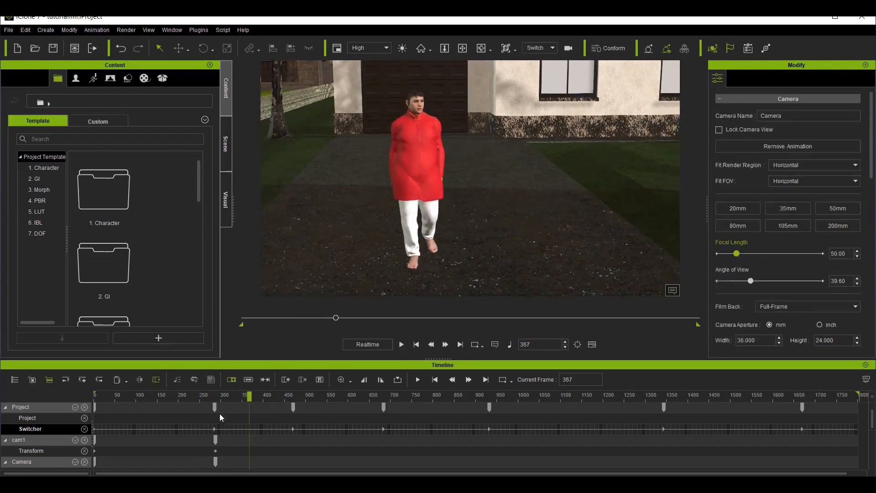
scroll(130, 456, down, 3)
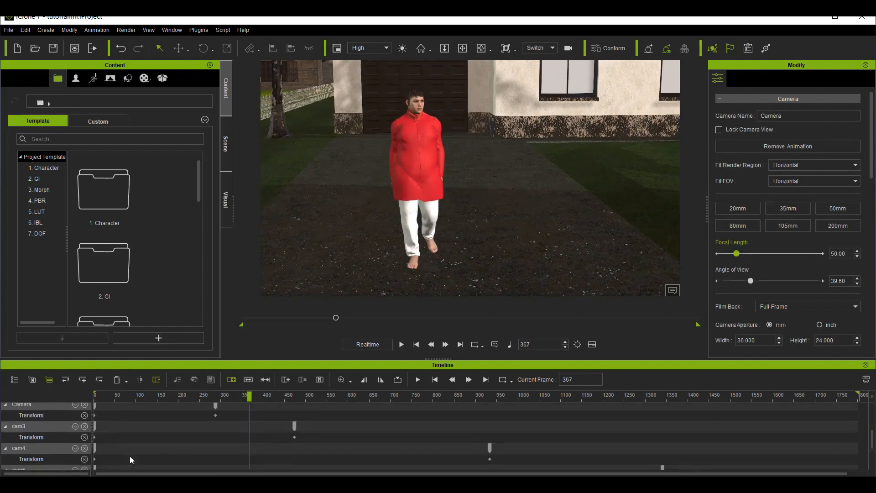
scroll(130, 456, up, 3)
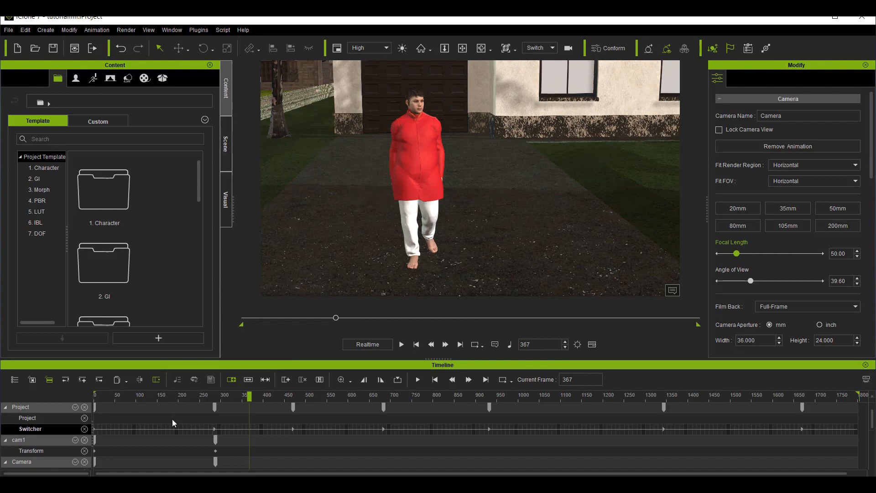
Step: Select the red-clothed avatar and look through its tracks and the camera tracks in the timeline
click(429, 161)
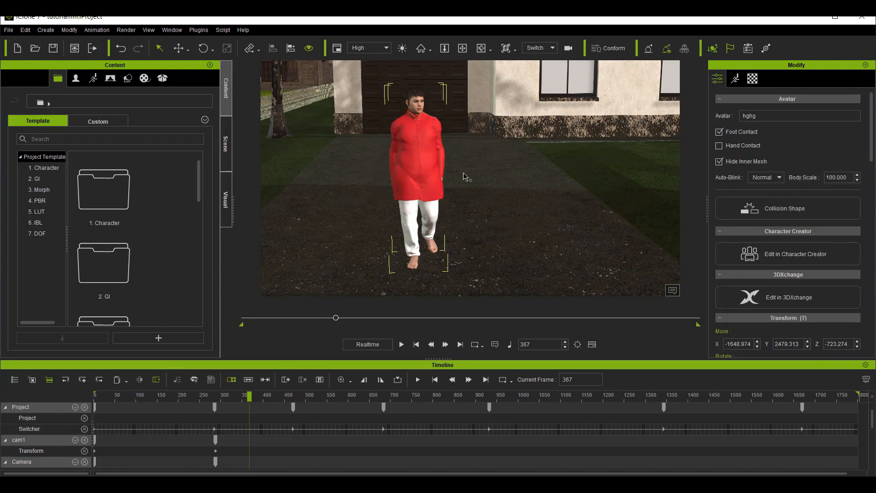
scroll(137, 431, down, 4)
scroll(137, 431, up, 4)
scroll(136, 429, down, 5)
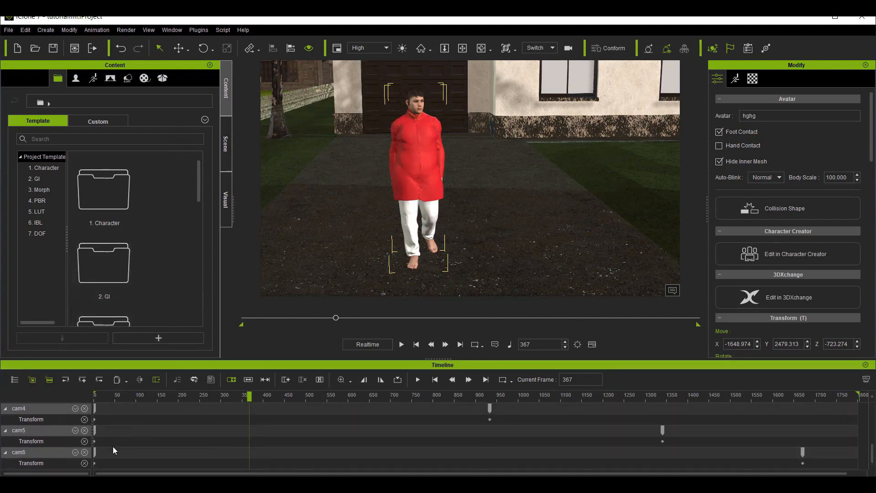
scroll(138, 438, up, 5)
scroll(138, 438, down, 4)
scroll(139, 438, up, 4)
scroll(139, 437, down, 4)
scroll(139, 437, up, 3)
scroll(138, 438, up, 1)
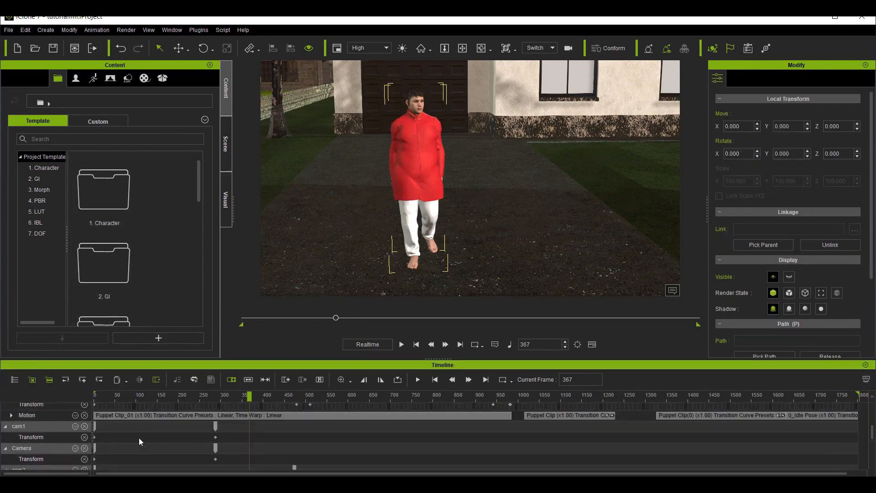
scroll(114, 429, down, 2)
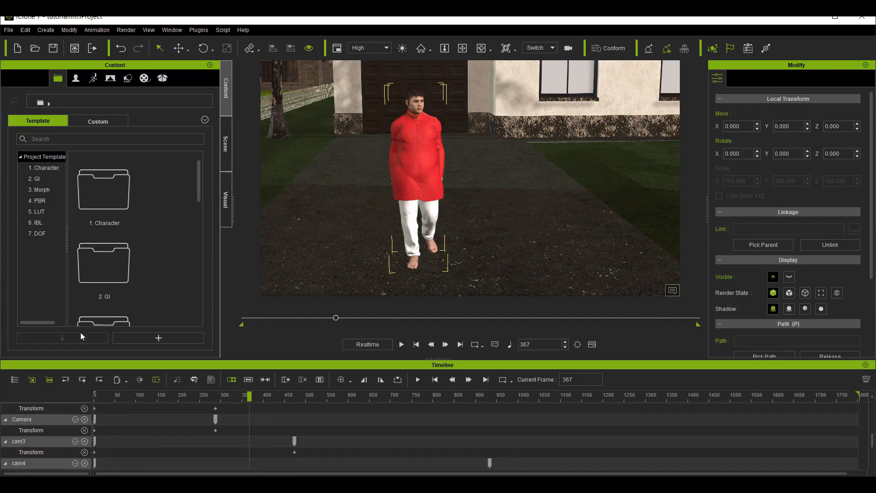
Step: Hide the tracks of cam1, Camera, cam3, cam4 and cam5 from the timeline
click(17, 383)
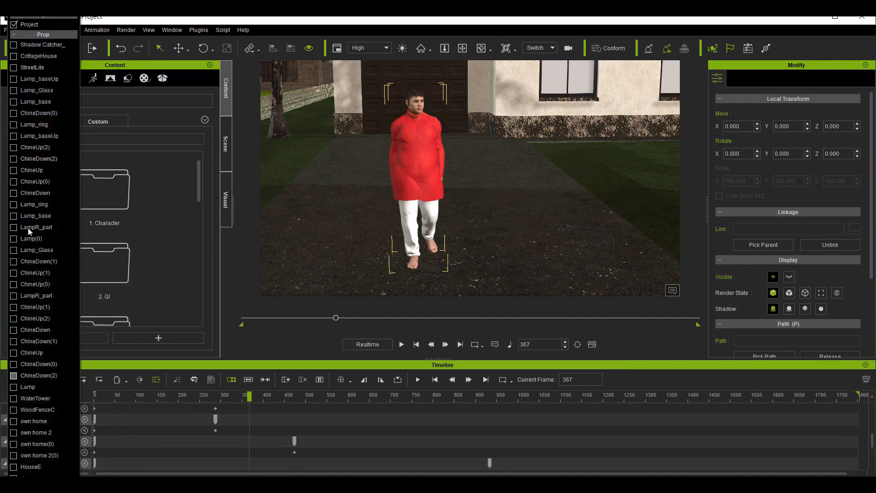
click(35, 35)
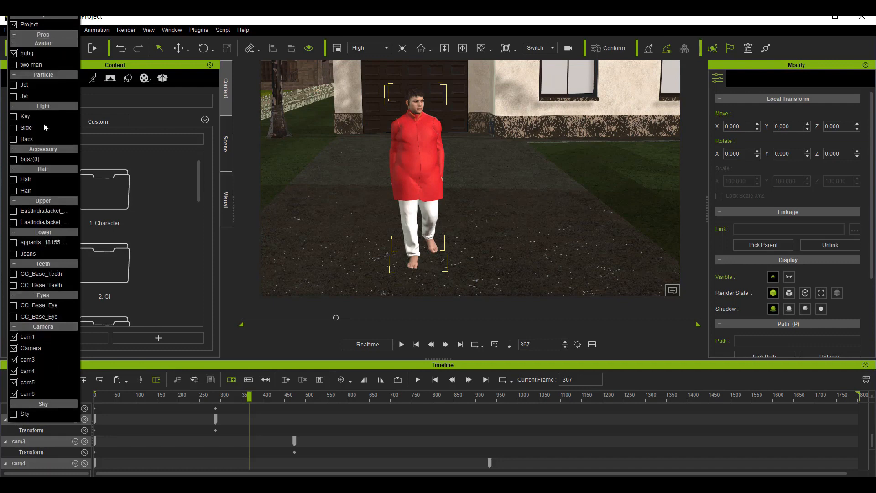
click(20, 35)
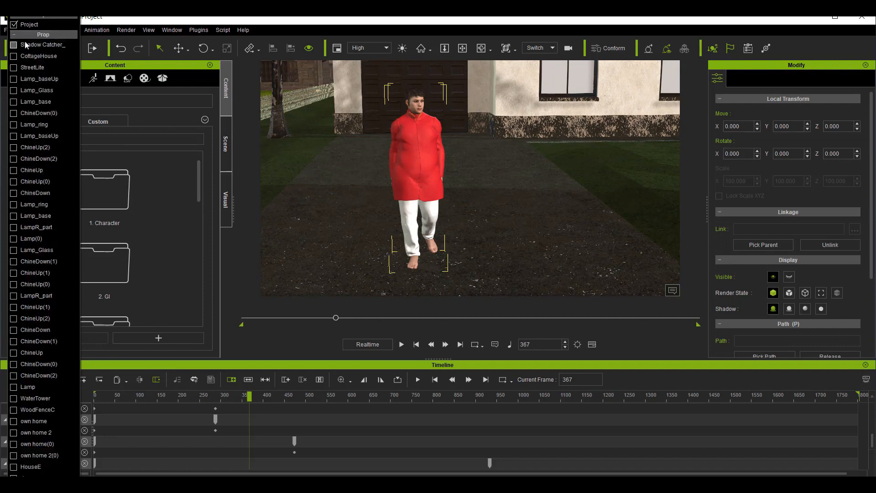
click(27, 35)
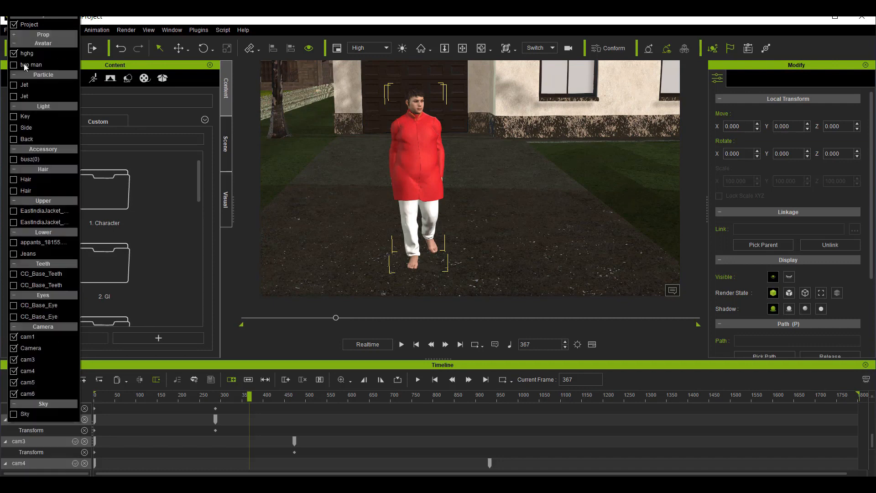
click(14, 337)
click(14, 348)
click(14, 359)
click(14, 371)
click(13, 382)
click(14, 388)
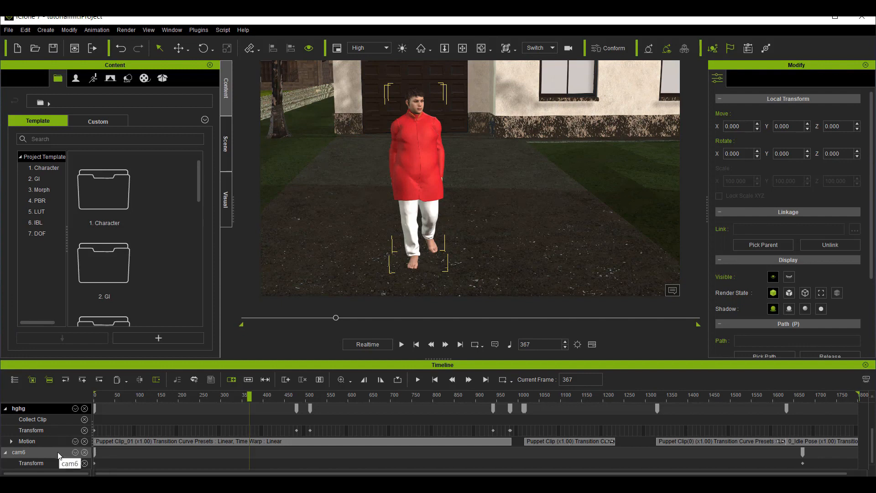
Step: Show the Viseme track for avatar hghg and move the playhead to frame 1123, near the end of its first audio clip
click(75, 409)
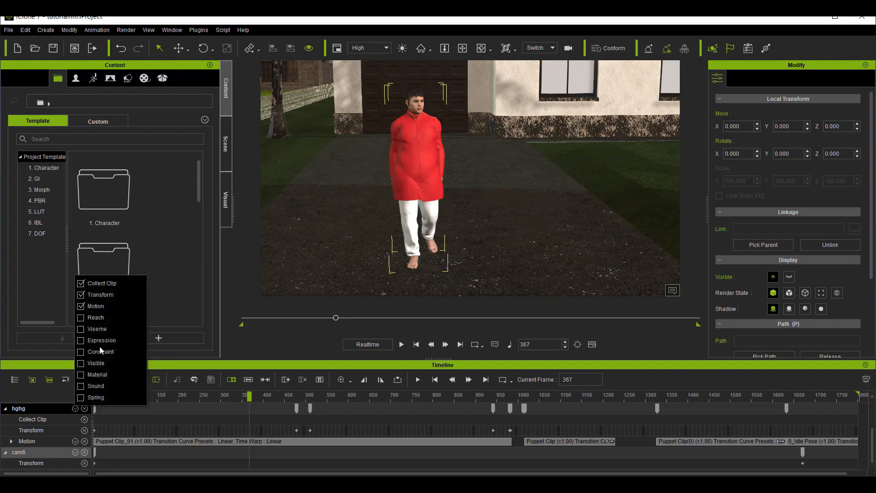
click(81, 329)
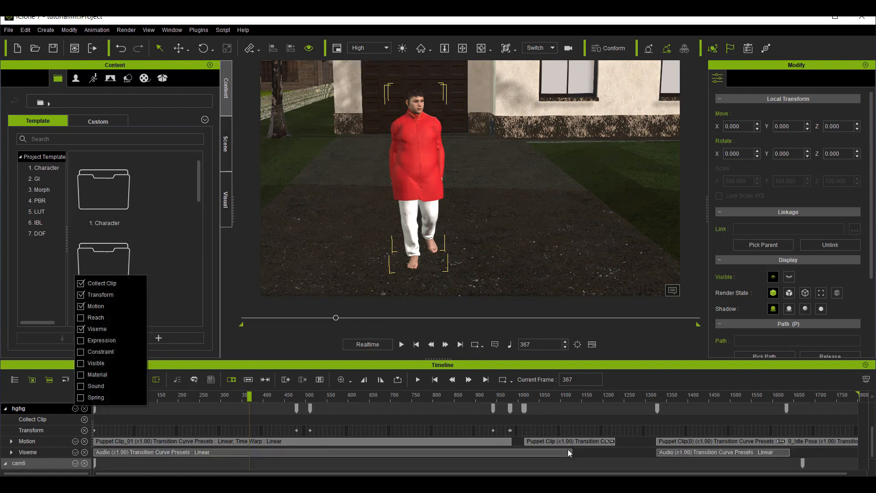
click(567, 396)
drag(567, 394, 573, 399)
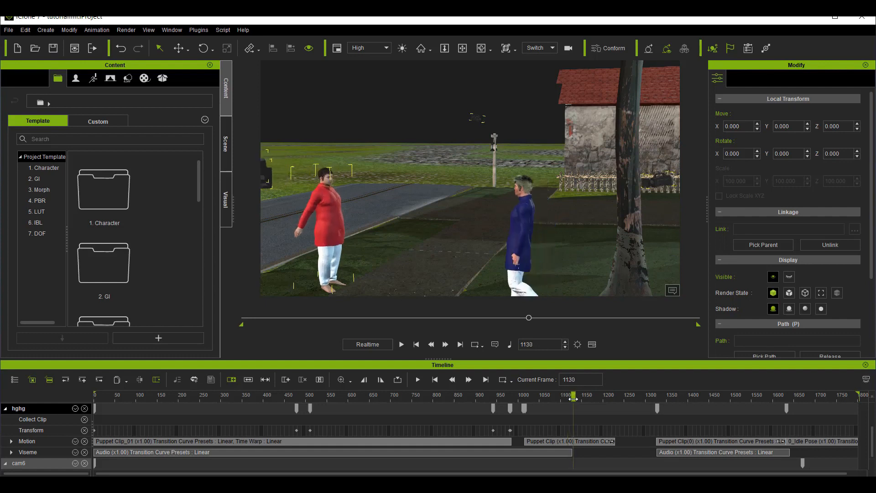
click(570, 399)
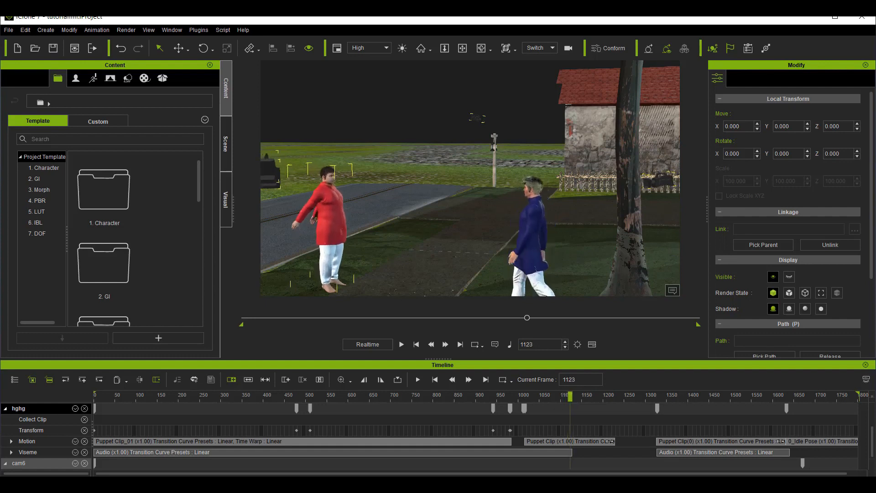
Step: Expand the Viseme track and delete all lip keys beneath the first audio clip on the Lips track
scroll(58, 464, down, 1)
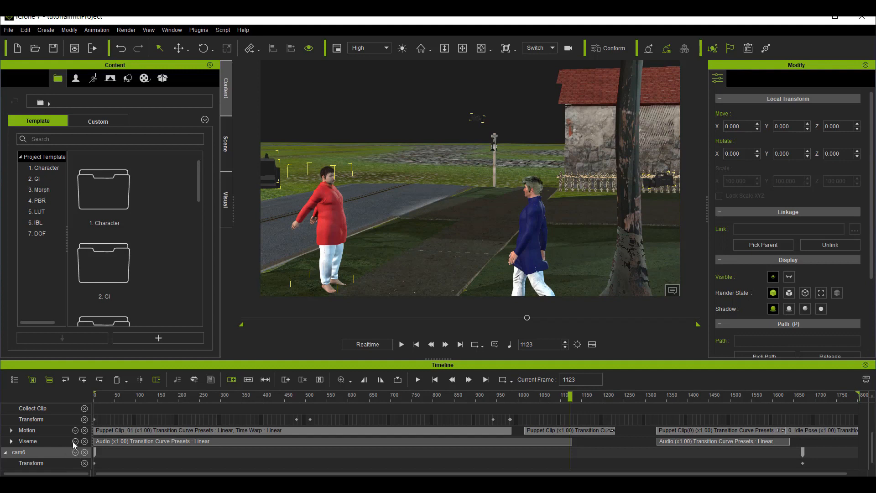
click(75, 442)
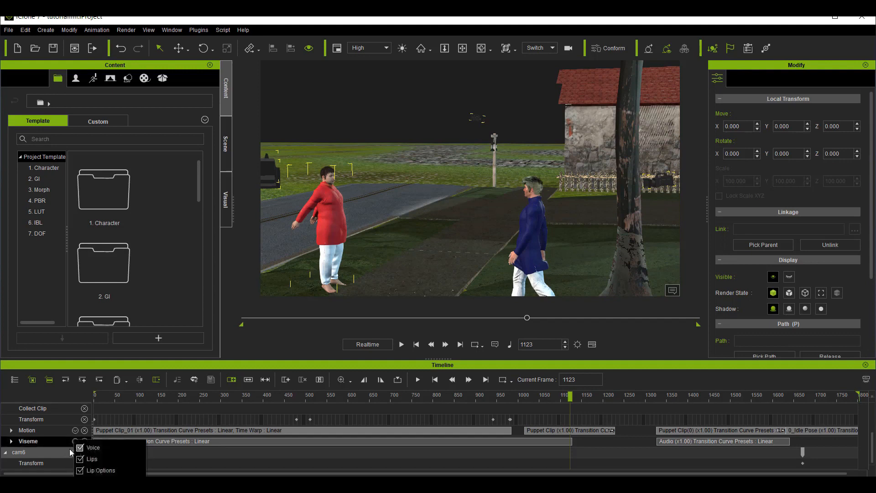
click(11, 442)
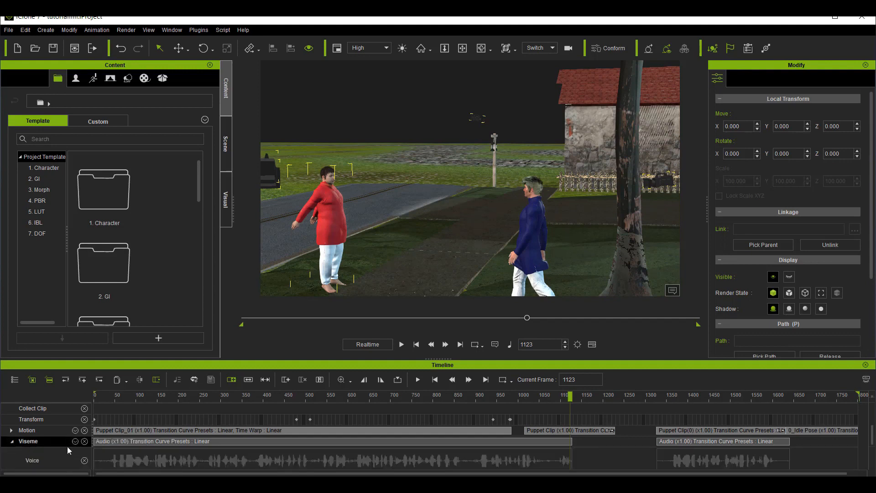
scroll(175, 457, down, 3)
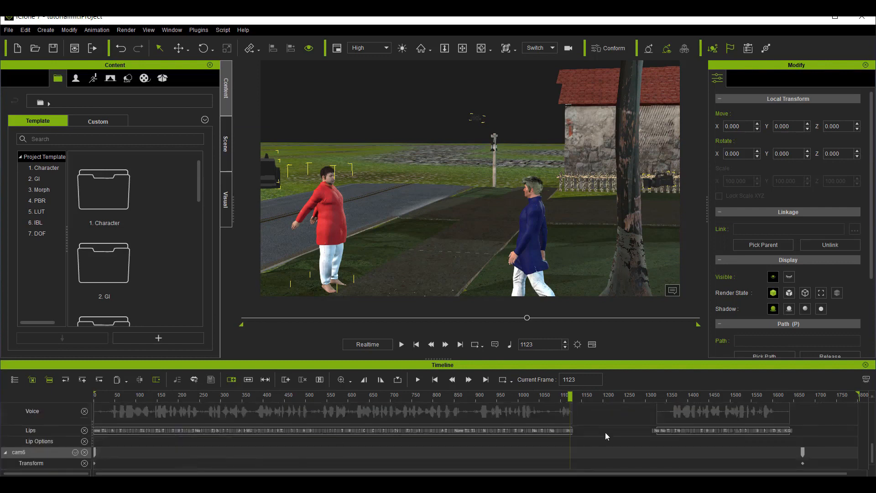
drag(575, 431, 6, 445)
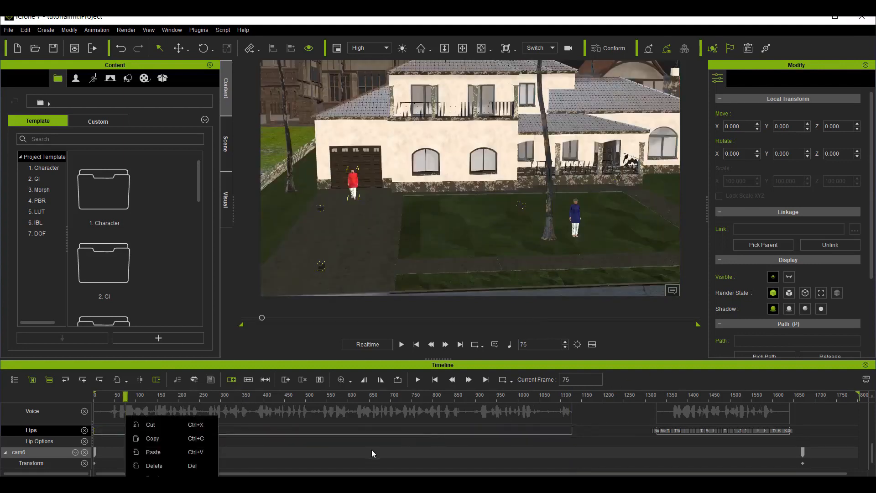
click(287, 453)
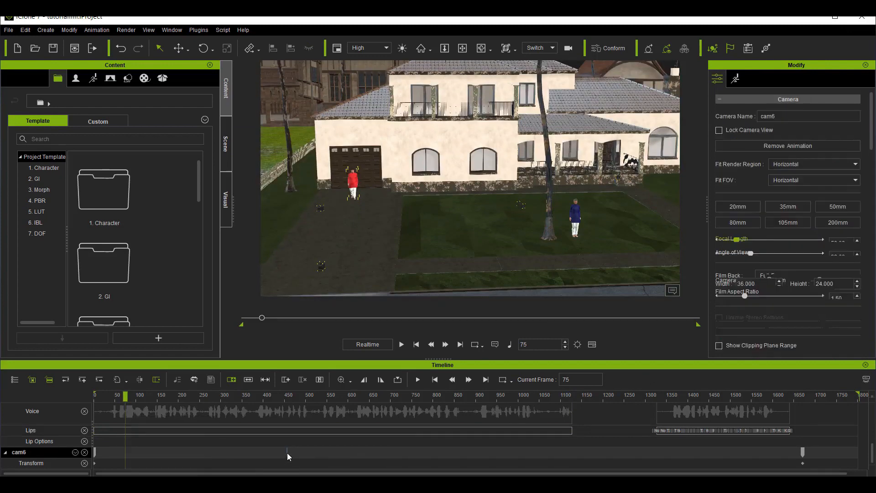
Step: Return to frame 1, play the animation through to its end, and minimize the screen recorder window
drag(286, 399, 49, 425)
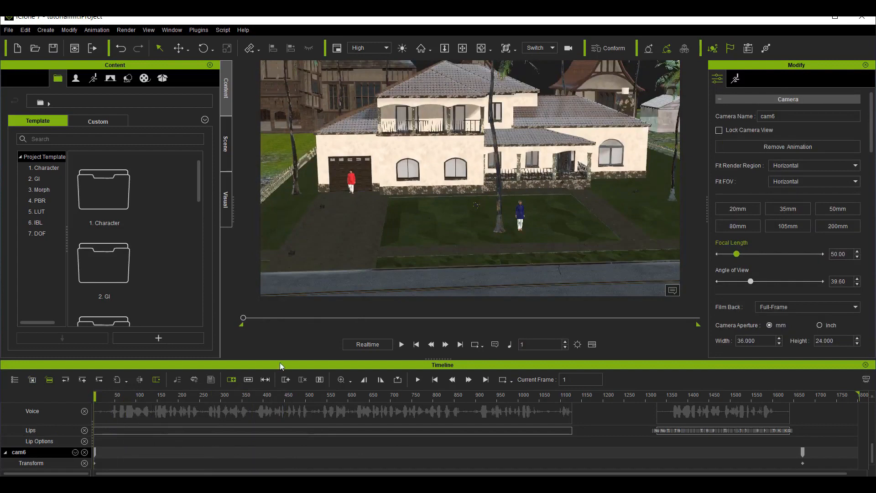
key(space)
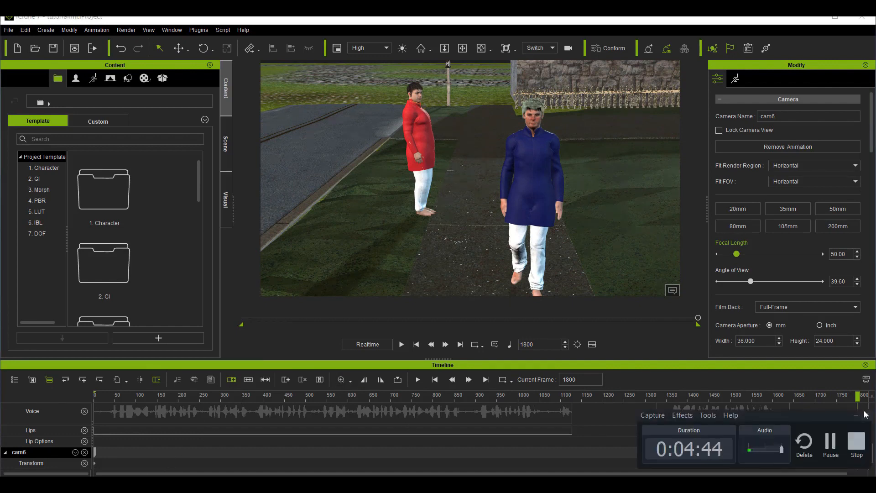
click(856, 415)
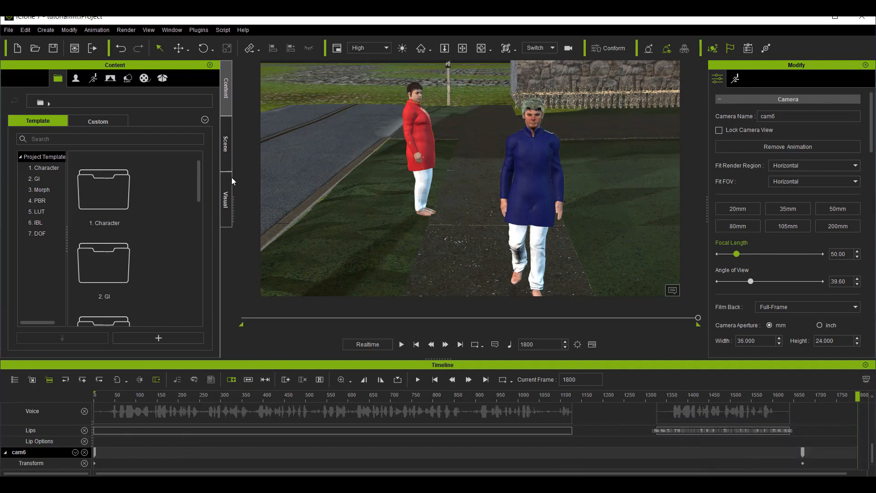
Step: Move the playhead to frame 1641 and open the image render settings, keeping Png as the format
click(791, 395)
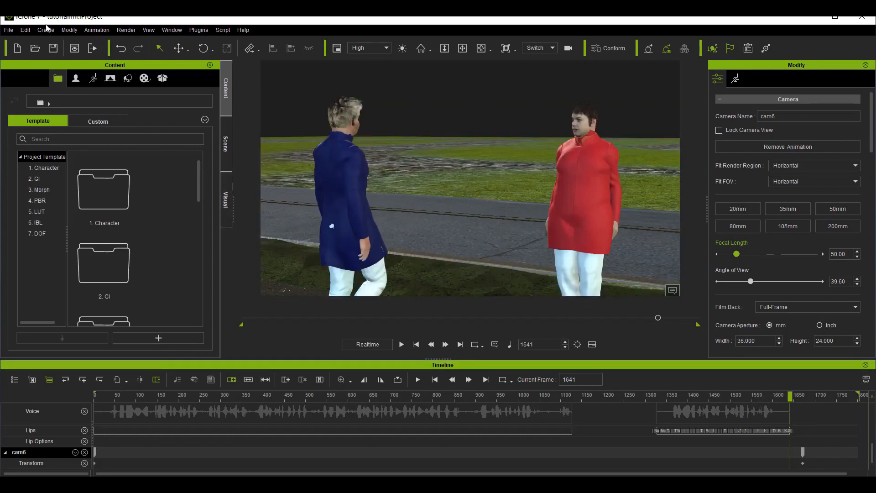
click(121, 31)
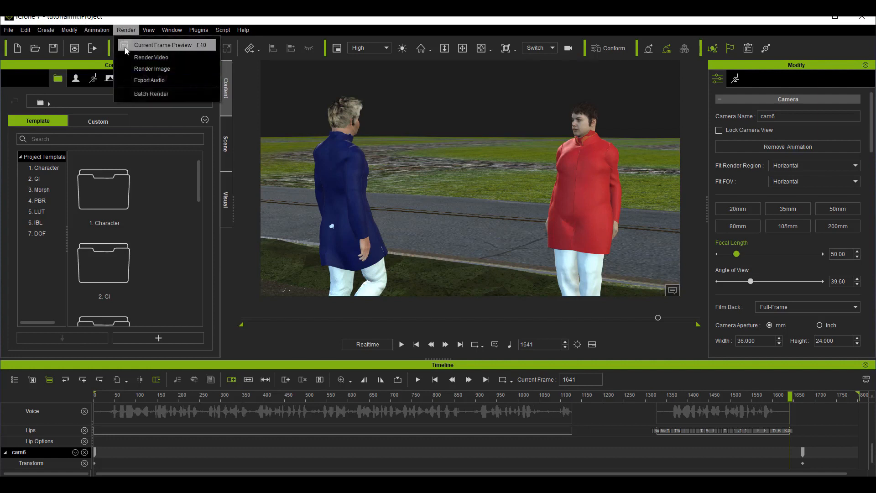
click(168, 70)
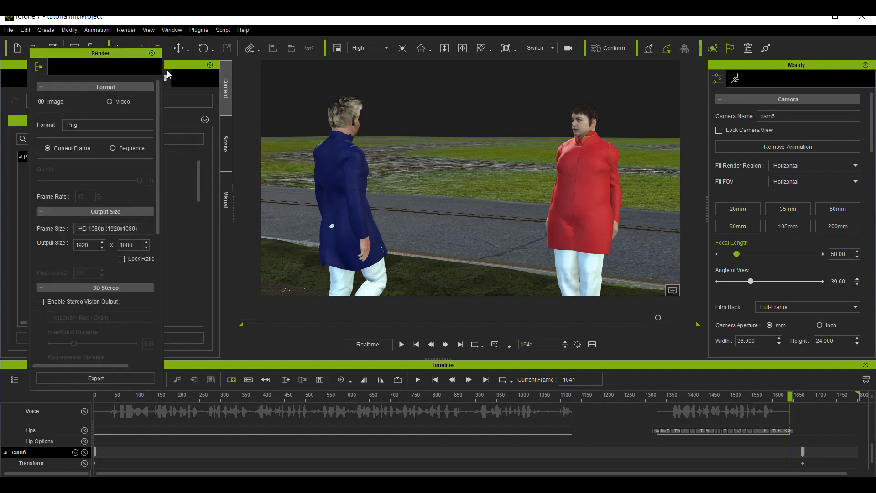
click(101, 129)
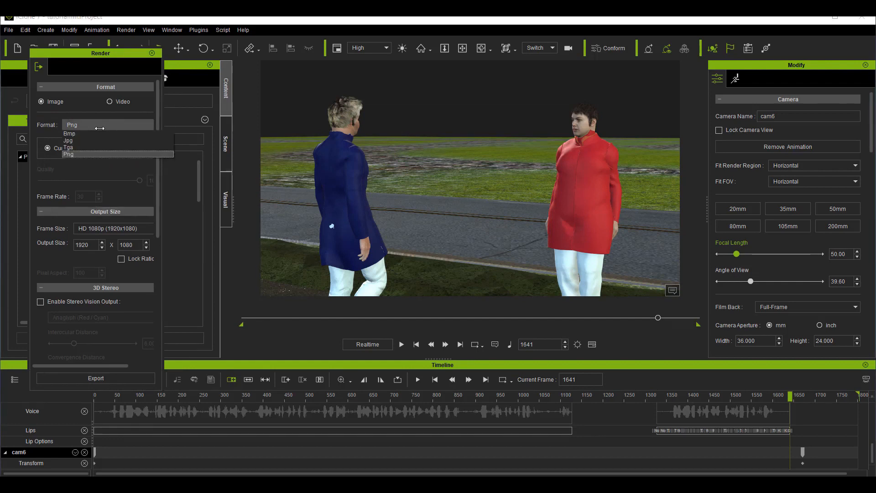
click(100, 129)
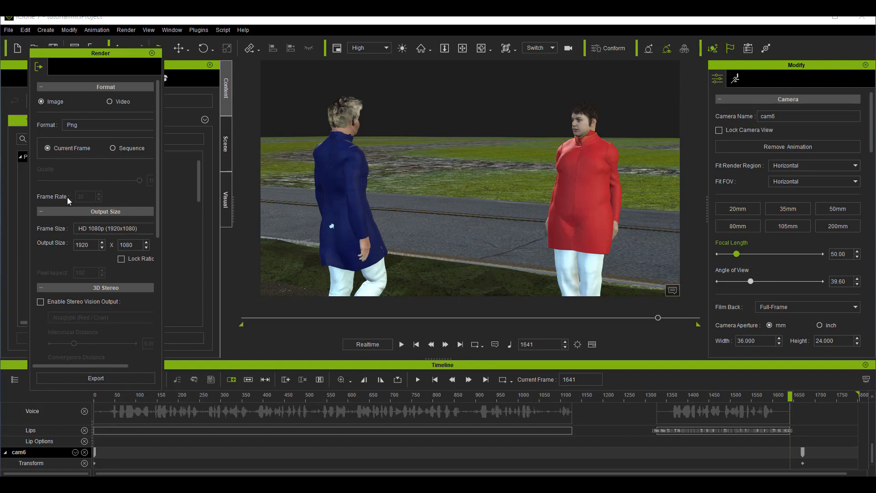
Step: Set the render frame size to HD 720p (1280x720) and review the render quality options
scroll(134, 194, down, 3)
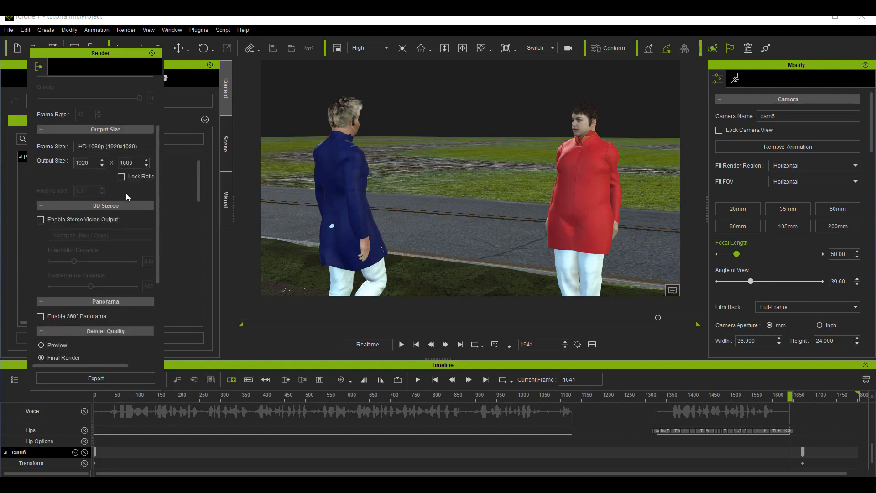
click(141, 147)
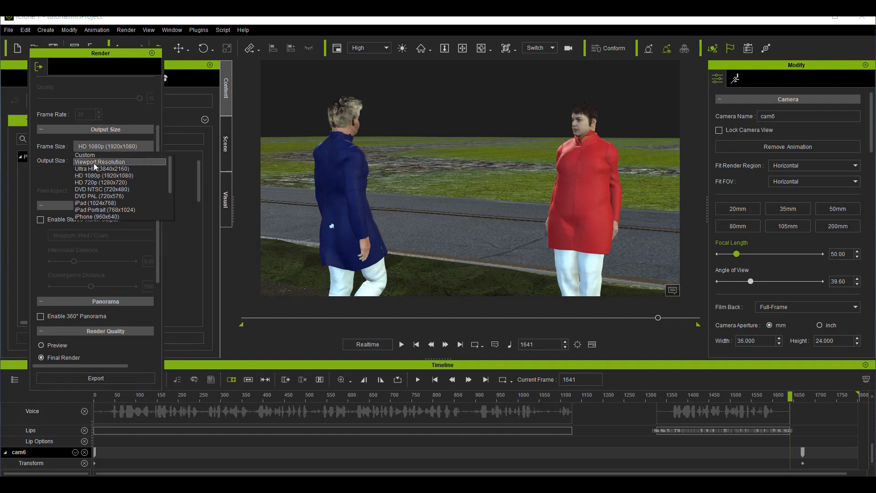
click(125, 183)
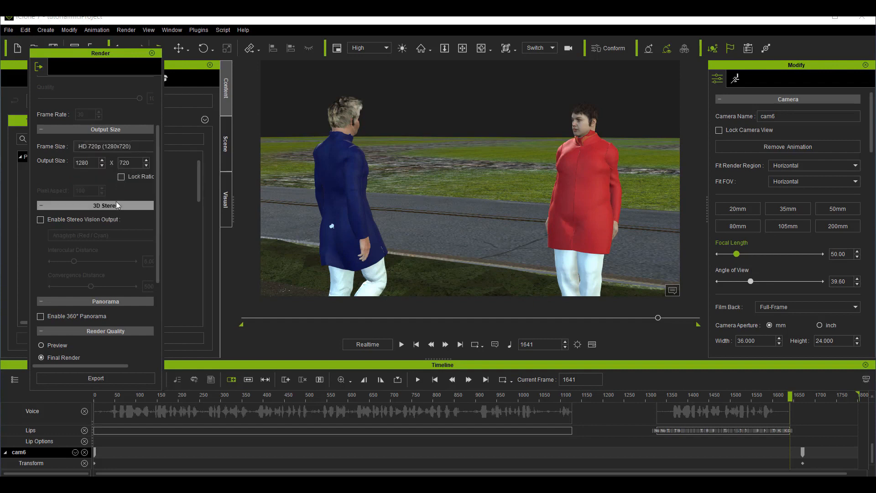
scroll(116, 201, down, 3)
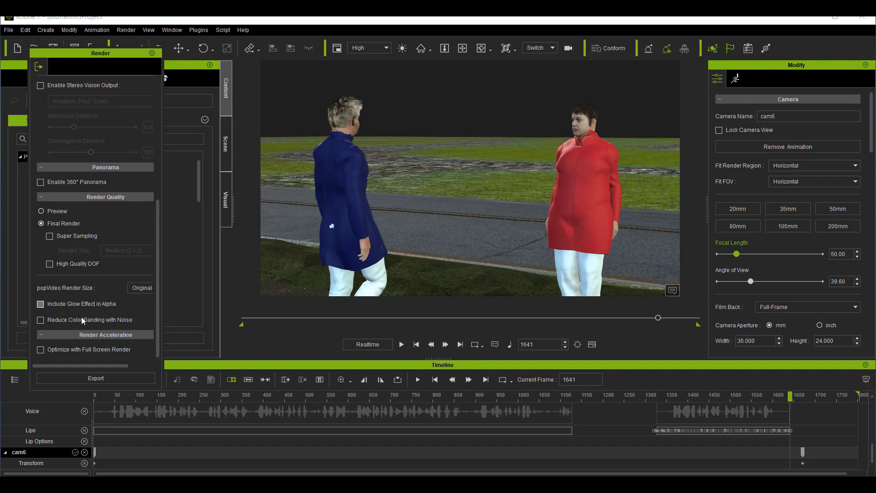
Step: Export the current frame as a PNG image named youthum in the Downloads folder
click(88, 376)
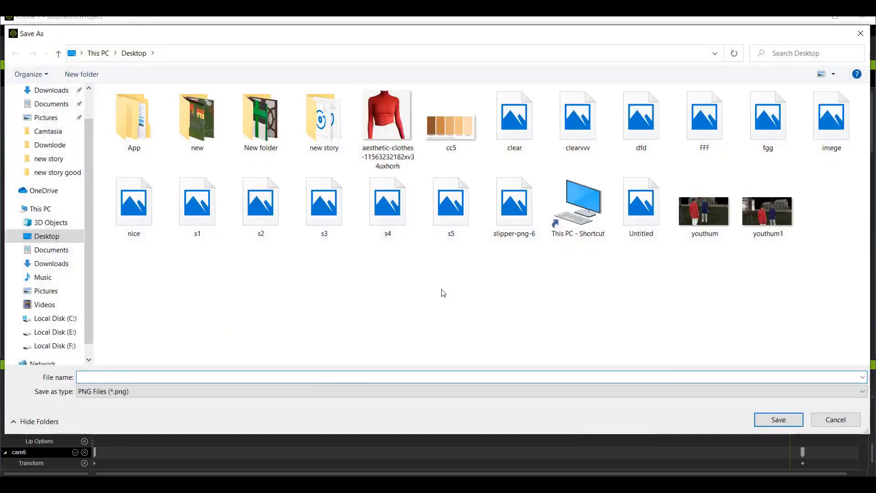
click(51, 104)
click(53, 91)
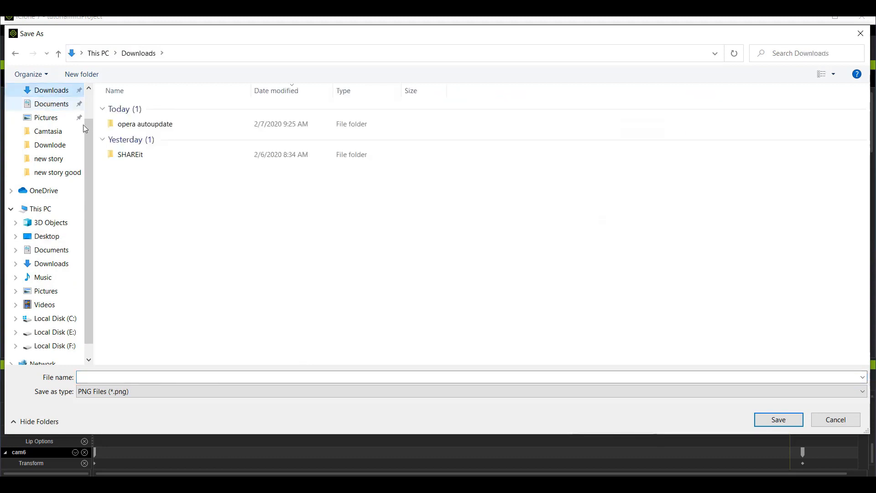
click(159, 377)
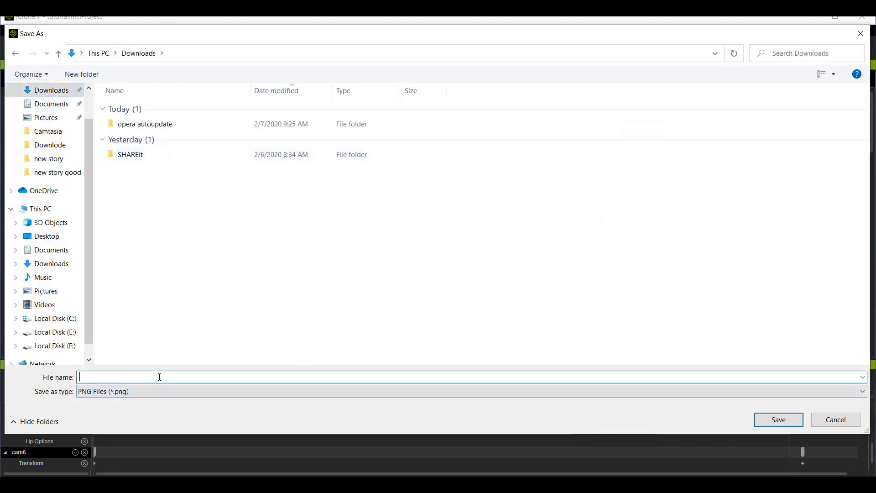
text(youthum)
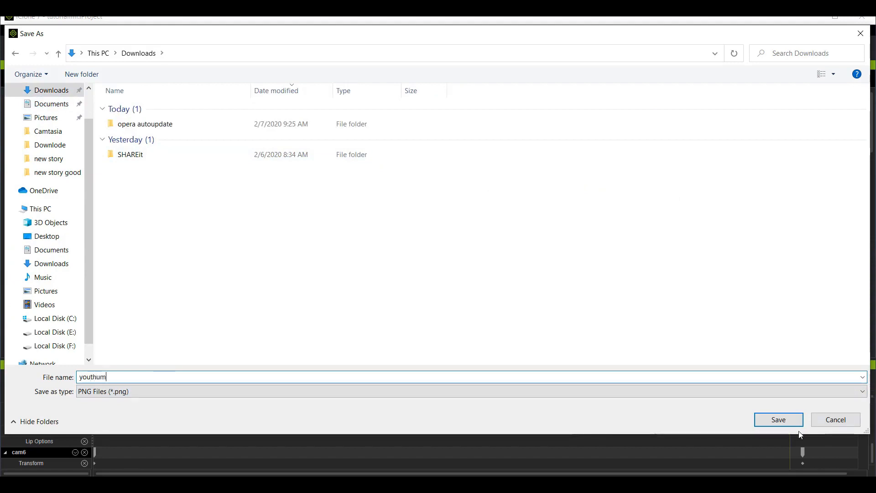
click(778, 419)
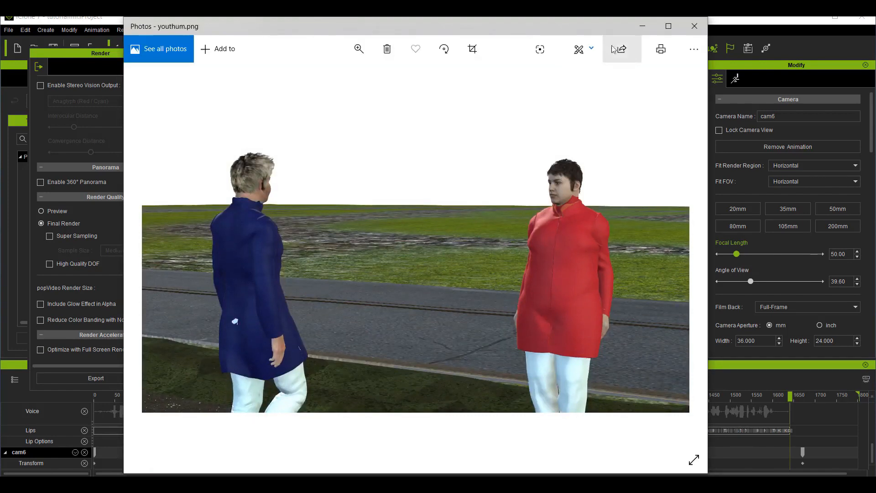
Step: Close the rendered image preview and the render settings
click(694, 26)
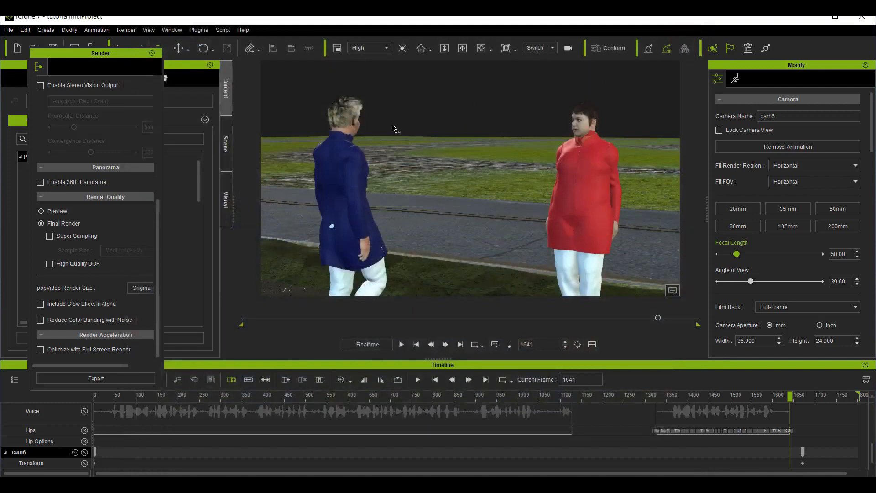
click(145, 57)
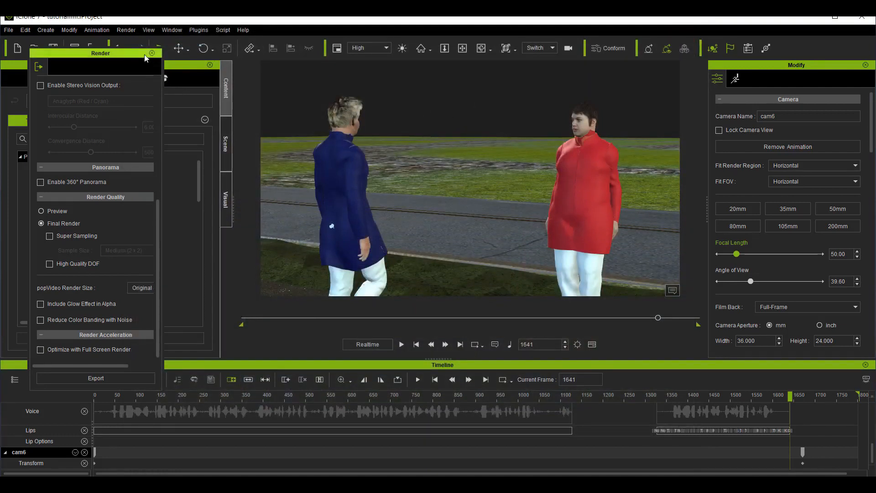
click(152, 53)
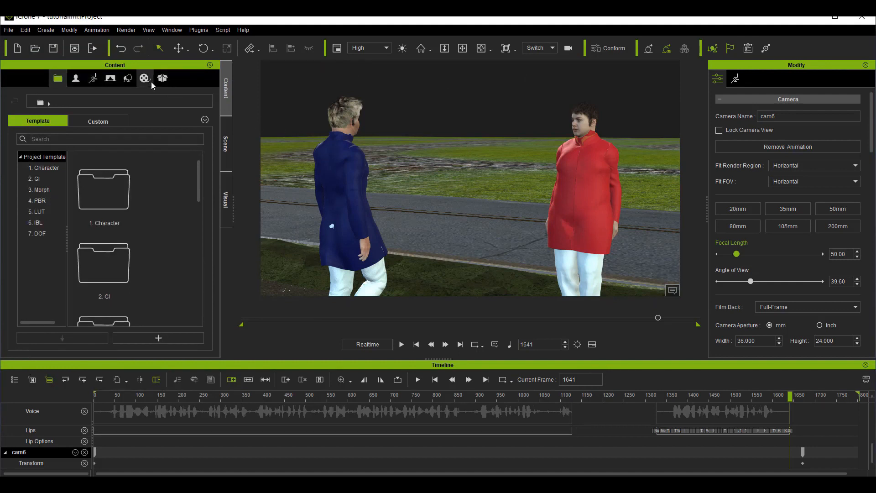
Step: Browse the Sky templates in the Set library and apply the Clear Day 01 sky to the scene
click(127, 79)
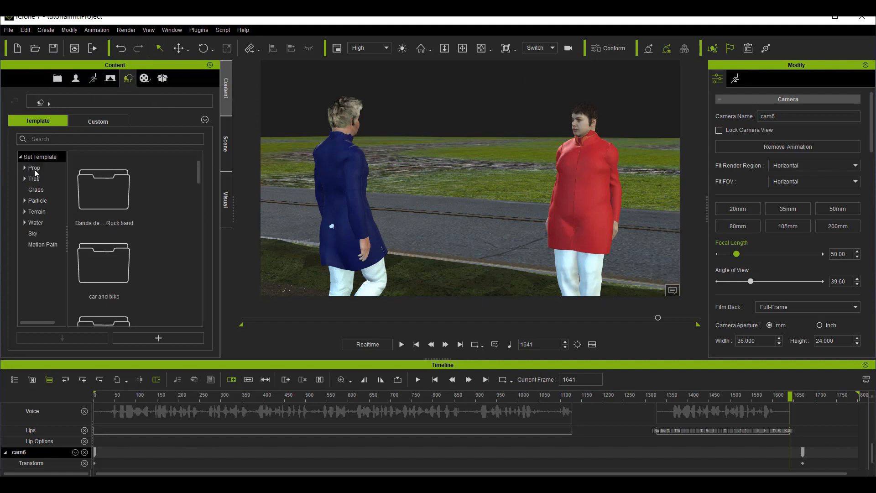
click(32, 237)
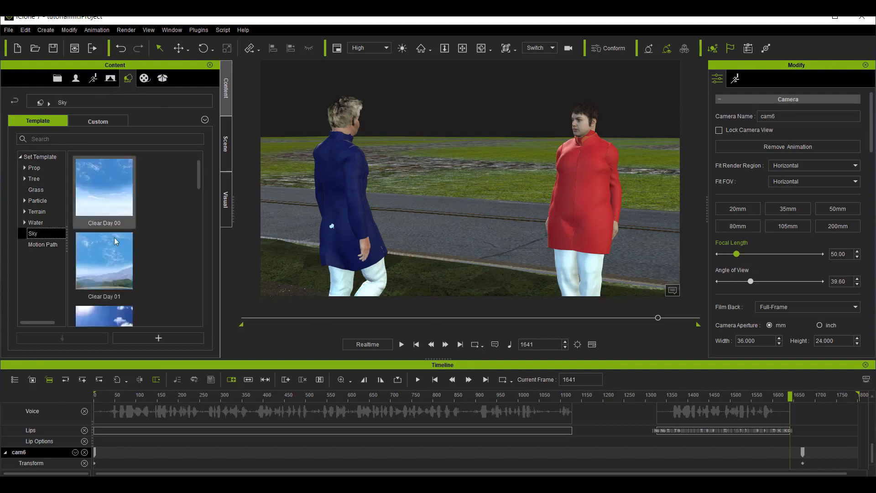
scroll(106, 275, down, 10)
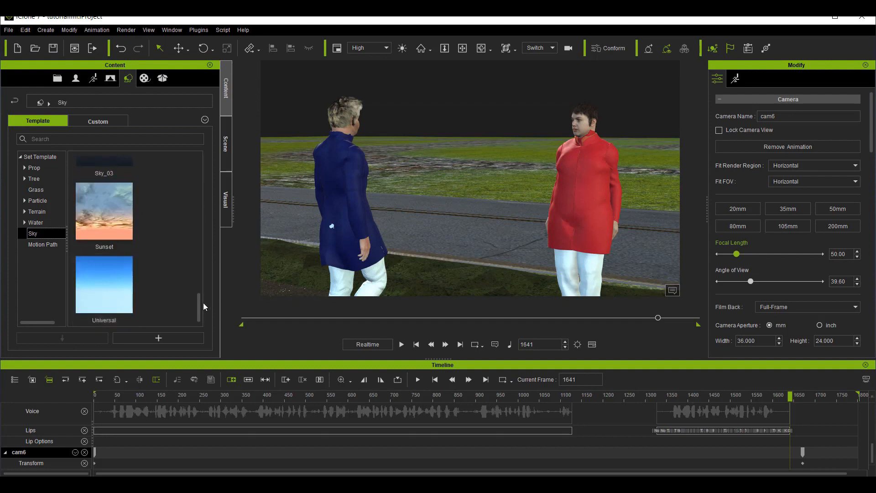
scroll(174, 284, up, 3)
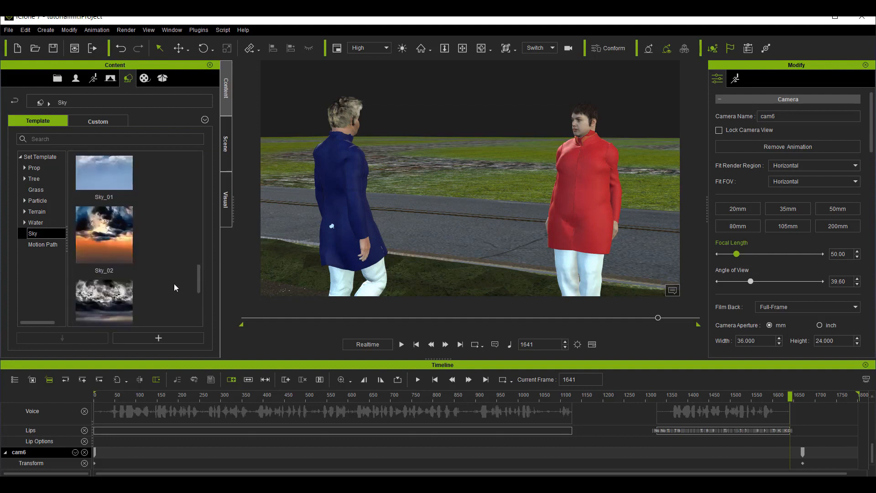
scroll(175, 285, up, 3)
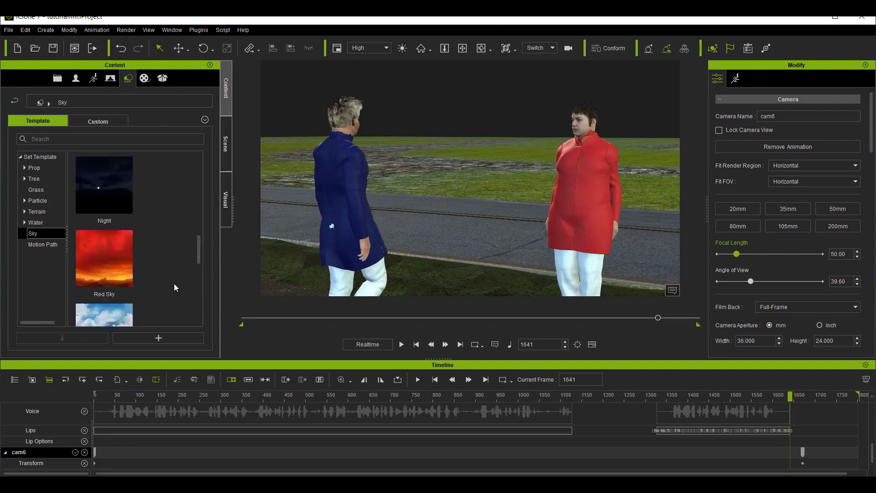
scroll(174, 288, up, 4)
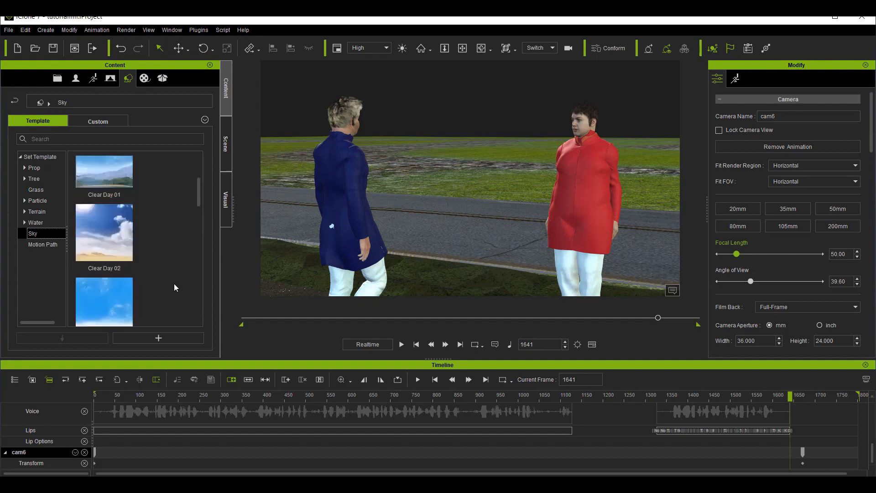
scroll(173, 283, down, 1)
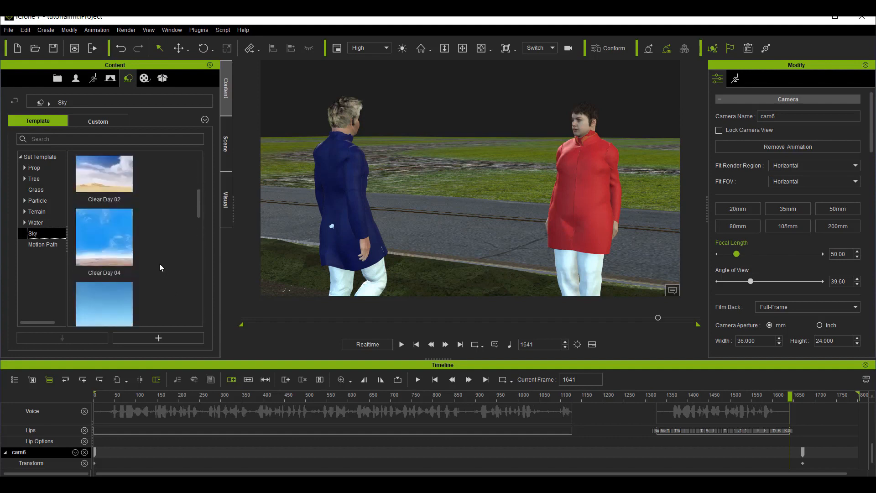
scroll(160, 263, up, 1)
drag(110, 263, 503, 122)
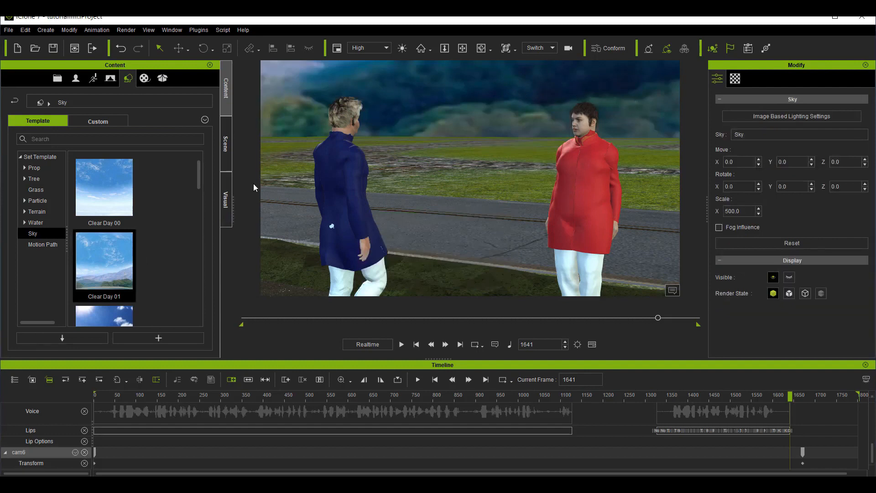
Step: Try the Clear Day 05 sky behind the two avatars, and put the Clear Day 01 sky back
scroll(372, 176, down, 6)
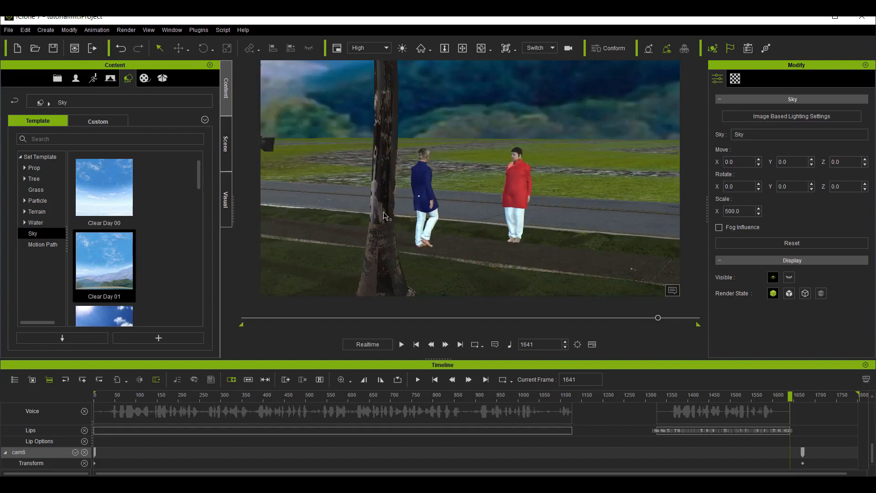
scroll(167, 260, down, 5)
scroll(167, 259, up, 10)
scroll(167, 260, down, 10)
scroll(167, 260, up, 6)
mouse_move(121, 214)
mouse_down()
mouse_move(472, 108)
mouse_move(179, 203)
mouse_up()
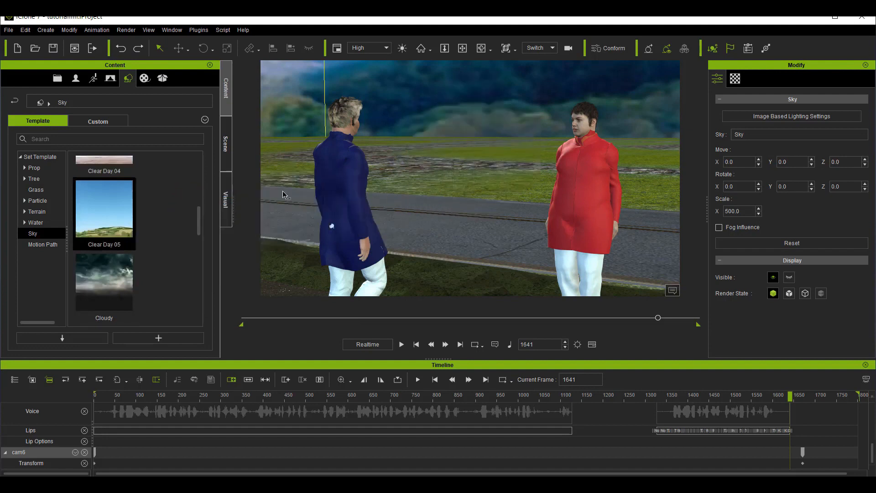
drag(119, 204, 596, 93)
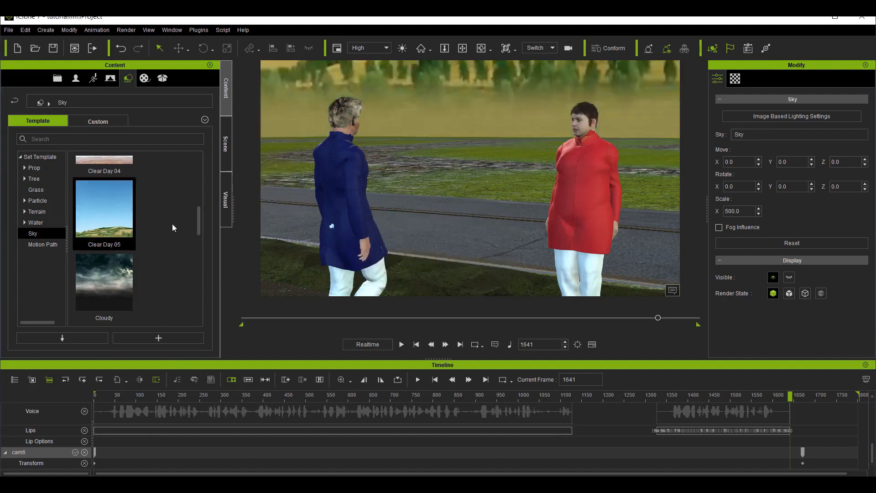
scroll(136, 272, up, 5)
drag(113, 258, 524, 94)
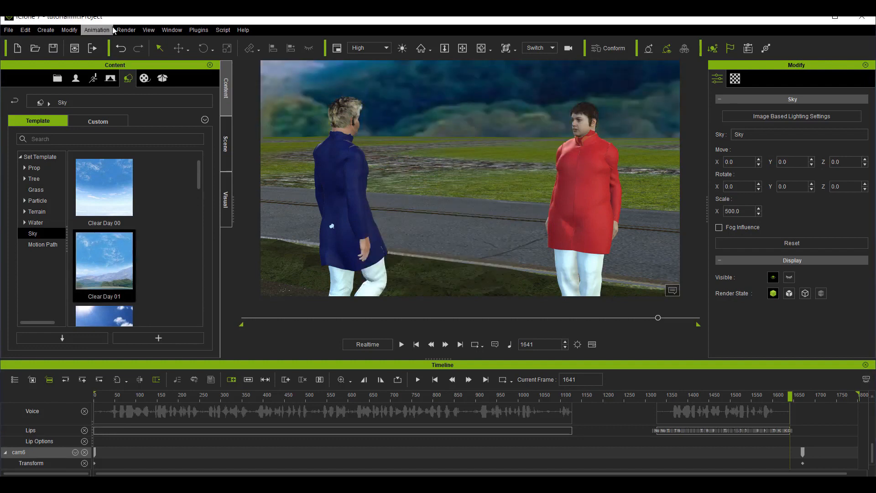
click(126, 30)
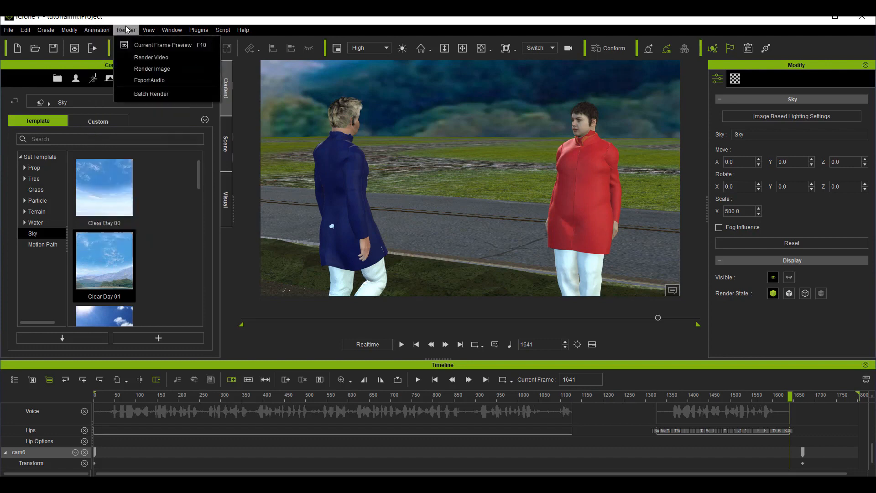
mouse_move(97, 30)
click(33, 69)
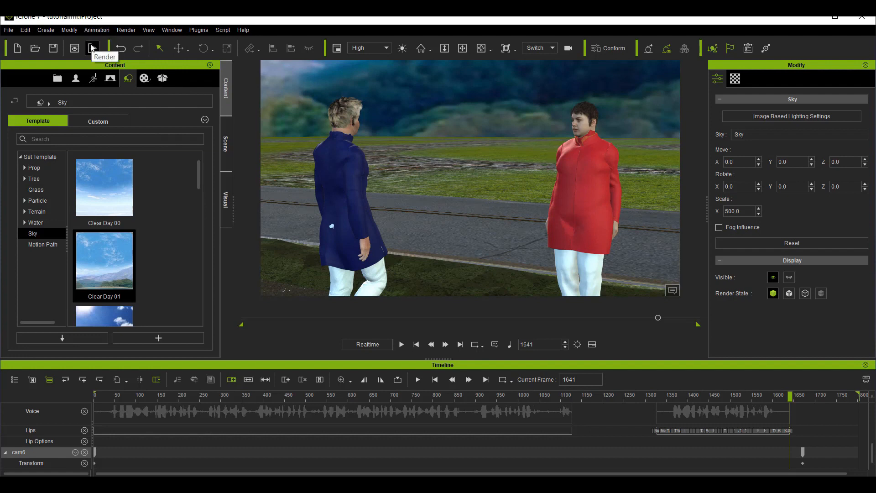
click(92, 48)
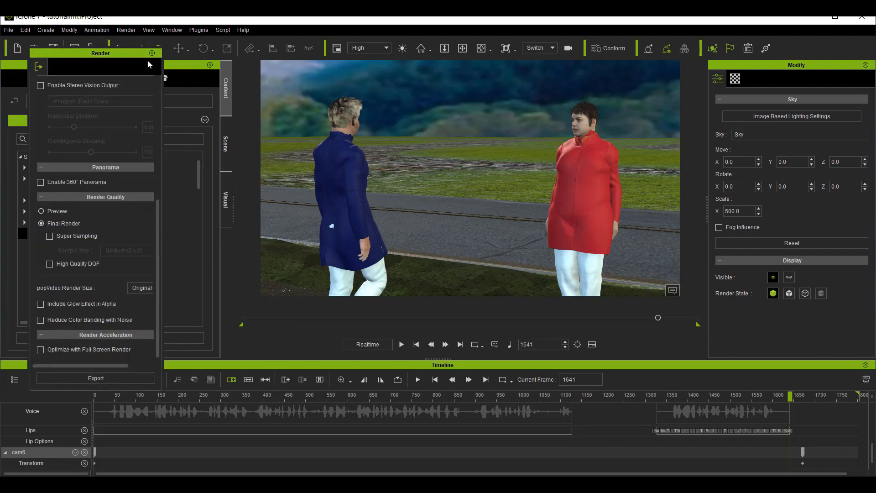
scroll(109, 146, up, 5)
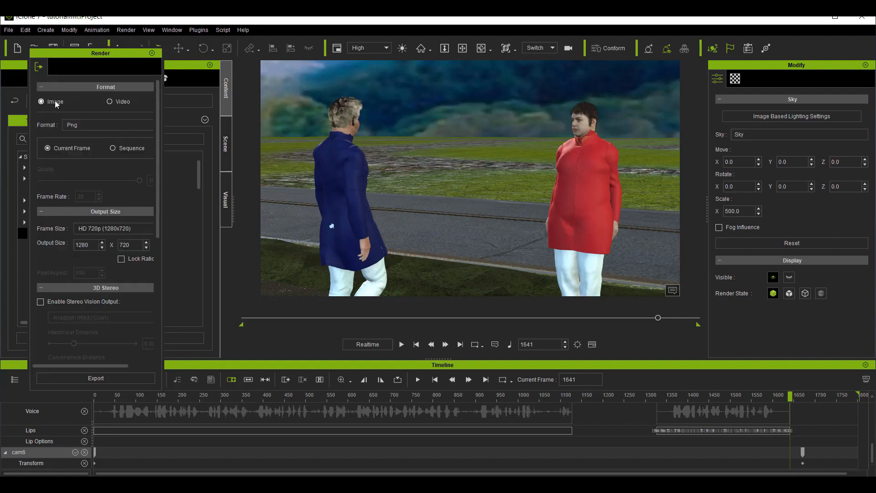
click(152, 52)
Step: Open the video render settings and check the available formats, keeping MP4
click(133, 30)
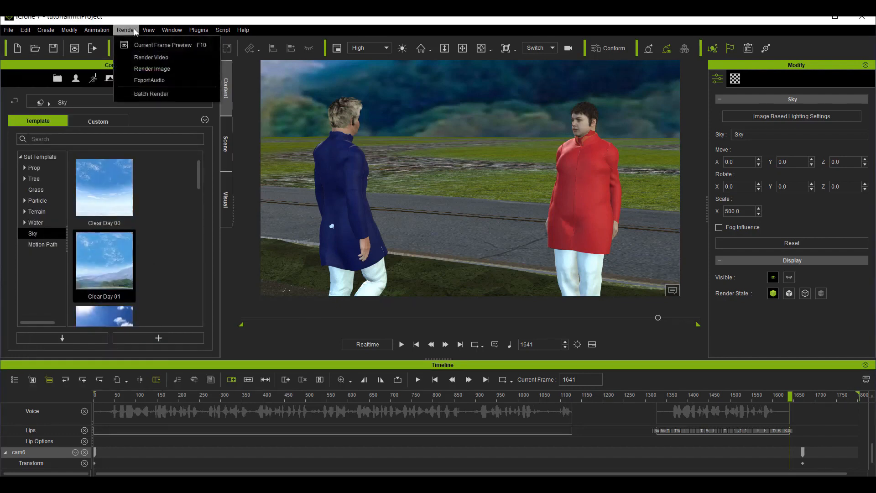
click(178, 57)
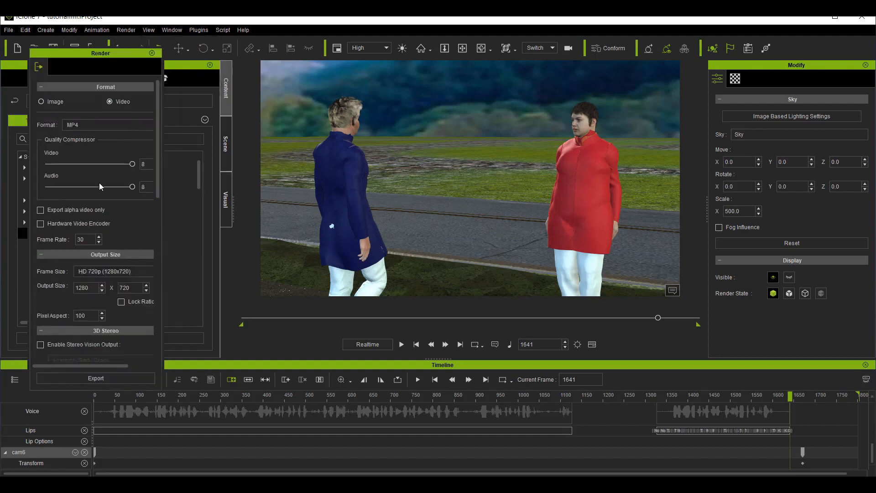
scroll(99, 183, down, 3)
scroll(99, 189, up, 3)
click(111, 128)
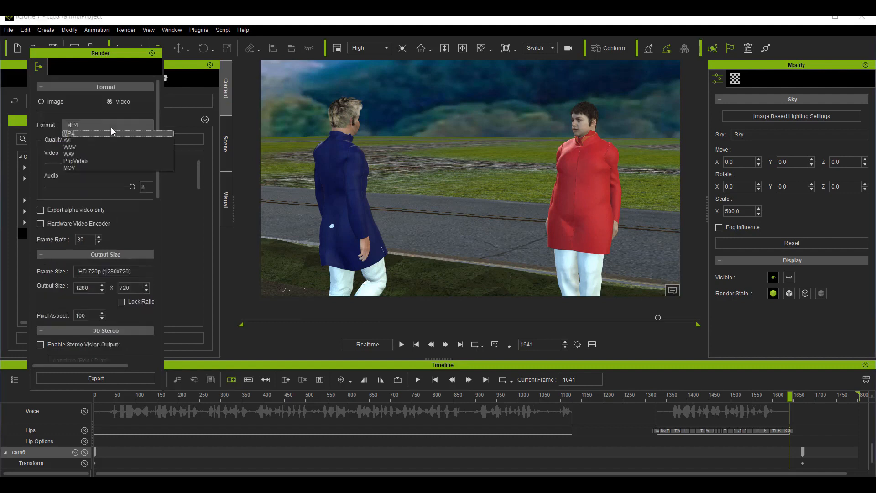
click(111, 127)
click(111, 127)
click(110, 125)
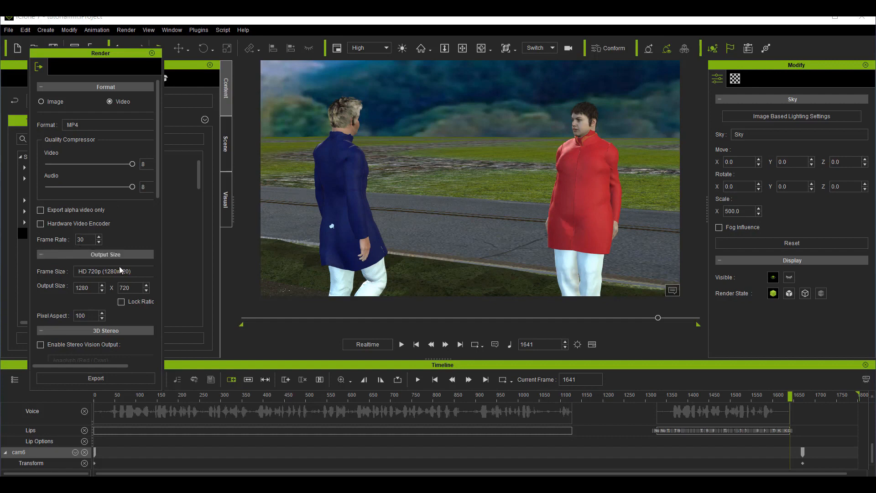
Step: Review the available frame sizes for the video output and set the frame size to HD 1080p (1920x1080)
scroll(127, 251, down, 3)
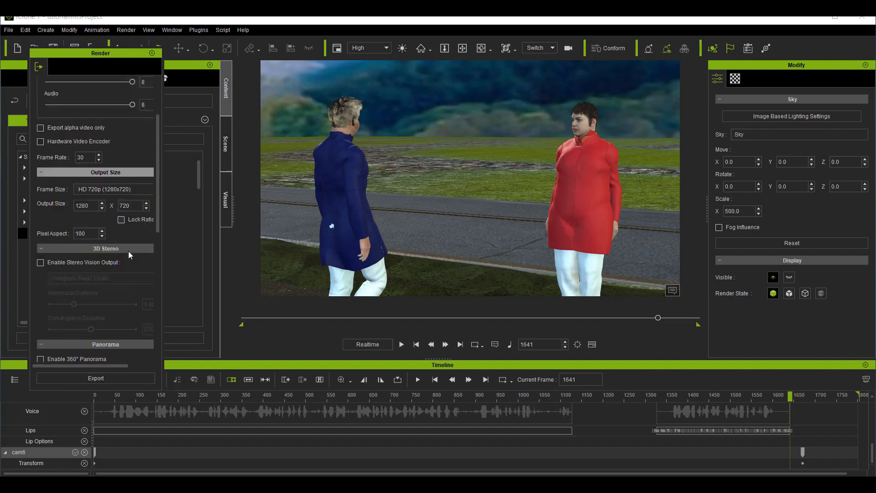
click(100, 187)
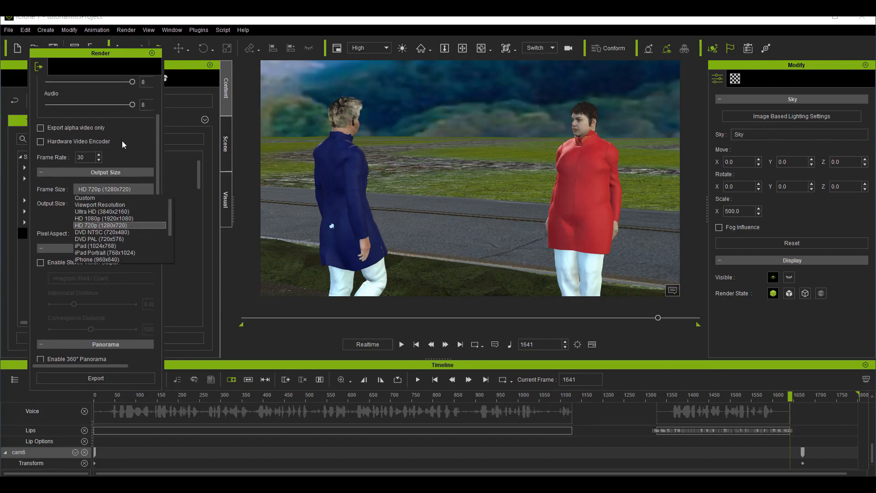
scroll(123, 140, up, 4)
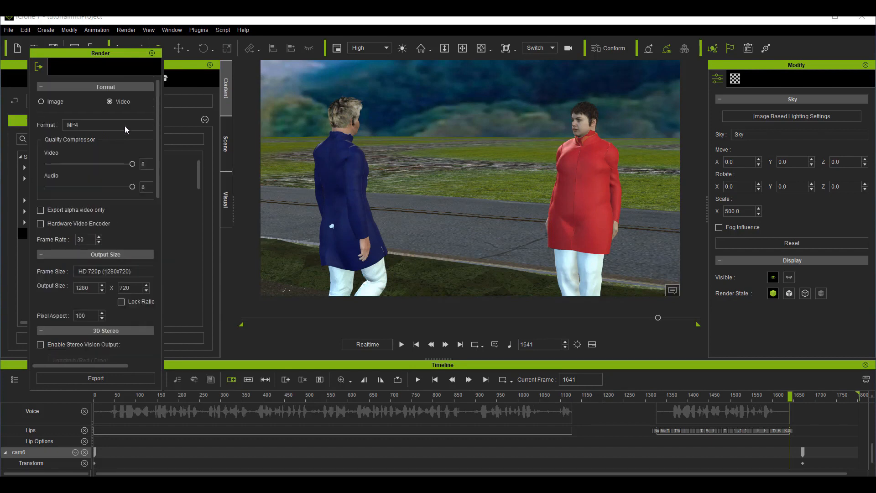
scroll(125, 126, down, 4)
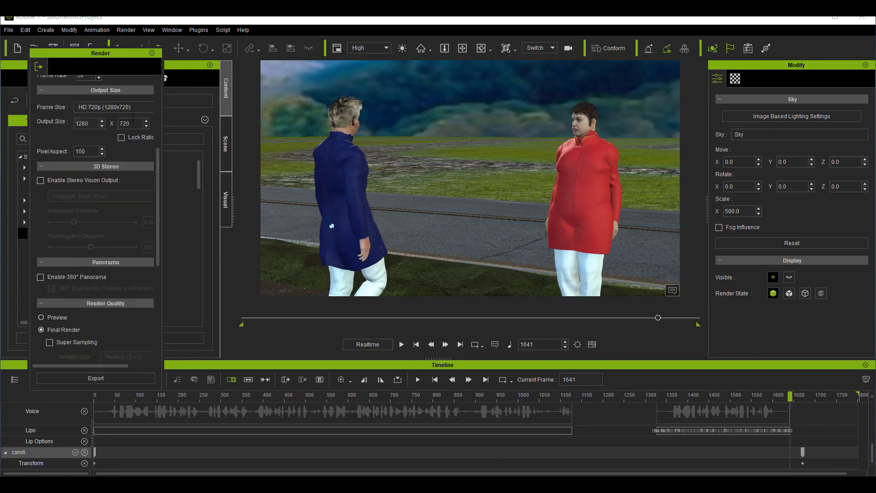
click(144, 108)
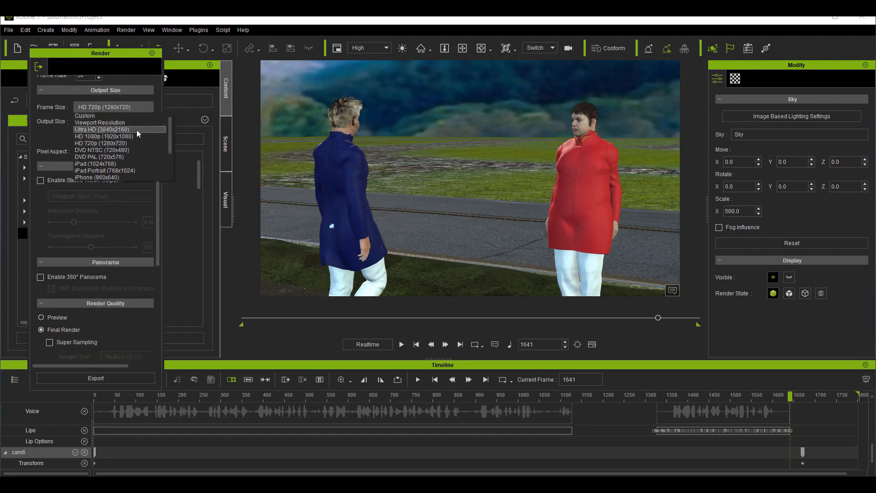
scroll(113, 150, down, 2)
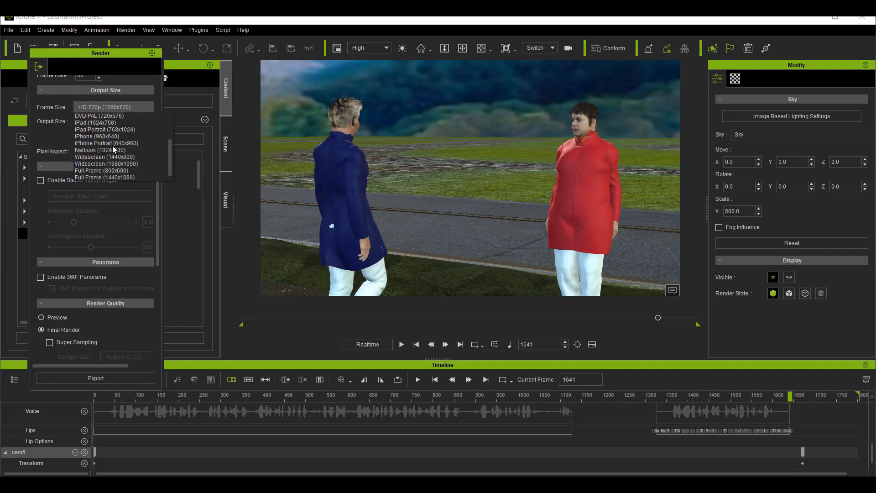
scroll(96, 165, up, 2)
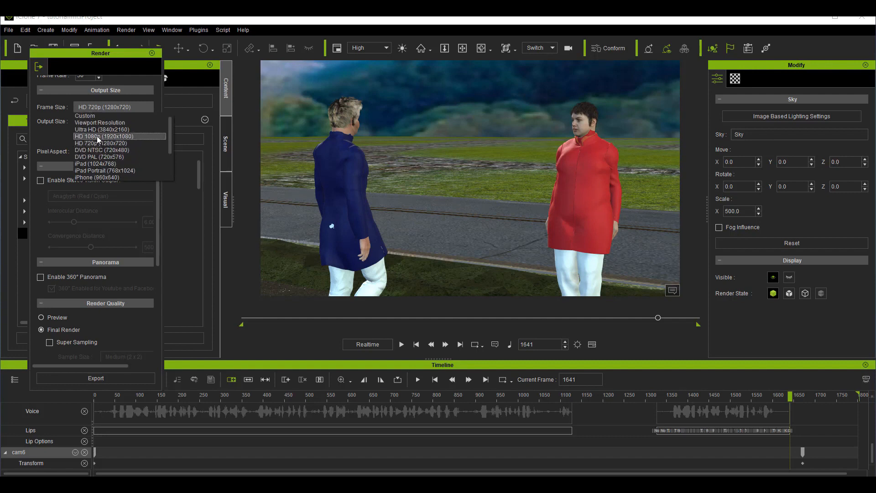
click(120, 139)
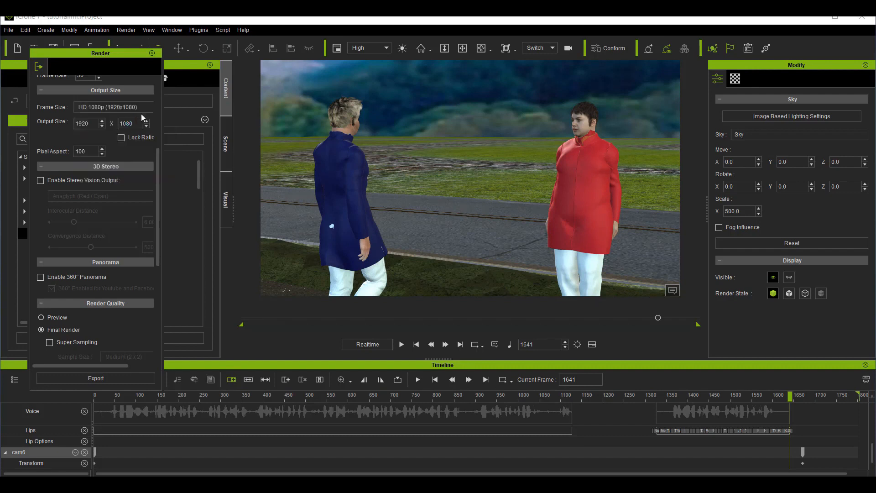
Step: Try a custom export range ending at frame 2346, and set the export range back to All
scroll(101, 190, down, 5)
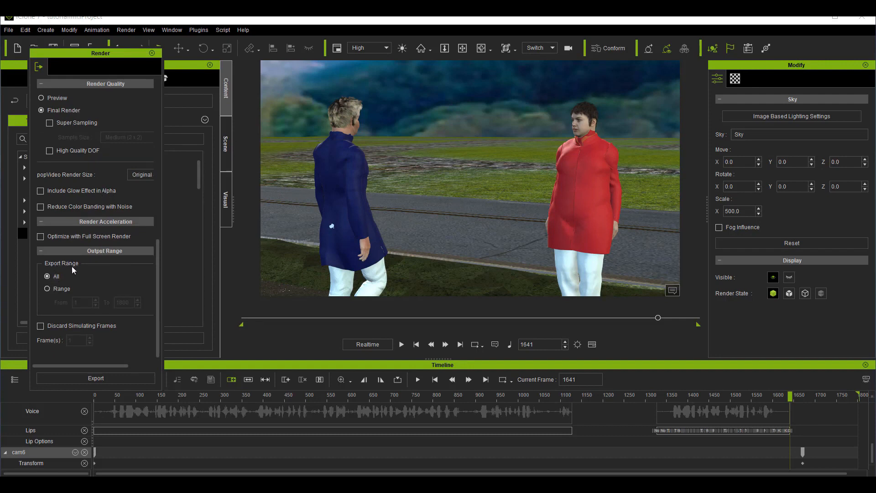
click(48, 288)
double_click(130, 303)
text(2346)
click(46, 276)
Step: Export the video as an MP4 file named youthumf in the Downloads folder and start the render
click(96, 378)
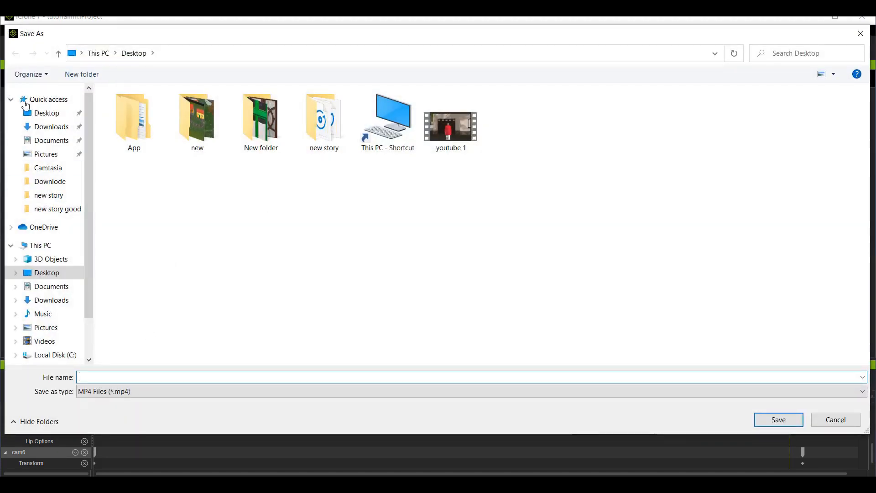
click(35, 126)
click(134, 376)
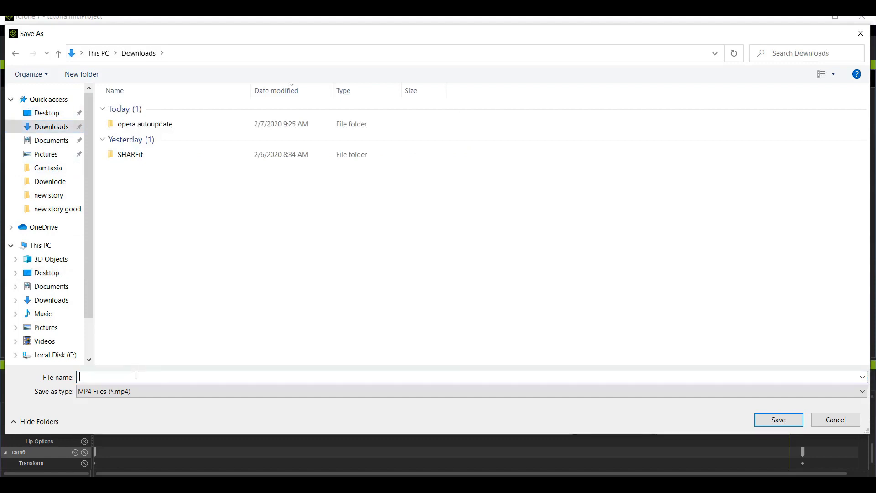
text(you)
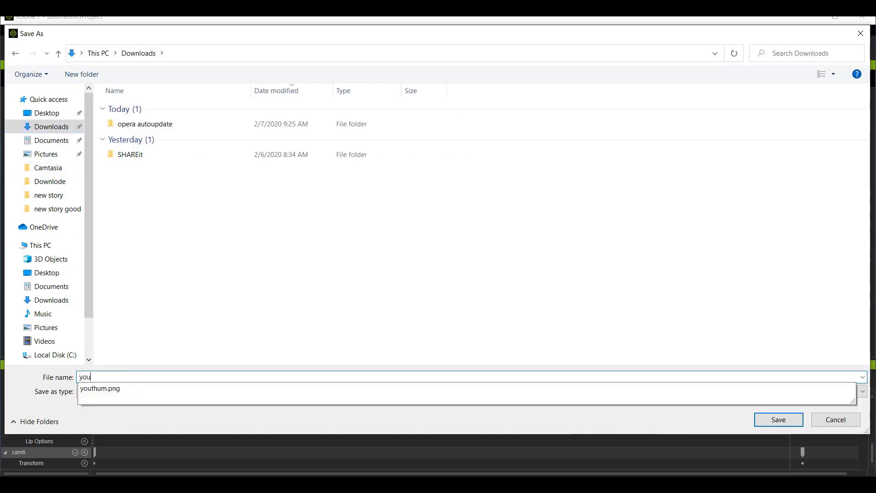
text(thumf)
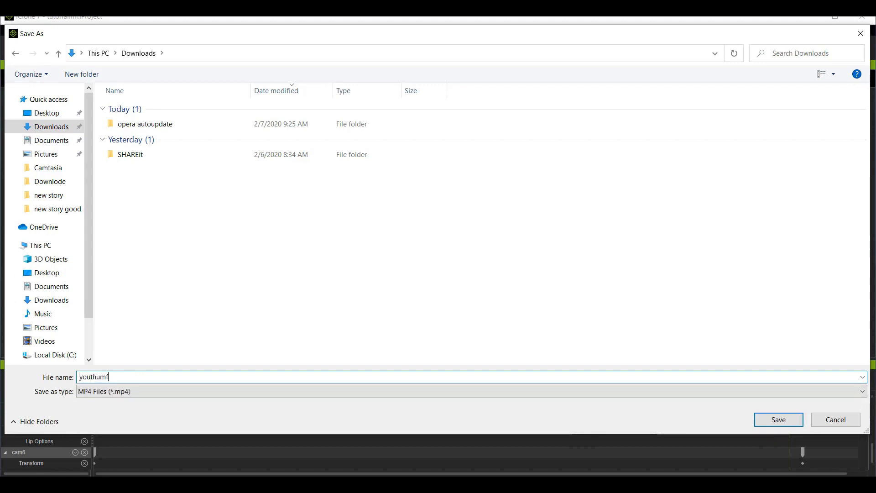
click(779, 420)
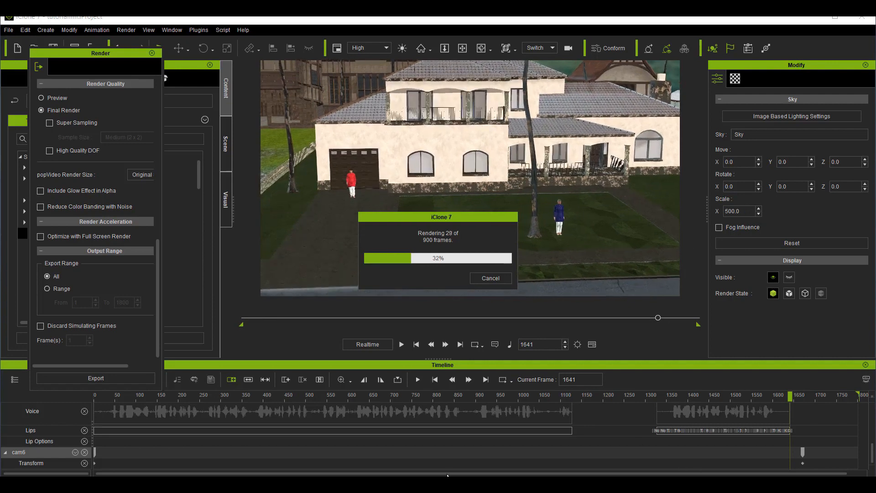
click(498, 483)
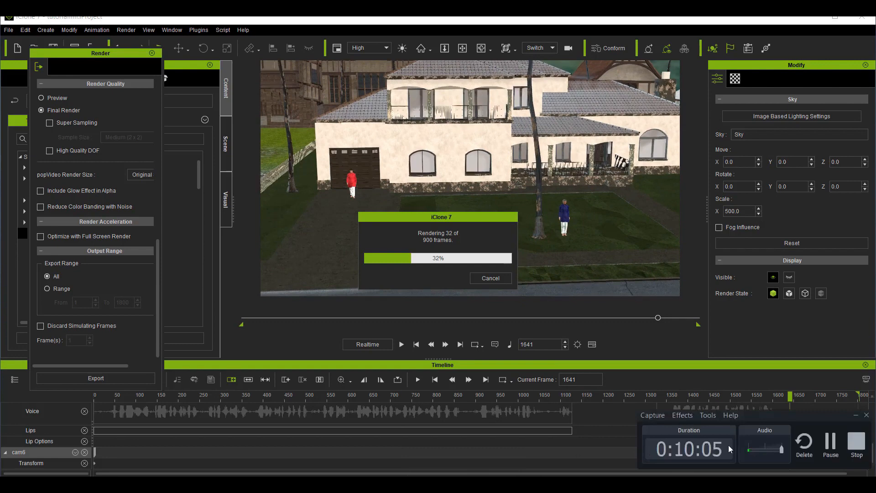
click(857, 441)
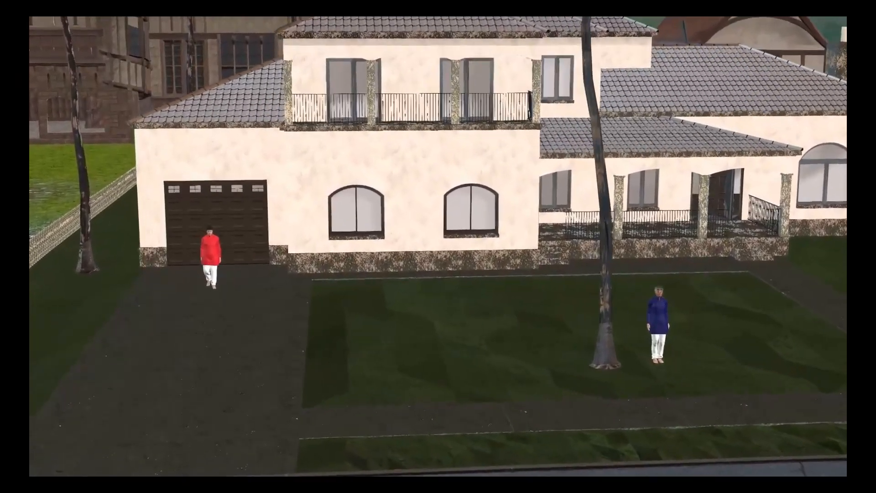